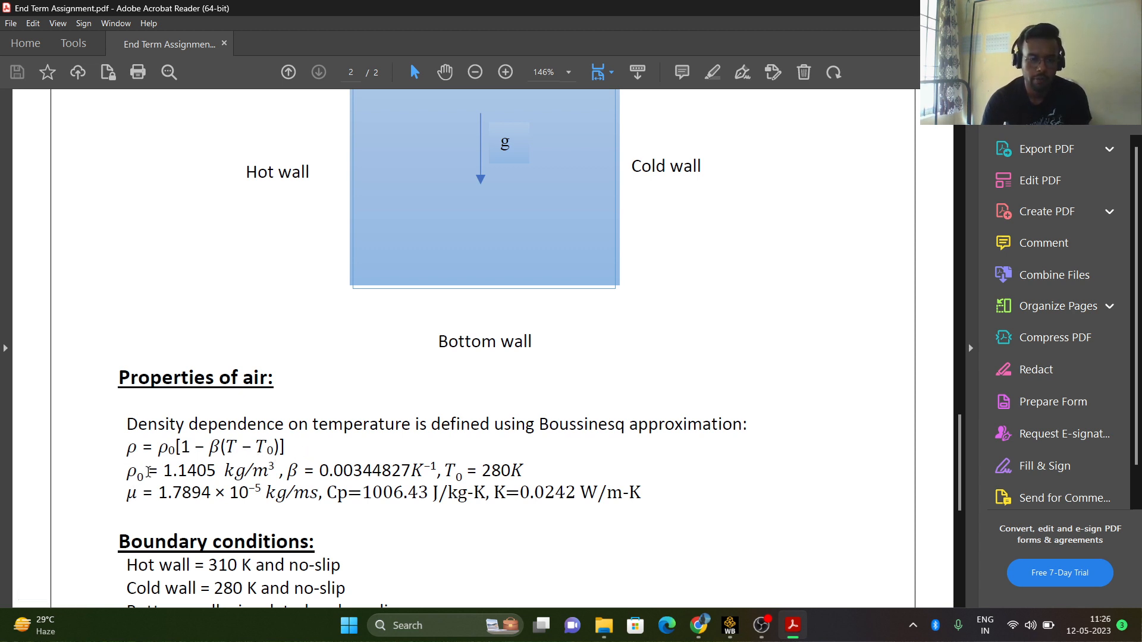
Read the air properties and wall boundary conditions in the assignment PDF, including the top wall velocity.
{"action": "scroll", "coordinate": [323, 511], "scroll_direction": "down", "scroll_amount": 3}
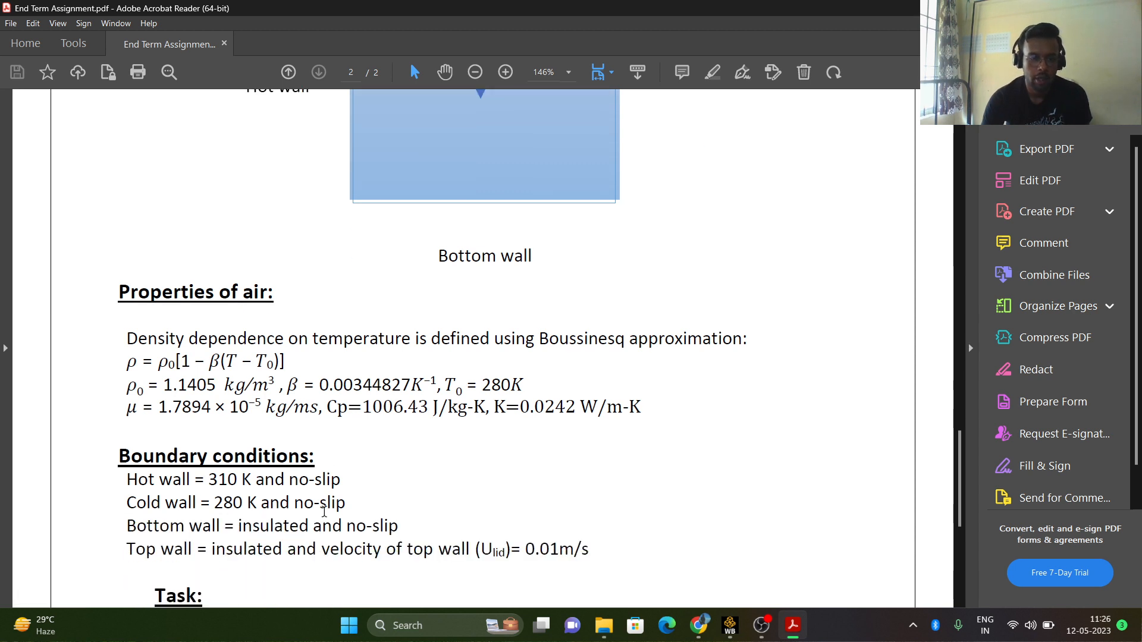
{"action": "scroll", "coordinate": [274, 476], "scroll_direction": "down", "scroll_amount": 1}
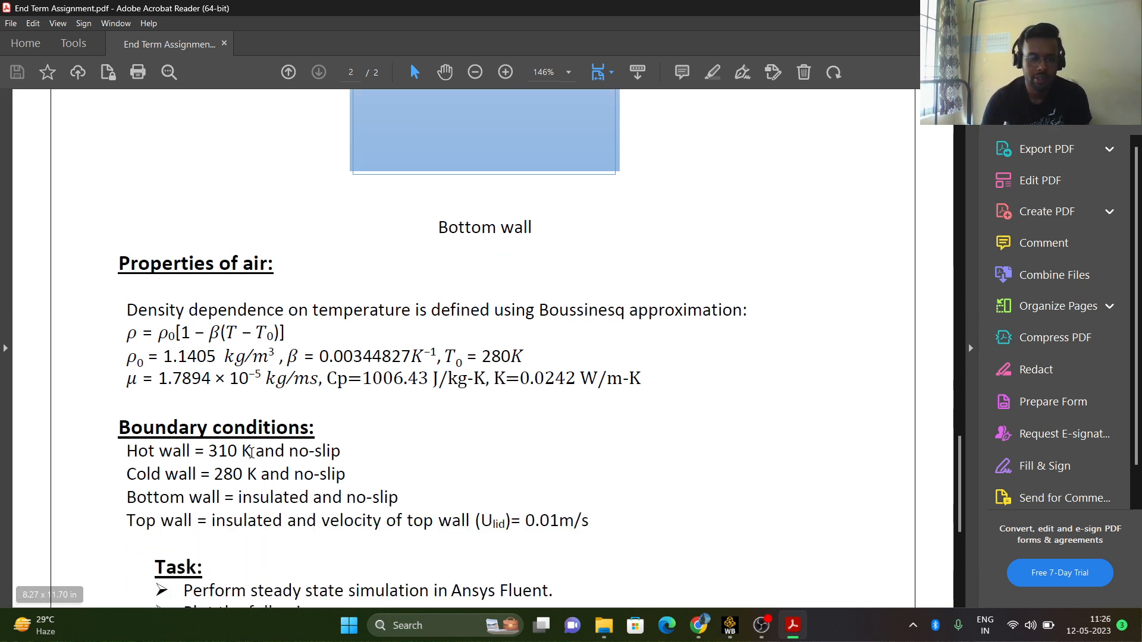
{"action": "scroll", "coordinate": [251, 454], "scroll_direction": "up", "scroll_amount": 1}
{"action": "scroll", "coordinate": [248, 470], "scroll_direction": "down", "scroll_amount": 2}
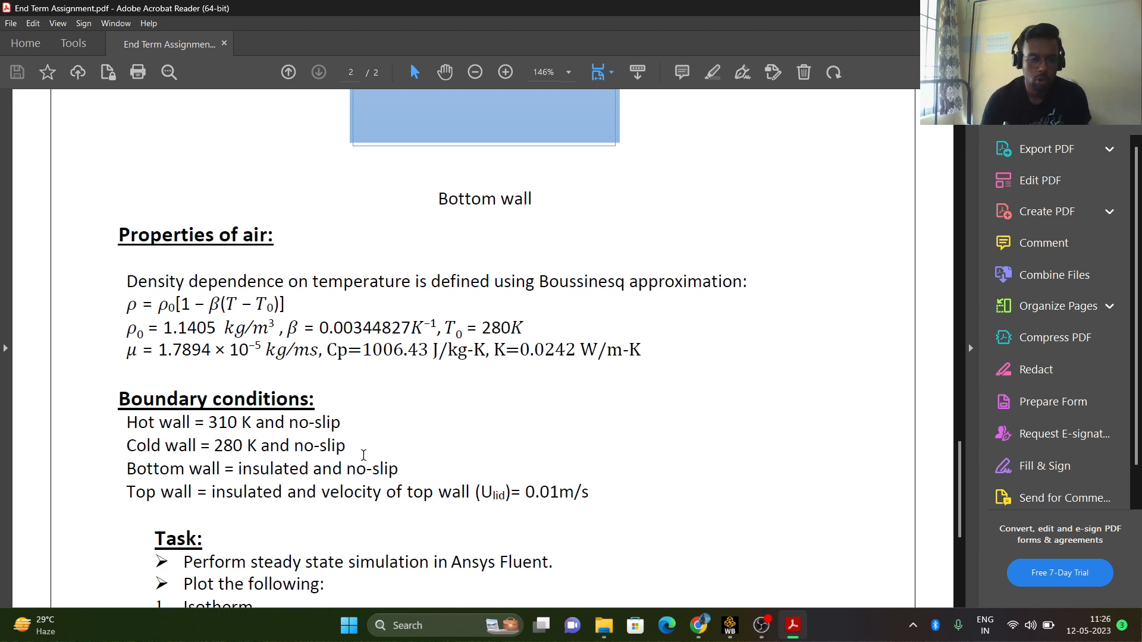
{"action": "scroll", "coordinate": [199, 485], "scroll_direction": "down", "scroll_amount": 3}
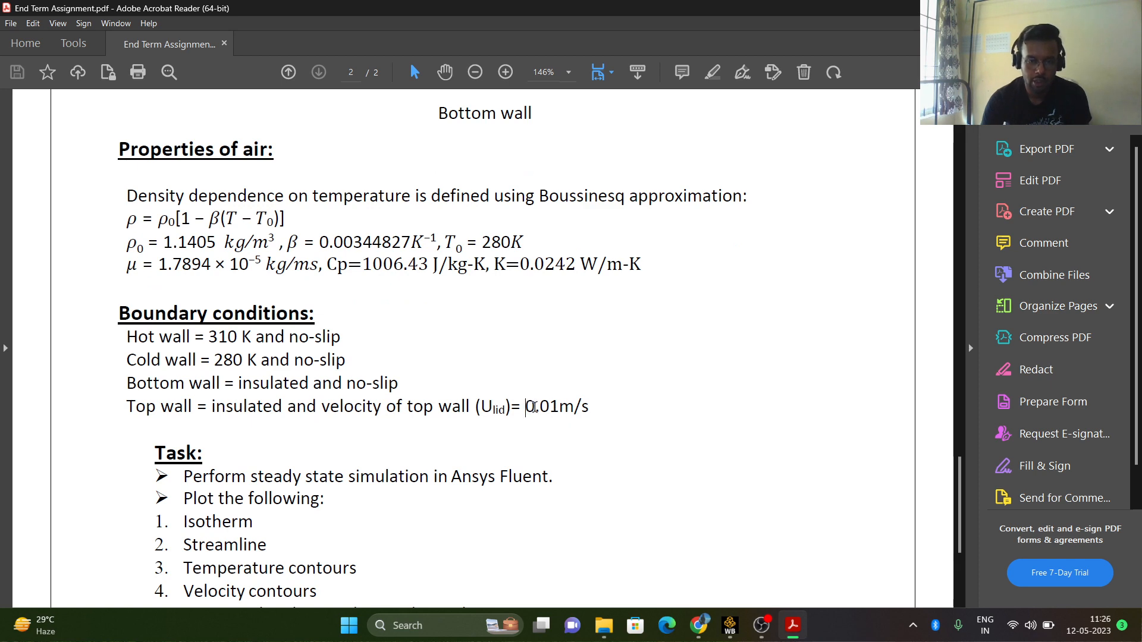
{"action": "left_click_drag", "start_coordinate": [534, 407], "coordinate": [588, 410]}
Review the assignment's task list of required plots and the note on convergence criteria and mesh size.
{"action": "scroll", "coordinate": [280, 456], "scroll_direction": "down", "scroll_amount": 4}
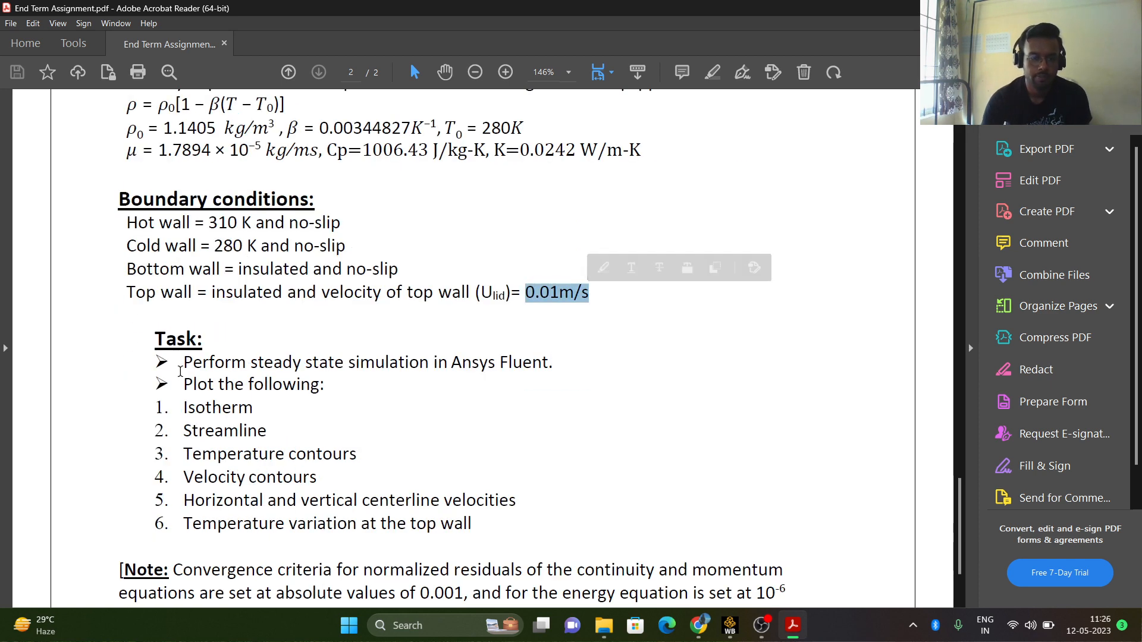
{"action": "scroll", "coordinate": [280, 369], "scroll_direction": "down", "scroll_amount": 1}
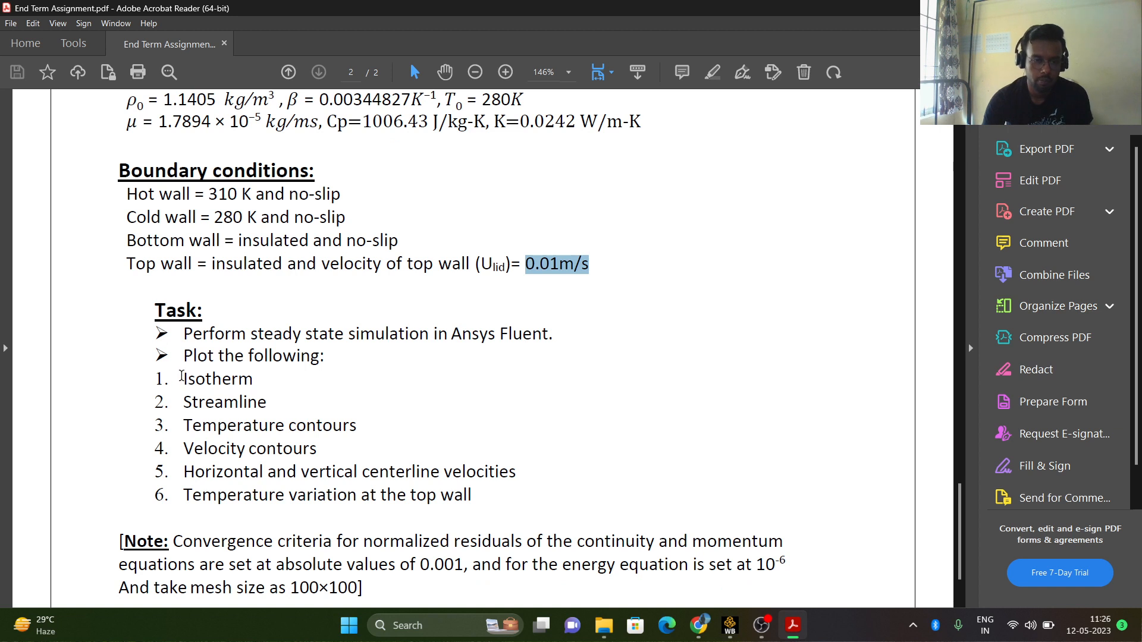
{"action": "left_click_drag", "start_coordinate": [182, 377], "coordinate": [253, 381]}
{"action": "left_click_drag", "start_coordinate": [182, 402], "coordinate": [269, 405]}
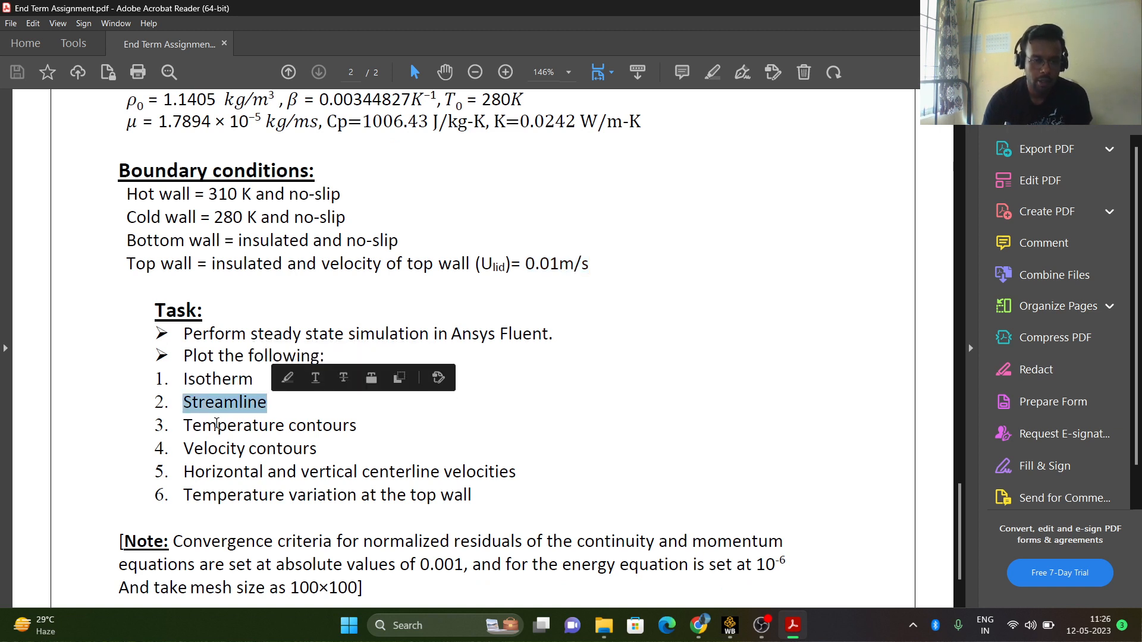
{"action": "left_click_drag", "start_coordinate": [188, 425], "coordinate": [356, 426]}
{"action": "left_click_drag", "start_coordinate": [170, 450], "coordinate": [326, 439]}
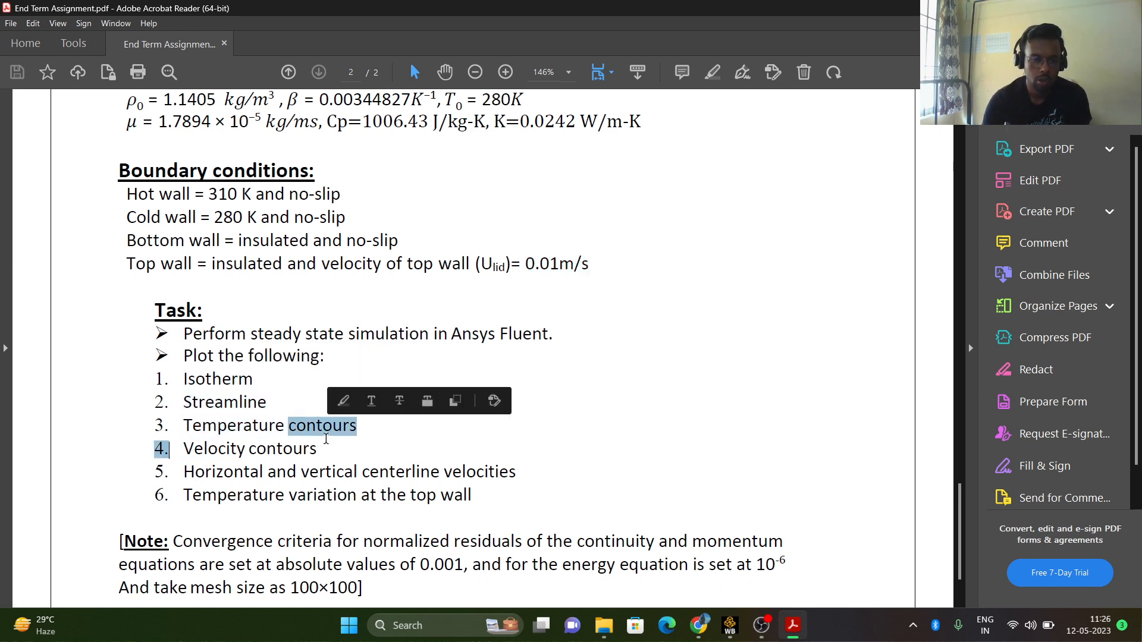
{"action": "left_click_drag", "start_coordinate": [183, 472], "coordinate": [516, 473]}
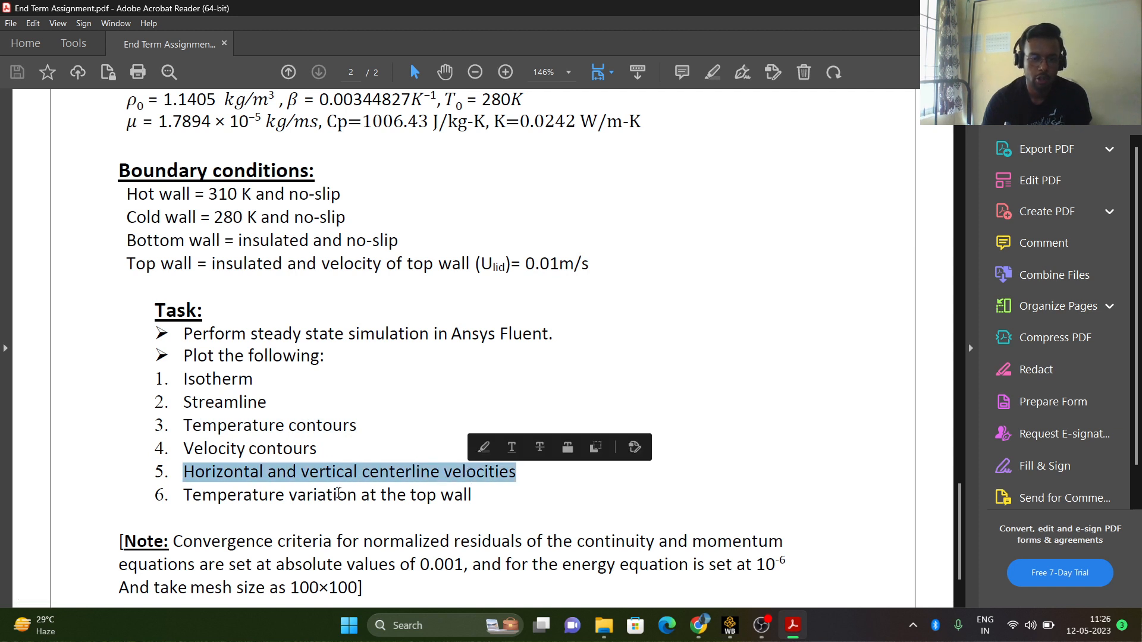
{"action": "left_click_drag", "start_coordinate": [183, 495], "coordinate": [472, 496]}
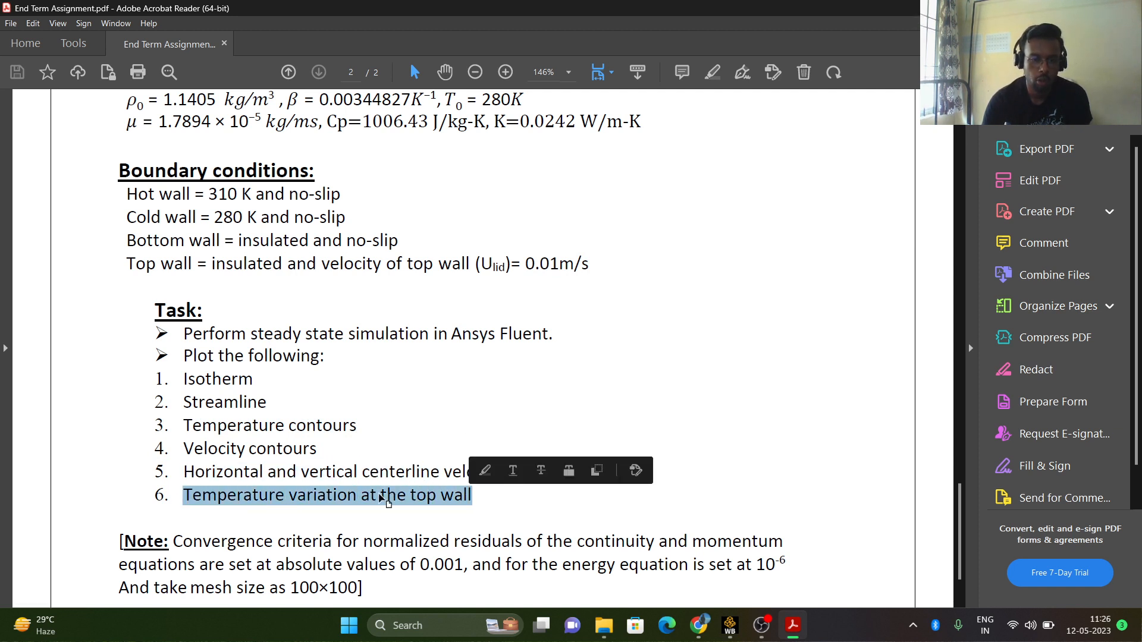
{"action": "scroll", "coordinate": [381, 499], "scroll_direction": "down", "scroll_amount": 3}
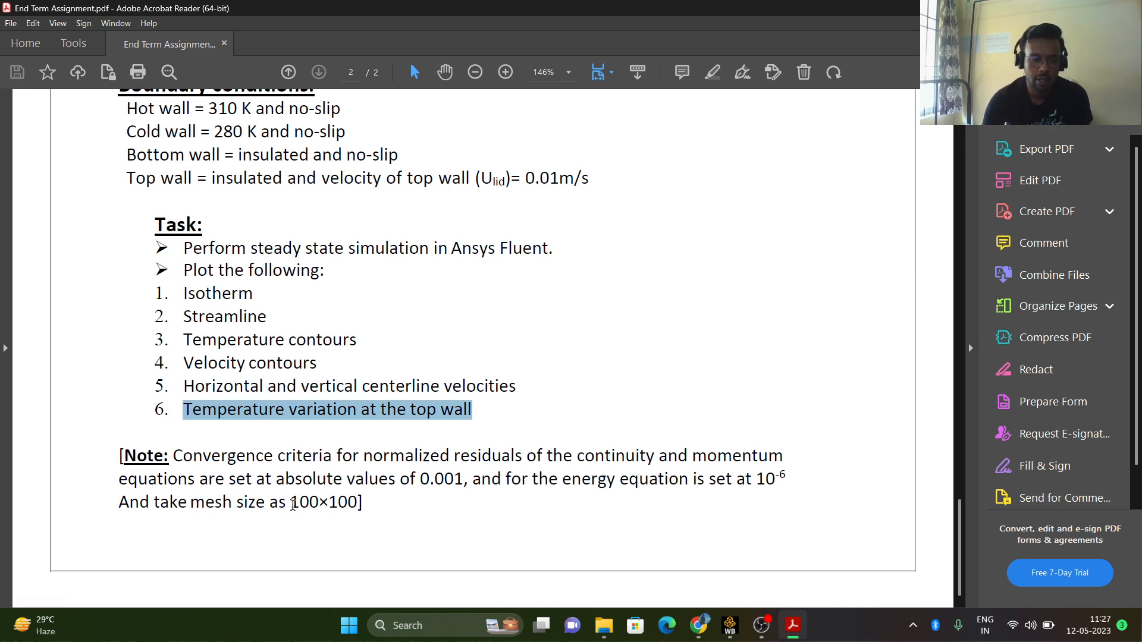
{"action": "left_click_drag", "start_coordinate": [291, 504], "coordinate": [357, 503]}
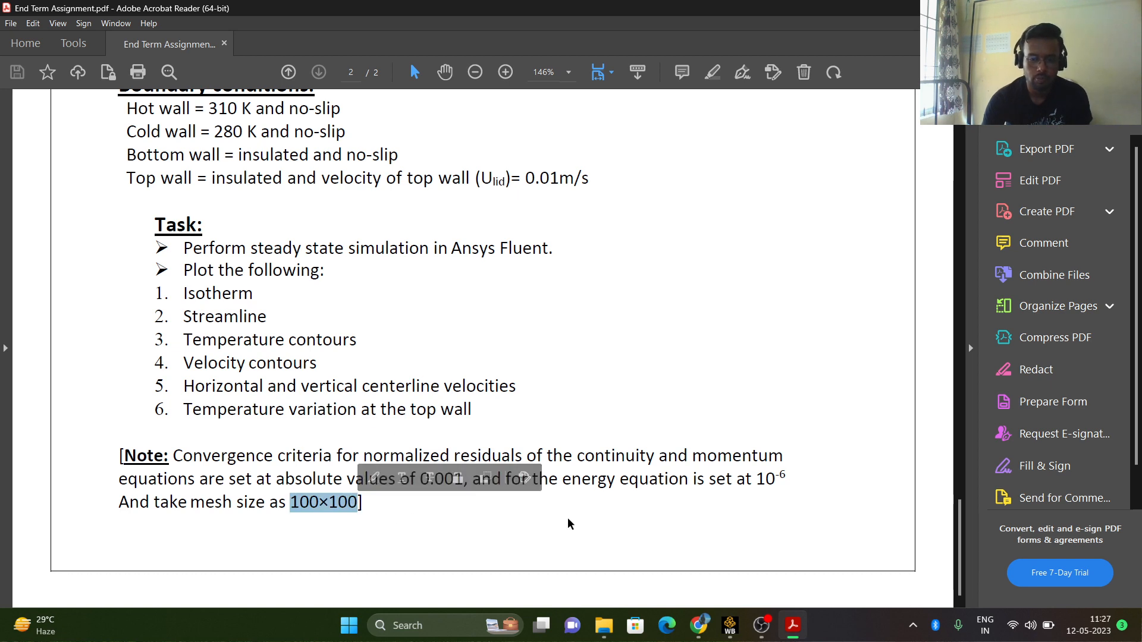
Switch to Ansys Workbench, add a Fluid Flow (Fluent) system to the project and open its geometry in DesignModeler.
{"action": "left_click", "coordinate": [730, 626]}
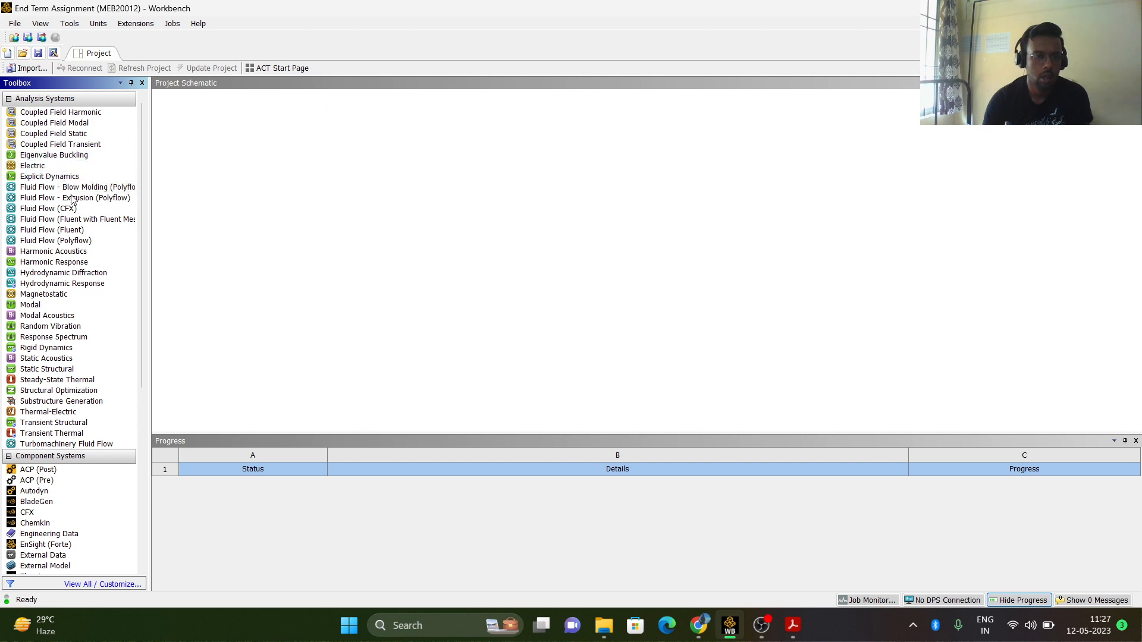
{"action": "left_click_drag", "start_coordinate": [88, 233], "coordinate": [205, 152]}
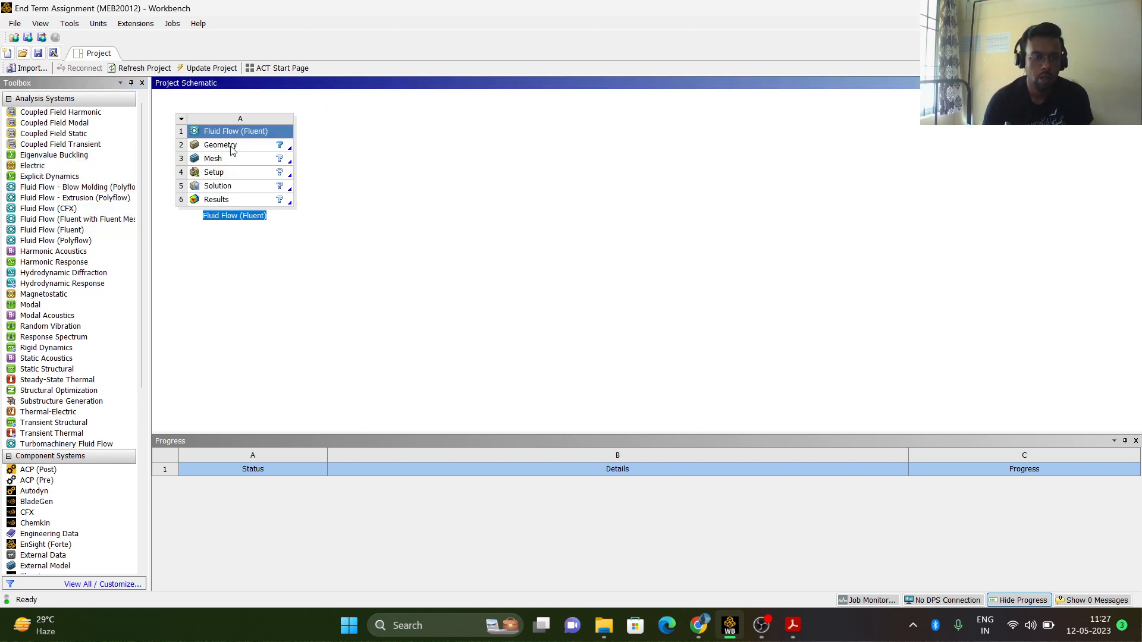
{"action": "left_click", "coordinate": [231, 146]}
{"action": "right_click", "coordinate": [231, 147]}
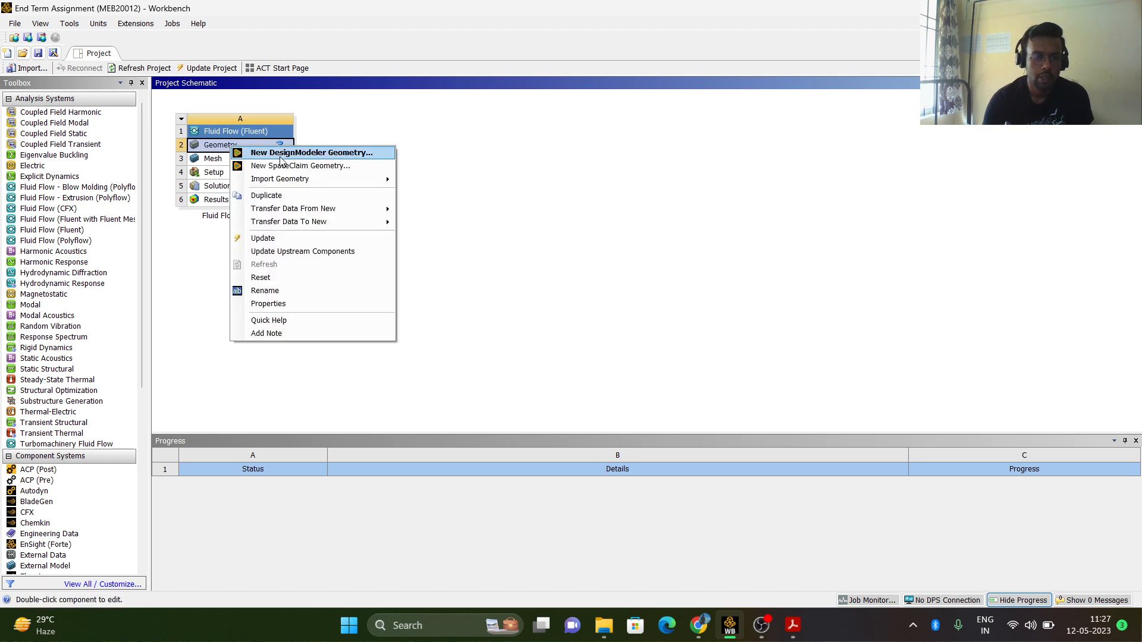
{"action": "left_click", "coordinate": [280, 151]}
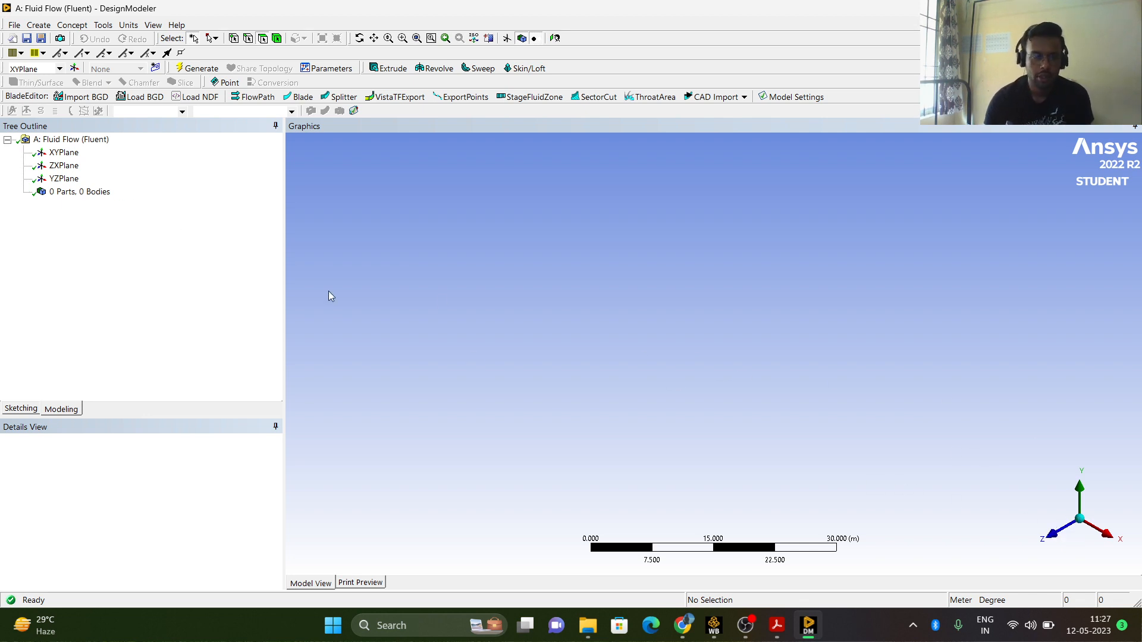
Set the units to centimetres and sketch a rectangle on the XY plane from the origin, about 15.9 by 14.3 cm.
{"action": "left_click", "coordinate": [1050, 533]}
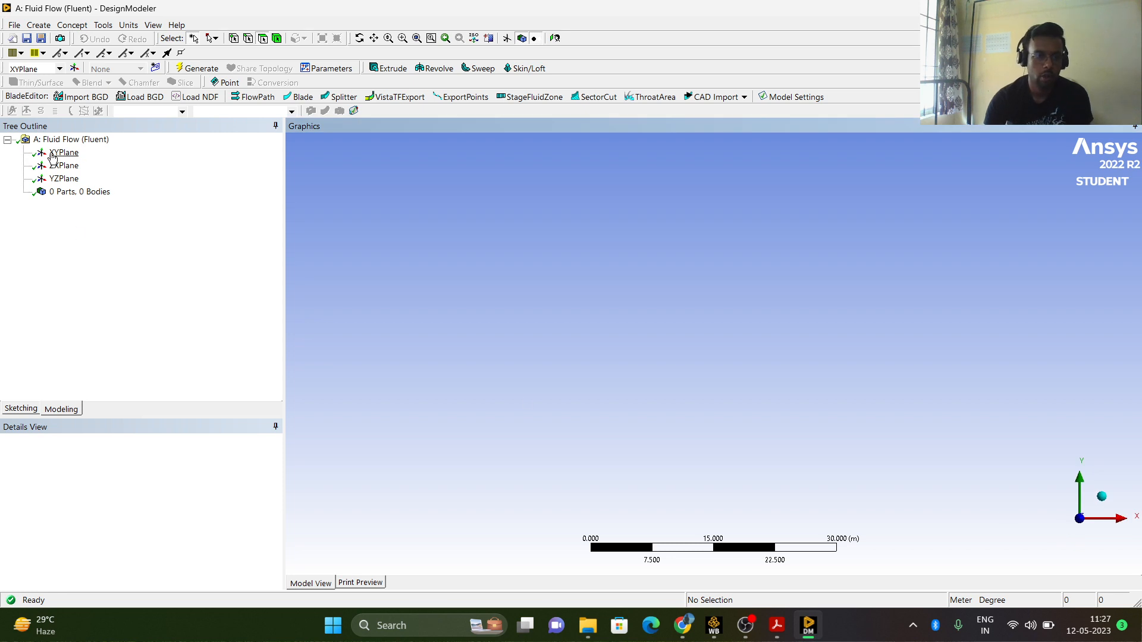
{"action": "left_click", "coordinate": [53, 154]}
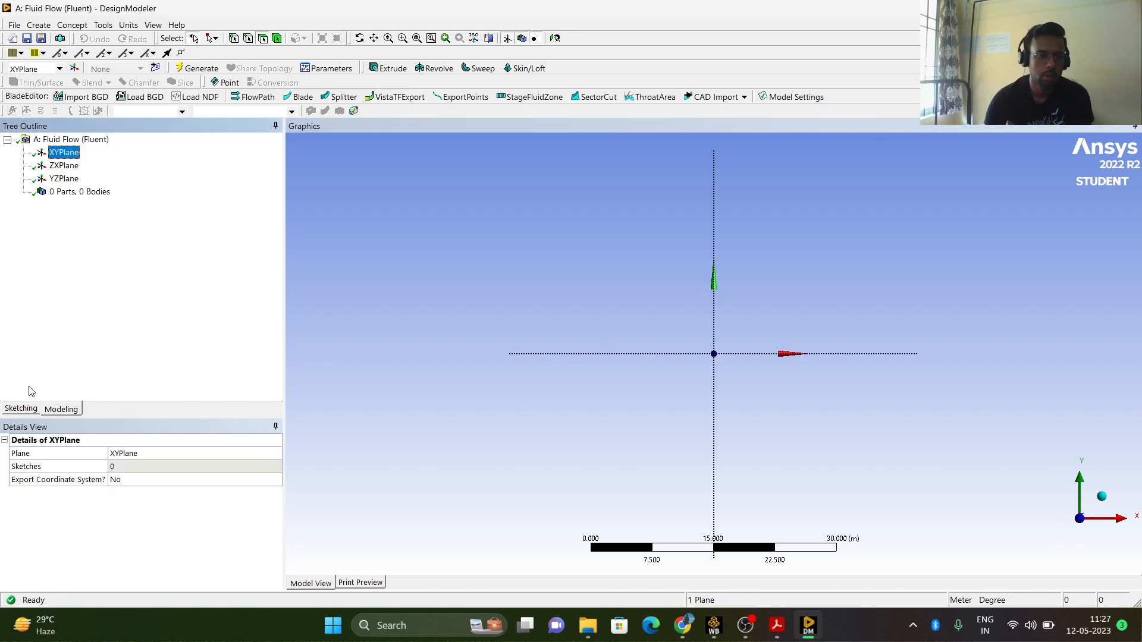
{"action": "left_click", "coordinate": [21, 409]}
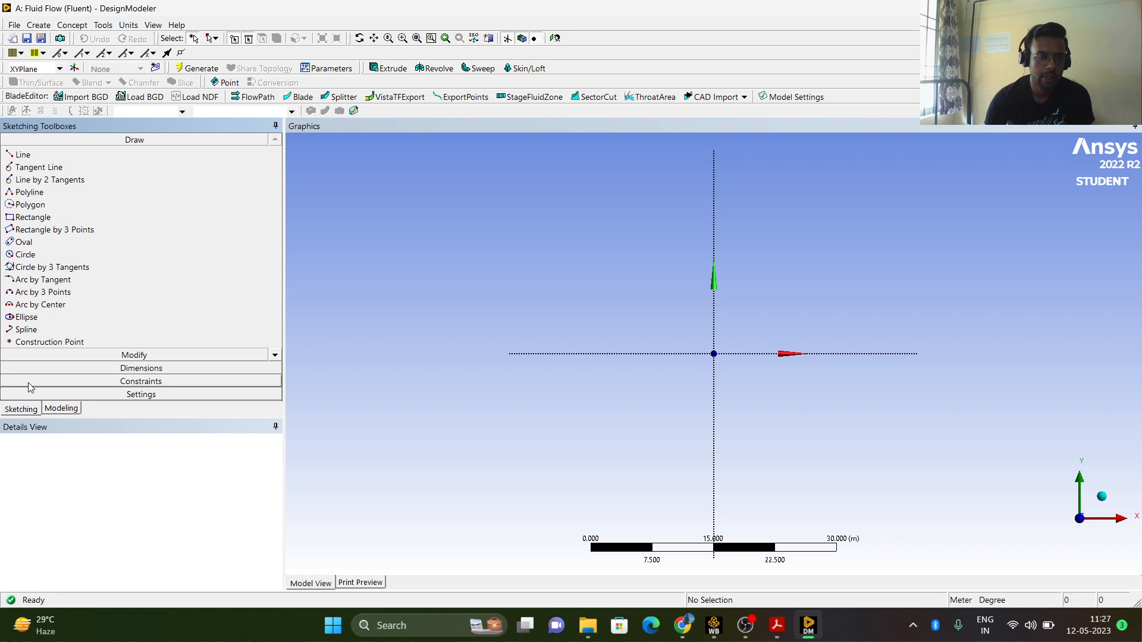
{"action": "left_click", "coordinate": [47, 218]}
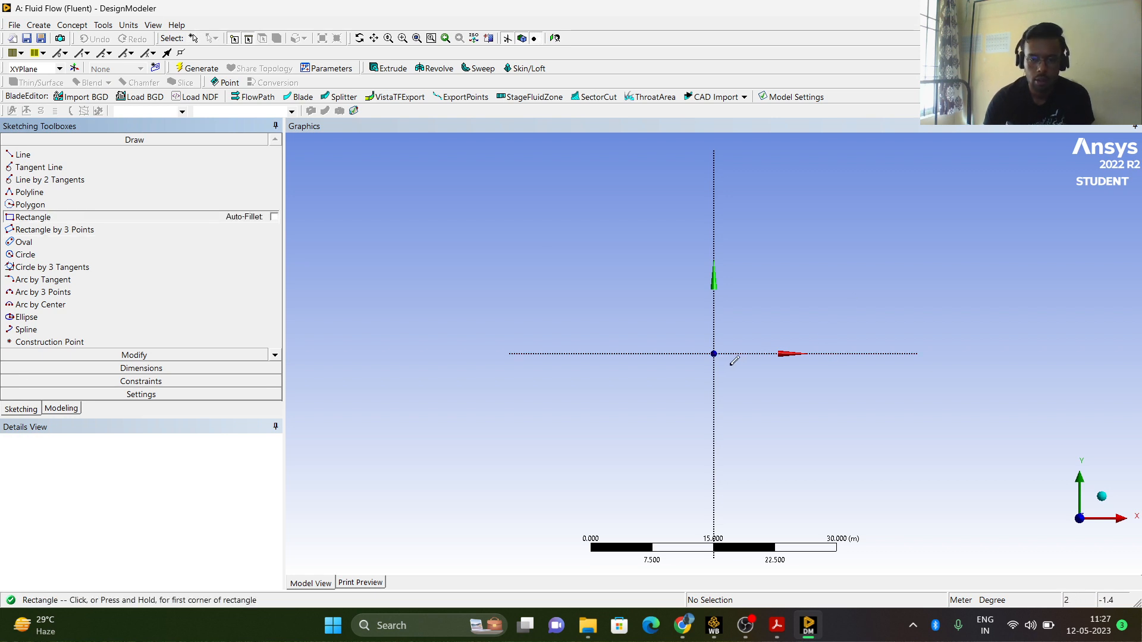
{"action": "left_click", "coordinate": [129, 27]}
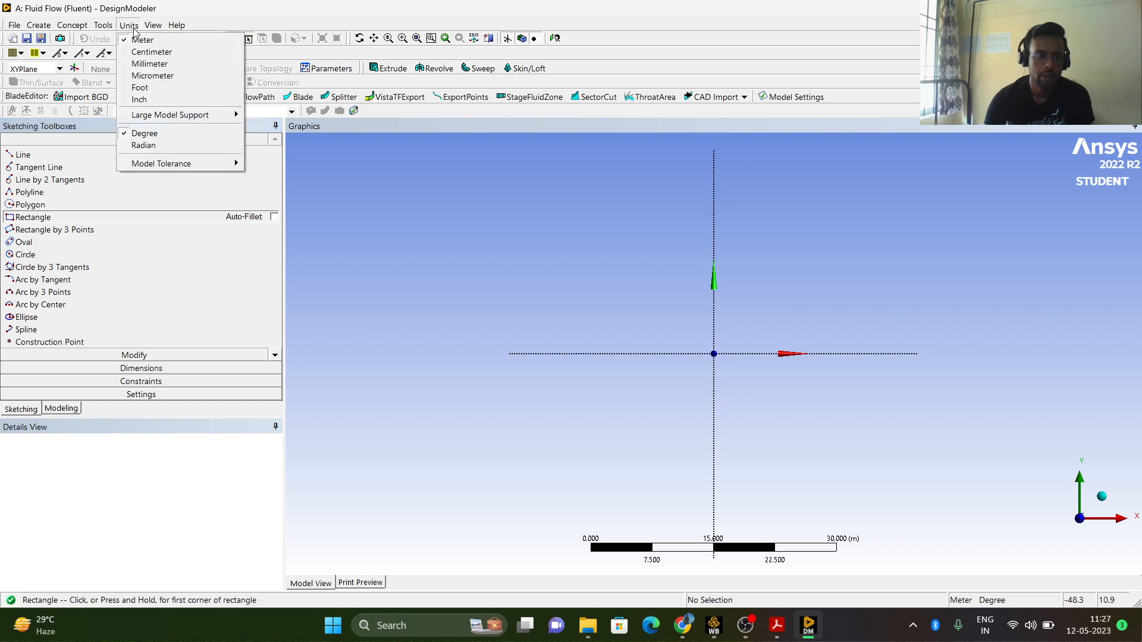
{"action": "left_click", "coordinate": [141, 53]}
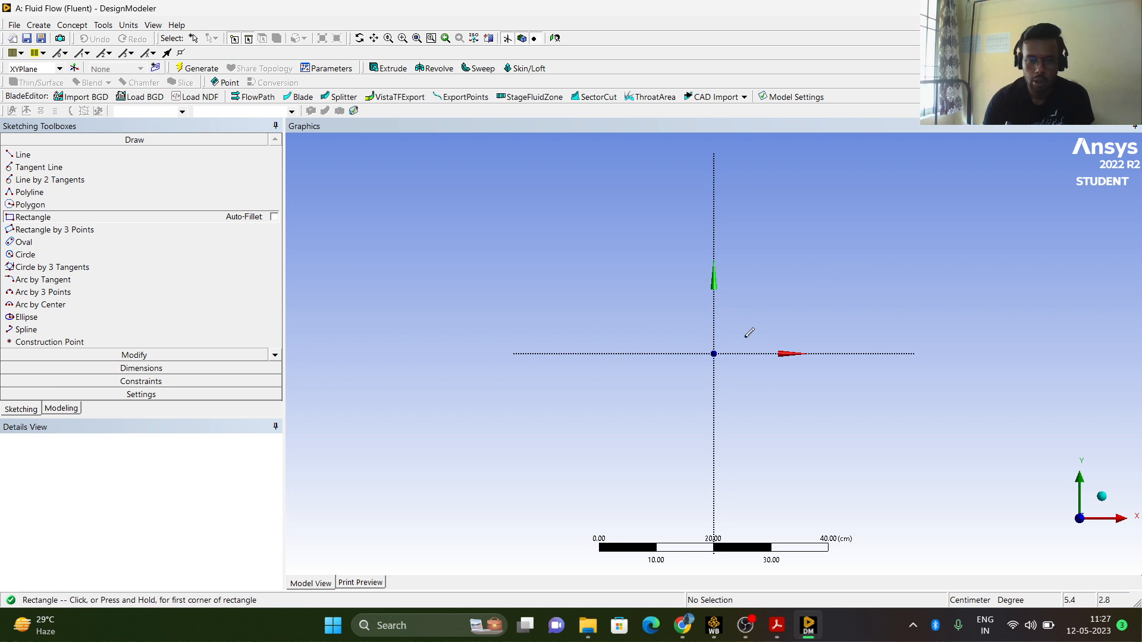
{"action": "left_click", "coordinate": [714, 354]}
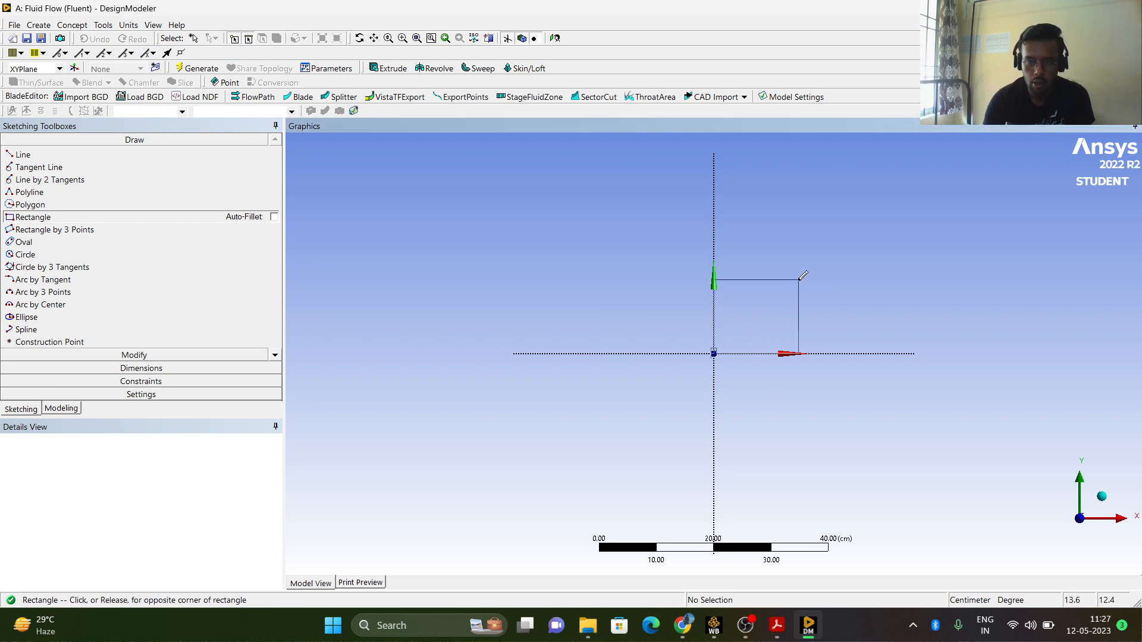
{"action": "left_click", "coordinate": [805, 272]}
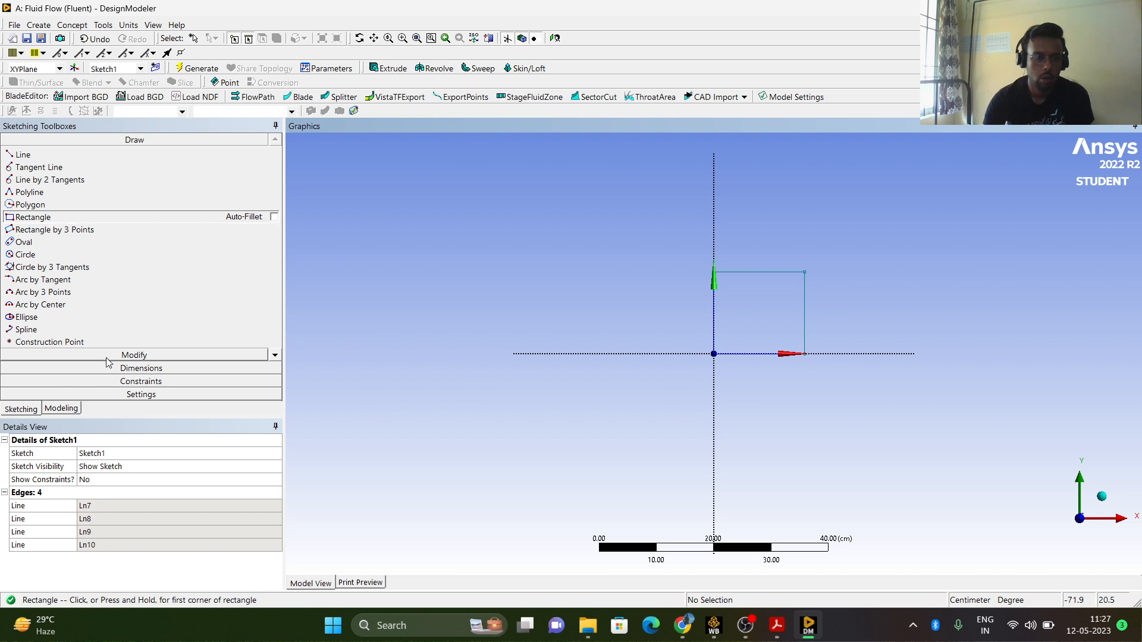
Dimension the width of the rectangle along its upper edge and the height along its right edge.
{"action": "left_click", "coordinate": [118, 369]}
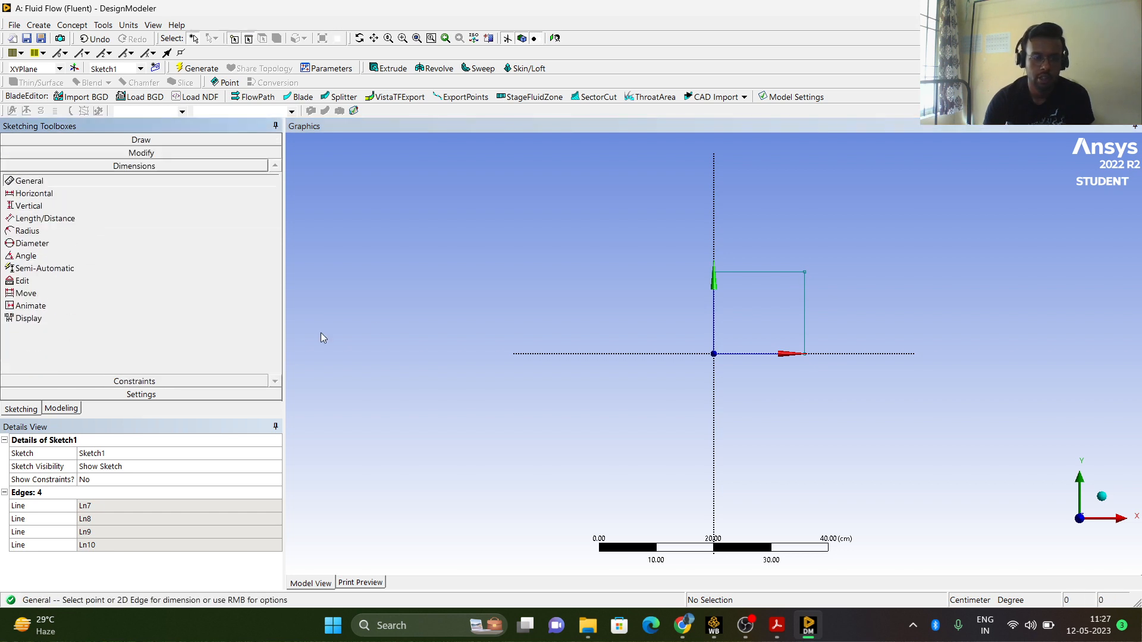
{"action": "left_click", "coordinate": [750, 275]}
{"action": "left_click", "coordinate": [752, 240]}
{"action": "left_click", "coordinate": [806, 322]}
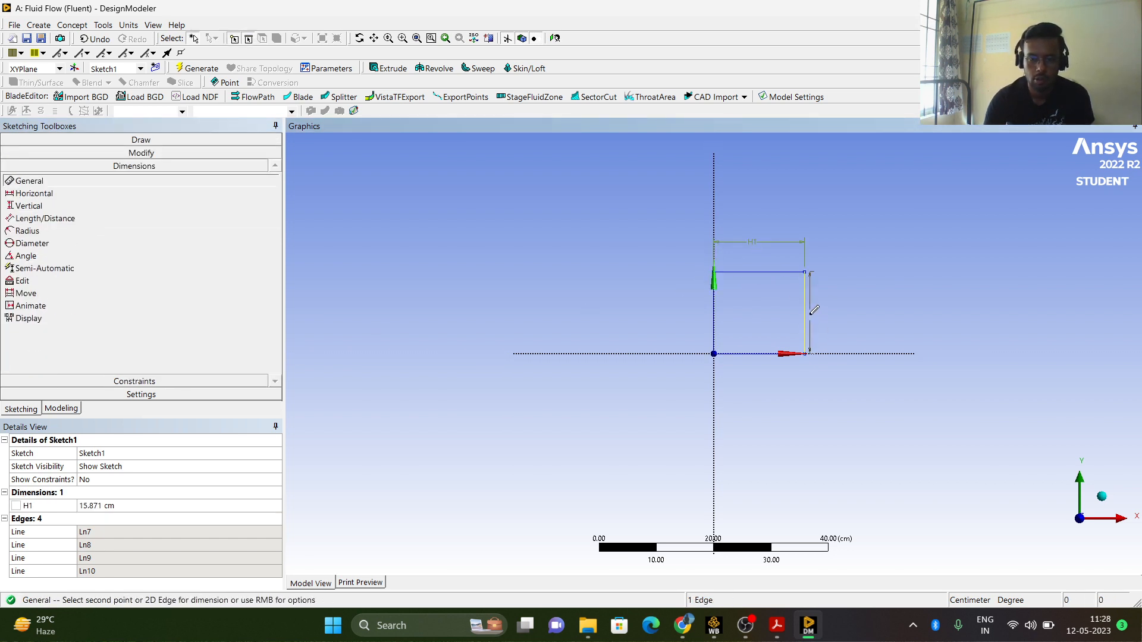
{"action": "left_click", "coordinate": [824, 312]}
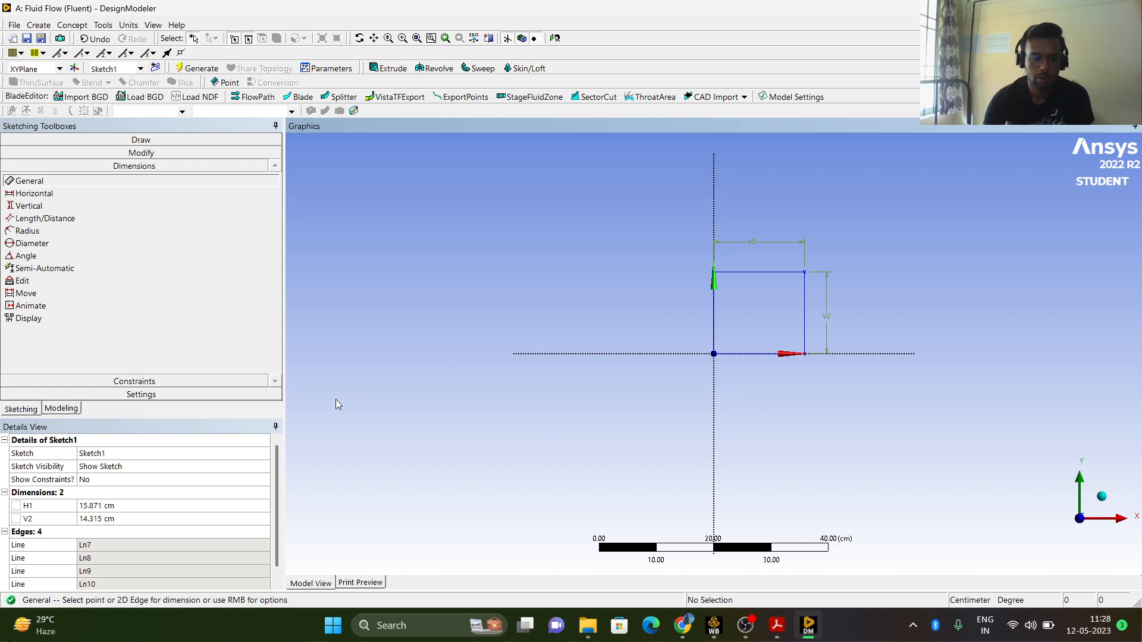
Set the rectangle's horizontal and vertical dimensions to 10 cm each.
{"action": "left_click", "coordinate": [107, 505]}
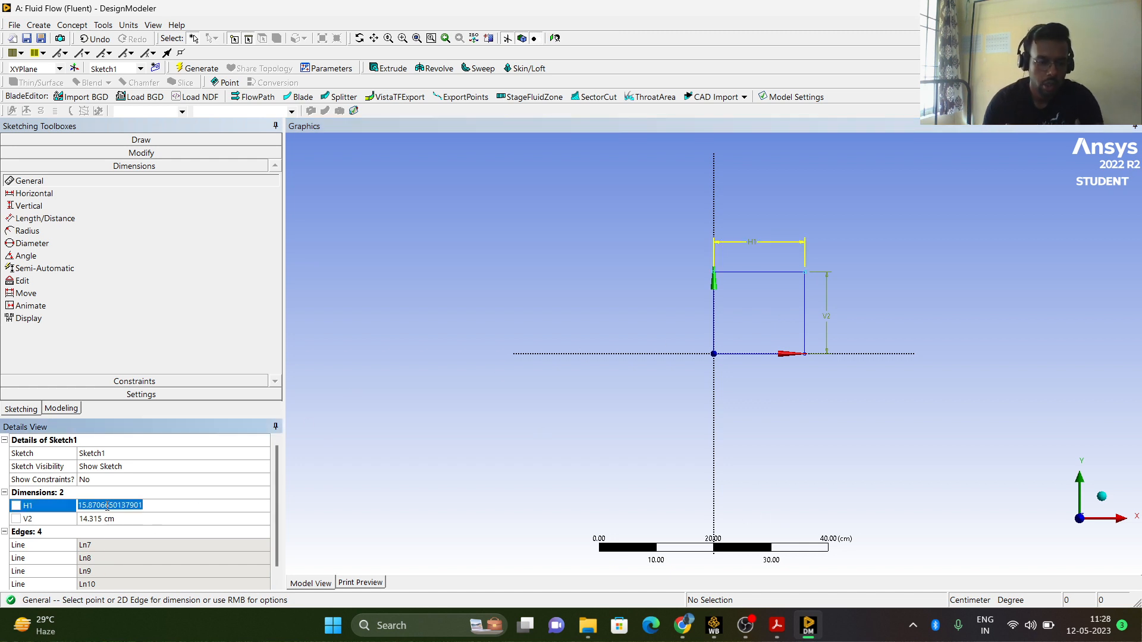
{"action": "type", "text": "10"}
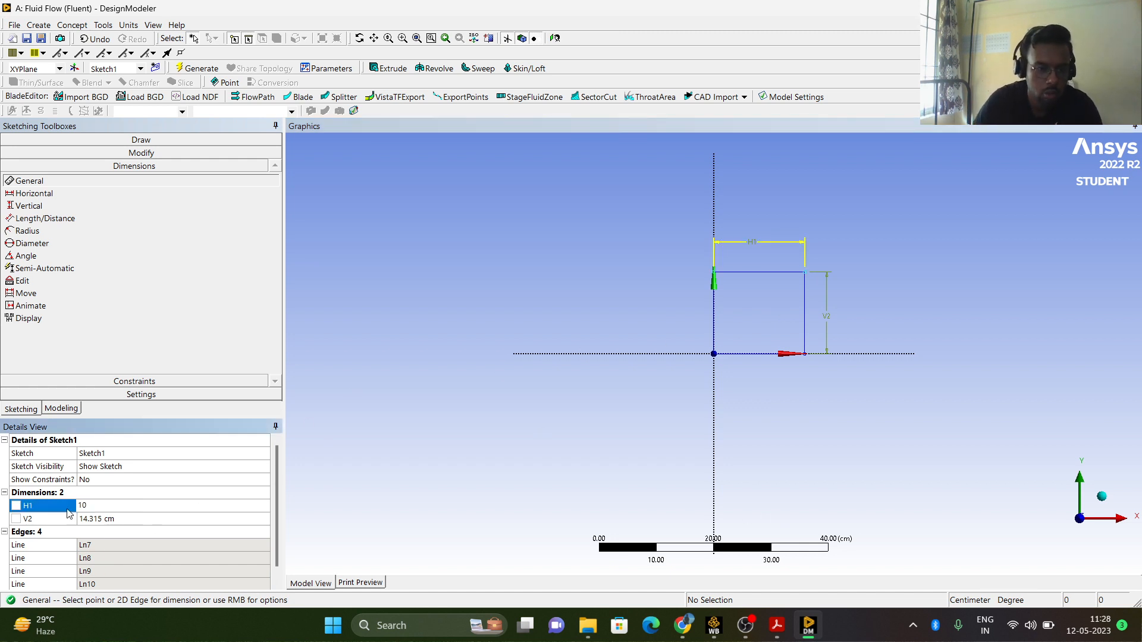
{"action": "left_click", "coordinate": [92, 519]}
{"action": "type", "text": "1"}
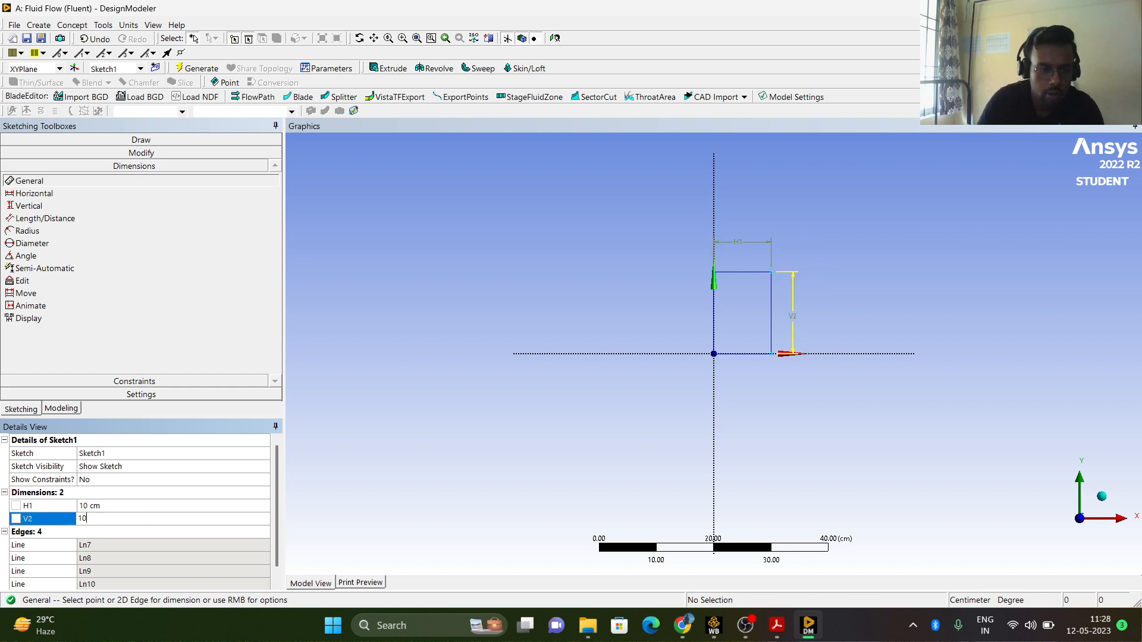
{"action": "type", "text": "0"}
{"action": "key", "text": "Return"}
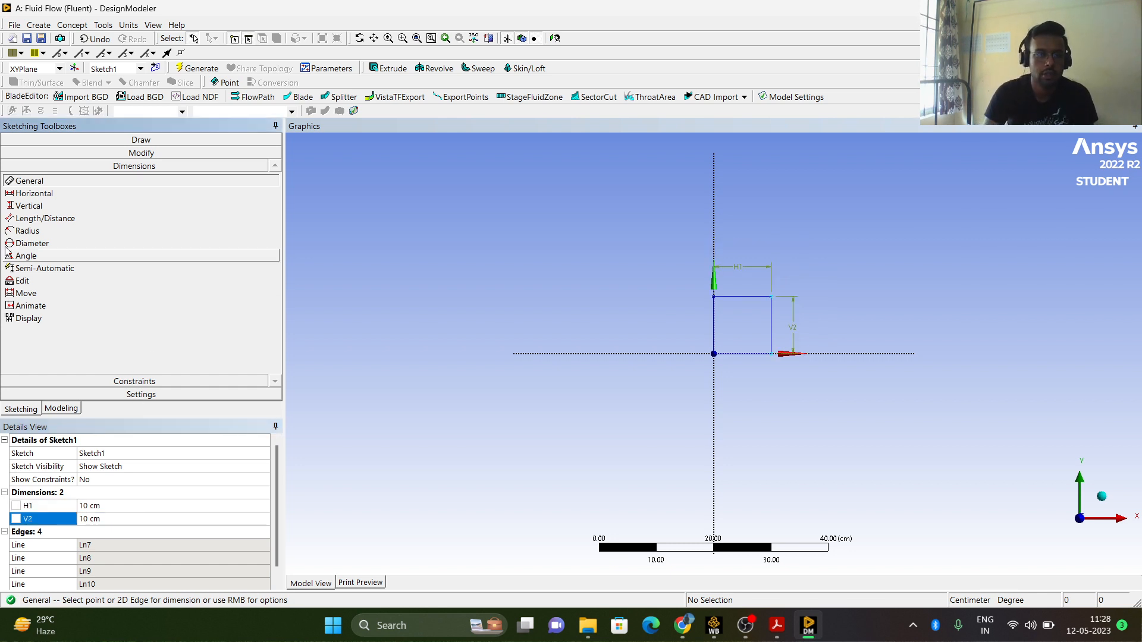
Create a surface from Sketch1 on the XY plane using Surfaces From Sketches and generate it.
{"action": "left_click", "coordinate": [72, 26]}
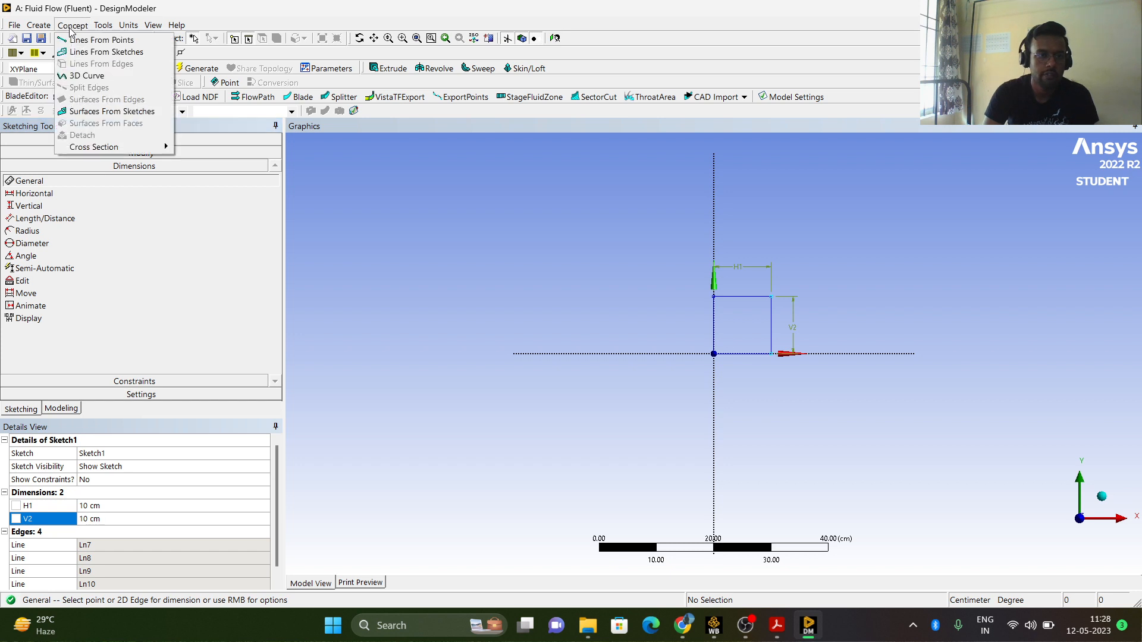
{"action": "left_click", "coordinate": [99, 117]}
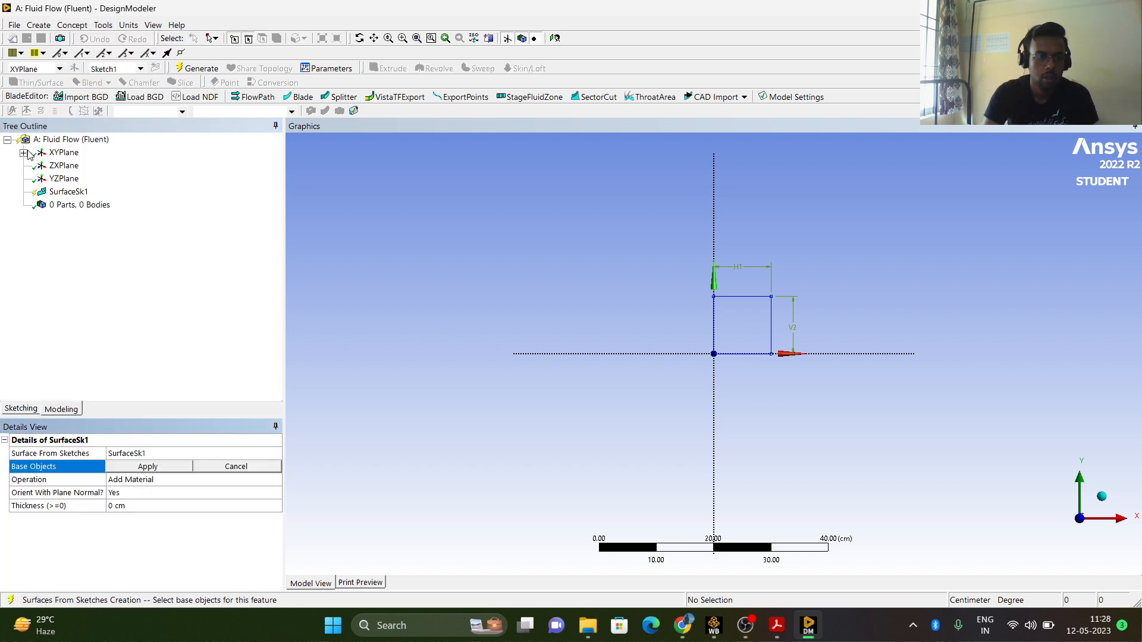
{"action": "left_click", "coordinate": [79, 166]}
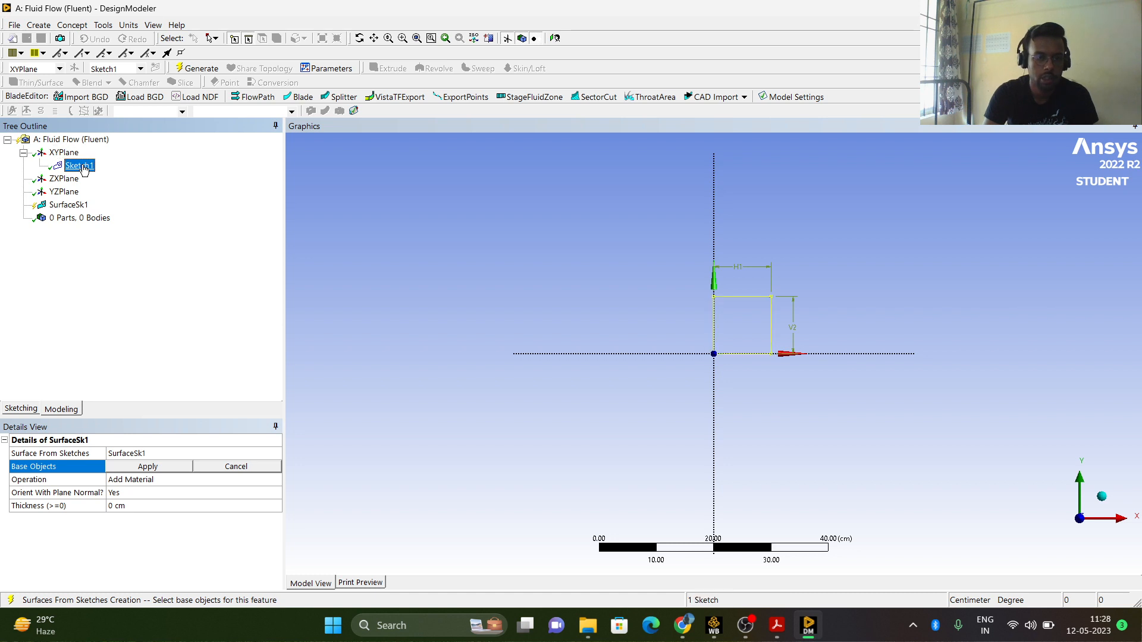
{"action": "left_click", "coordinate": [125, 463]}
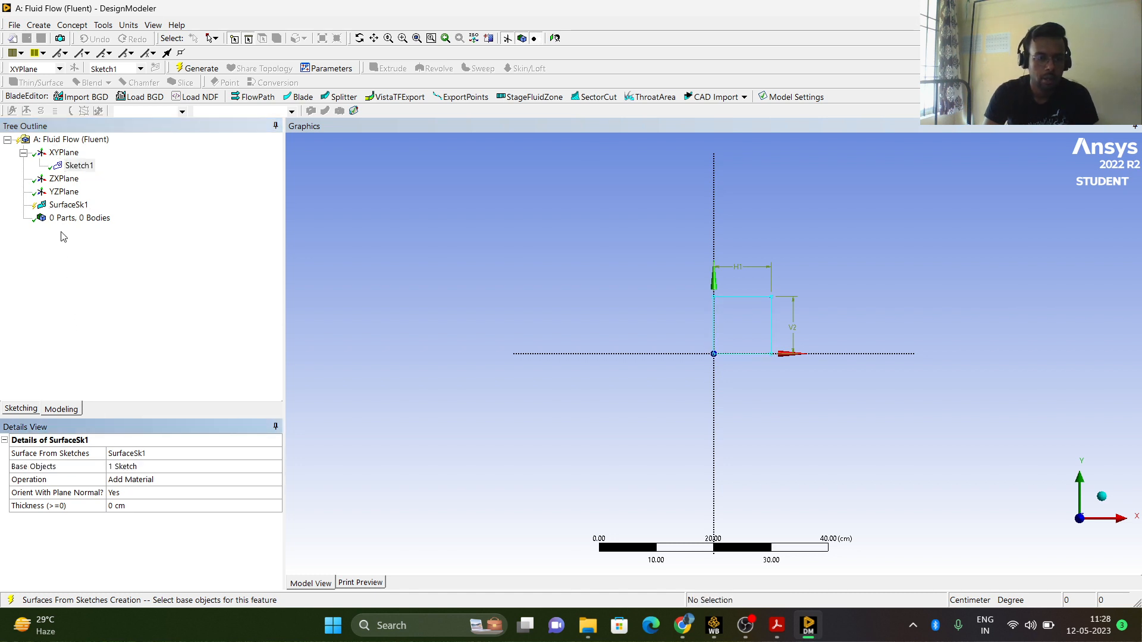
{"action": "right_click", "coordinate": [68, 205]}
{"action": "left_click", "coordinate": [94, 222]}
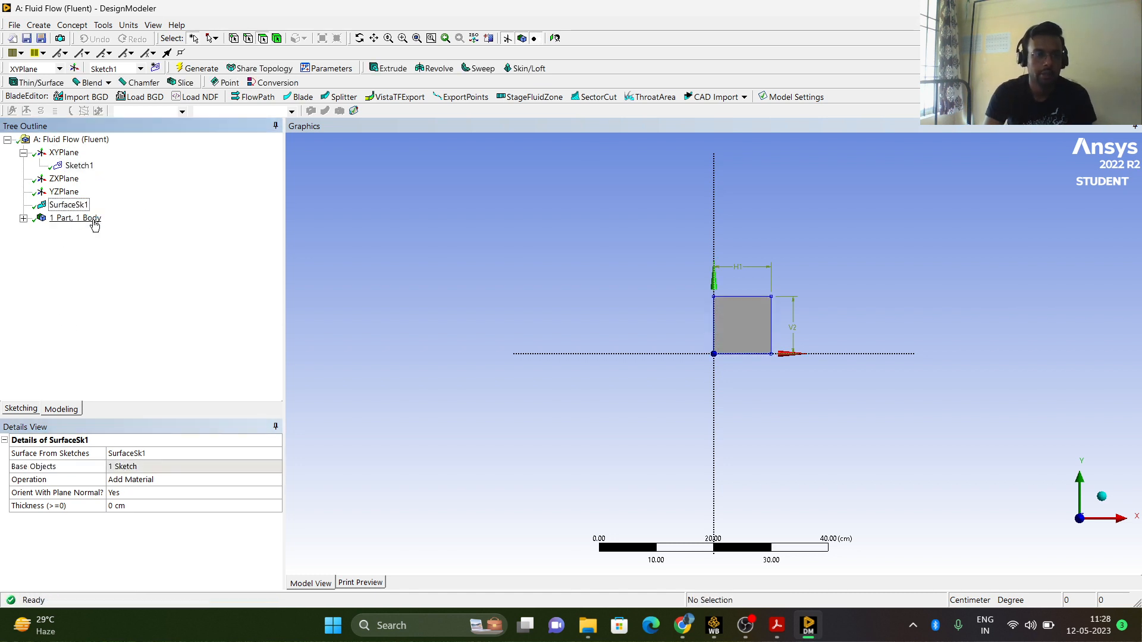
Set the surface body's Fluid/Solid property to Fluid and regenerate the body.
{"action": "left_click", "coordinate": [24, 219]}
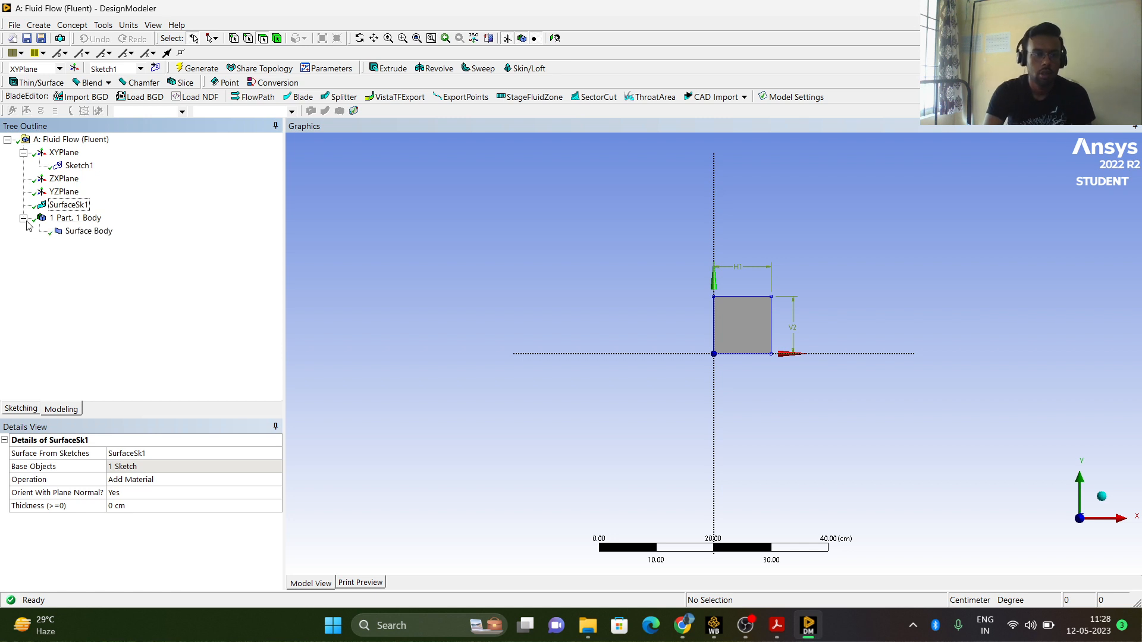
{"action": "left_click", "coordinate": [89, 232]}
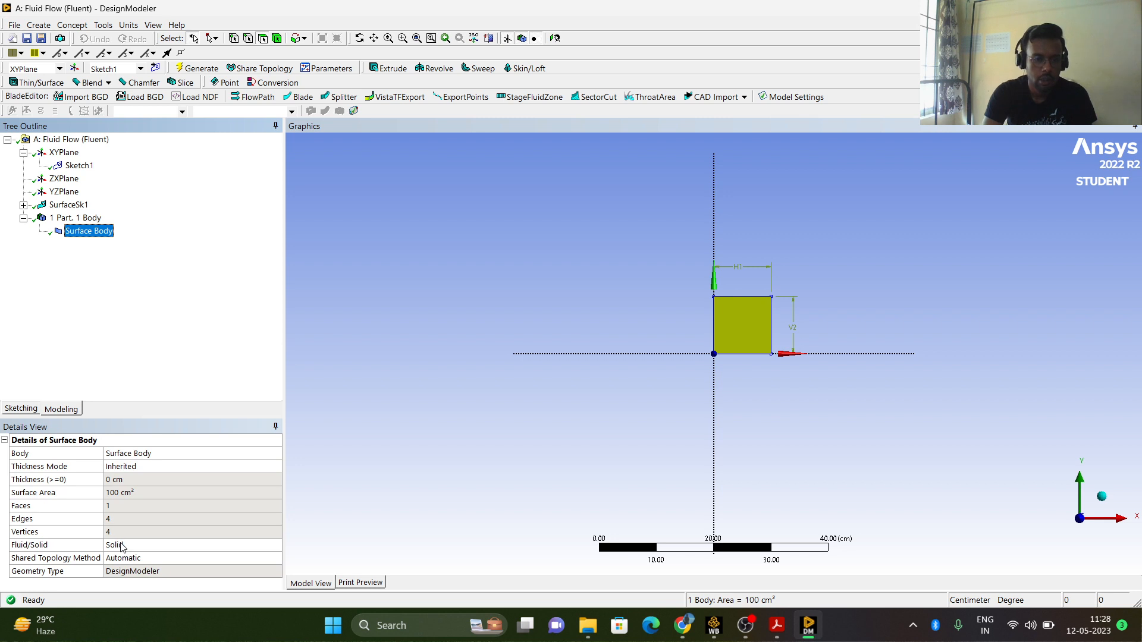
{"action": "left_click", "coordinate": [121, 546]}
{"action": "left_click", "coordinate": [277, 546]}
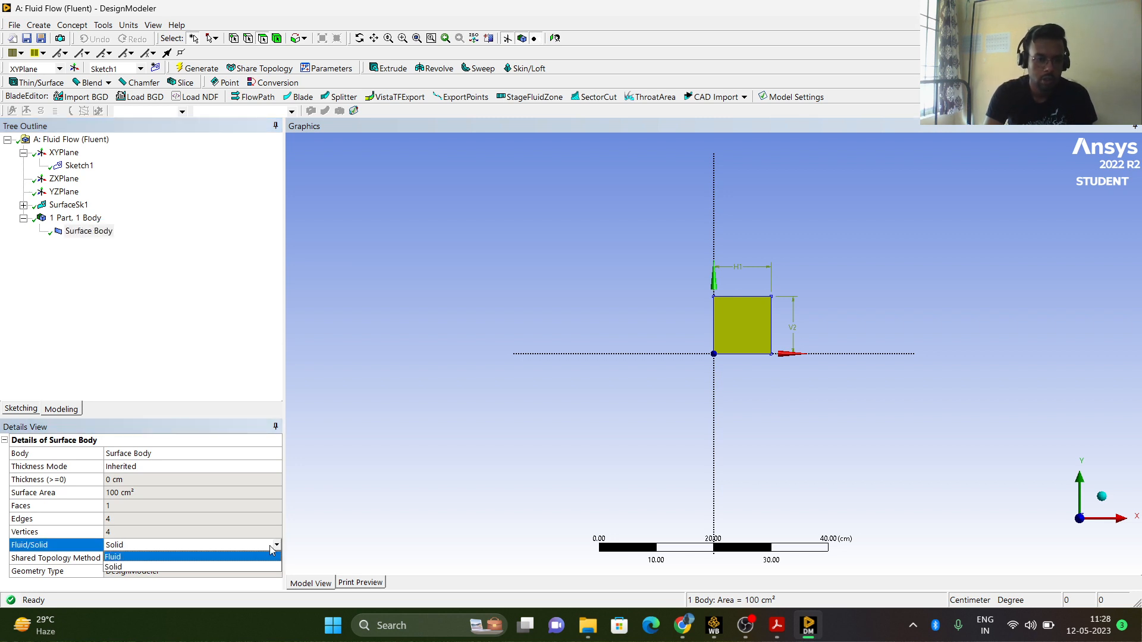
{"action": "left_click", "coordinate": [183, 558]}
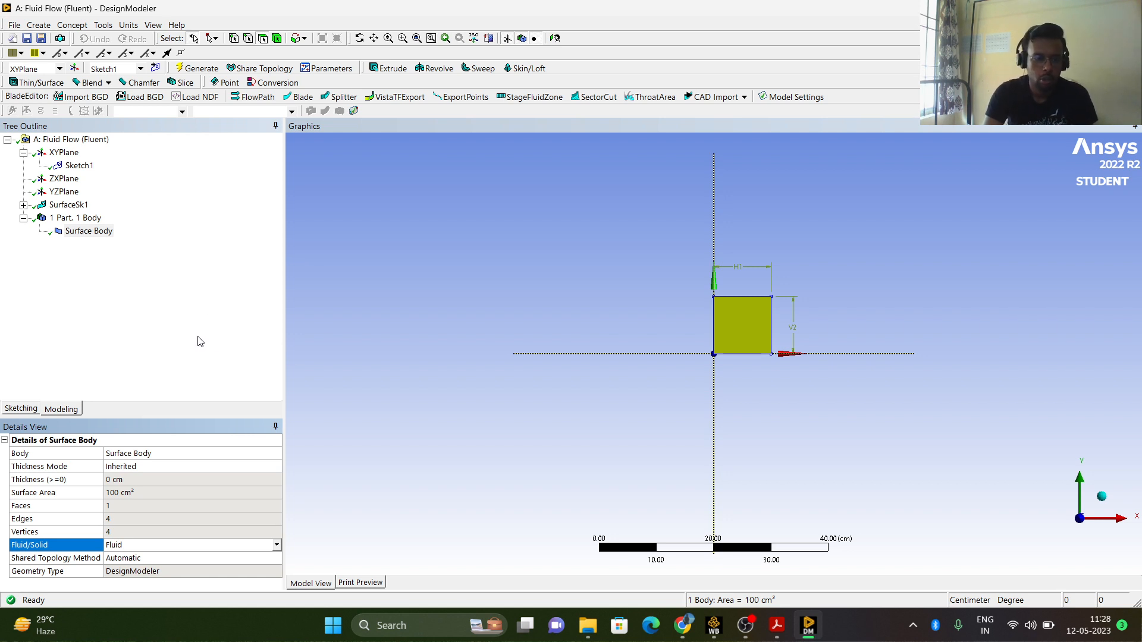
{"action": "right_click", "coordinate": [82, 233]}
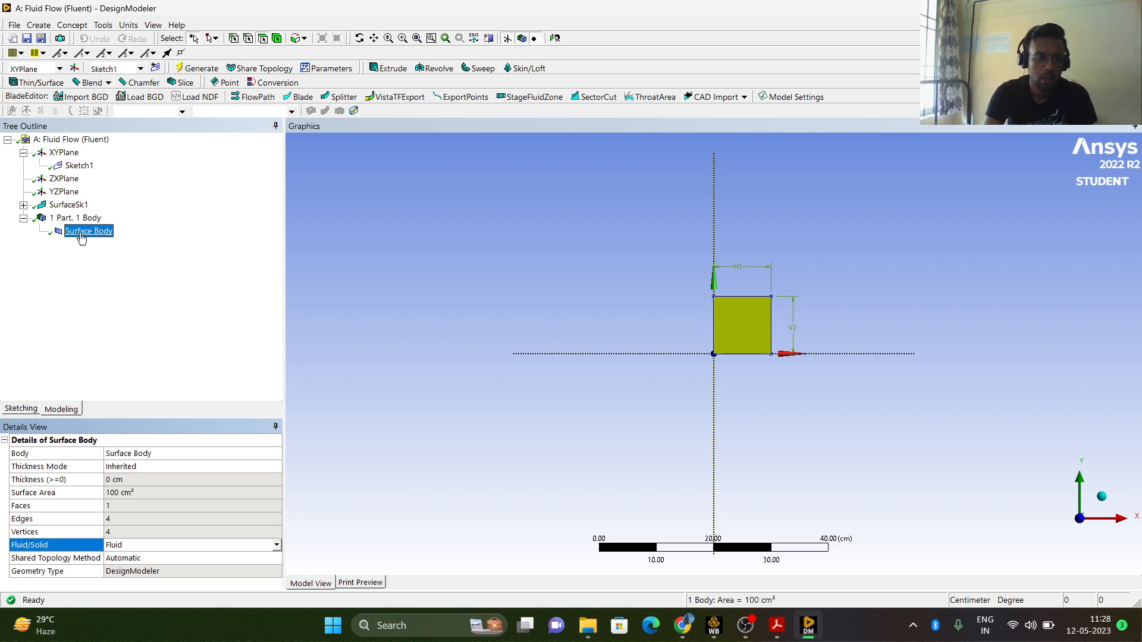
{"action": "left_click", "coordinate": [120, 268]}
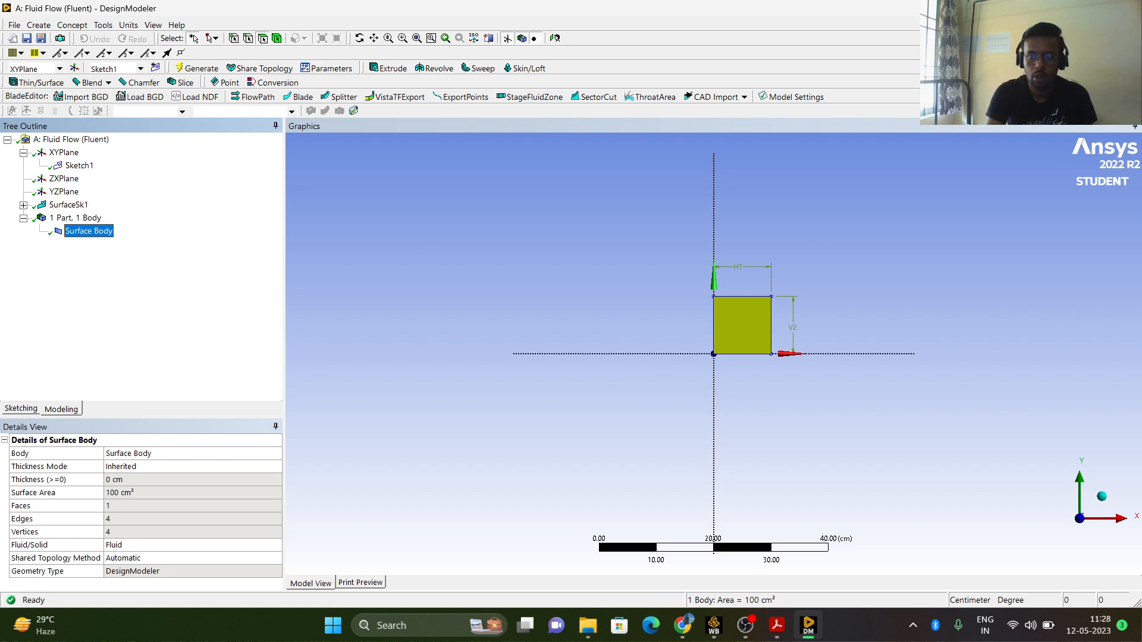
Switch to Workbench and update the Geometry cell of the Fluid Flow (Fluent) system.
{"action": "left_click", "coordinate": [1057, 8]}
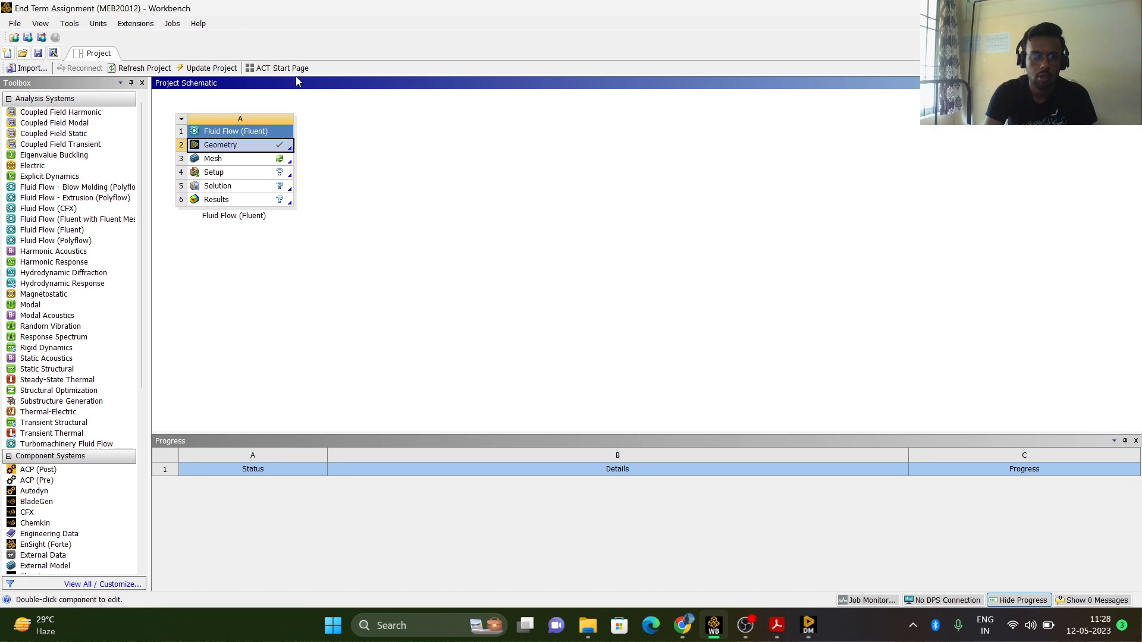
{"action": "right_click", "coordinate": [220, 151]}
{"action": "left_click", "coordinate": [261, 222]}
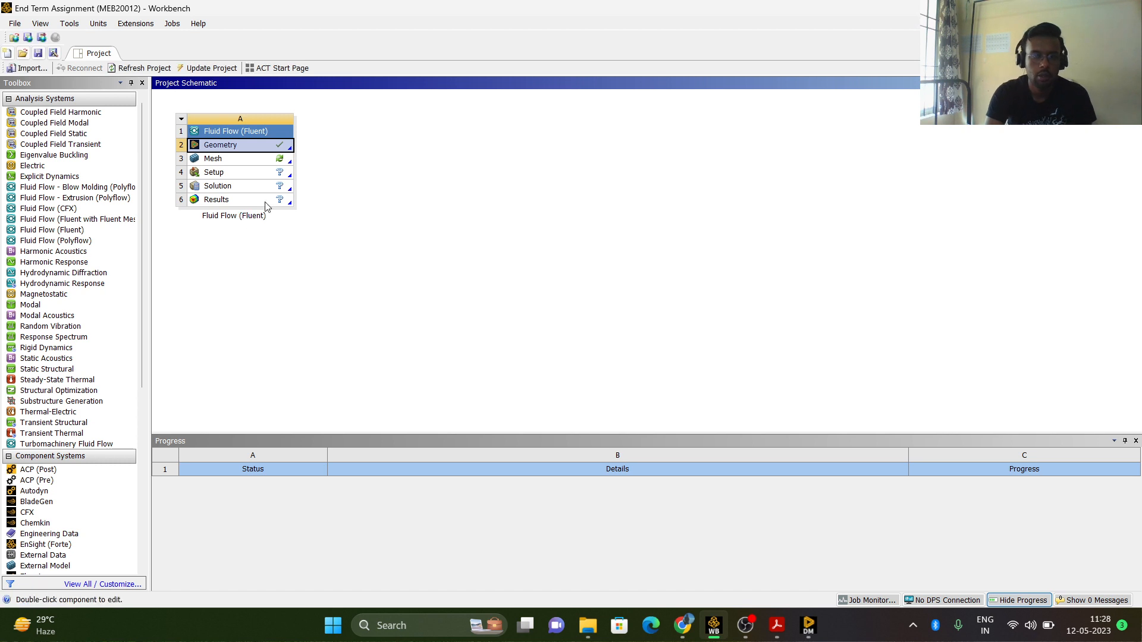
Open the Mesh cell of the Fluid Flow (Fluent) system in Ansys Meshing and close DesignModeler.
{"action": "left_click", "coordinate": [254, 159]}
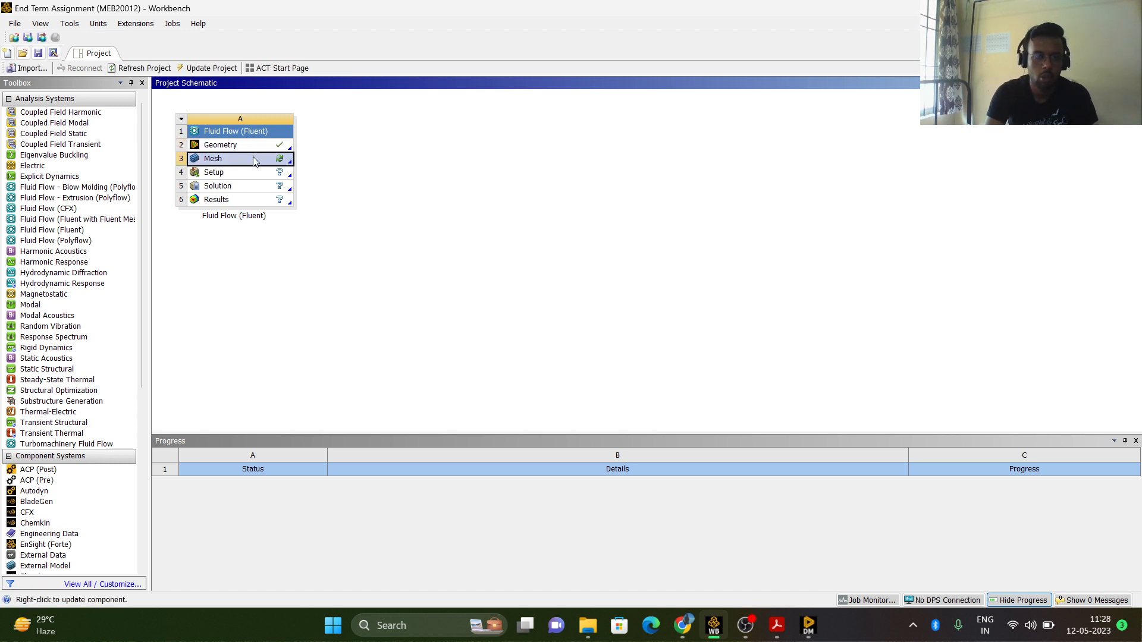
{"action": "right_click", "coordinate": [249, 157]}
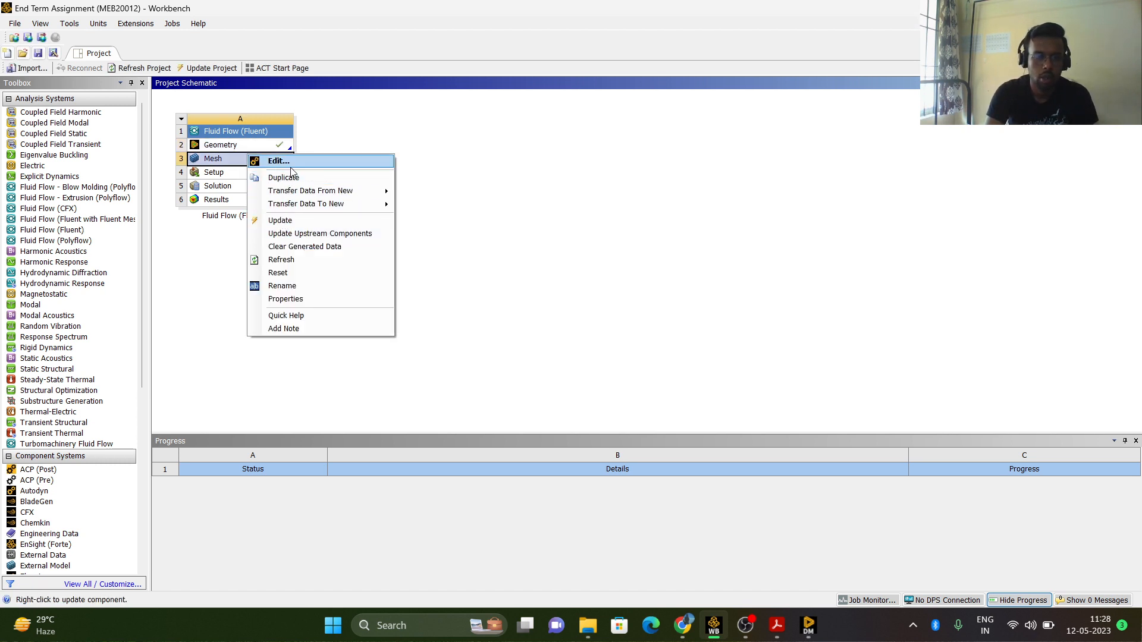
{"action": "left_click", "coordinate": [295, 166]}
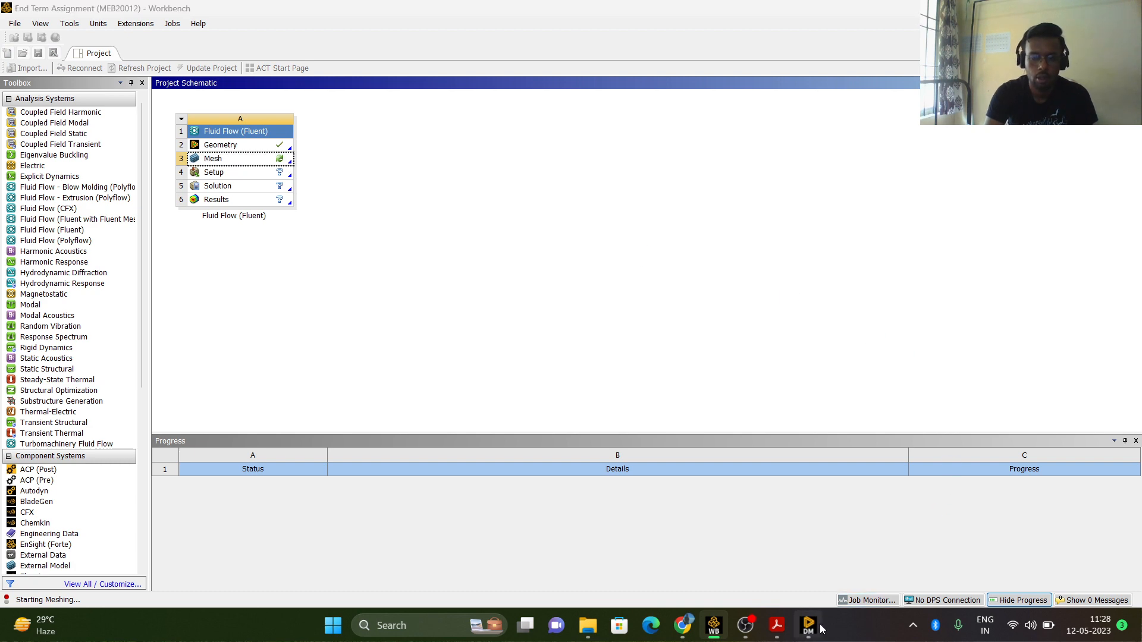
{"action": "mouse_move", "coordinate": [809, 626]}
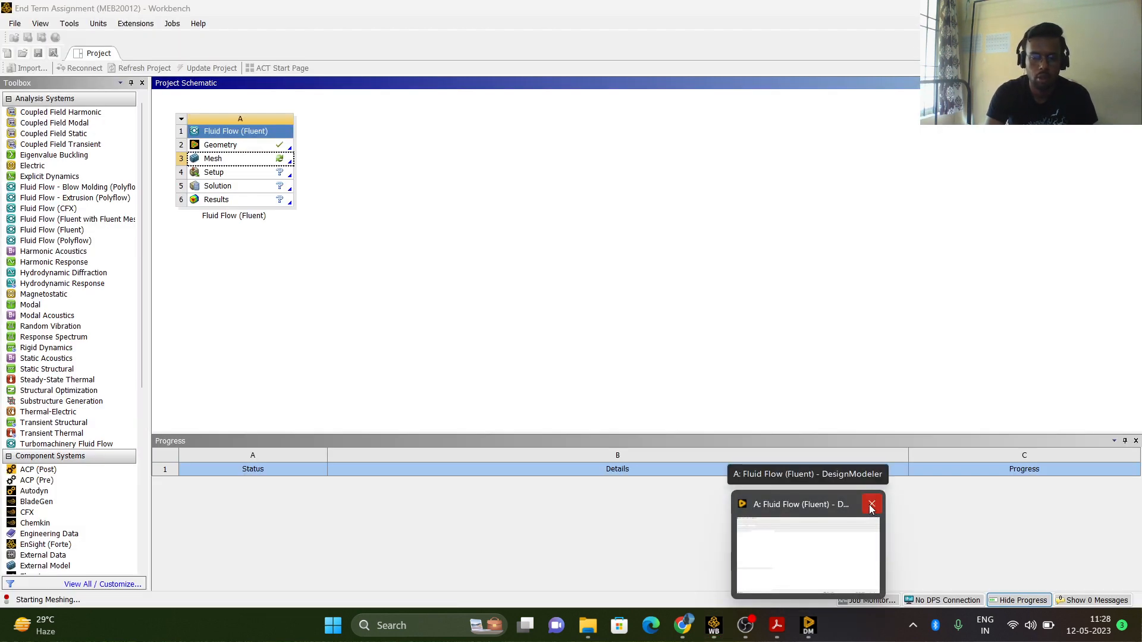
{"action": "left_click", "coordinate": [871, 505]}
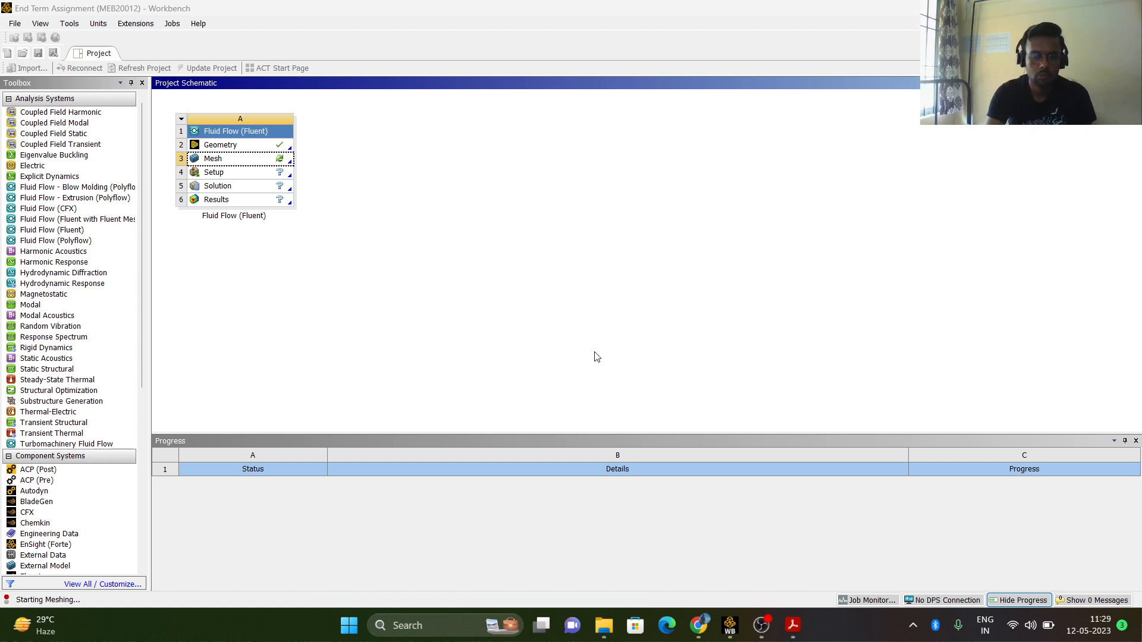
{"action": "left_click", "coordinate": [762, 625]}
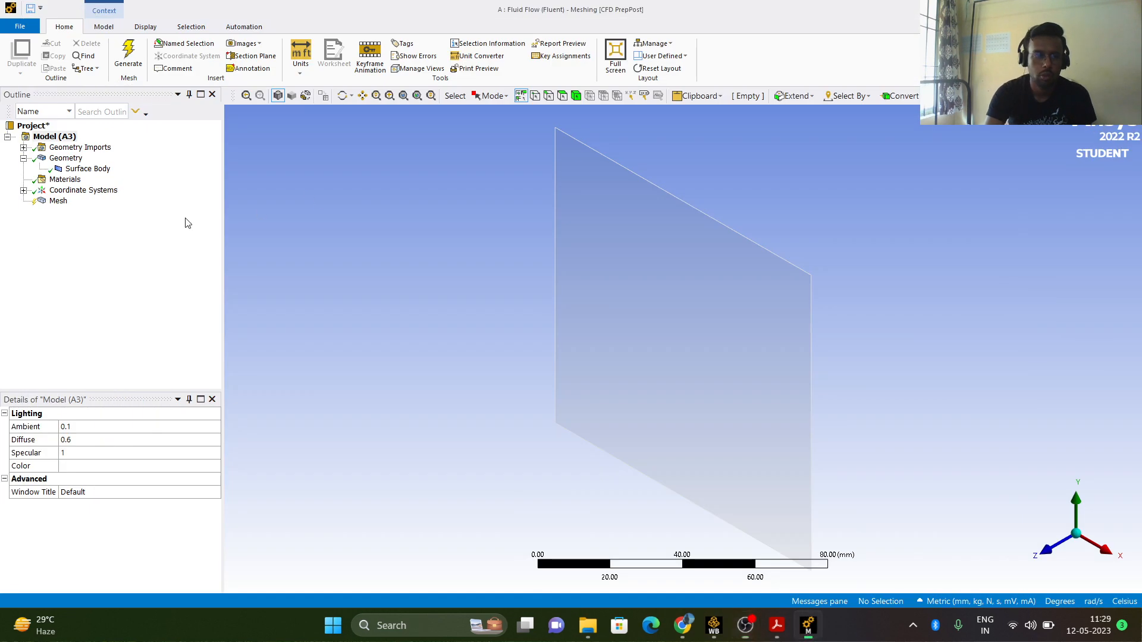
Update the mesh of the square surface with the default mesh settings.
{"action": "left_click", "coordinate": [1053, 550]}
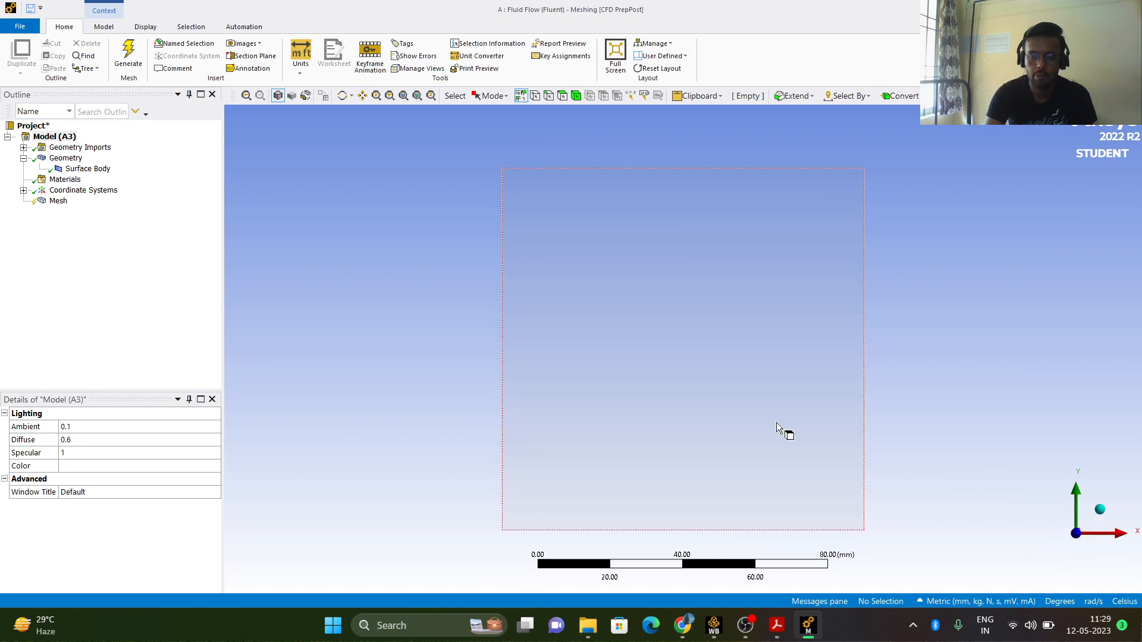
{"action": "left_click", "coordinate": [23, 190]}
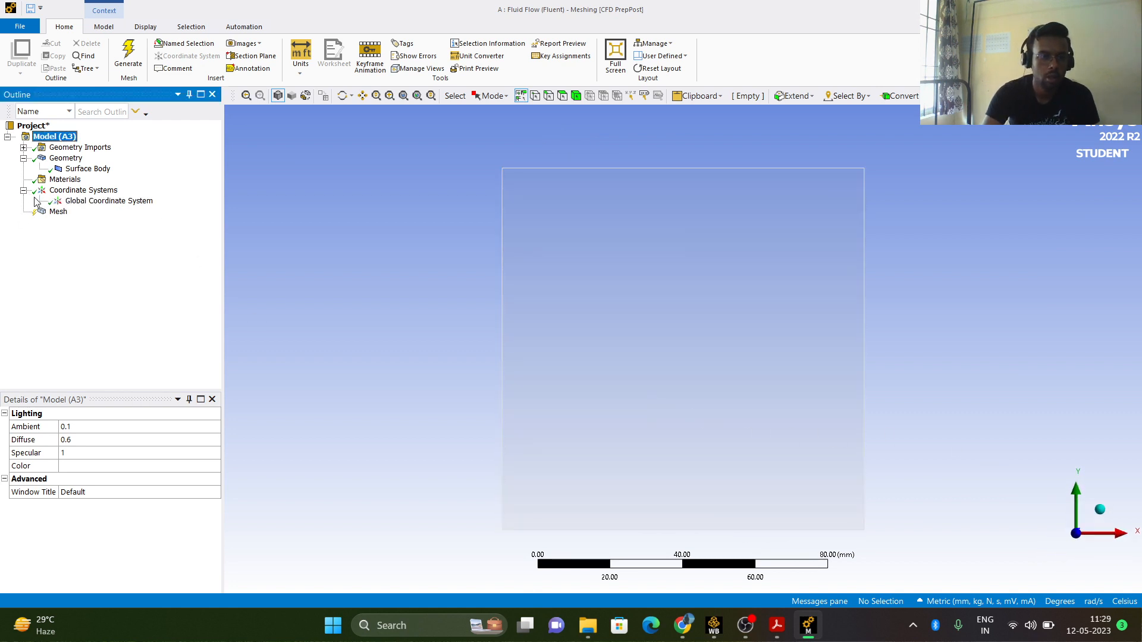
{"action": "left_click", "coordinate": [57, 212]}
{"action": "right_click", "coordinate": [56, 212]}
{"action": "left_click", "coordinate": [88, 234]}
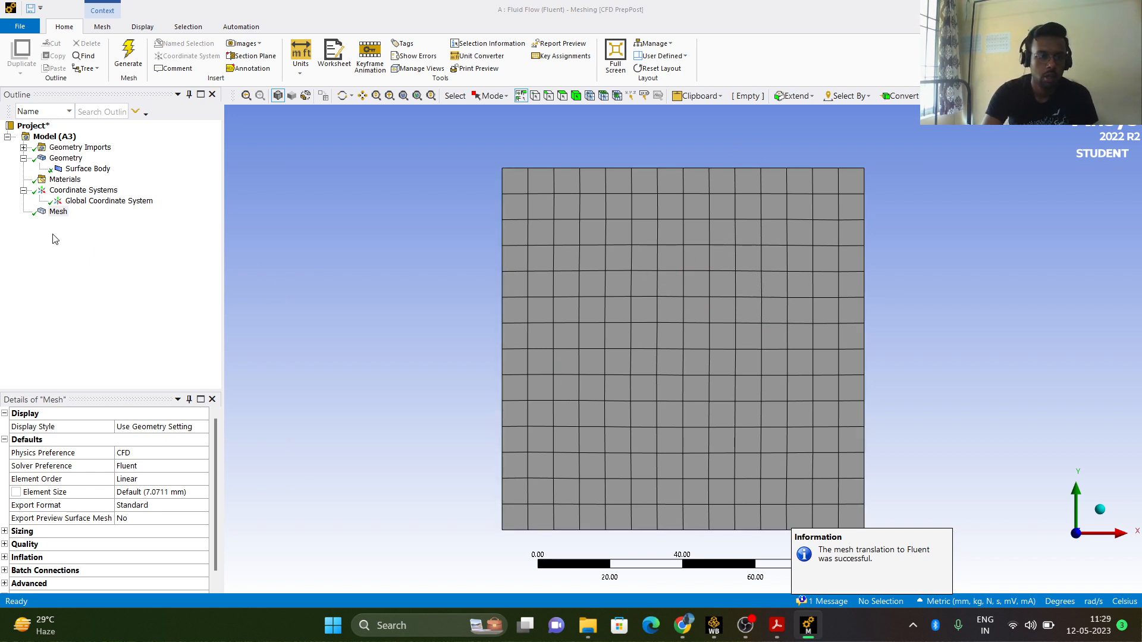
Add a Face Meshing control to the mesh and scope it to the square face.
{"action": "right_click", "coordinate": [56, 213]}
{"action": "mouse_move", "coordinate": [83, 223]}
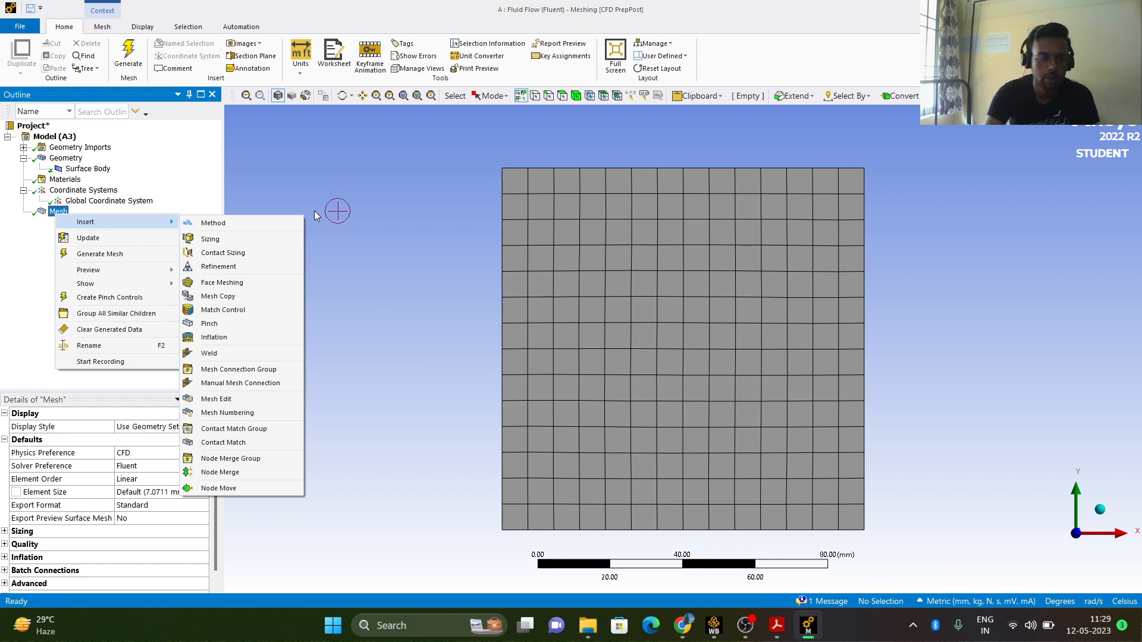
{"action": "left_click", "coordinate": [215, 283]}
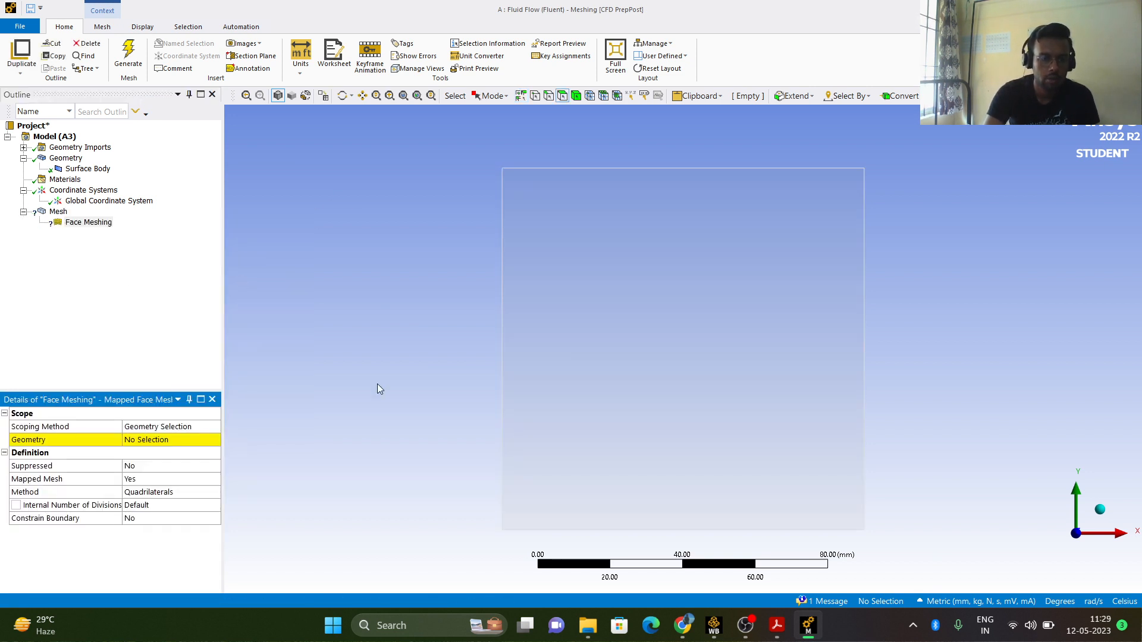
{"action": "left_click", "coordinate": [719, 320]}
{"action": "left_click", "coordinate": [149, 440]}
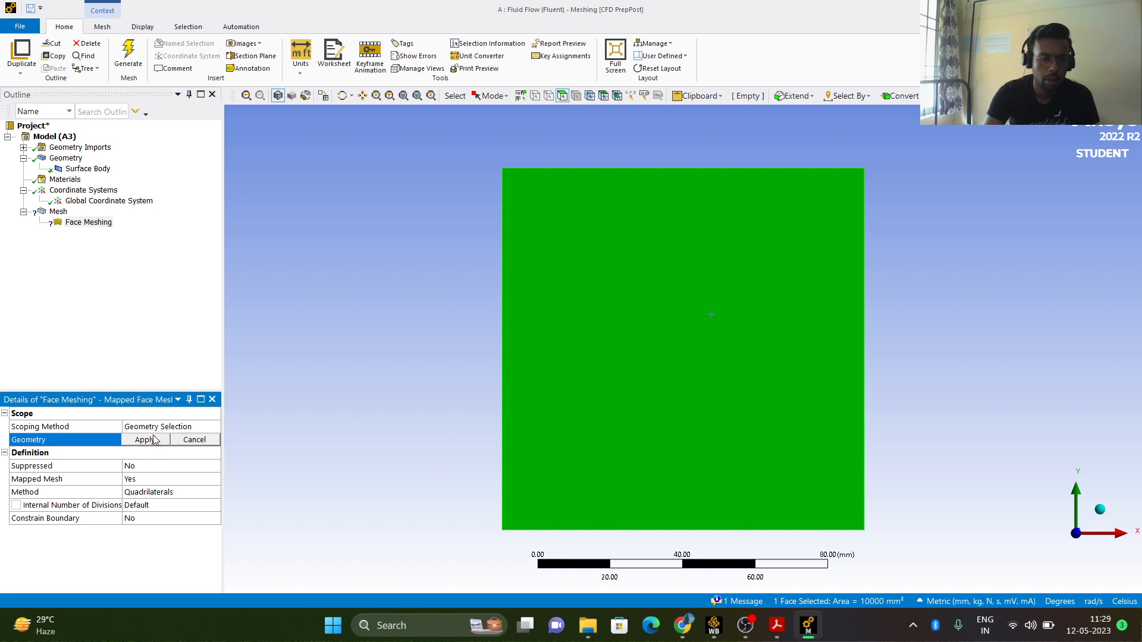
{"action": "left_click", "coordinate": [153, 440]}
Add a Sizing control to the mesh and scope it to the upper and lower edges of the square.
{"action": "right_click", "coordinate": [55, 212]}
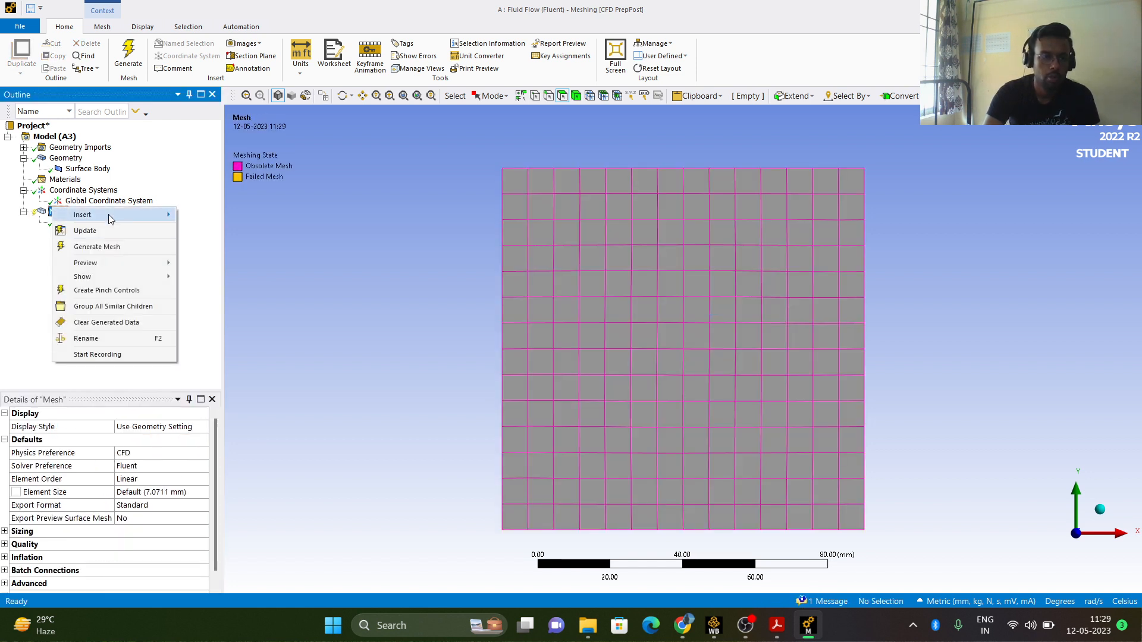
{"action": "mouse_move", "coordinate": [109, 217]}
{"action": "left_click", "coordinate": [224, 230]}
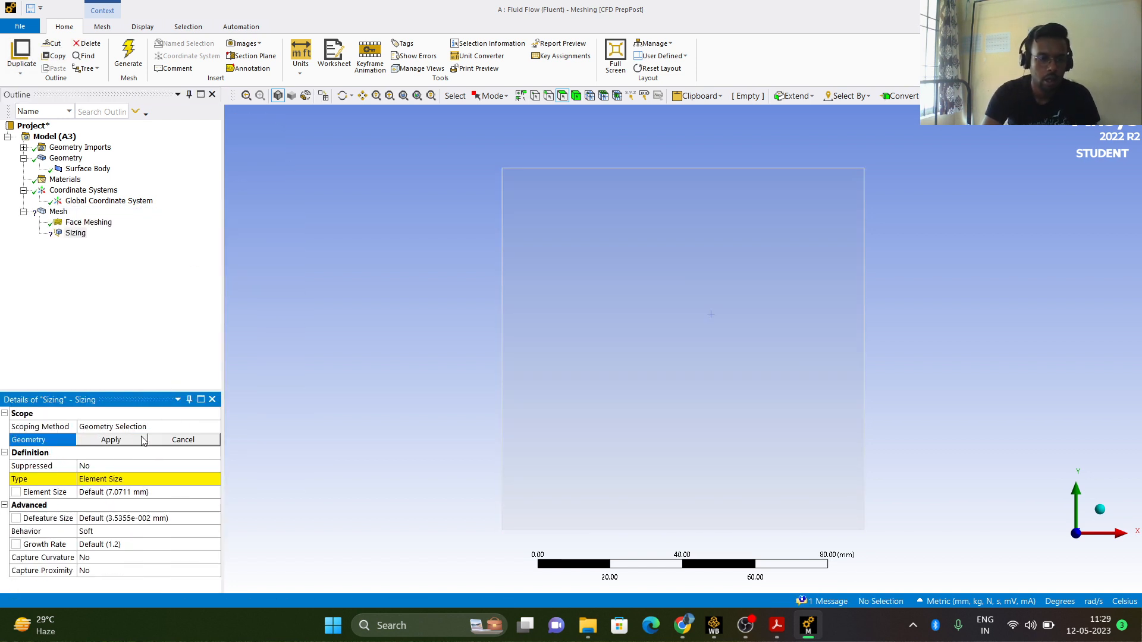
{"action": "left_click", "coordinate": [548, 97]}
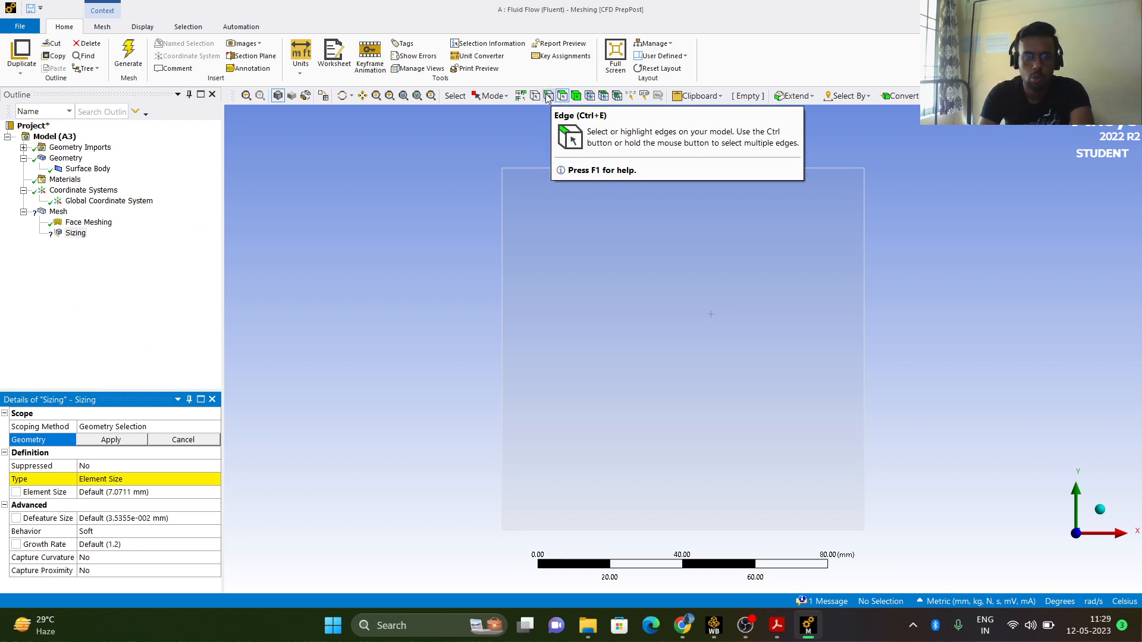
{"action": "left_click", "coordinate": [548, 97]}
{"action": "left_click", "coordinate": [632, 169]}
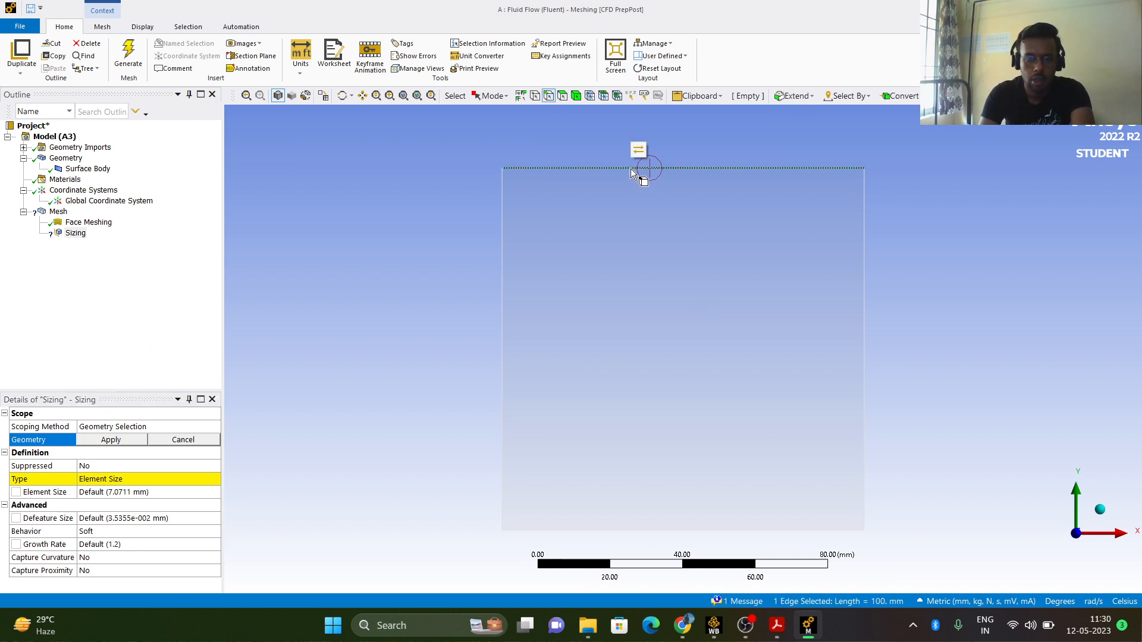
{"action": "left_click", "coordinate": [715, 530], "text": "ctrl"}
{"action": "left_click", "coordinate": [715, 530], "text": "ctrl"}
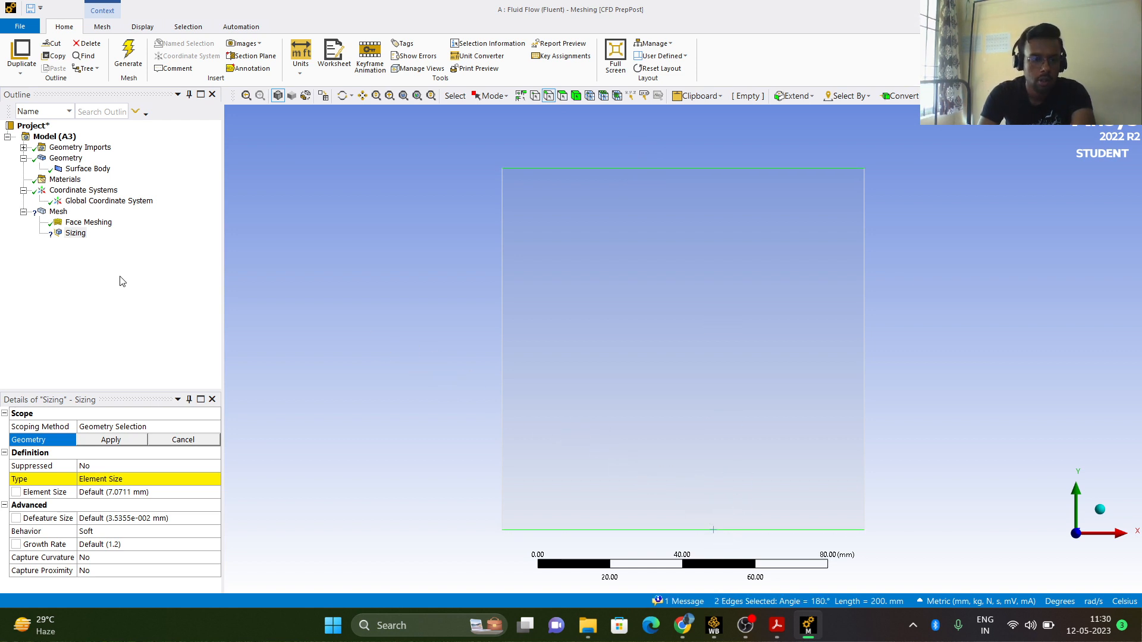
{"action": "left_click", "coordinate": [110, 441]}
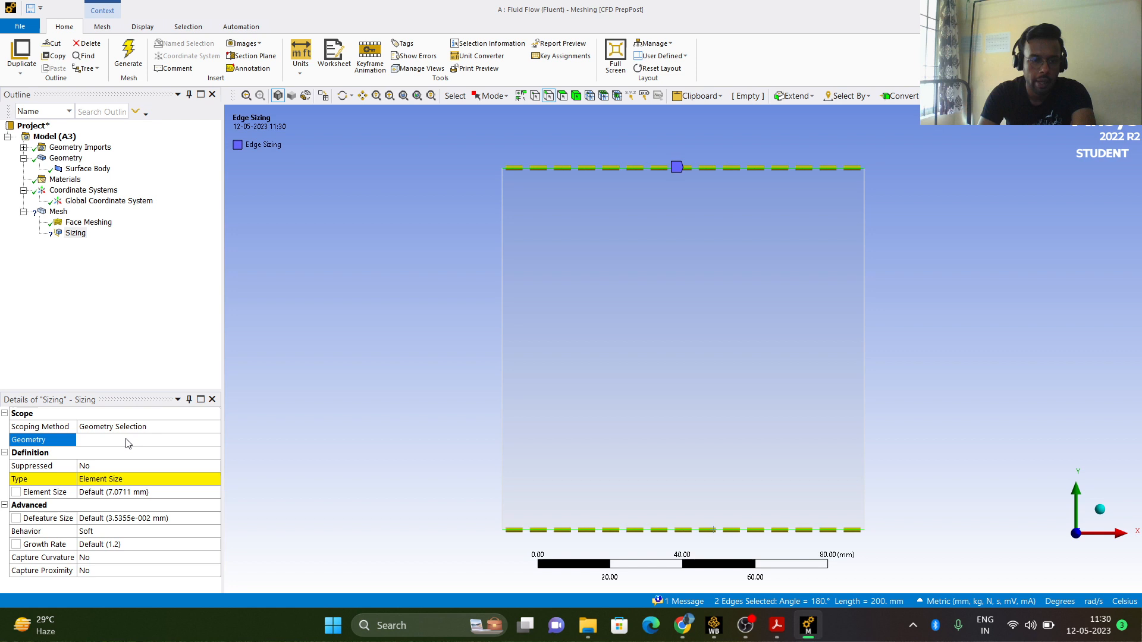
Change the edge sizing type to Number of Divisions and set it to 100 divisions.
{"action": "left_click", "coordinate": [129, 479]}
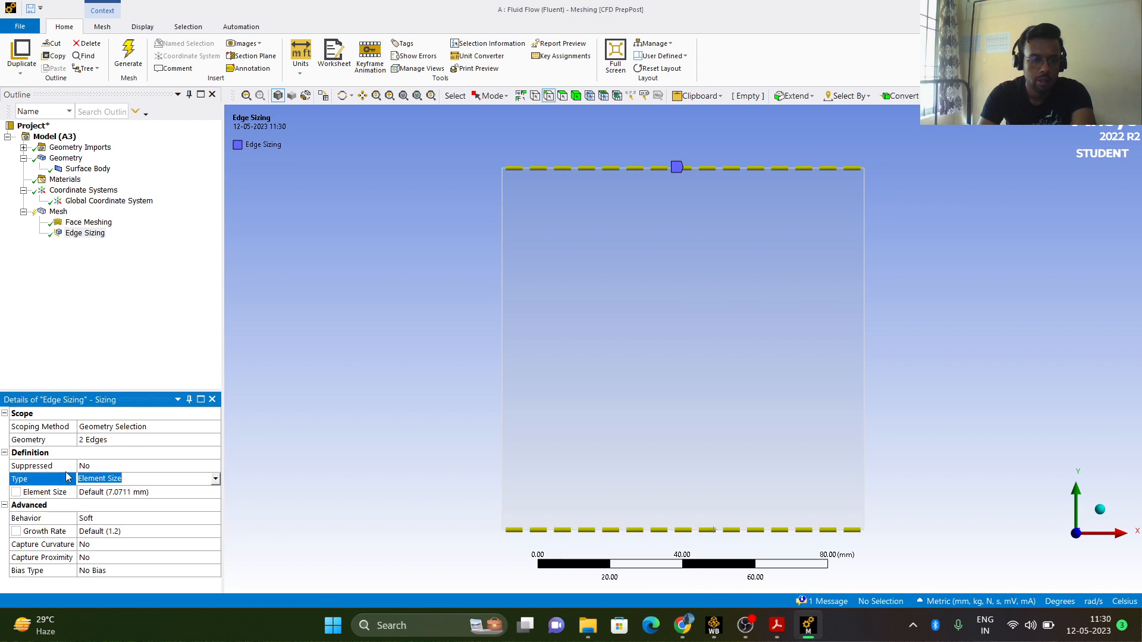
{"action": "left_click", "coordinate": [215, 481]}
{"action": "left_click", "coordinate": [119, 509]}
{"action": "left_click", "coordinate": [121, 493]}
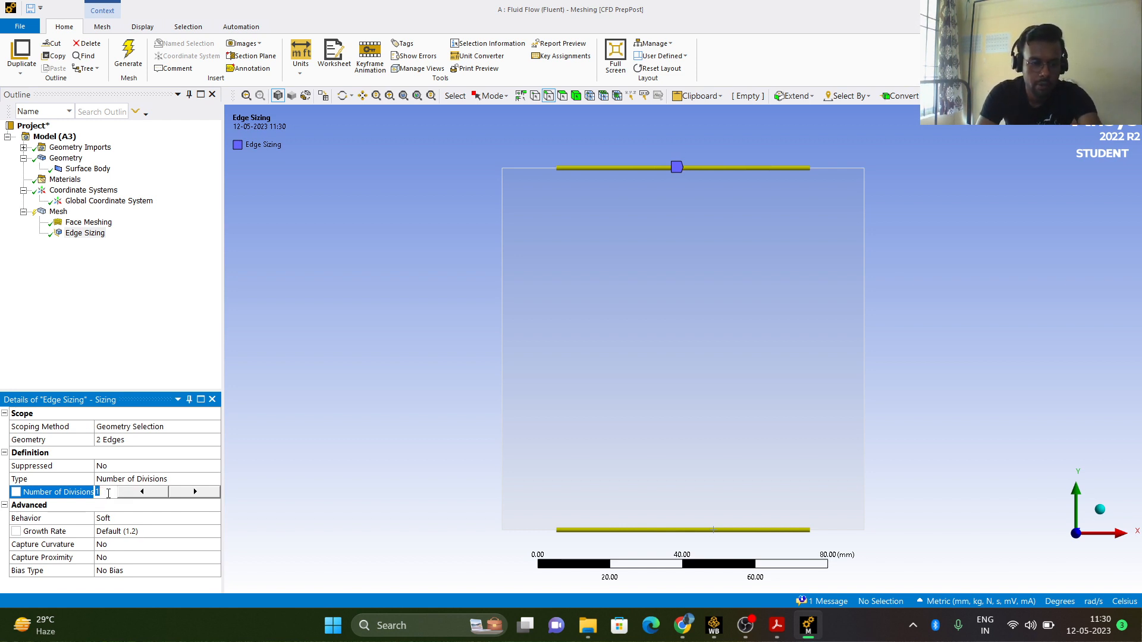
Give the horizontal edges' sizing a symmetric bias with finer divisions toward both ends and a bias factor of 2.
{"action": "left_click", "coordinate": [113, 568]}
{"action": "left_click", "coordinate": [215, 571]}
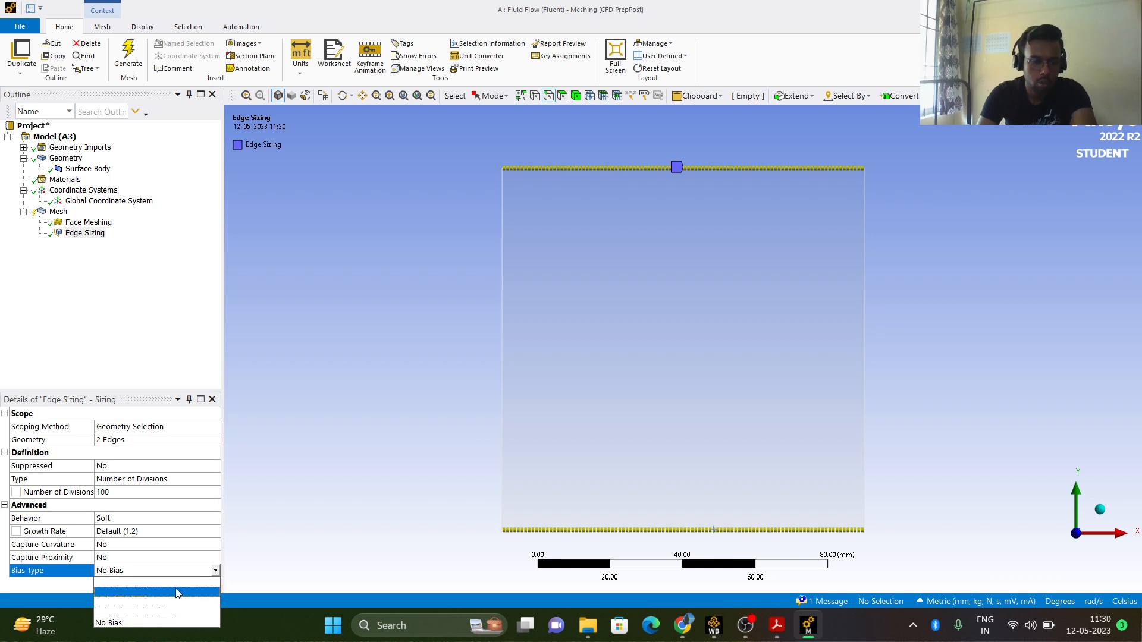
{"action": "left_click", "coordinate": [159, 605]}
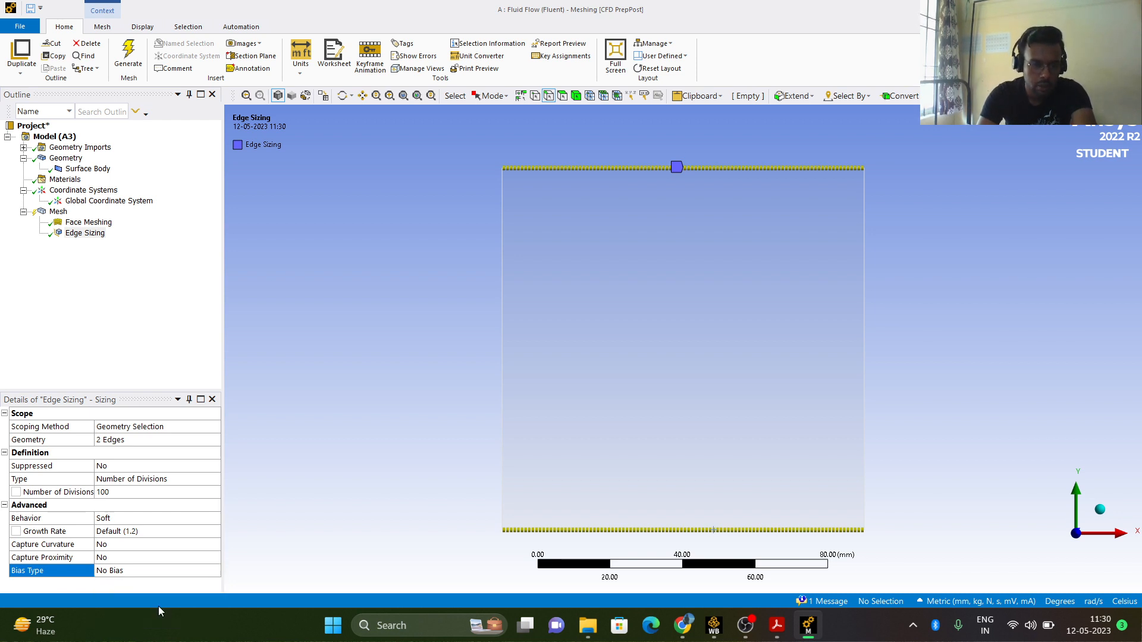
{"action": "left_click", "coordinate": [127, 582]}
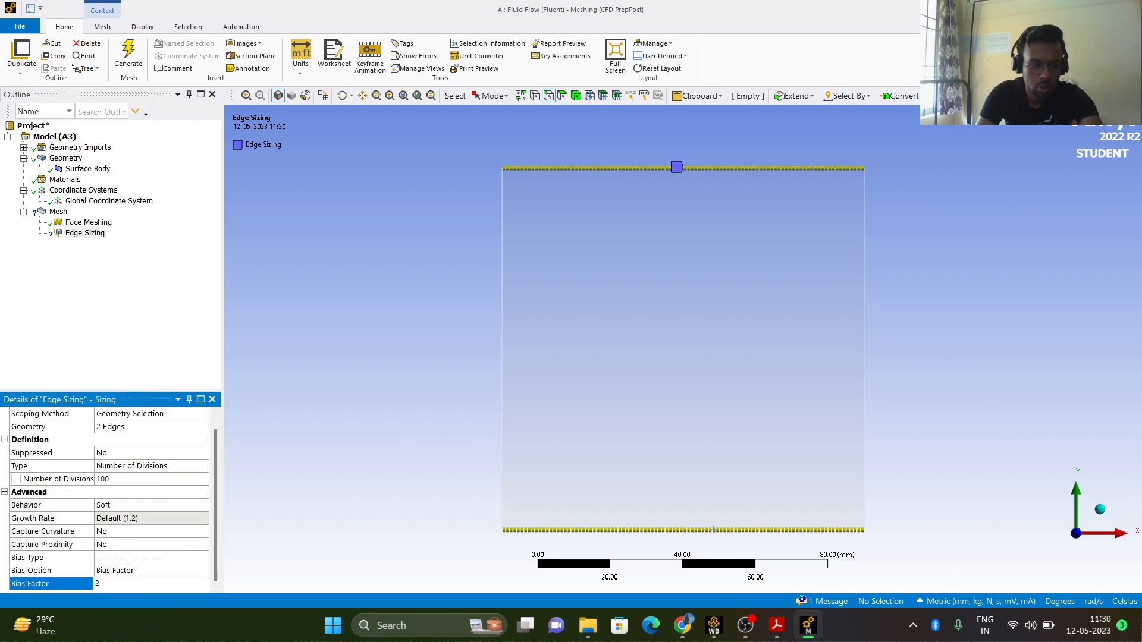
{"action": "left_click", "coordinate": [46, 296]}
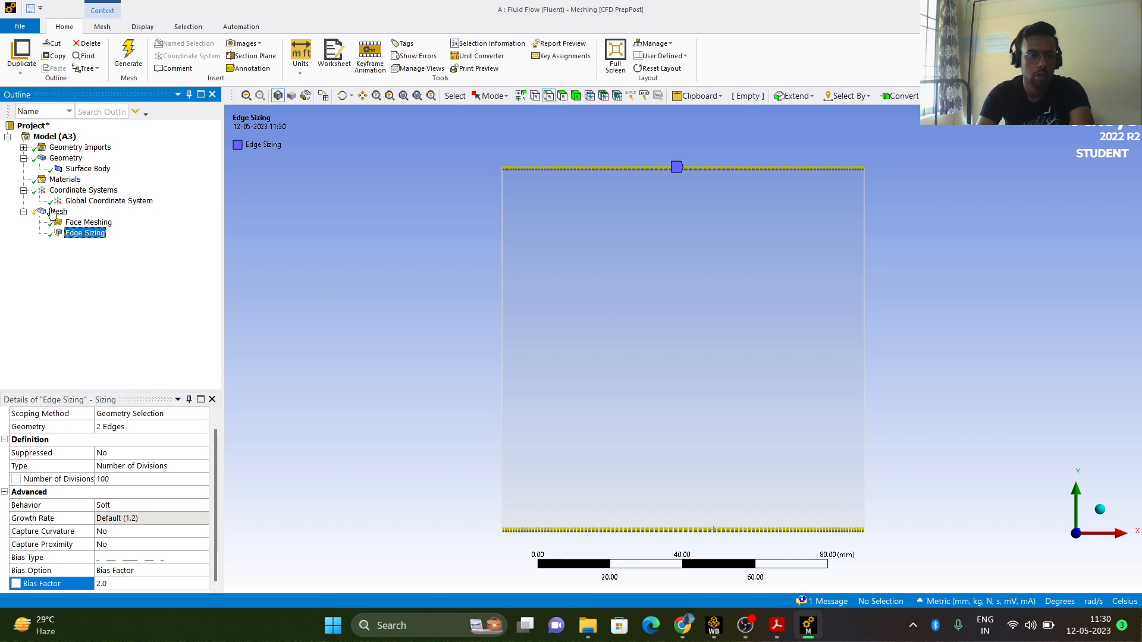
Add a second Sizing control to the mesh and scope it to the two vertical edges of the square.
{"action": "right_click", "coordinate": [52, 215]}
{"action": "mouse_move", "coordinate": [109, 221]}
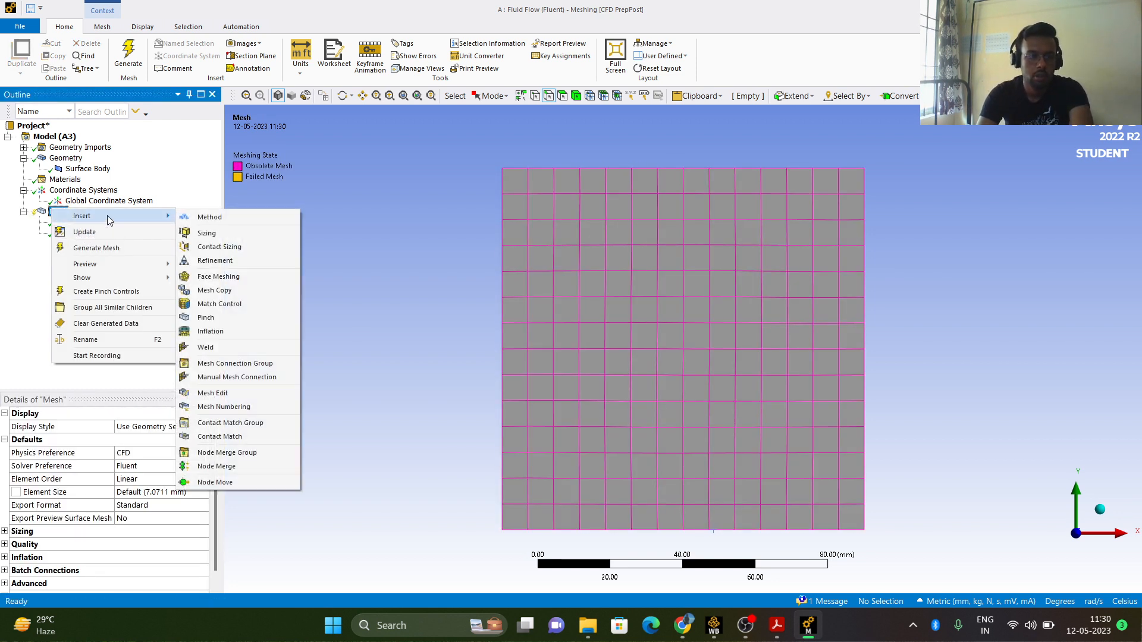
{"action": "left_click", "coordinate": [208, 233]}
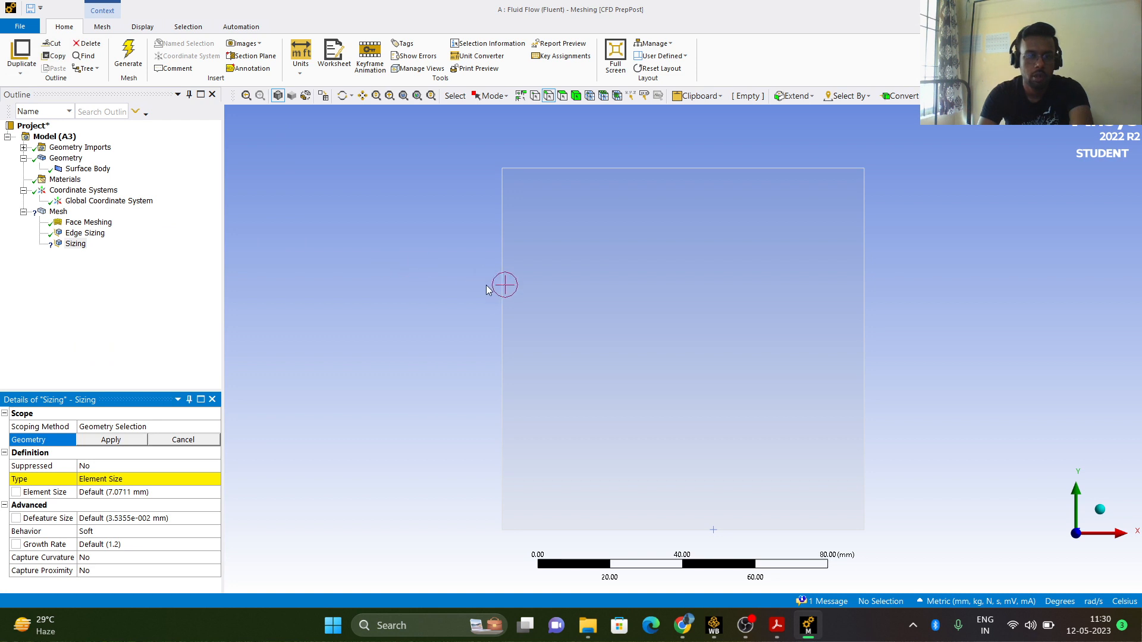
{"action": "left_click", "coordinate": [500, 306]}
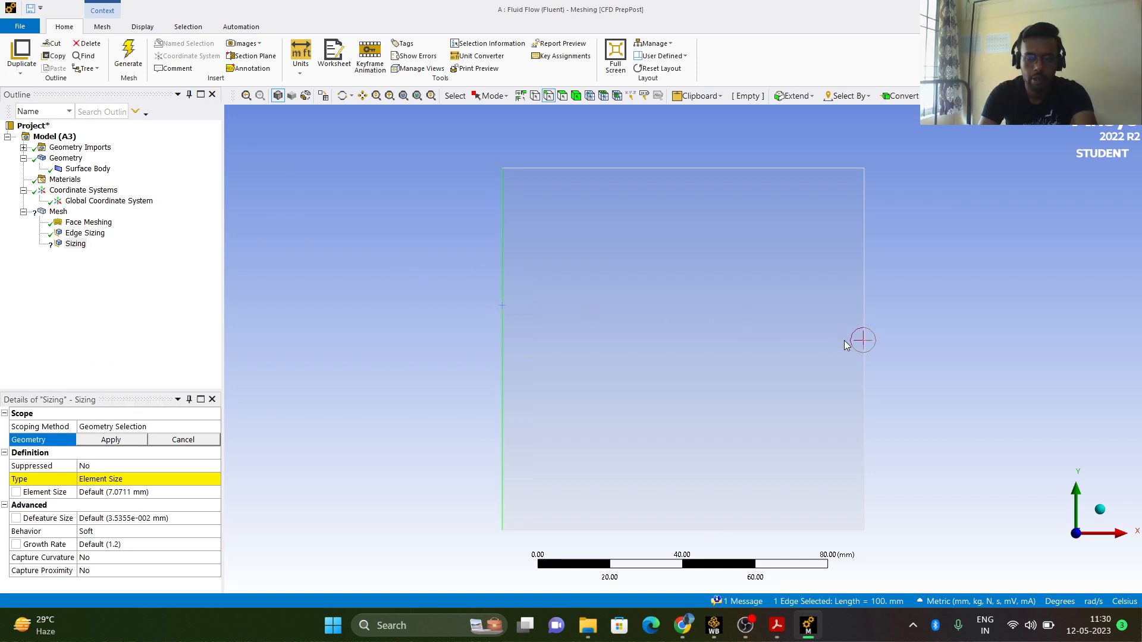
{"action": "left_click", "coordinate": [865, 333], "text": "ctrl"}
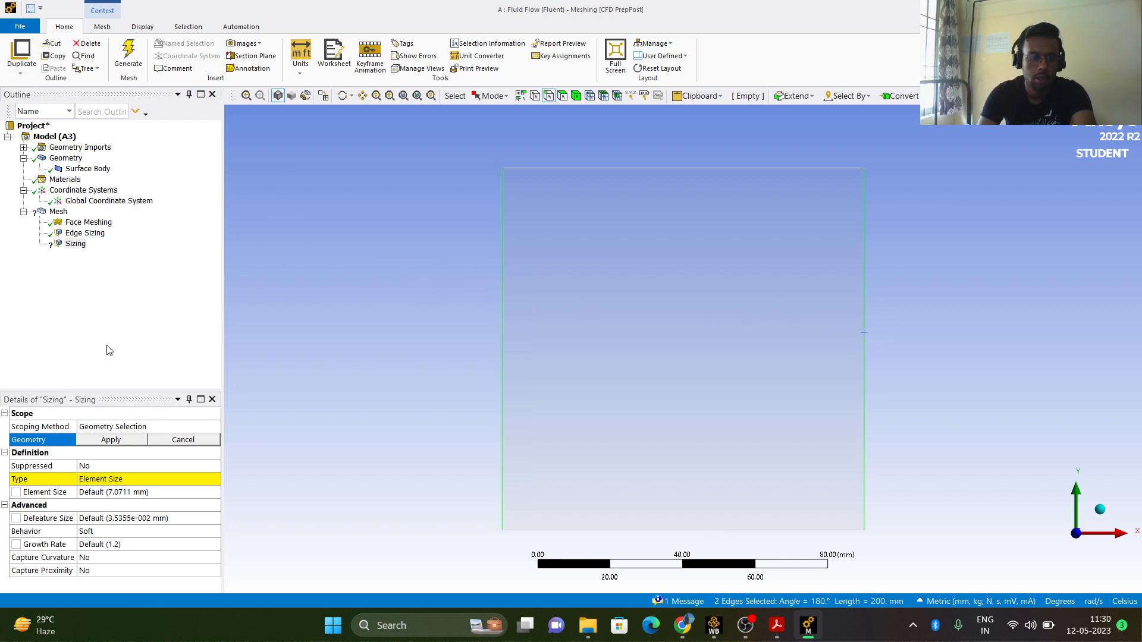
{"action": "left_click", "coordinate": [112, 441]}
Change the vertical edges' sizing type to Number of Divisions and set it to 100 divisions.
{"action": "left_click", "coordinate": [116, 478]}
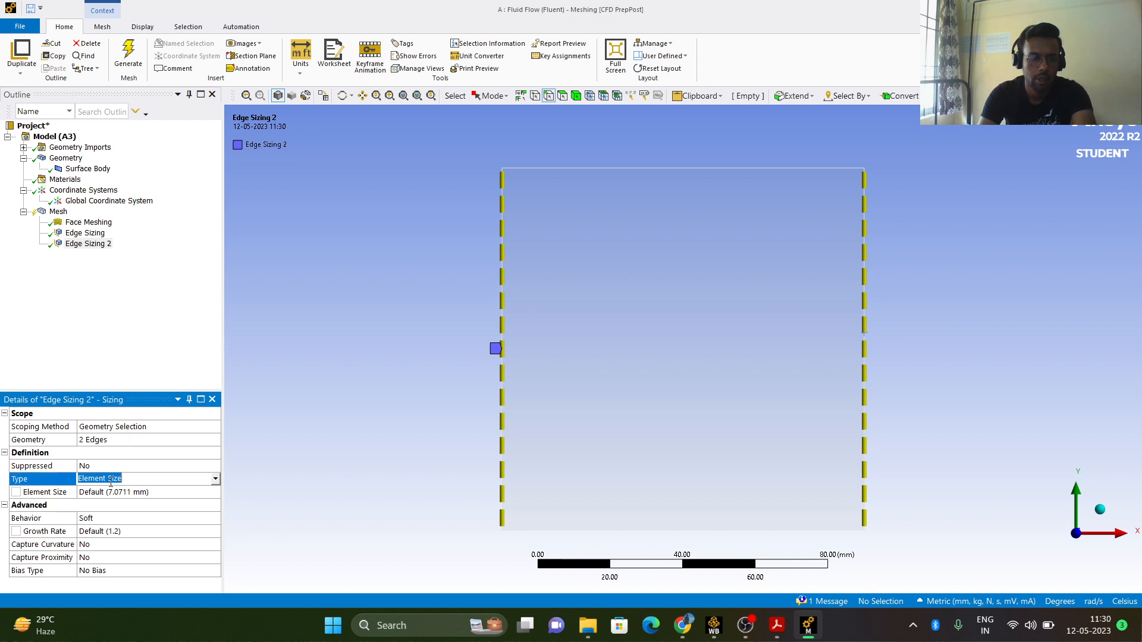
{"action": "left_click", "coordinate": [216, 479]}
{"action": "left_click", "coordinate": [153, 501]}
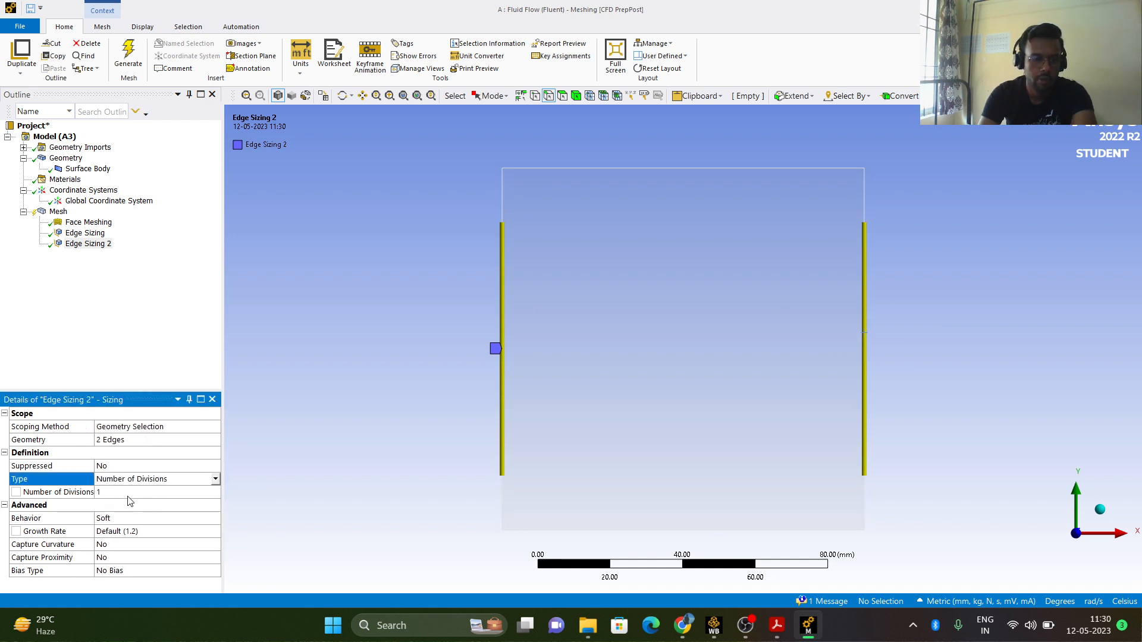
{"action": "left_click", "coordinate": [131, 494]}
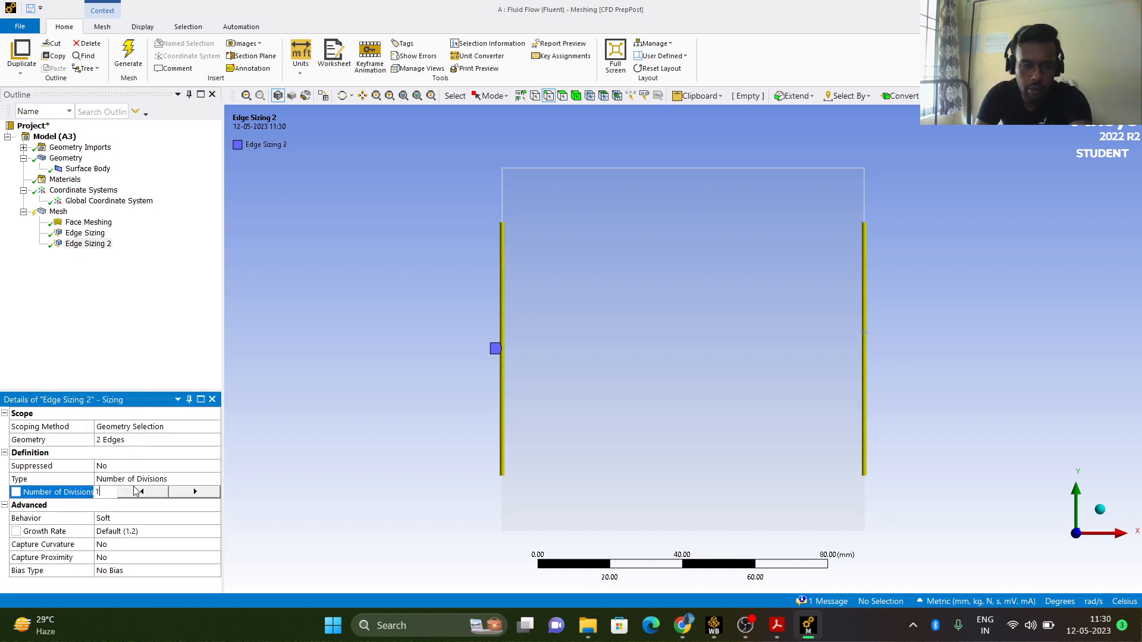
{"action": "type", "text": "00"}
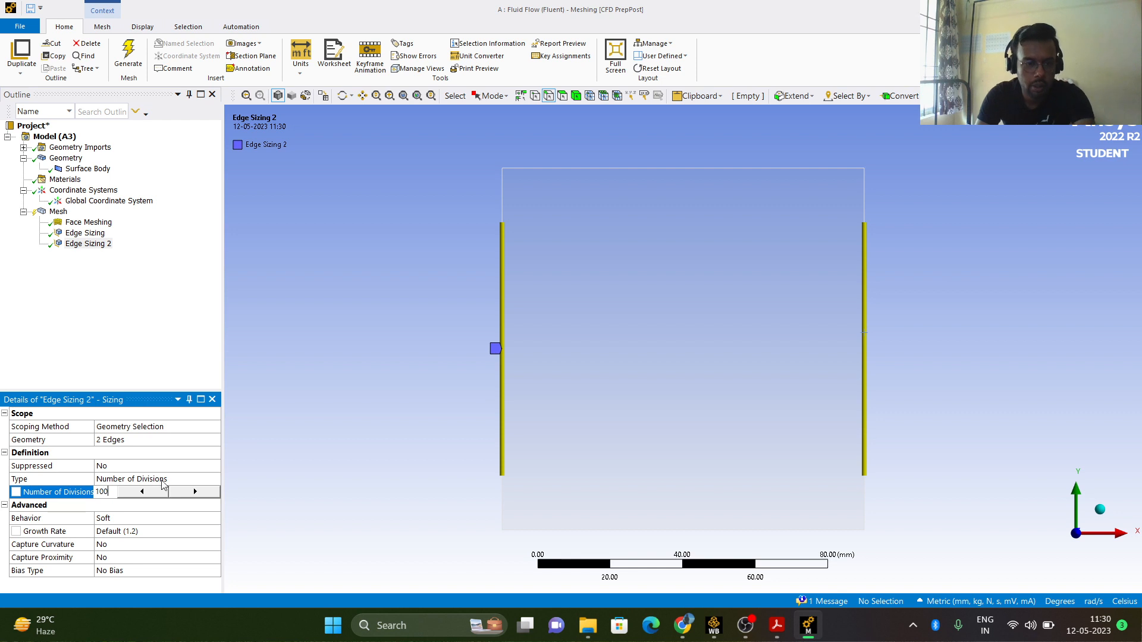
Give the vertical edges' sizing the same end-refined symmetric bias with a bias factor of 2.
{"action": "left_click", "coordinate": [137, 570]}
{"action": "left_click", "coordinate": [215, 570]}
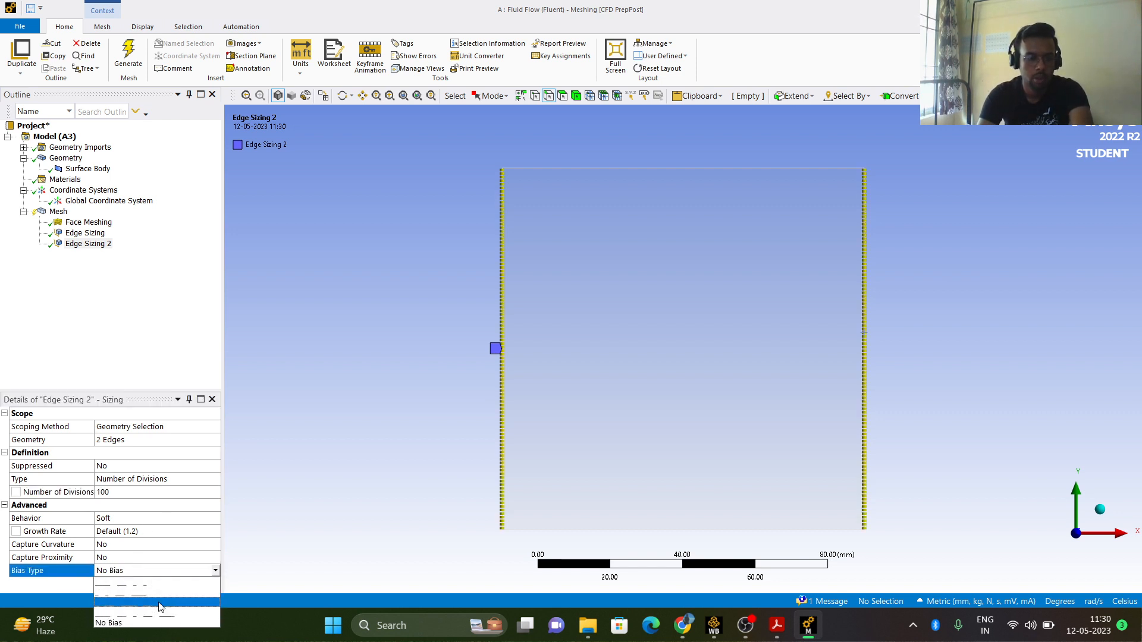
{"action": "left_click", "coordinate": [159, 606]}
{"action": "left_click", "coordinate": [129, 582]}
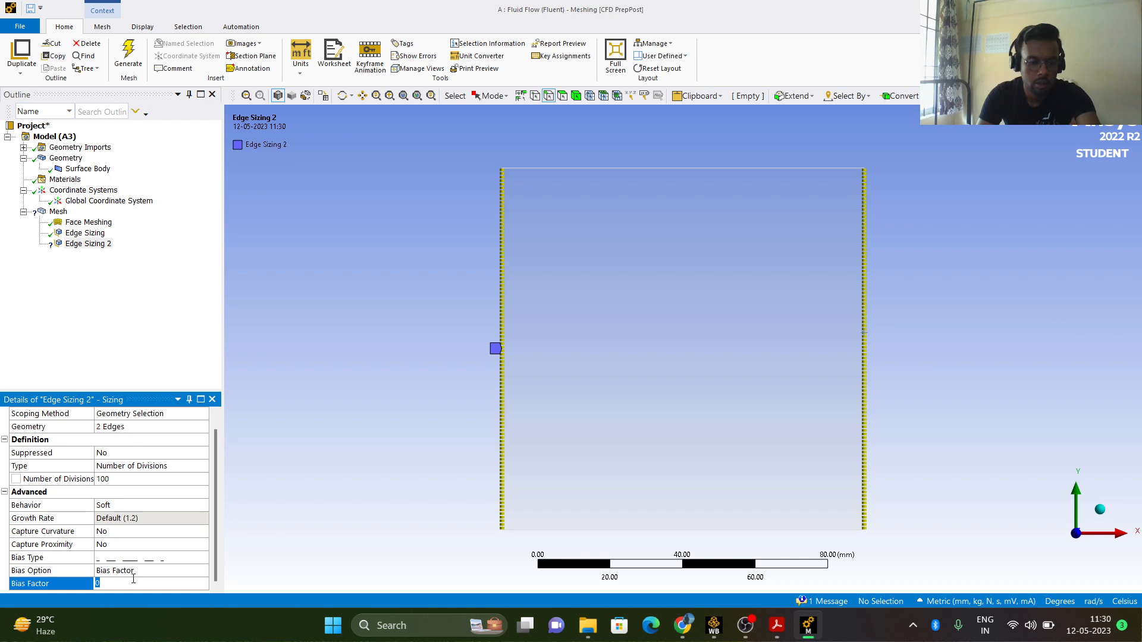
{"action": "type", "text": "2"}
{"action": "left_click", "coordinate": [132, 341]}
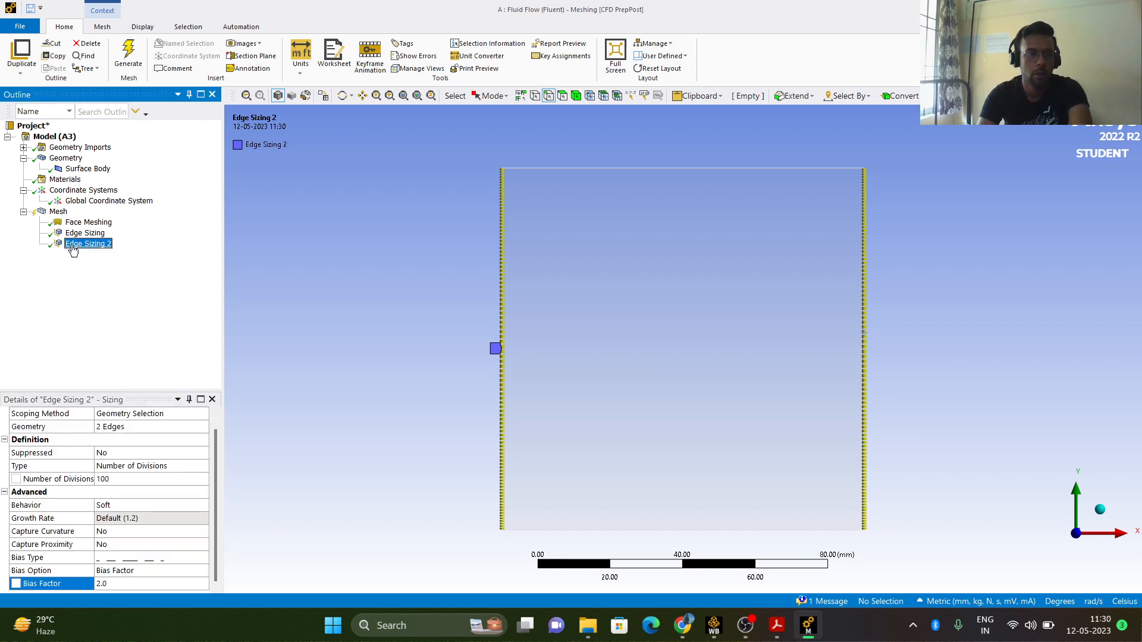
Update the mesh with the face meshing and both edge sizings, and inspect the resulting grid.
{"action": "left_click", "coordinate": [58, 212]}
{"action": "right_click", "coordinate": [62, 213]}
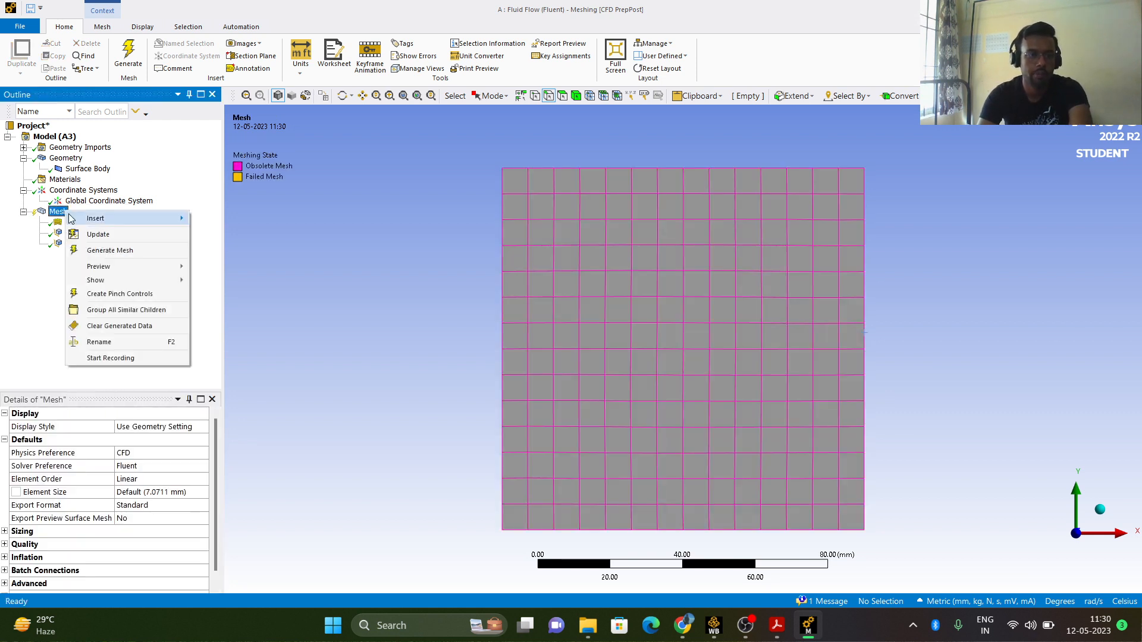
{"action": "left_click", "coordinate": [104, 240]}
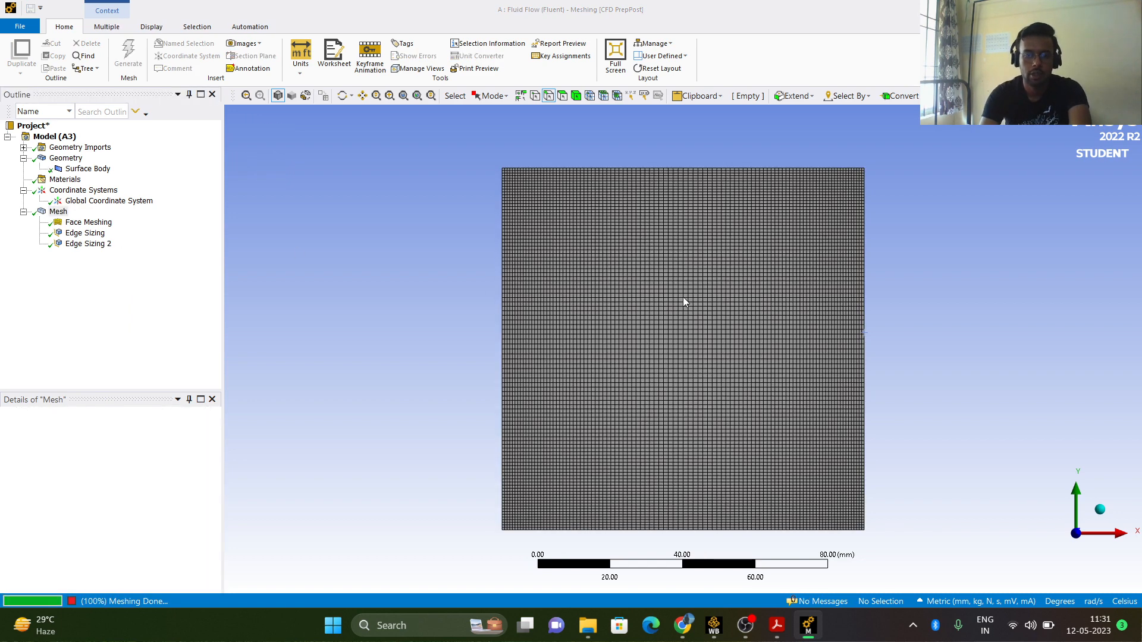
{"action": "scroll", "coordinate": [606, 252], "scroll_direction": "up", "scroll_amount": 4}
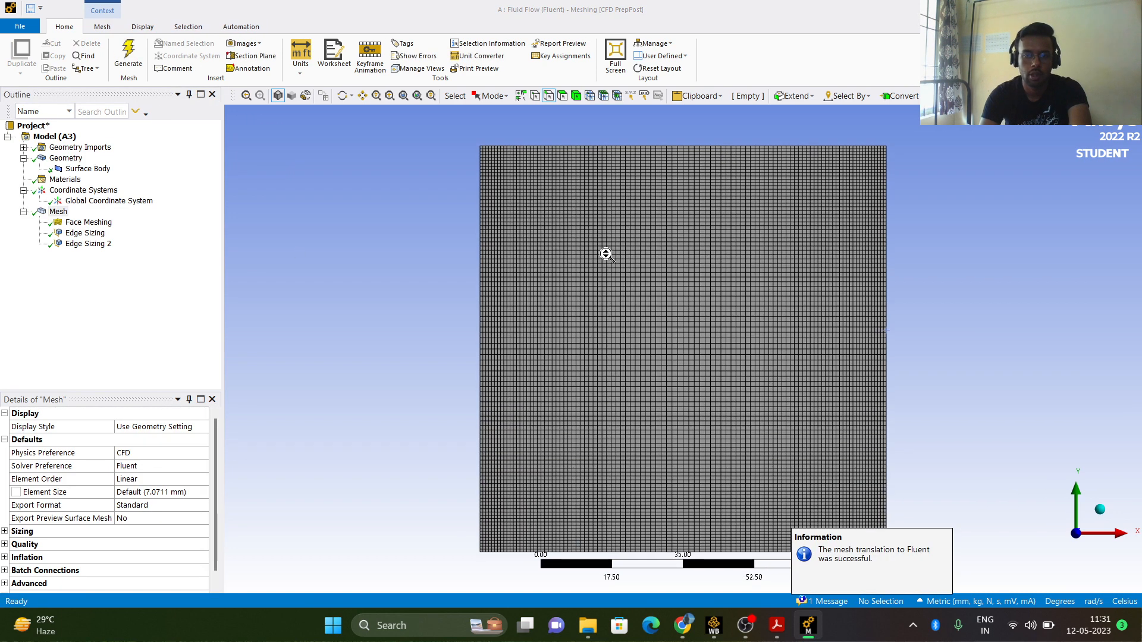
{"action": "scroll", "coordinate": [605, 253], "scroll_direction": "down", "scroll_amount": 3}
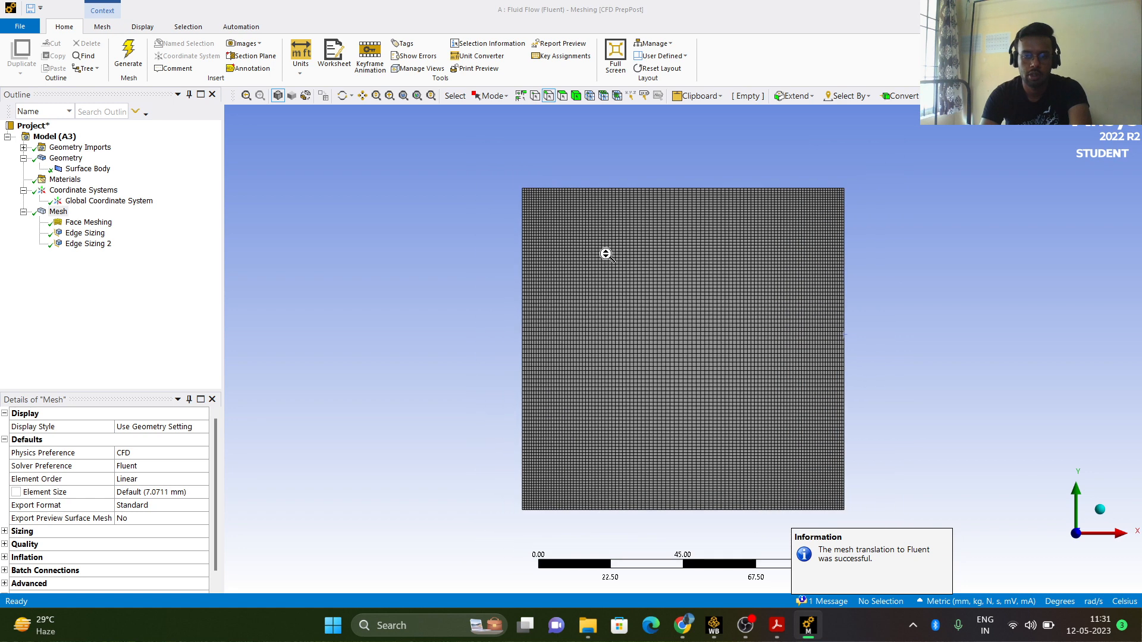
Check the wall labels in End Term Assignment.pdf and create a named selection "Top Wall" on the upper edge of the square.
{"action": "left_click", "coordinate": [741, 189]}
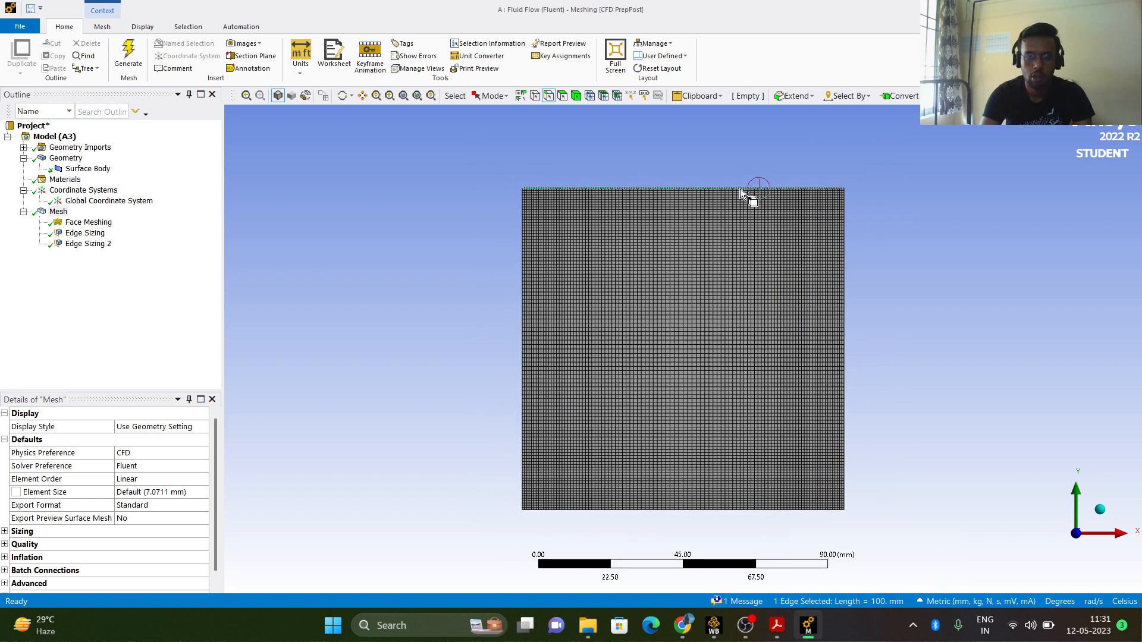
{"action": "mouse_move", "coordinate": [776, 625]}
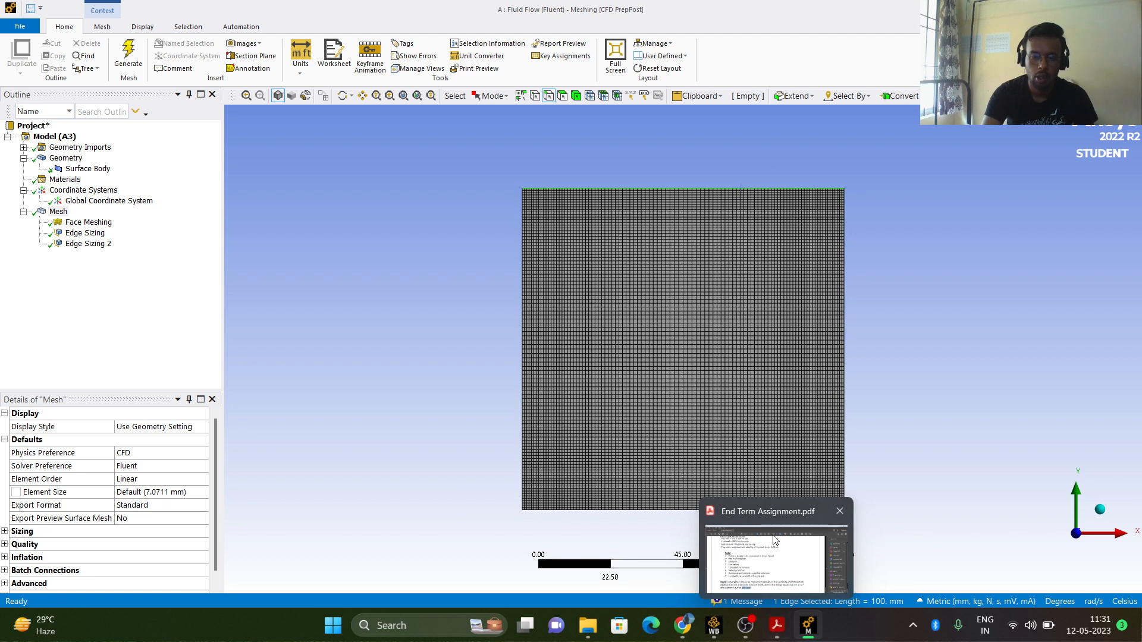
{"action": "left_click", "coordinate": [774, 557]}
{"action": "scroll", "coordinate": [631, 426], "scroll_direction": "up", "scroll_amount": 7}
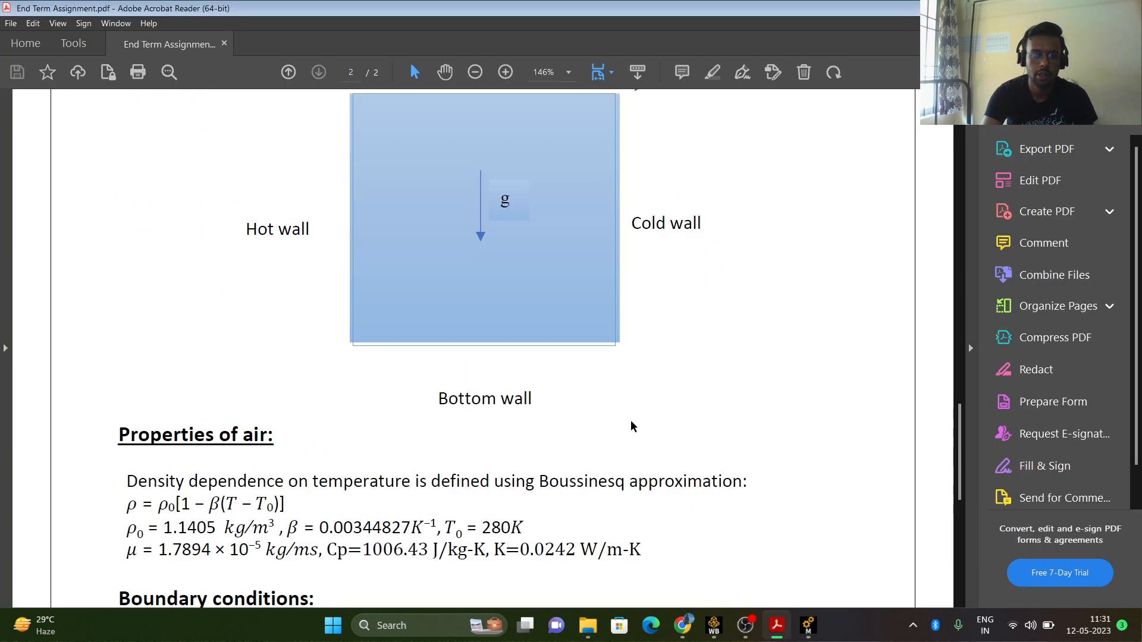
{"action": "scroll", "coordinate": [632, 426], "scroll_direction": "up", "scroll_amount": 3}
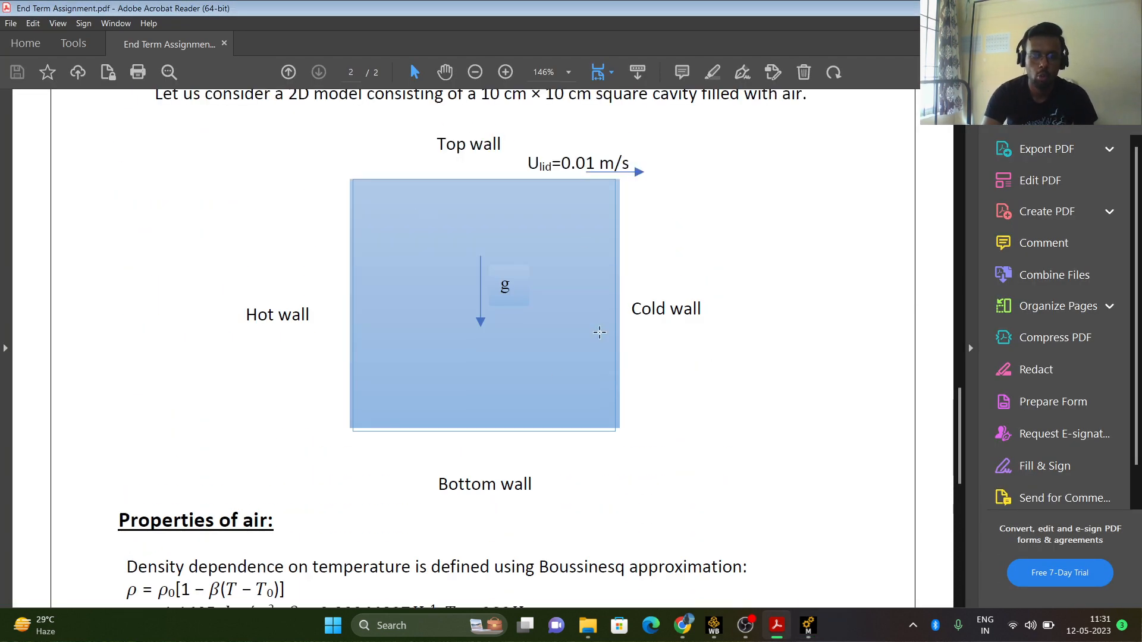
{"action": "left_click", "coordinate": [808, 625]}
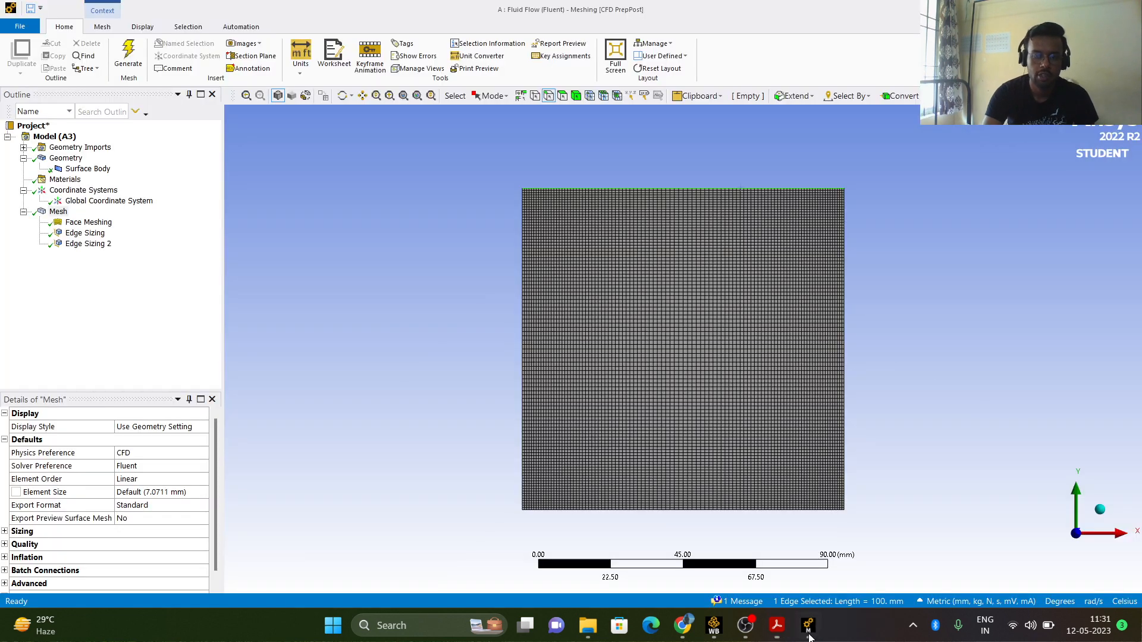
{"action": "right_click", "coordinate": [696, 188]}
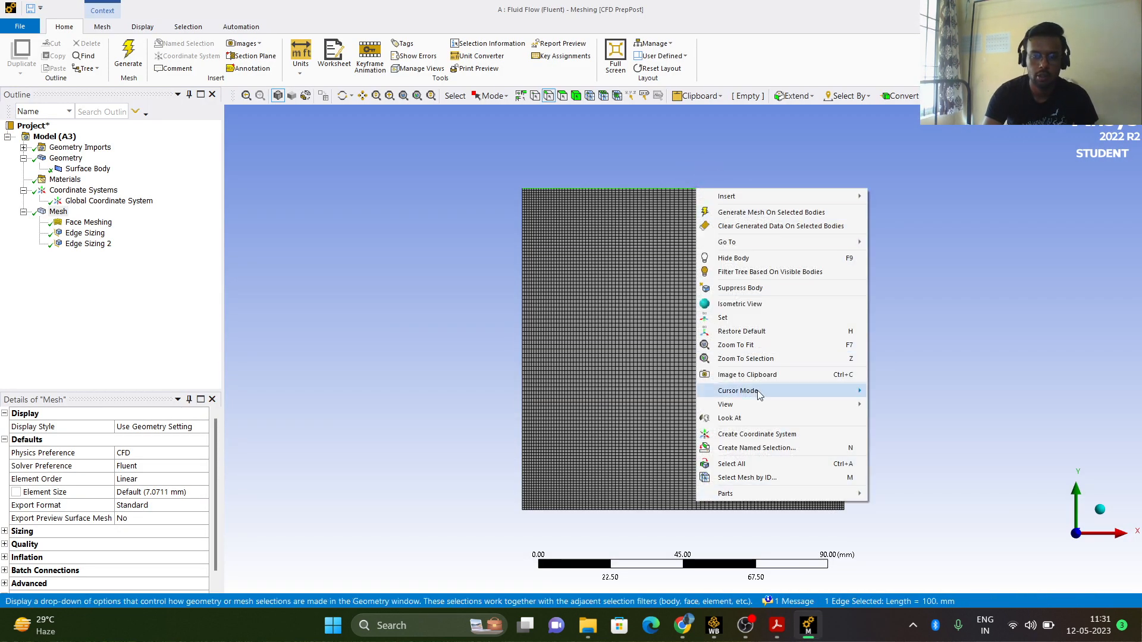
{"action": "left_click", "coordinate": [766, 447]}
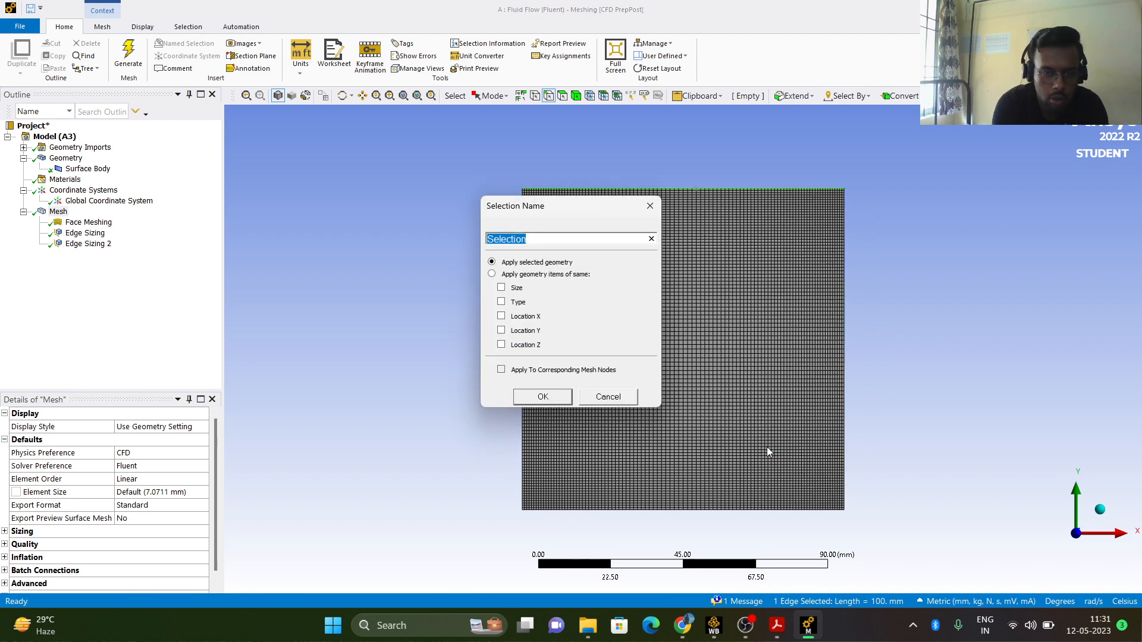
{"action": "type", "text": "Top W"}
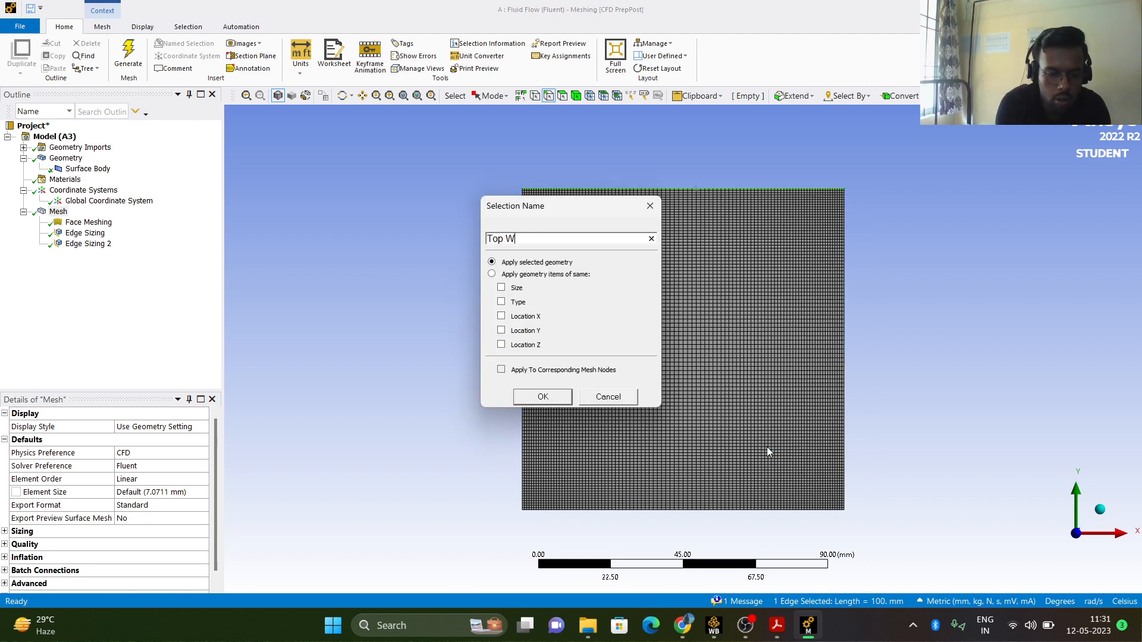
{"action": "type", "text": "all"}
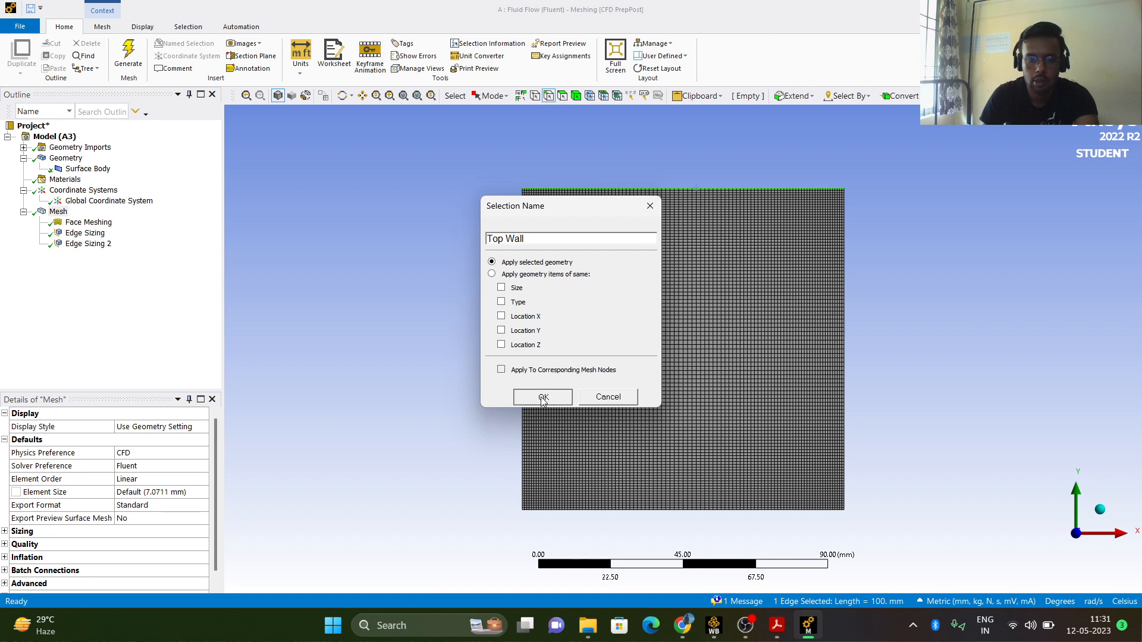
{"action": "left_click", "coordinate": [542, 397]}
Create a named selection "Bottom Wall" on the lower edge of the square.
{"action": "left_click", "coordinate": [631, 510]}
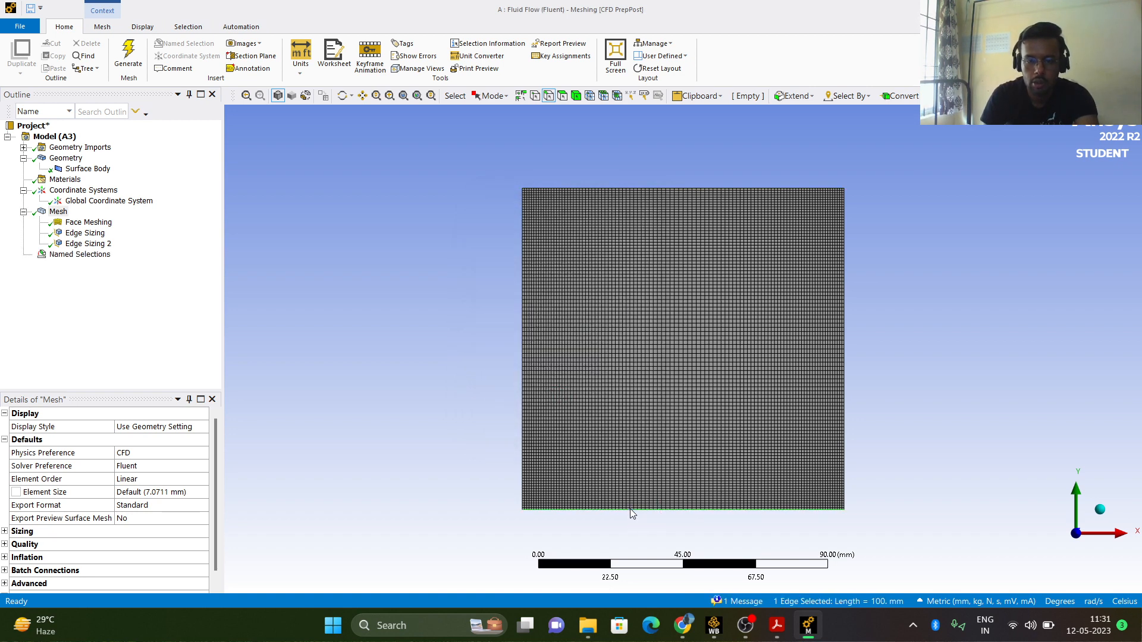
{"action": "right_click", "coordinate": [632, 510]}
{"action": "left_click", "coordinate": [683, 453]}
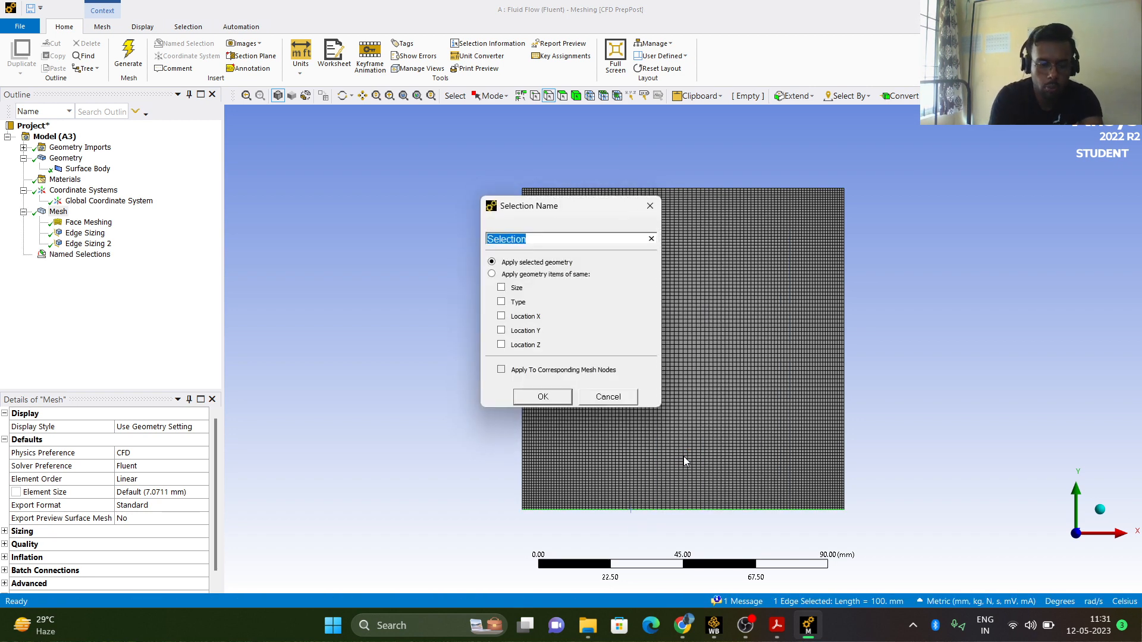
{"action": "type", "text": "Bottom Wall"}
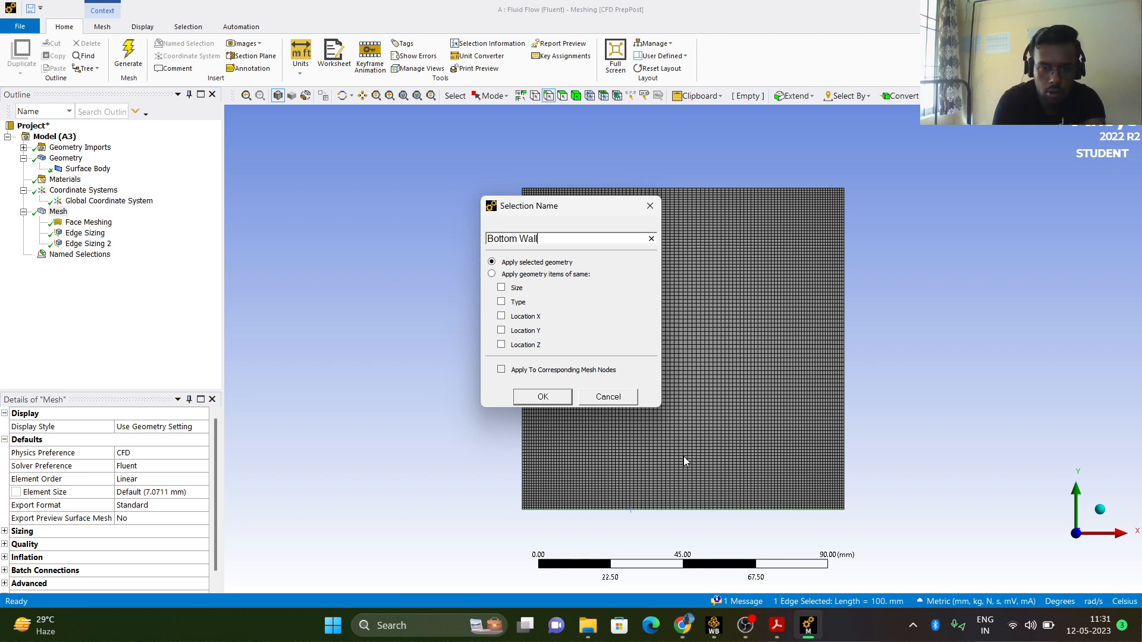
{"action": "left_click", "coordinate": [543, 396]}
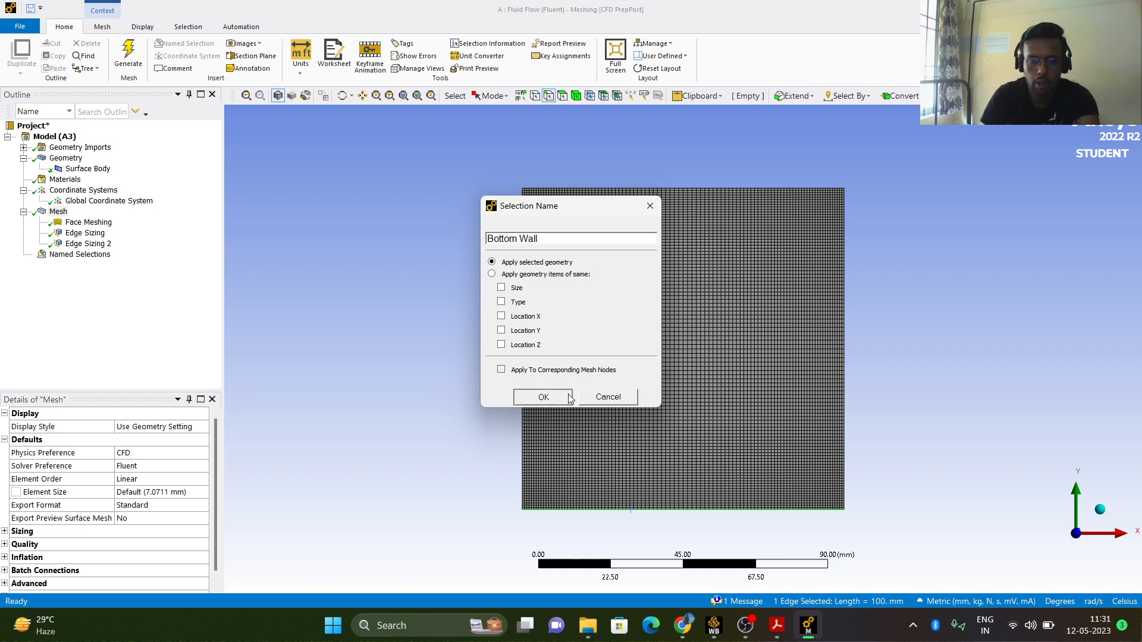
Create a named selection "Cold Wall" on the right edge of the square.
{"action": "left_click", "coordinate": [844, 355]}
{"action": "right_click", "coordinate": [845, 355]}
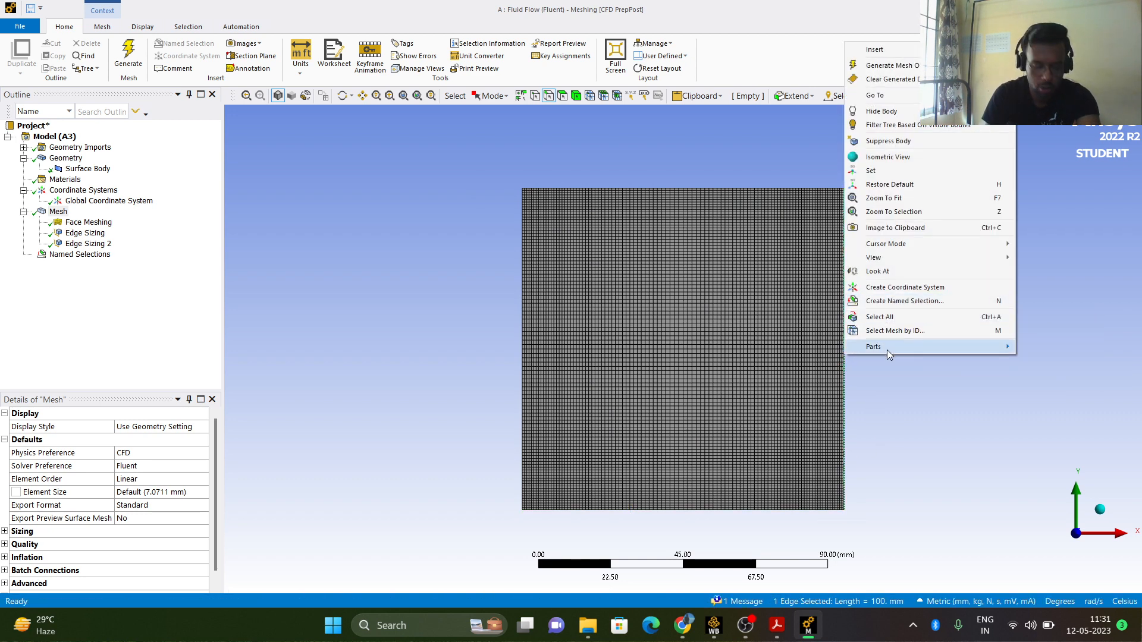
{"action": "left_click", "coordinate": [920, 304]}
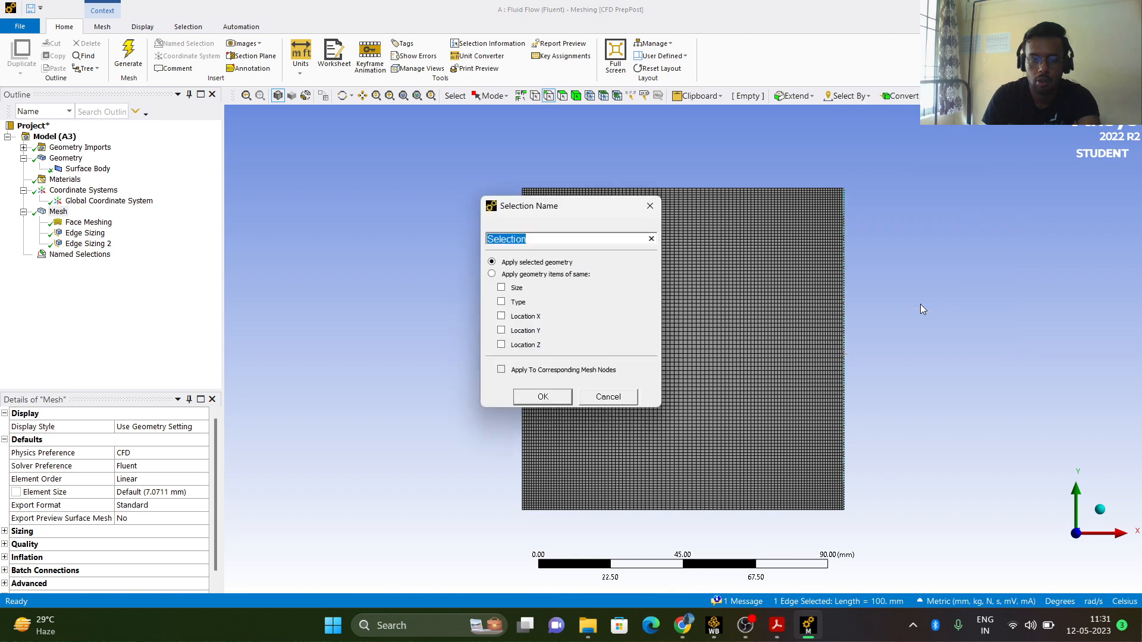
{"action": "type", "text": "Cold"}
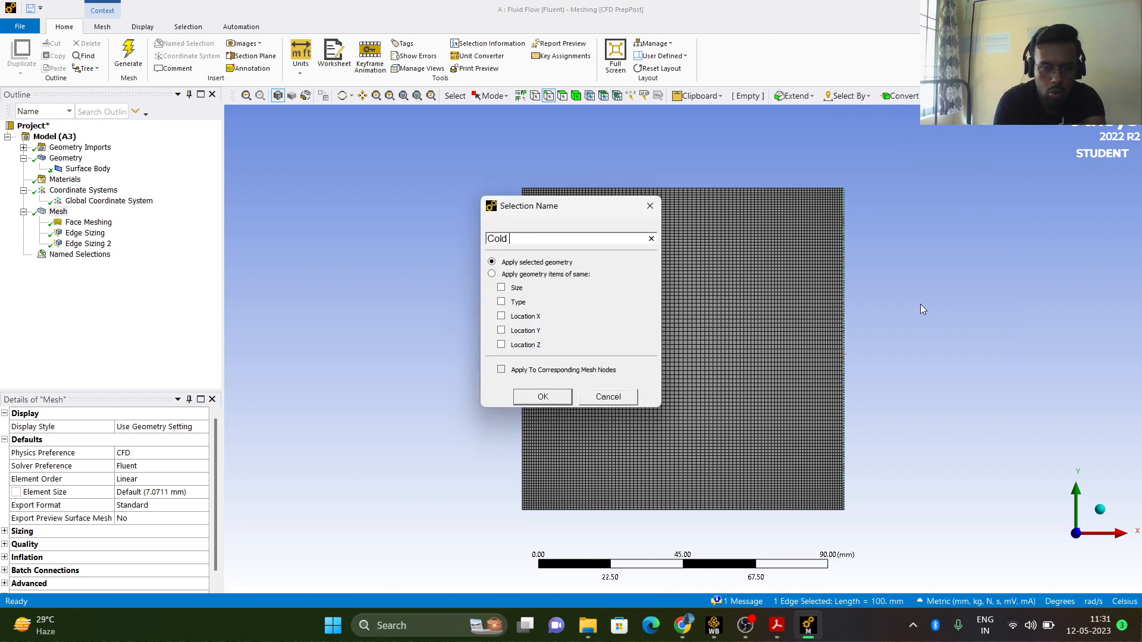
{"action": "type", "text": " Wall"}
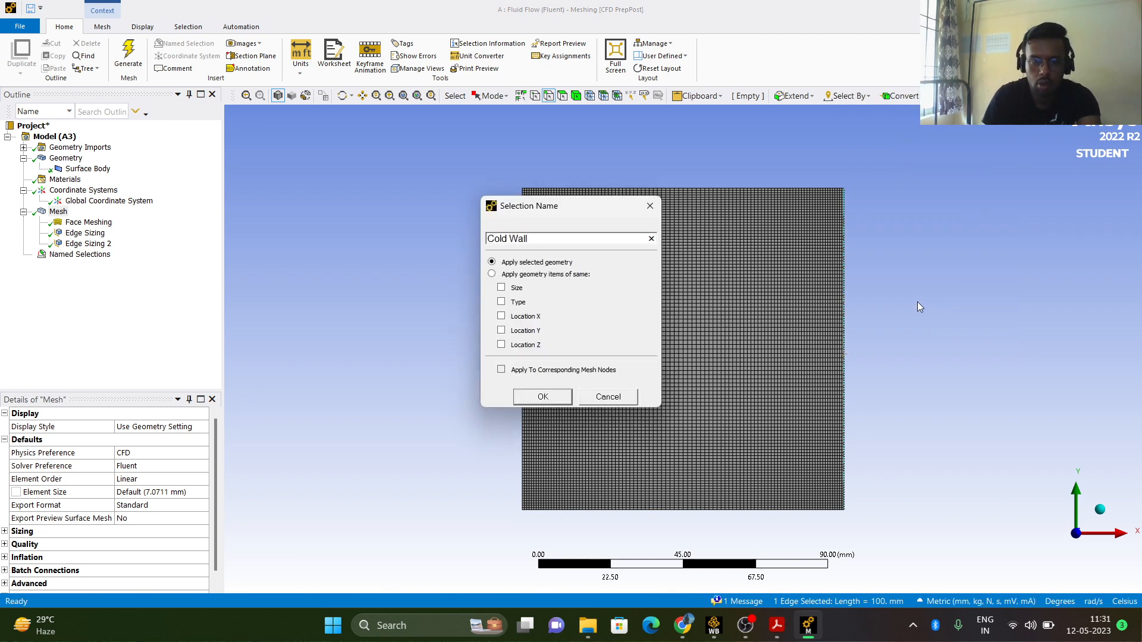
{"action": "left_click", "coordinate": [566, 397]}
Create a named selection "Hot Wall" on the square's left edge and check which edge each of the named walls covers.
{"action": "left_click", "coordinate": [523, 370]}
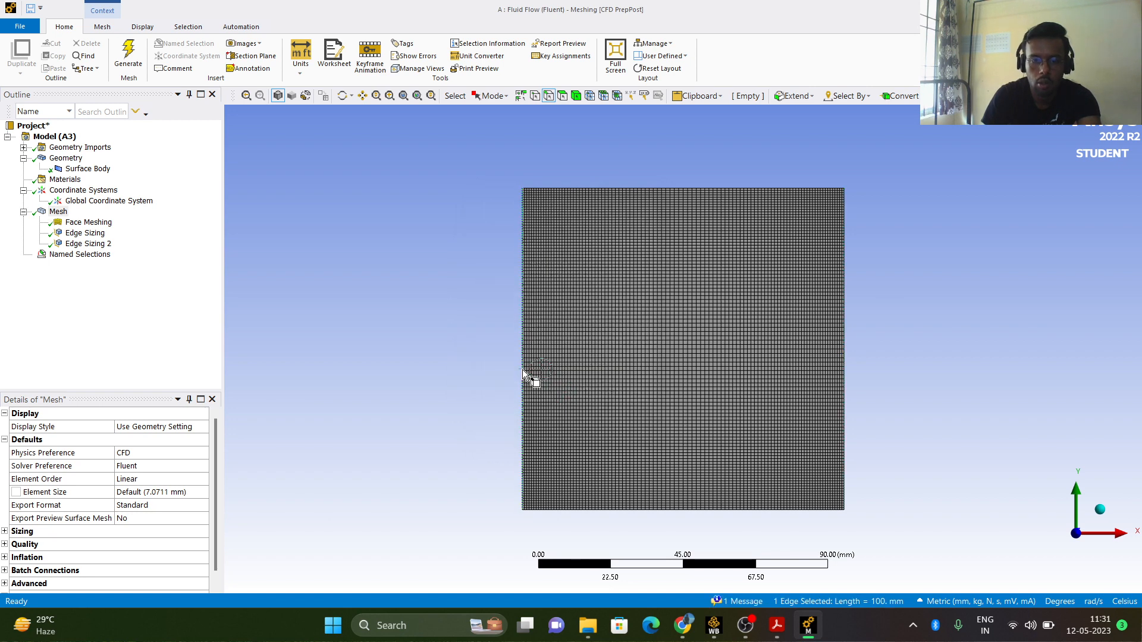
{"action": "right_click", "coordinate": [522, 369]}
{"action": "left_click", "coordinate": [572, 316]}
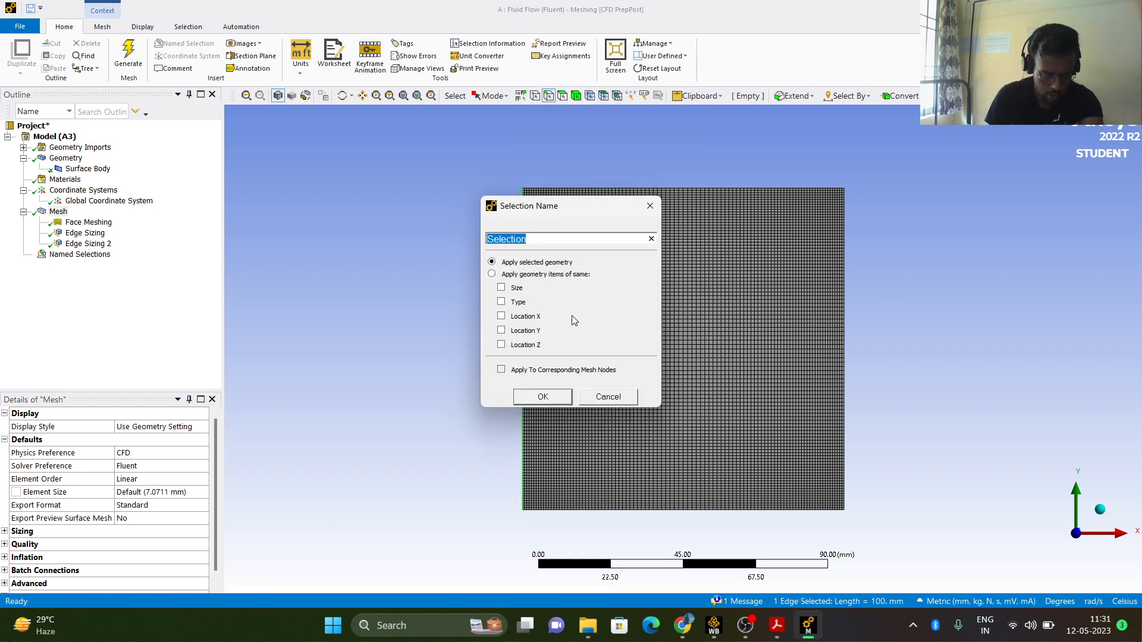
{"action": "type", "text": "Hot "}
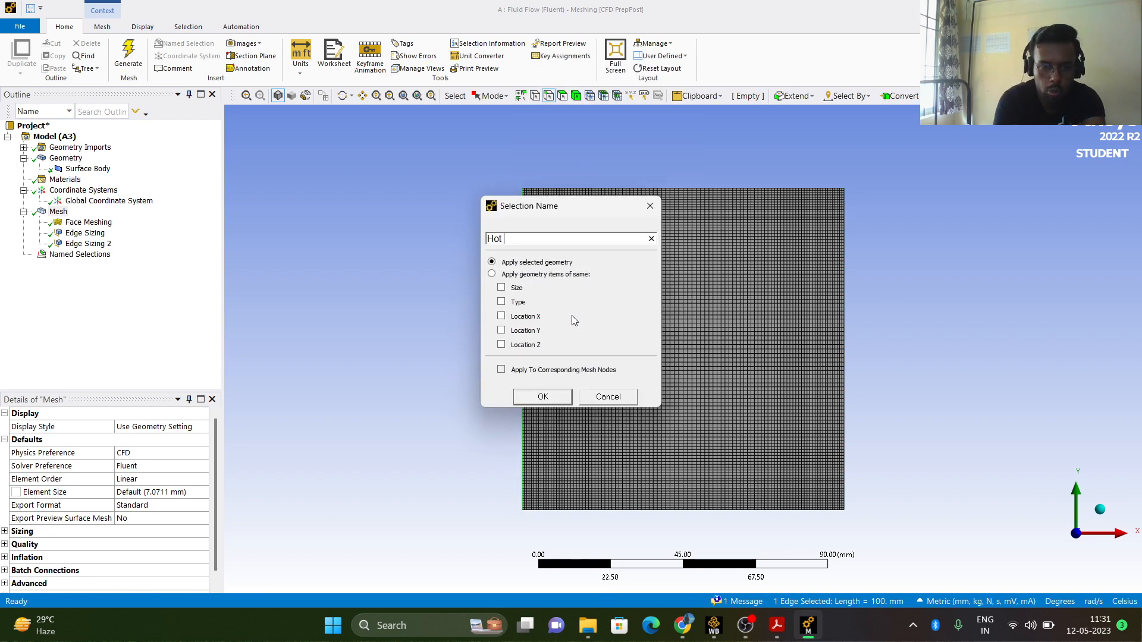
{"action": "type", "text": "Wall"}
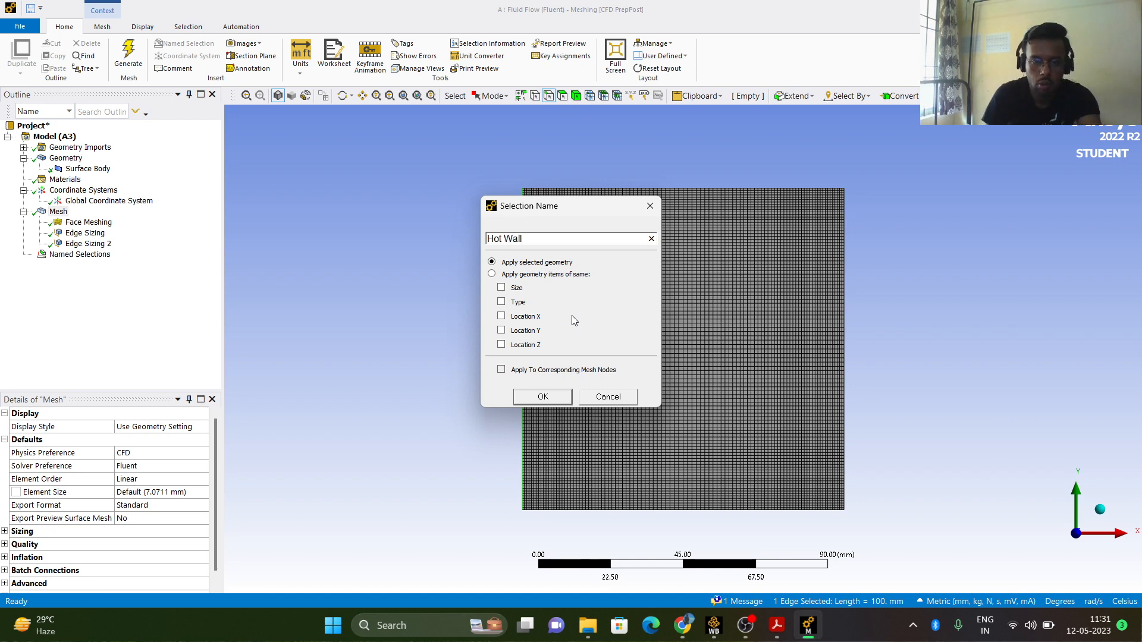
{"action": "left_click", "coordinate": [565, 395]}
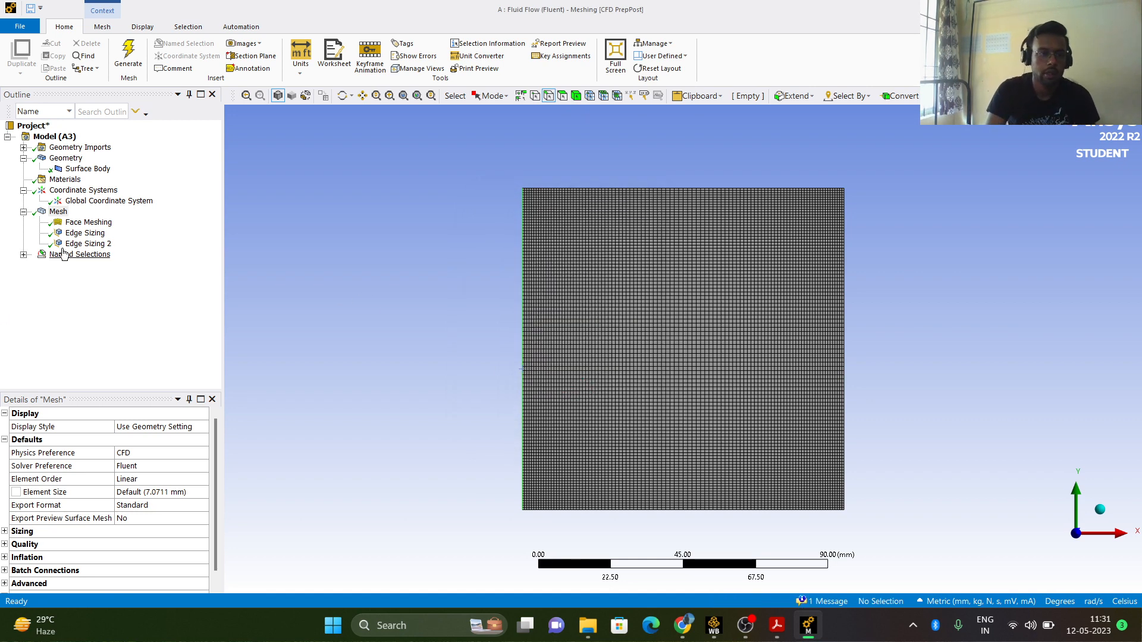
{"action": "left_click", "coordinate": [23, 254]}
{"action": "left_click", "coordinate": [78, 266]}
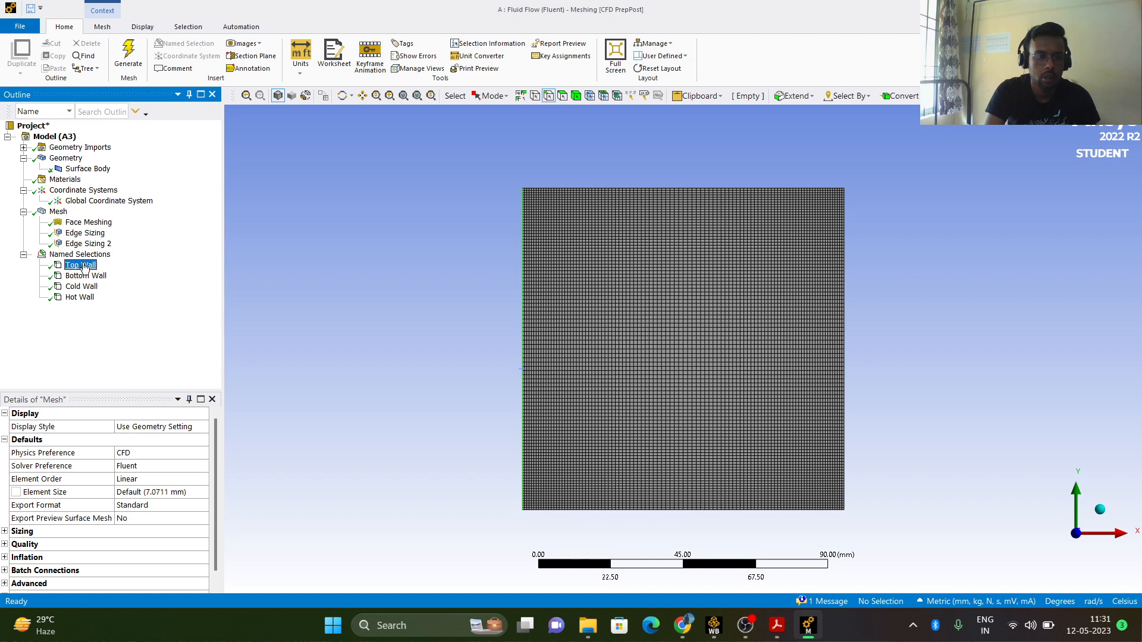
{"action": "left_click", "coordinate": [88, 277]}
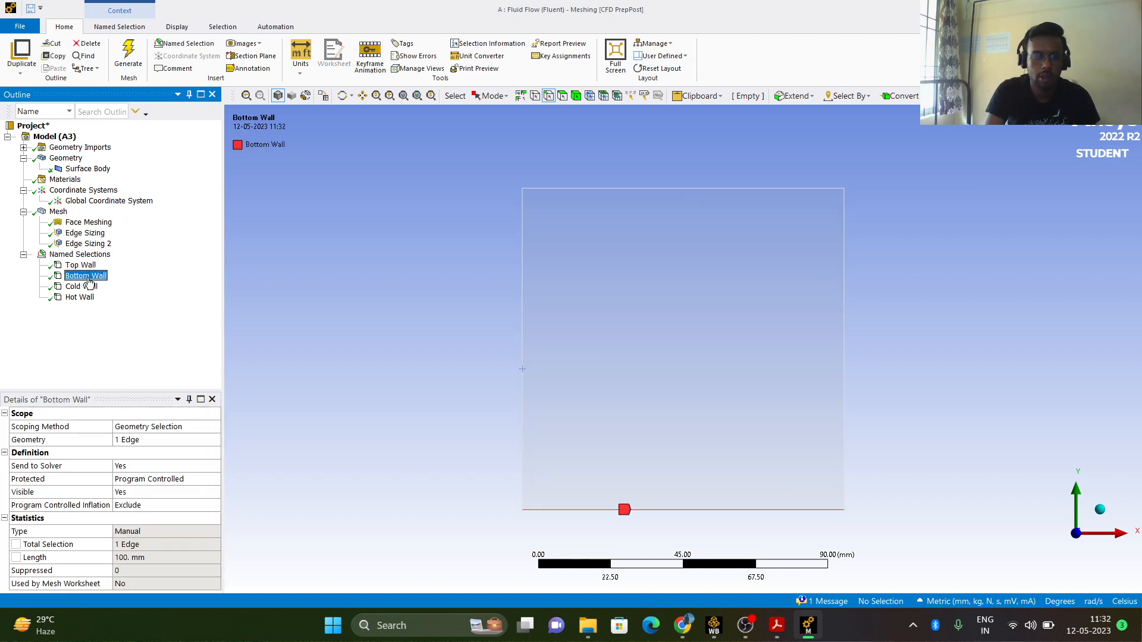
{"action": "left_click", "coordinate": [88, 287]}
{"action": "left_click", "coordinate": [89, 298]}
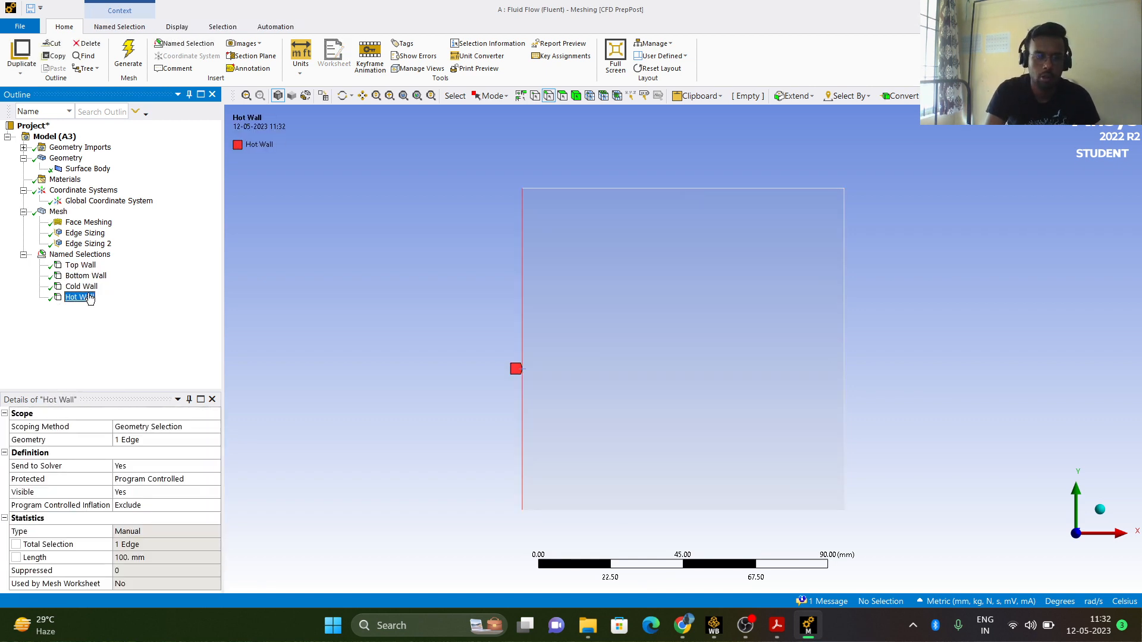
Update the Mesh component in the Workbench project and close the Meshing window.
{"action": "mouse_move", "coordinate": [711, 622]}
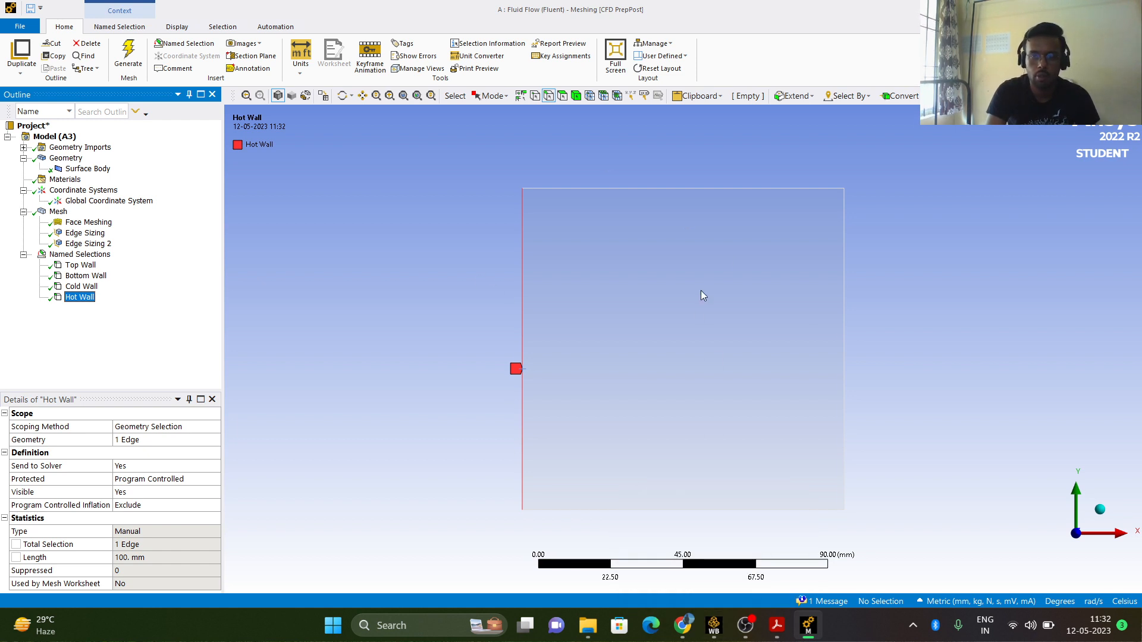
{"action": "left_click", "coordinate": [714, 624]}
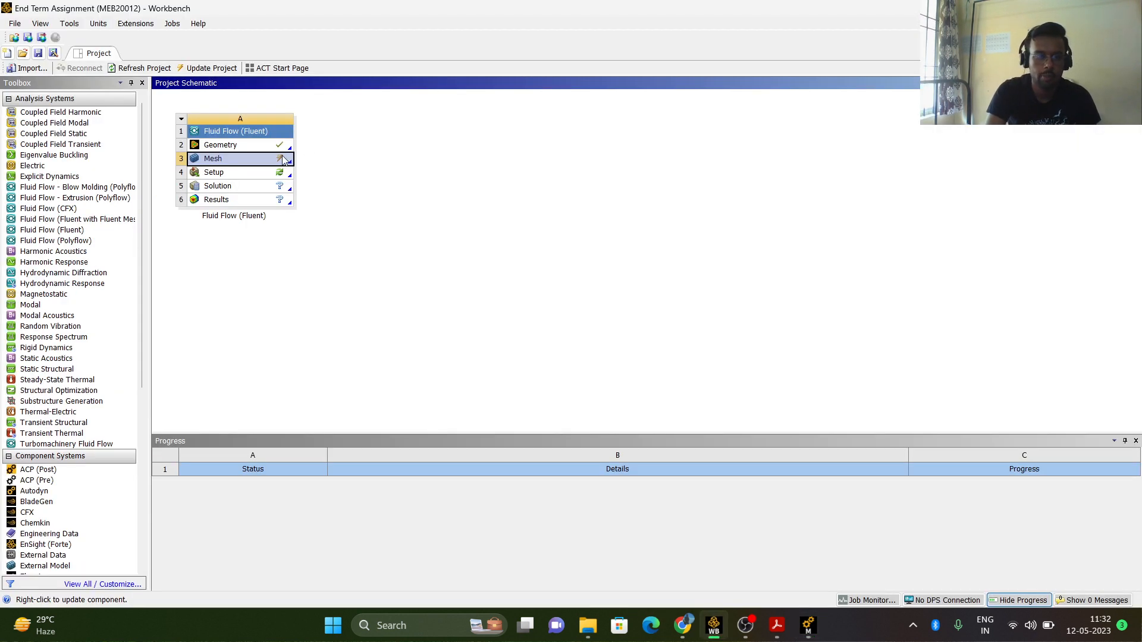
{"action": "right_click", "coordinate": [278, 163]}
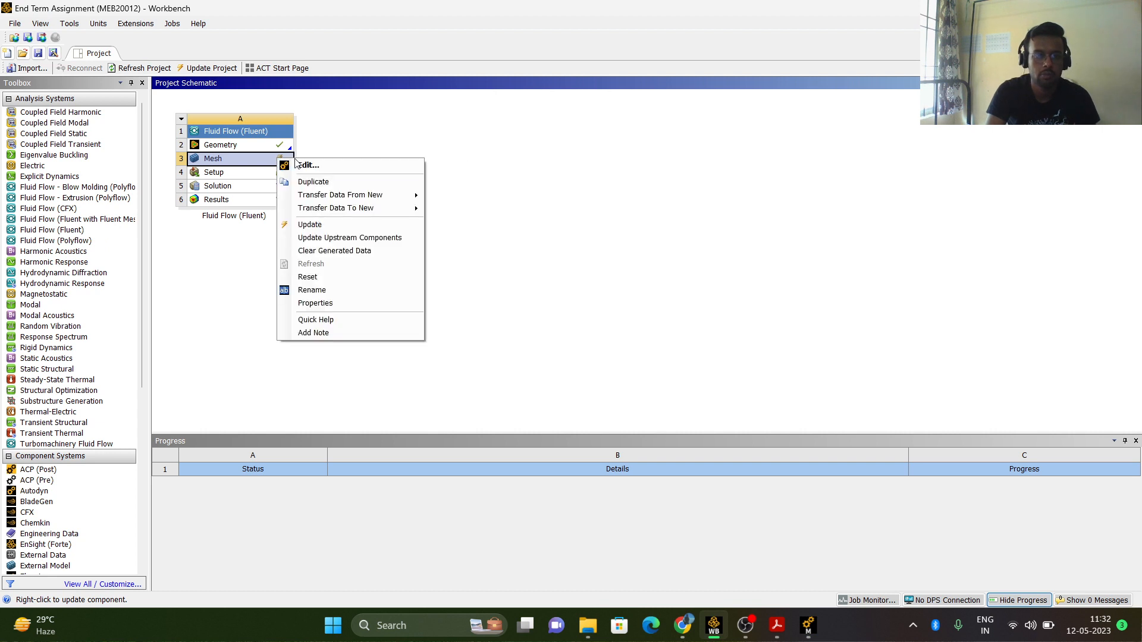
{"action": "left_click", "coordinate": [320, 221]}
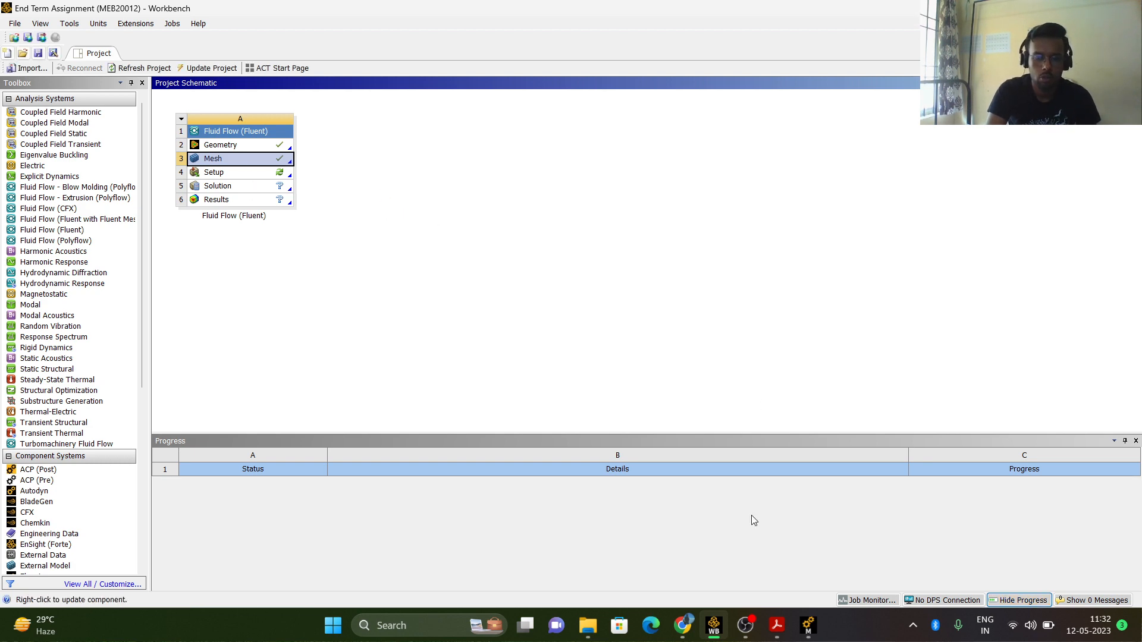
{"action": "left_click", "coordinate": [808, 625]}
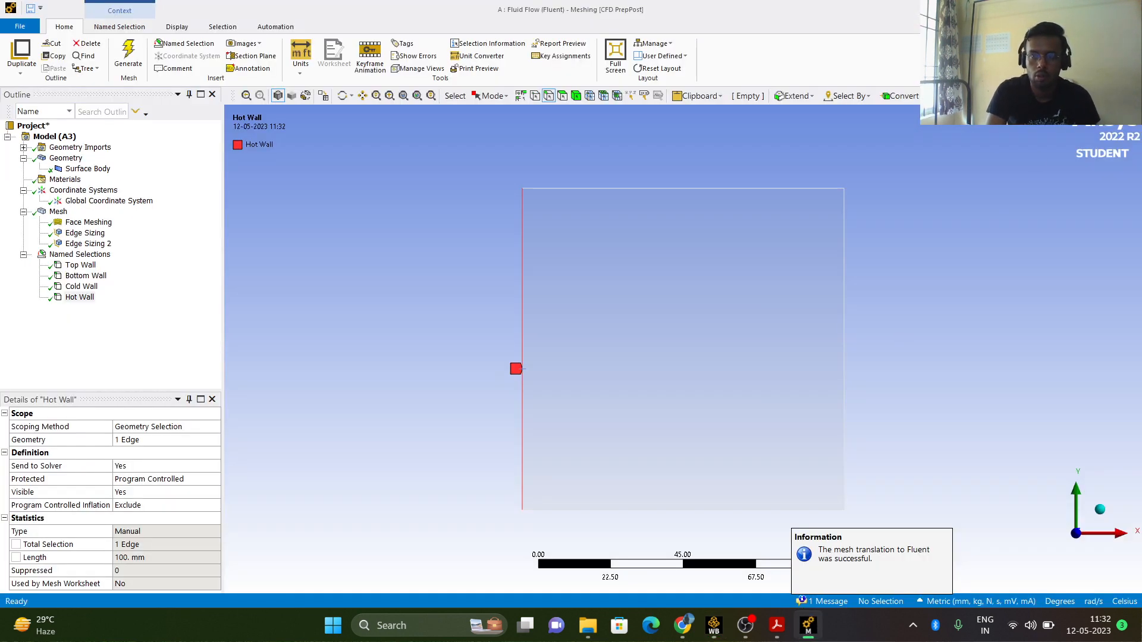
{"action": "left_click", "coordinate": [1128, 9]}
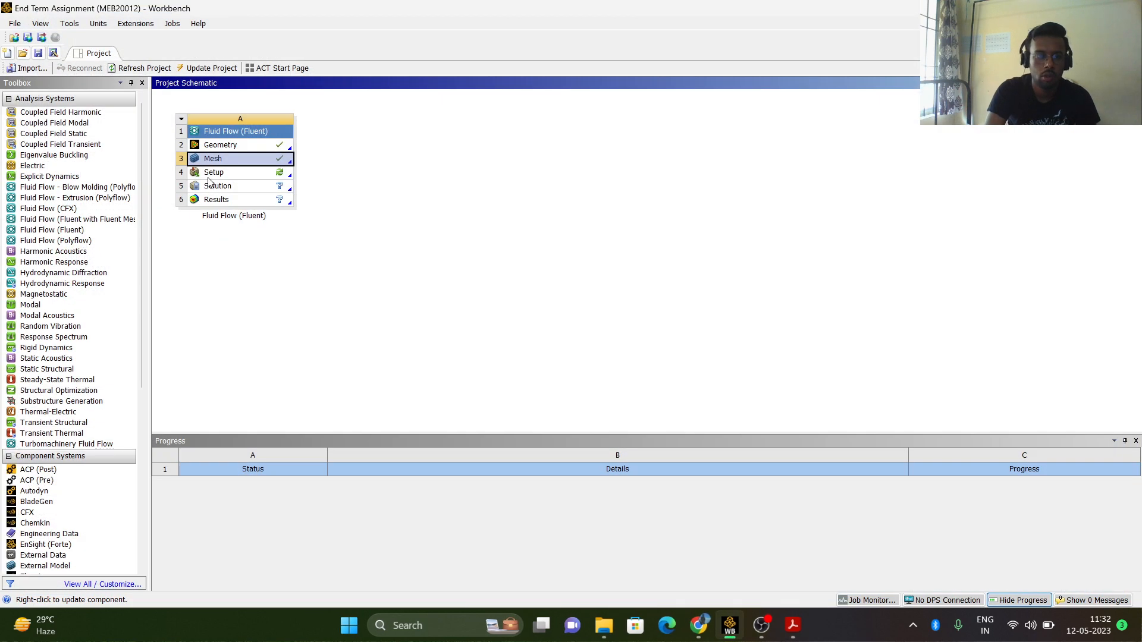
Launch Fluent from the project's Setup cell with double precision and 1 solver process.
{"action": "right_click", "coordinate": [233, 175]}
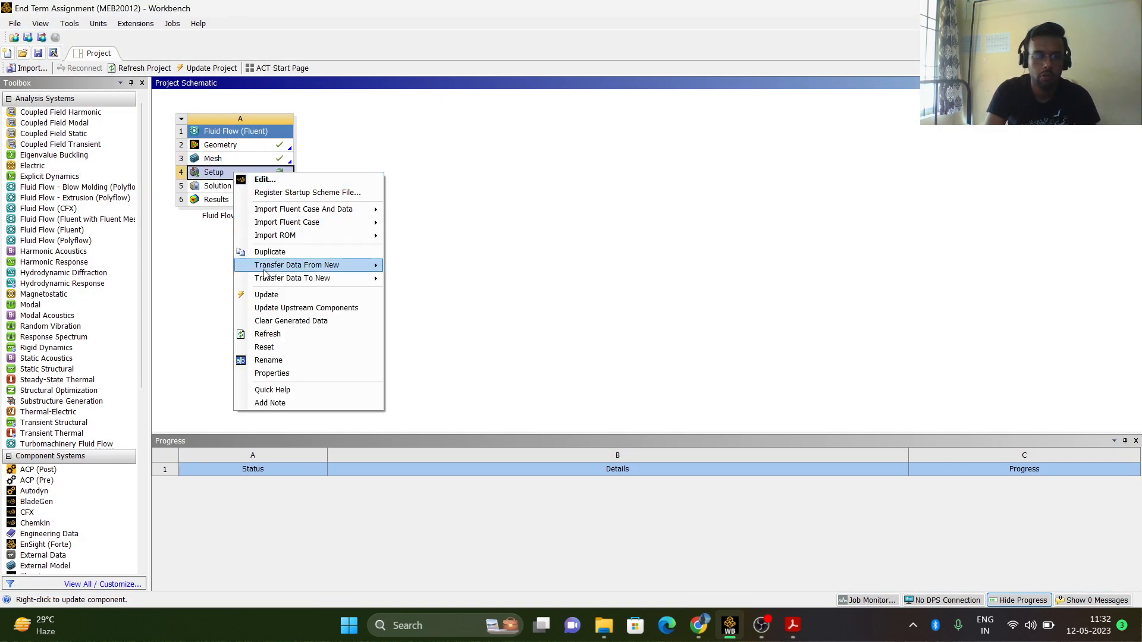
{"action": "left_click", "coordinate": [302, 179]}
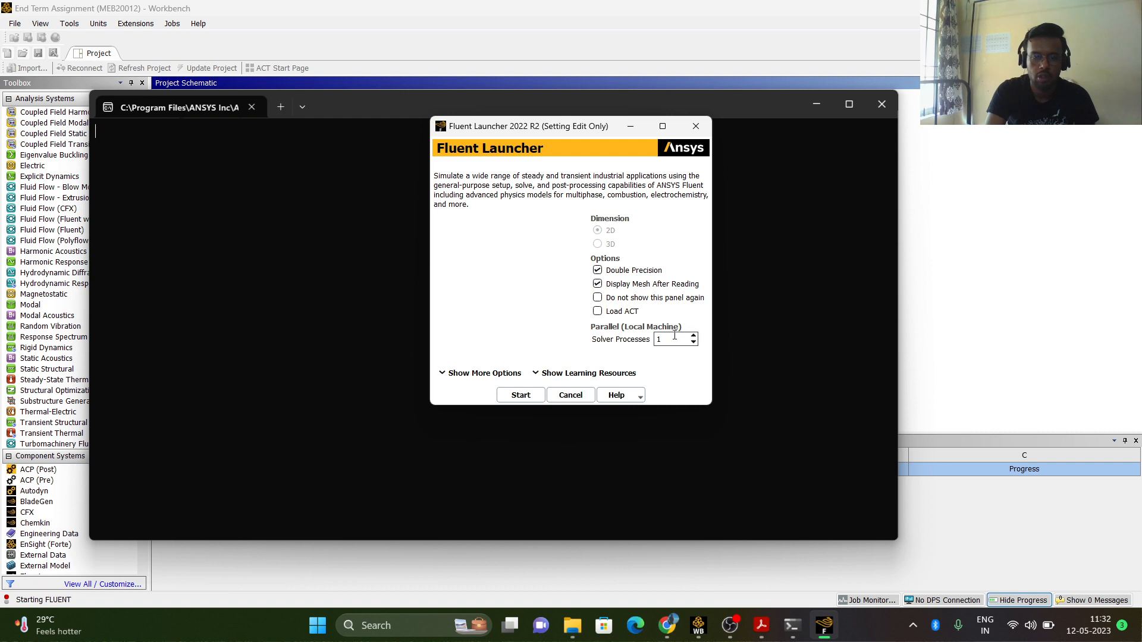
{"action": "left_click", "coordinate": [521, 396]}
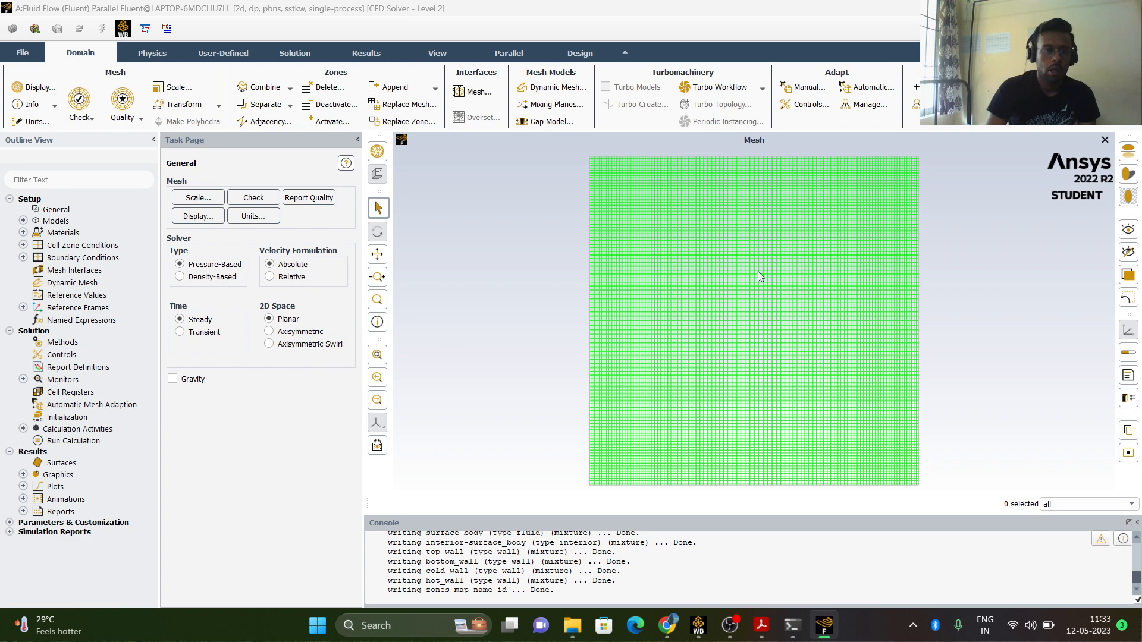
Enable gravity, check its direction in End Term Assignment.pdf, and set the Y gravitational acceleration to -9.81 m/s².
{"action": "left_click", "coordinate": [57, 210]}
{"action": "left_click", "coordinate": [172, 379]}
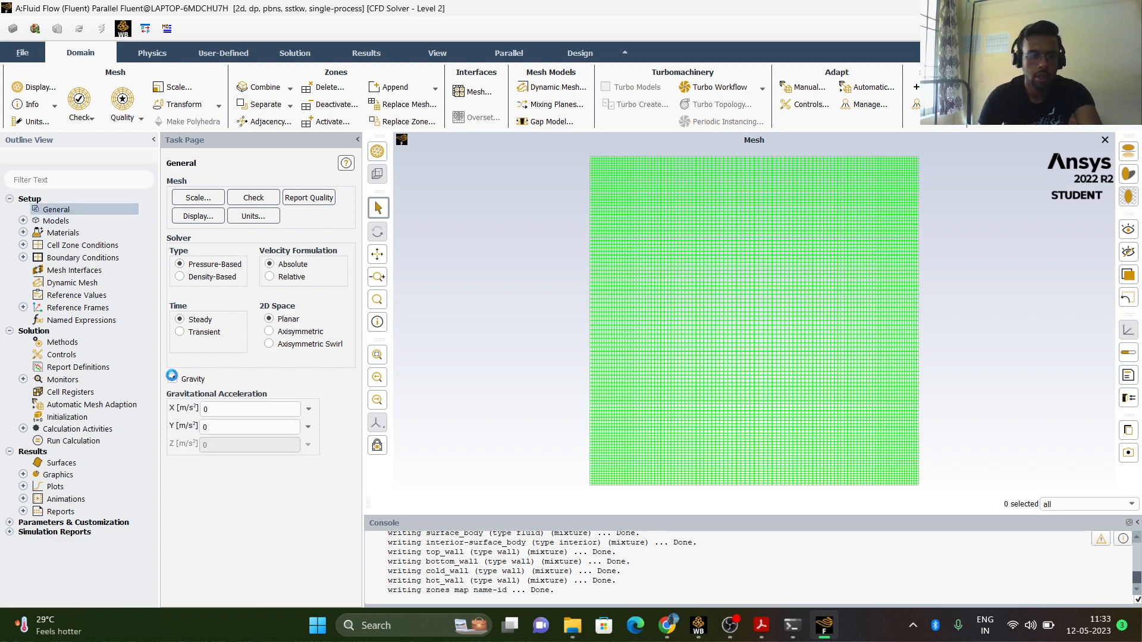
{"action": "left_click", "coordinate": [762, 625]}
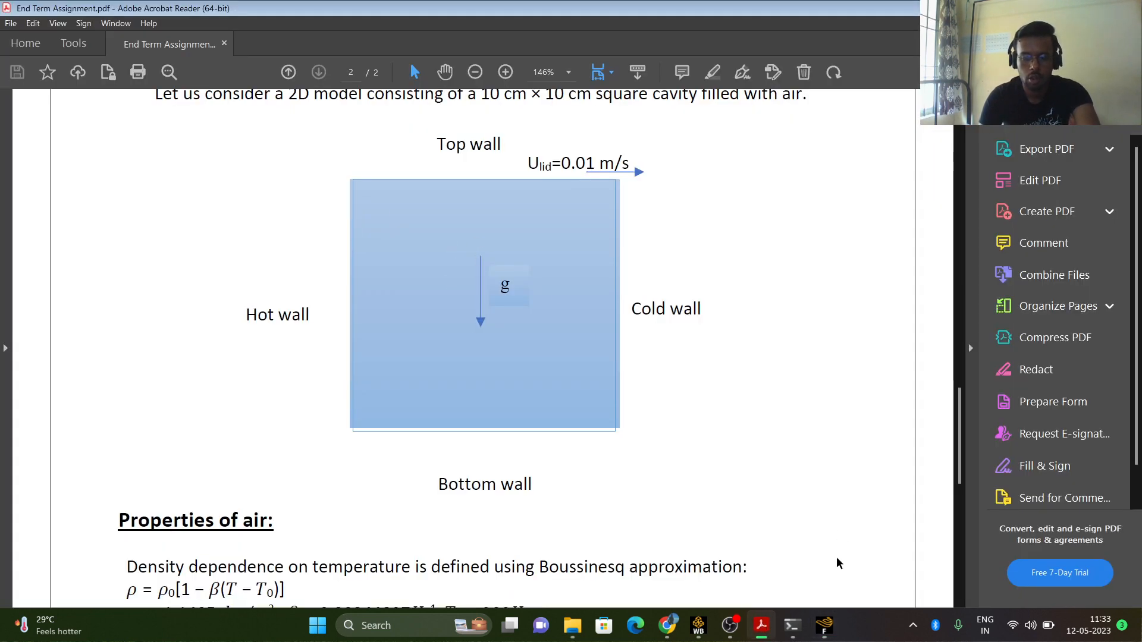
{"action": "left_click", "coordinate": [824, 625]}
{"action": "left_click", "coordinate": [216, 427]}
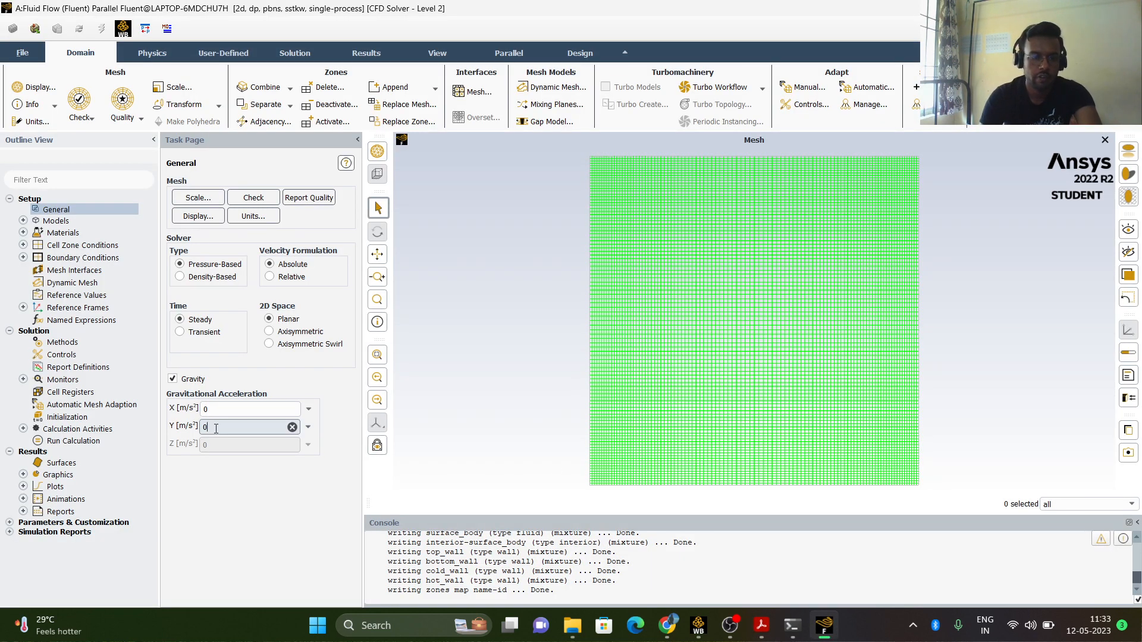
{"action": "key", "text": "BackSpace"}
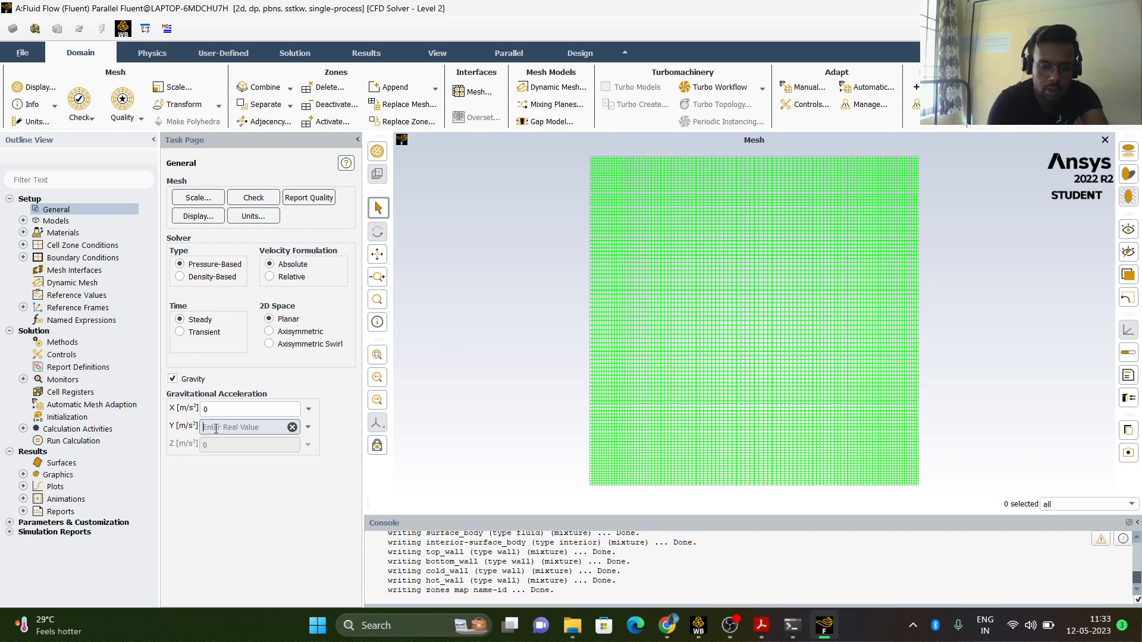
{"action": "type", "text": "-9.8"}
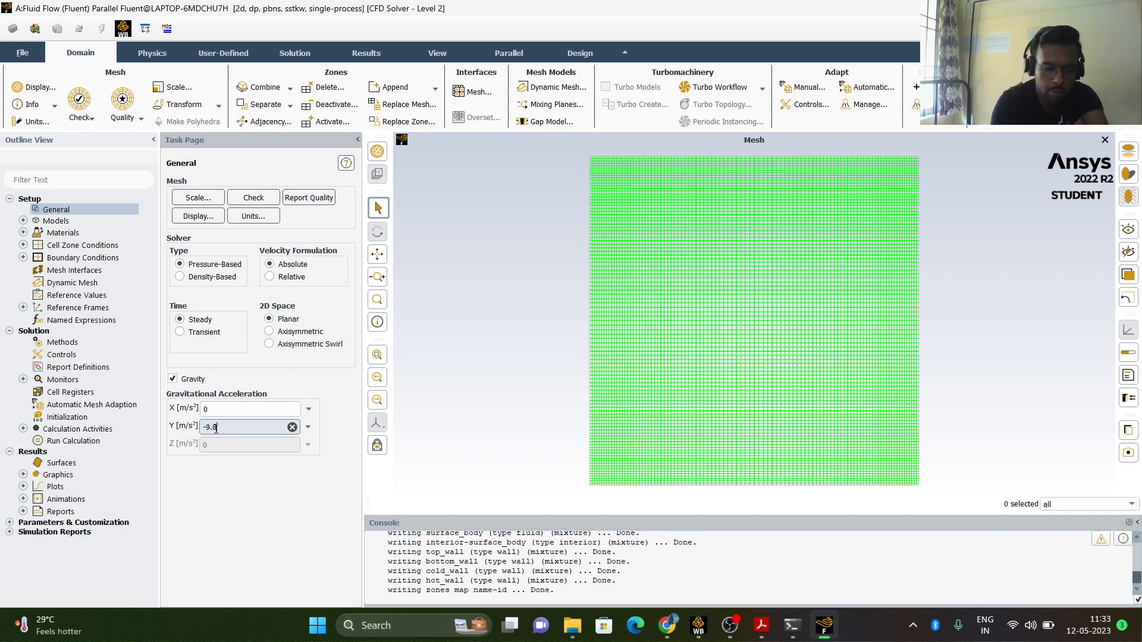
{"action": "type", "text": "1"}
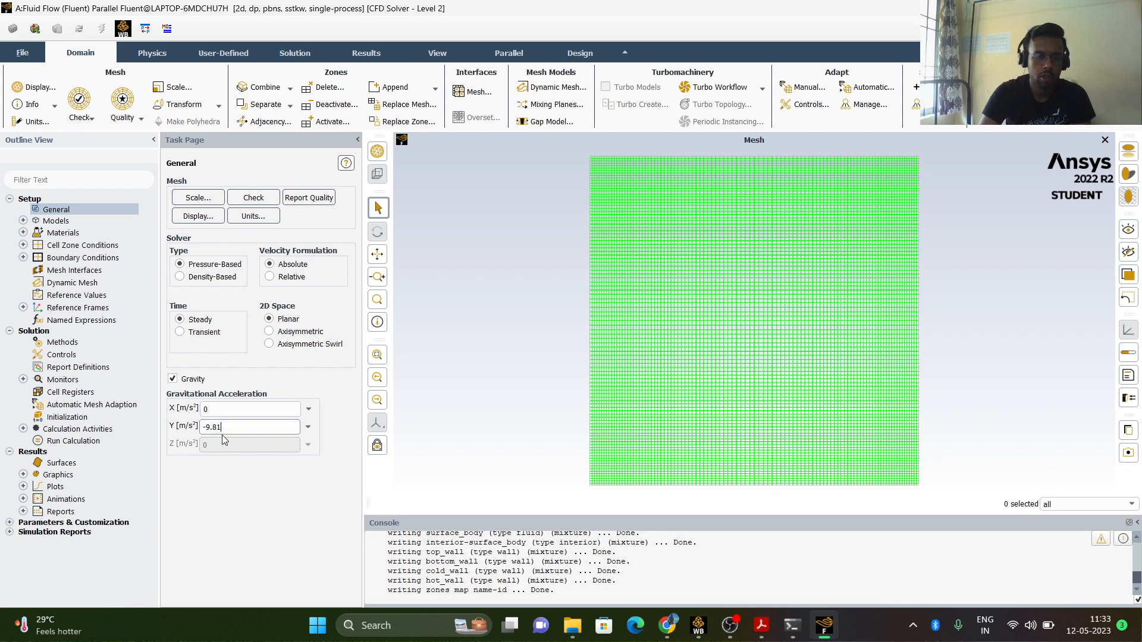
Turn on the energy equation and set the viscous model to Laminar.
{"action": "left_click", "coordinate": [24, 221]}
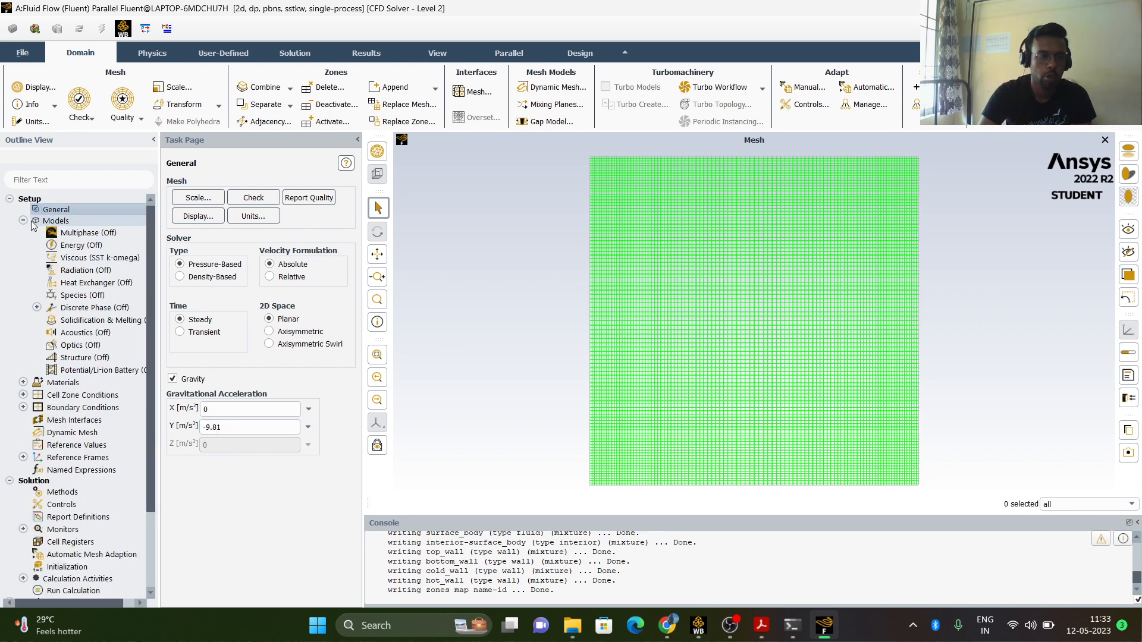
{"action": "left_click", "coordinate": [84, 248]}
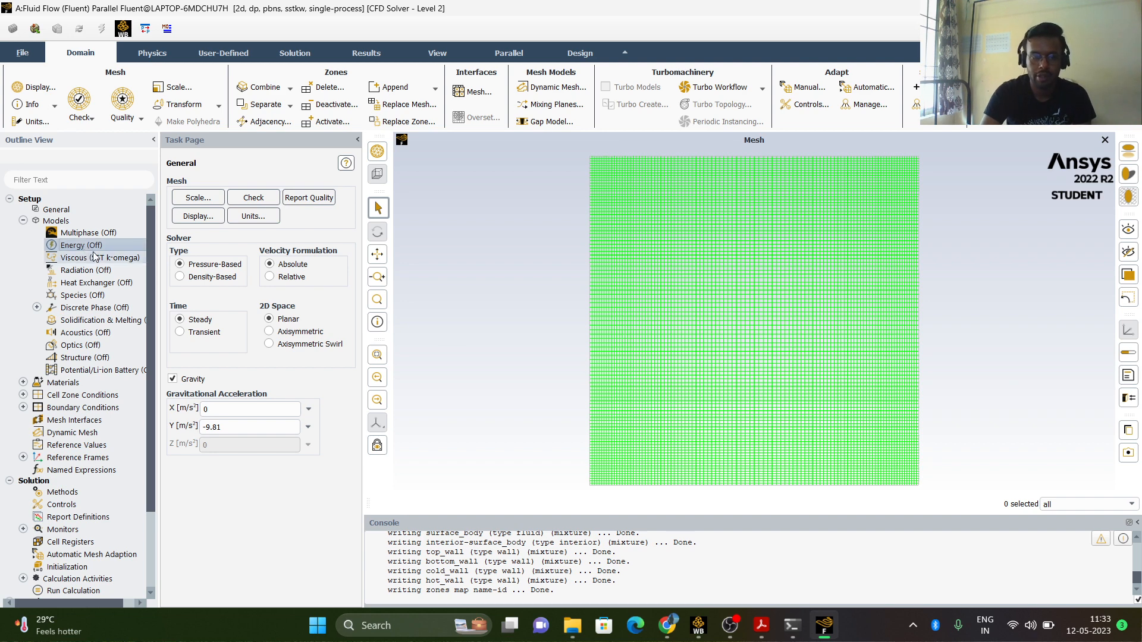
{"action": "right_click", "coordinate": [96, 248]}
{"action": "left_click", "coordinate": [110, 278]}
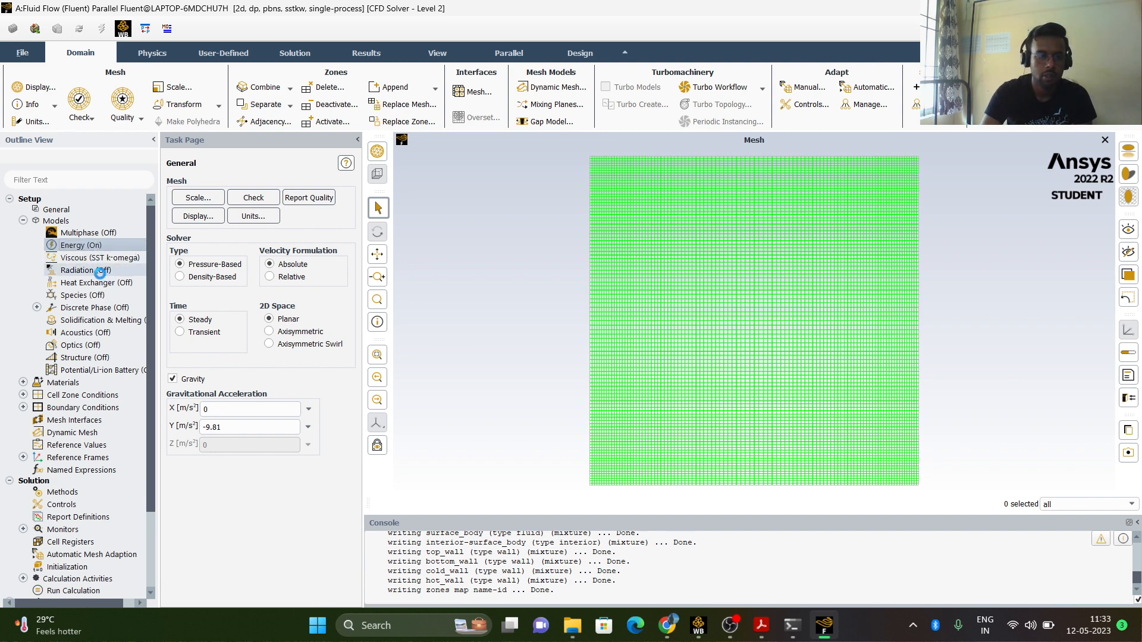
{"action": "left_click", "coordinate": [105, 262]}
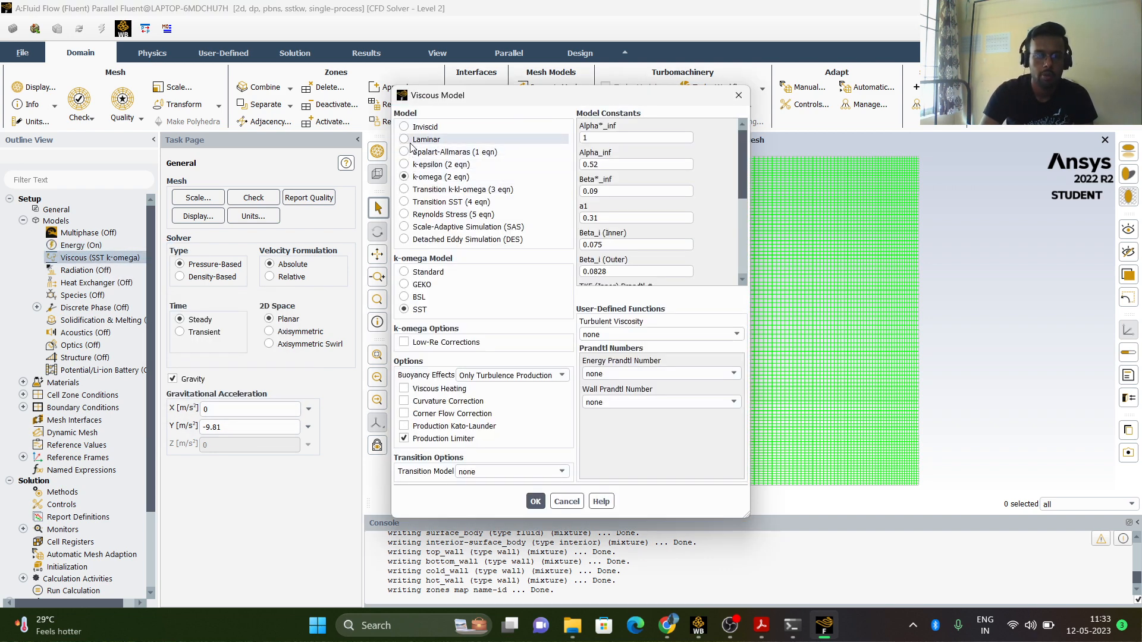
{"action": "left_click", "coordinate": [404, 140]}
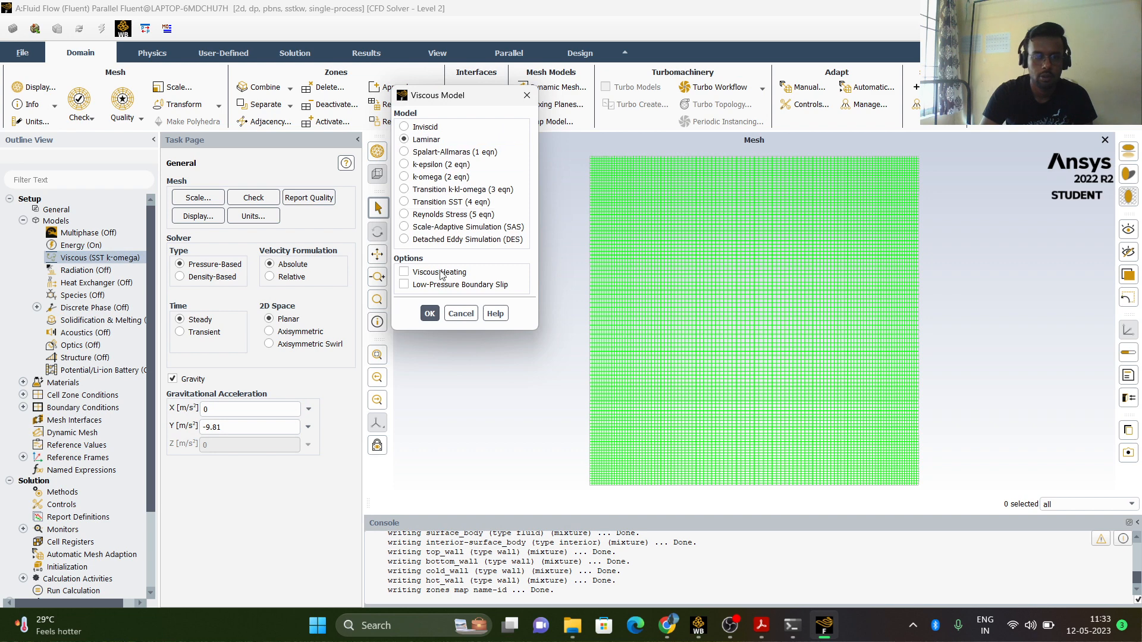
{"action": "left_click", "coordinate": [432, 315]}
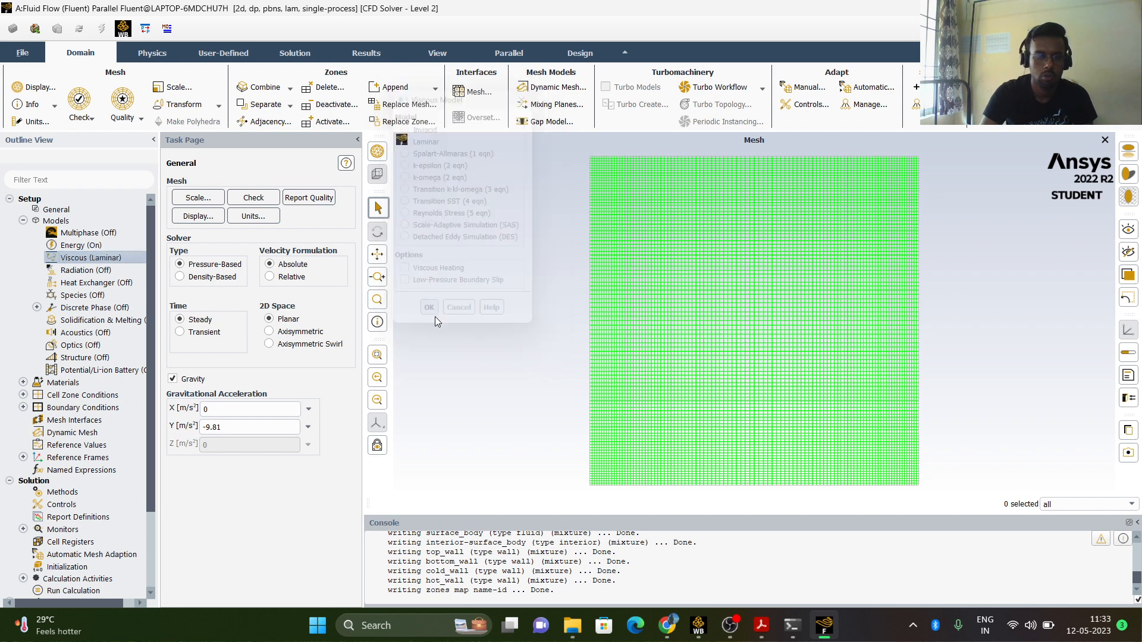
Open the air material's properties, check the density model in End Term Assignment.pdf, and set the density method to boussinesq.
{"action": "left_click", "coordinate": [22, 382]}
{"action": "left_click", "coordinate": [37, 395]}
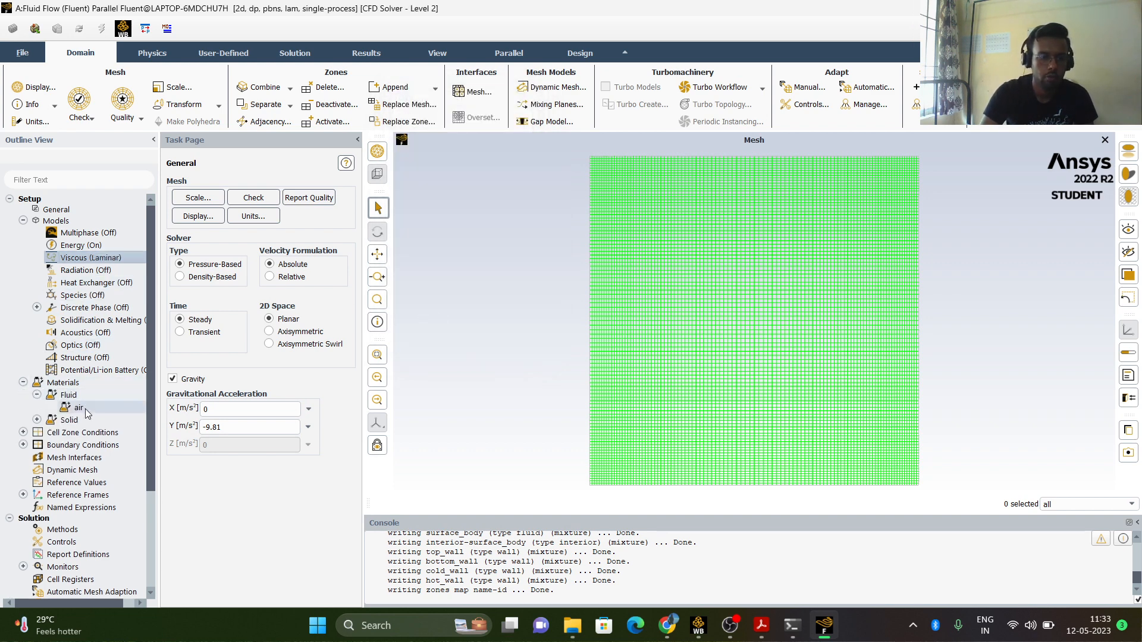
{"action": "left_click", "coordinate": [84, 409]}
{"action": "double_click", "coordinate": [85, 408]}
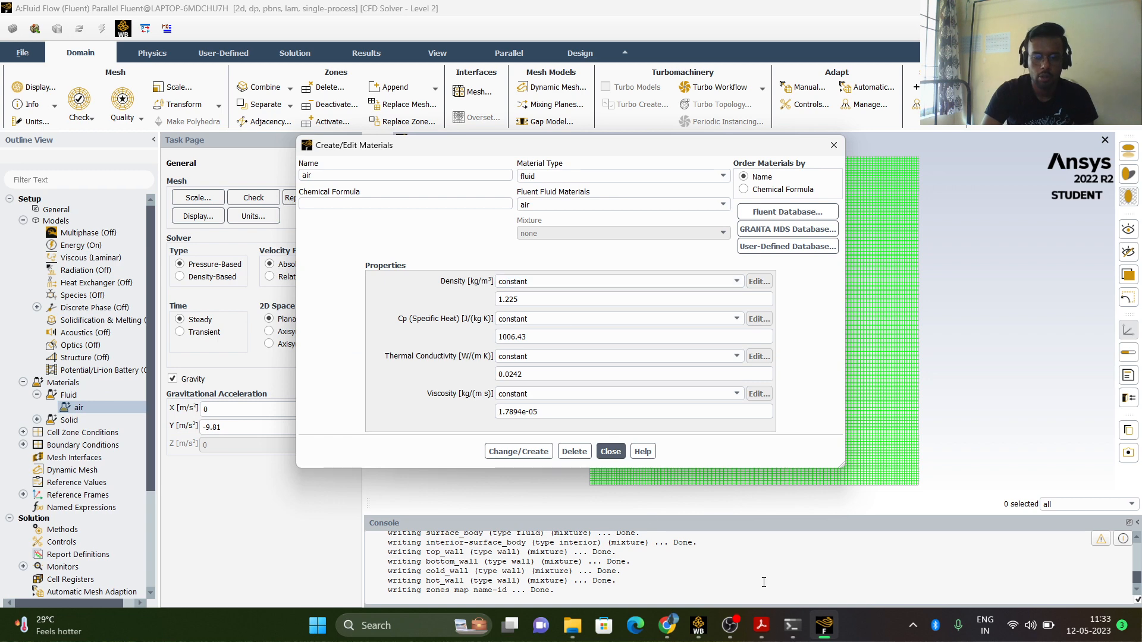
{"action": "left_click", "coordinate": [761, 625]}
{"action": "scroll", "coordinate": [427, 352], "scroll_direction": "down", "scroll_amount": 3}
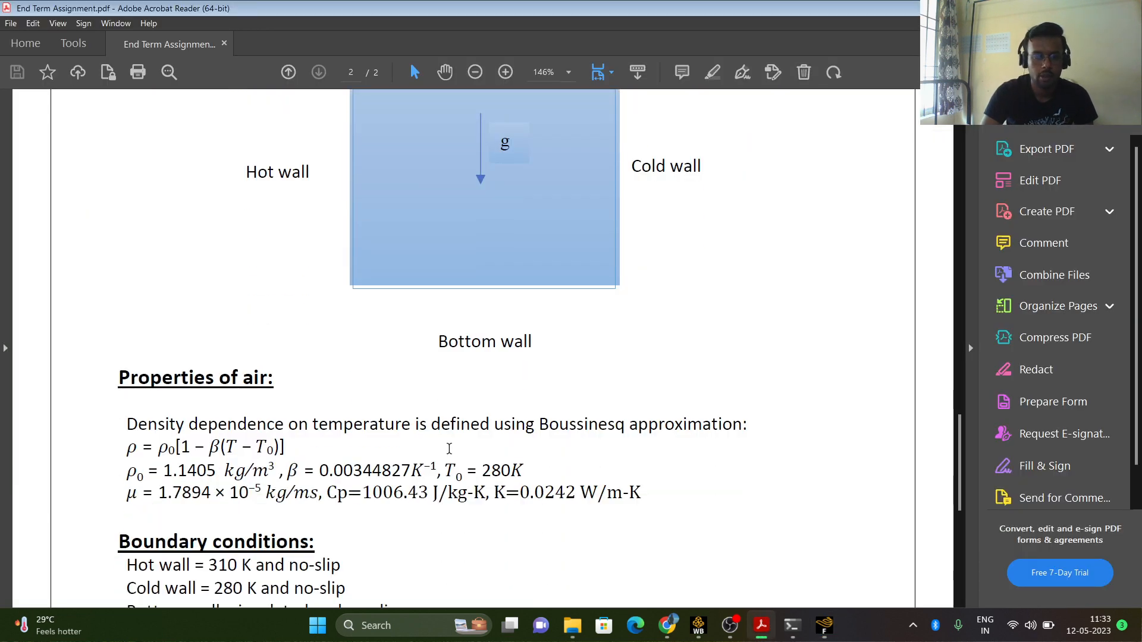
{"action": "left_click_drag", "start_coordinate": [540, 426], "coordinate": [719, 430]}
{"action": "left_click", "coordinate": [831, 634]}
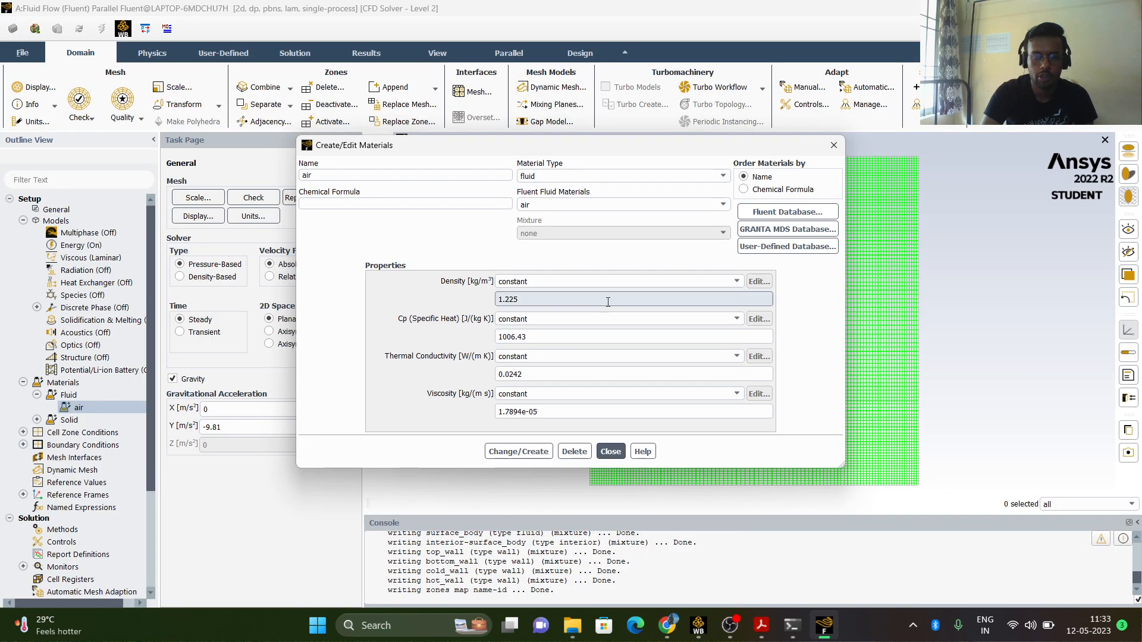
{"action": "left_click", "coordinate": [616, 282]}
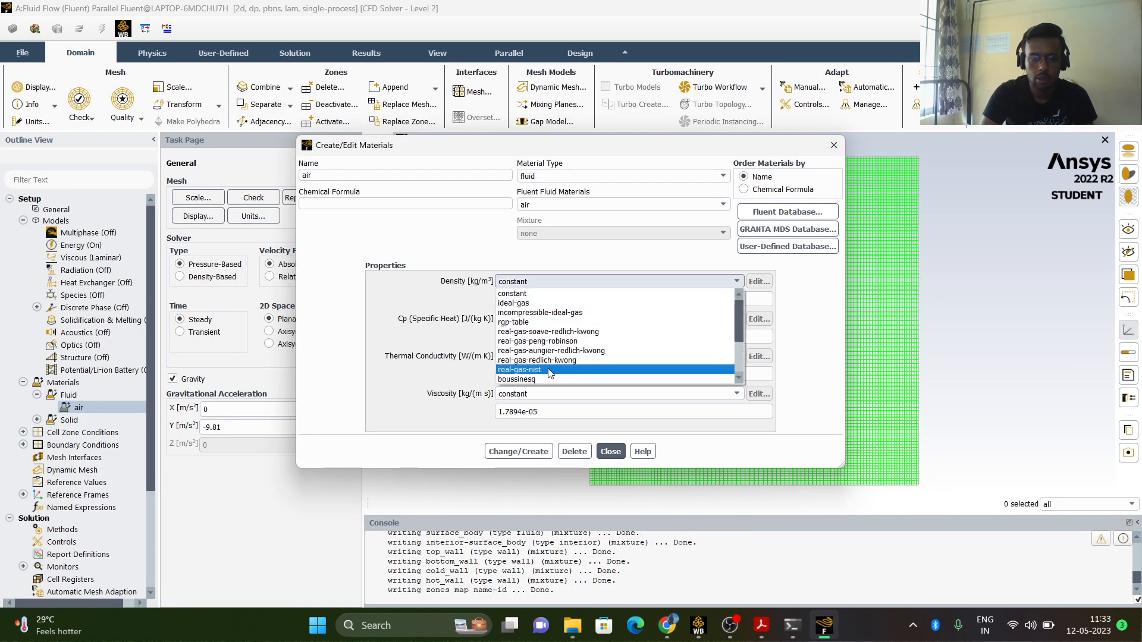
{"action": "scroll", "coordinate": [539, 357], "scroll_direction": "down", "scroll_amount": 2}
{"action": "left_click", "coordinate": [539, 352]}
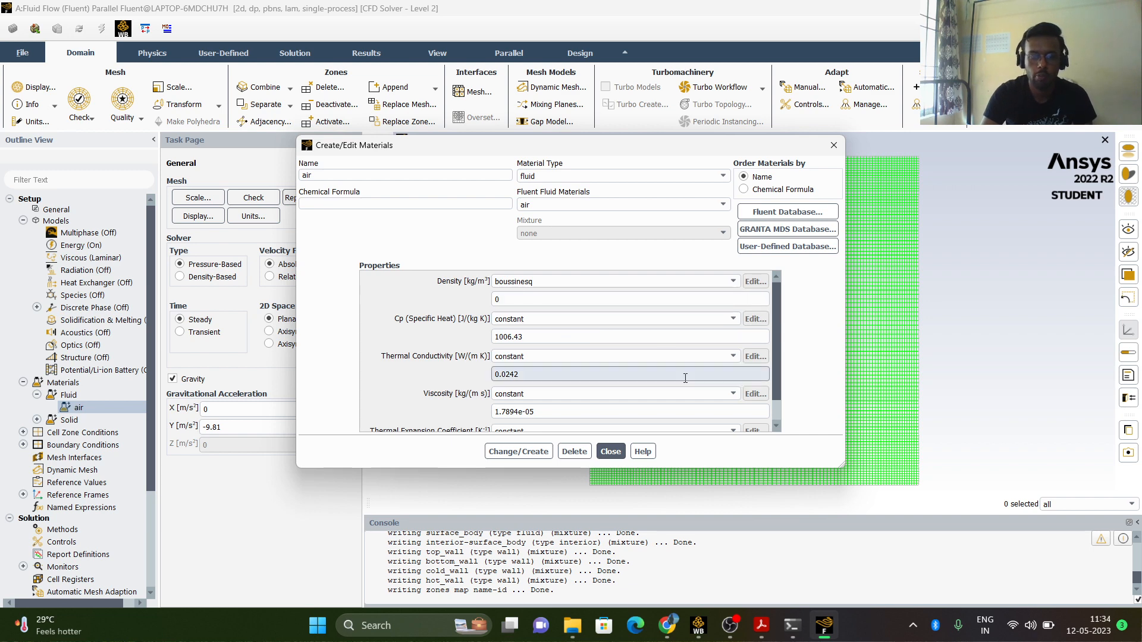
Copy the reference density from End Term Assignment.pdf and set air's Boussinesq density to 1.1405 kg/m³.
{"action": "left_click", "coordinate": [761, 625]}
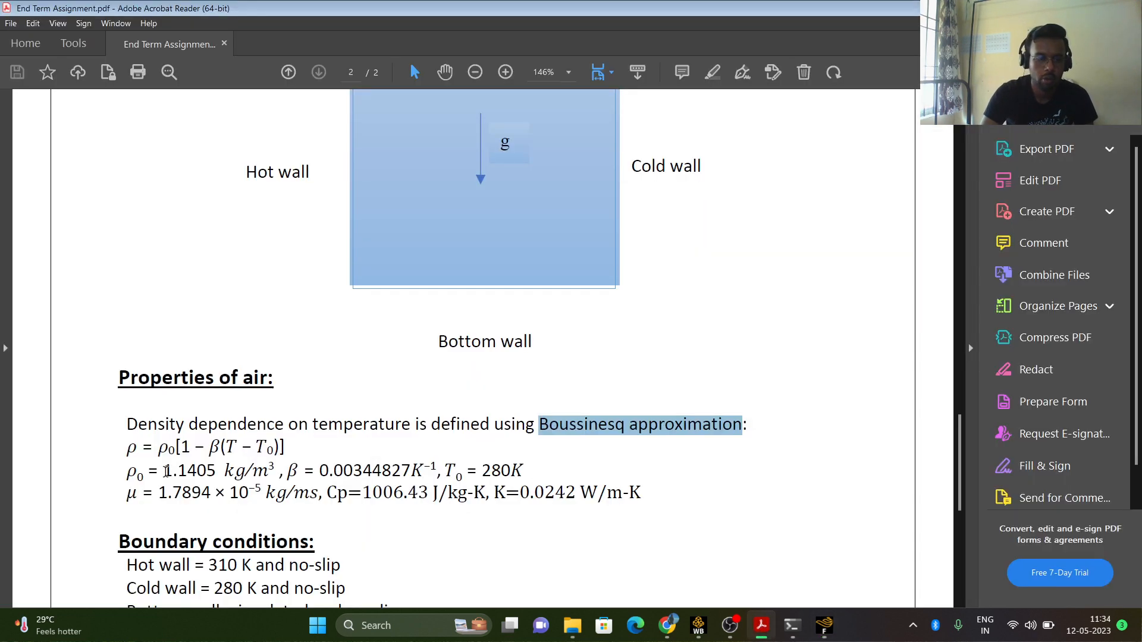
{"action": "left_click_drag", "start_coordinate": [164, 472], "coordinate": [216, 473]}
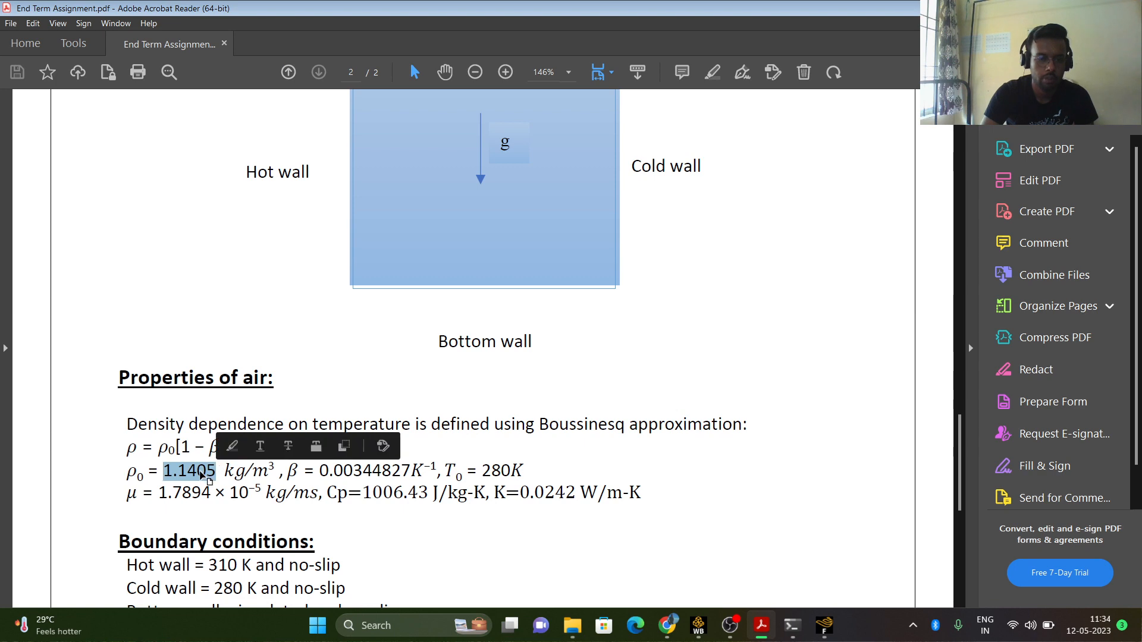
{"action": "right_click", "coordinate": [202, 476]}
{"action": "left_click", "coordinate": [249, 306]}
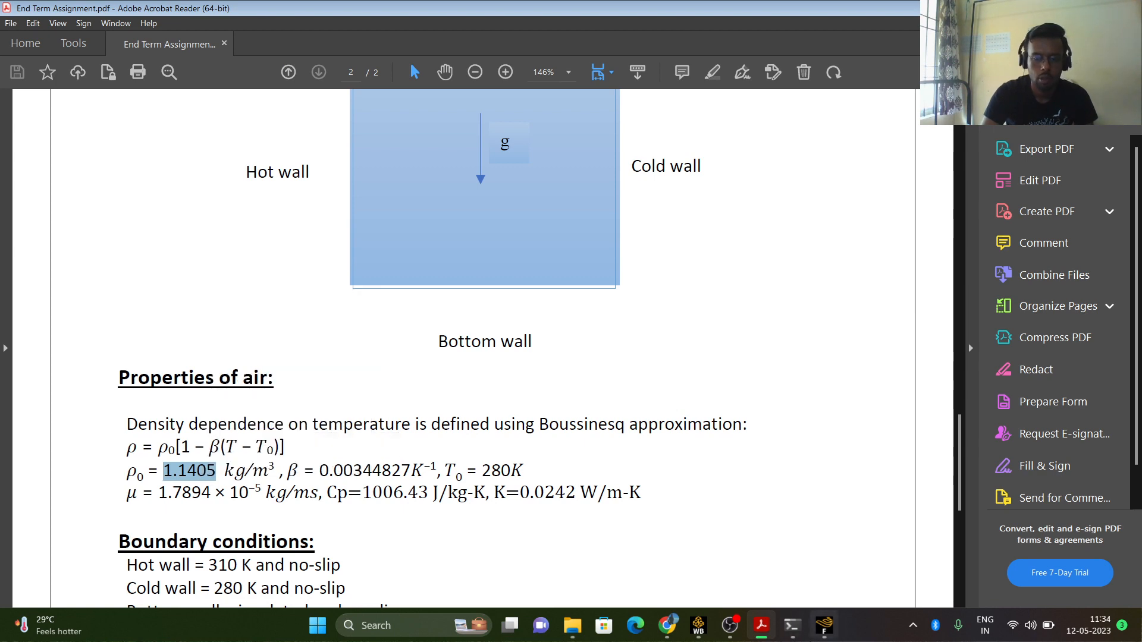
{"action": "left_click", "coordinate": [823, 625]}
{"action": "left_click", "coordinate": [534, 300]}
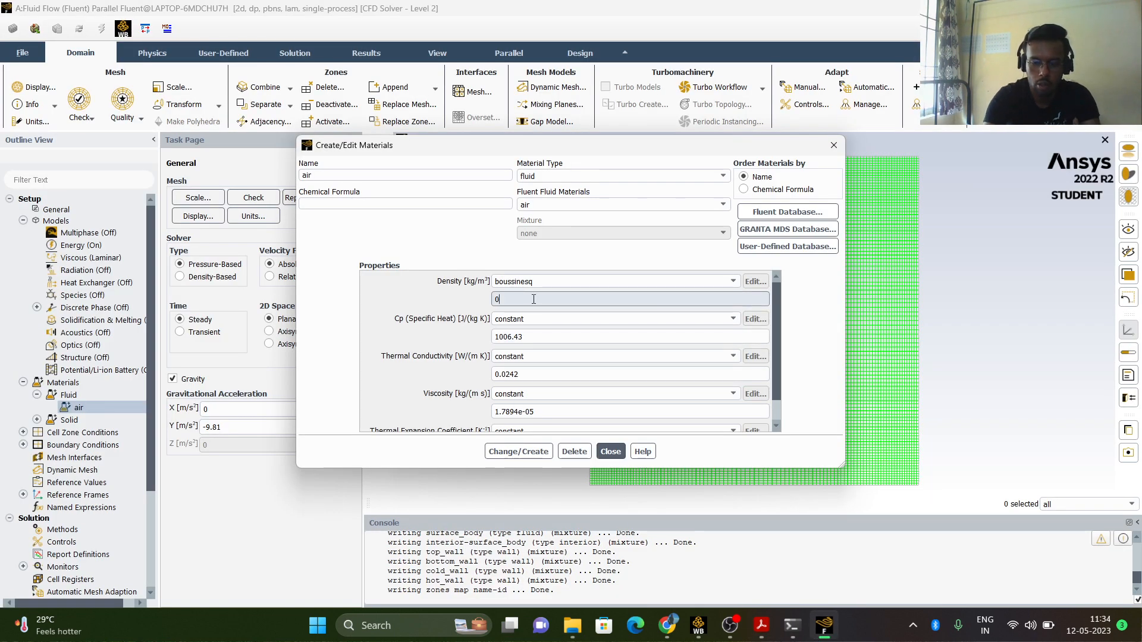
{"action": "key", "text": "ctrl+v"}
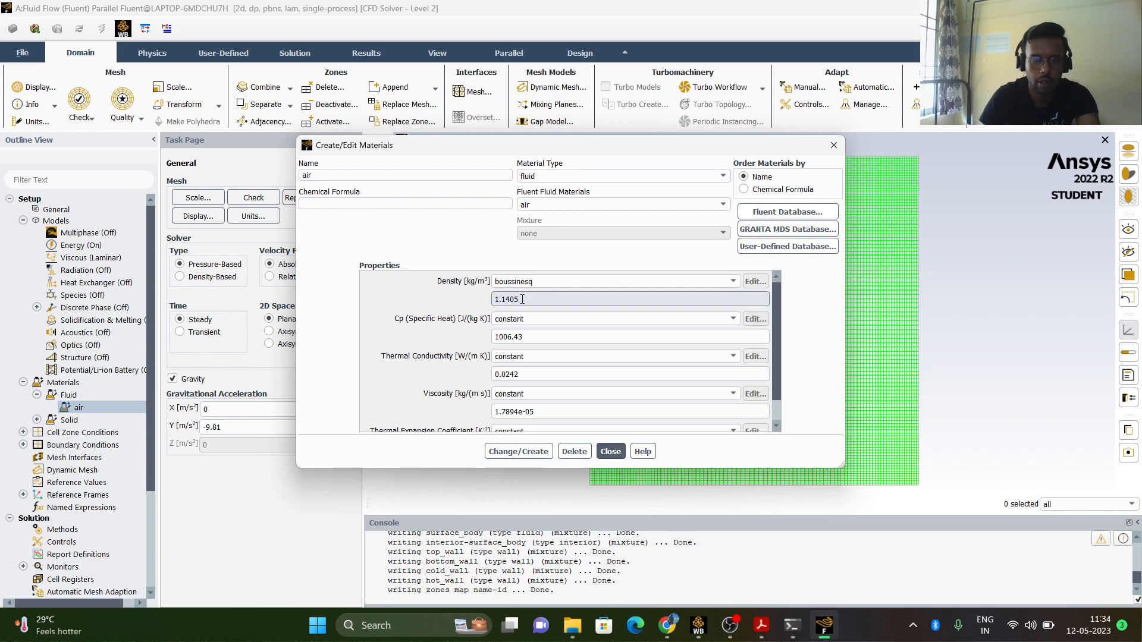
Copy the expansion coefficient from the assignment PDF, set air's thermal expansion coefficient to 0.00344827 K⁻¹, and apply the material changes.
{"action": "left_click", "coordinate": [770, 624]}
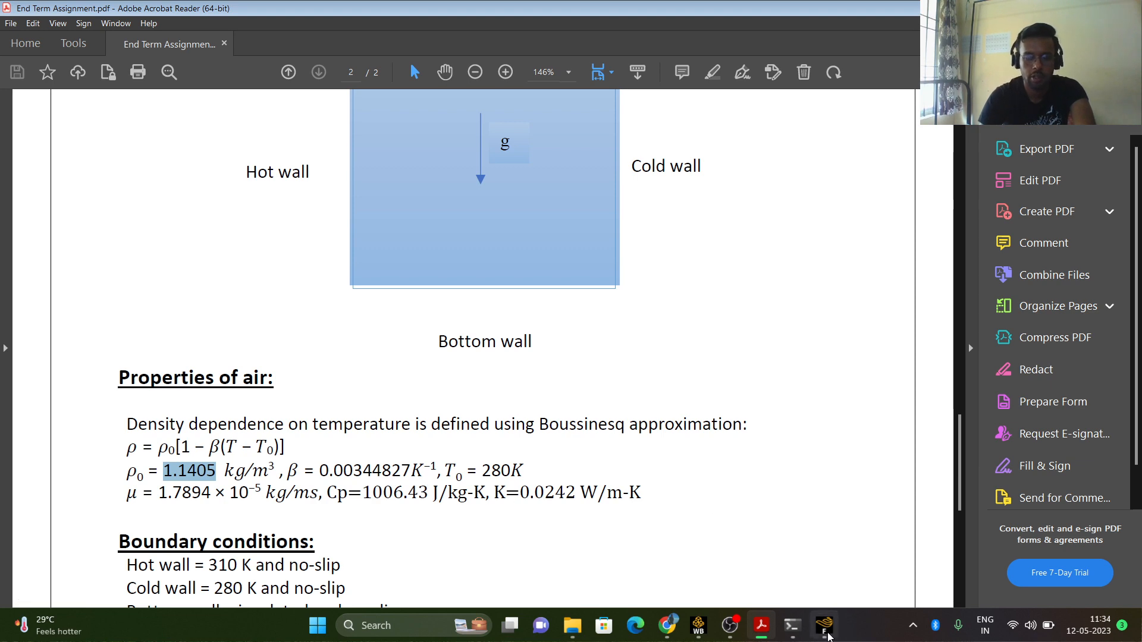
{"action": "left_click", "coordinate": [823, 624]}
{"action": "scroll", "coordinate": [475, 357], "scroll_direction": "down", "scroll_amount": 1}
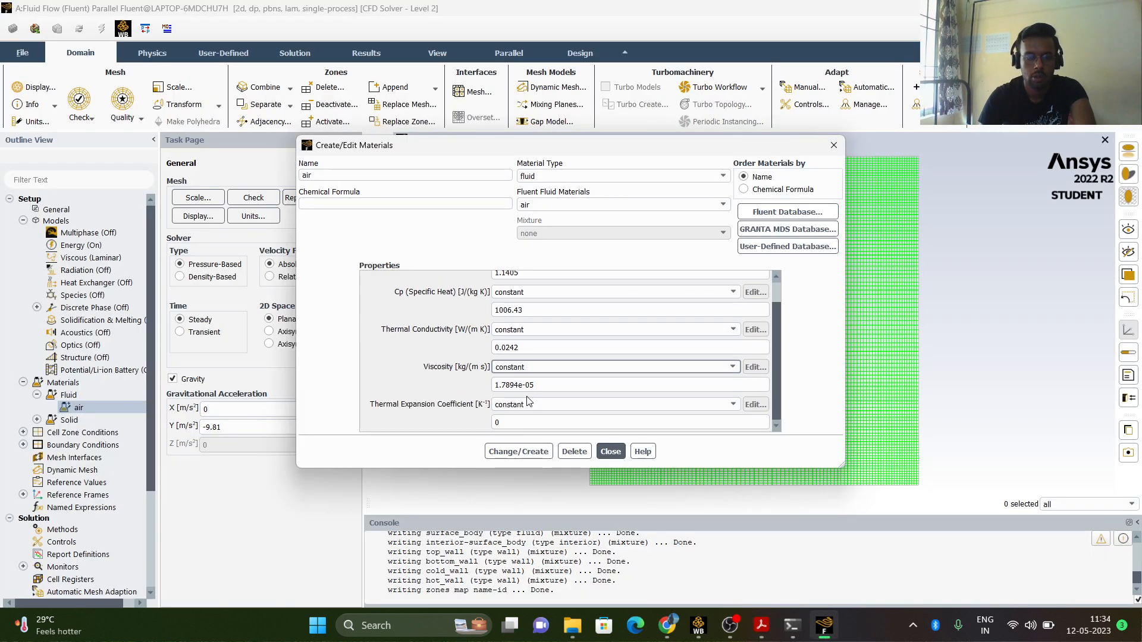
{"action": "left_click", "coordinate": [534, 423]}
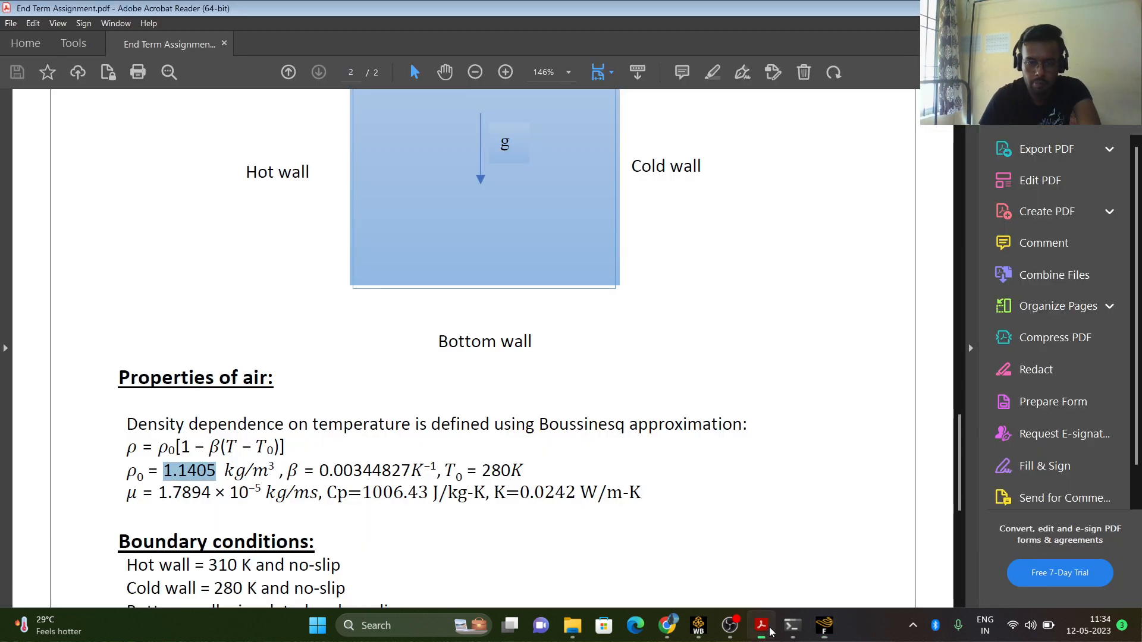
{"action": "left_click", "coordinate": [761, 624]}
{"action": "left_click_drag", "start_coordinate": [316, 470], "coordinate": [410, 473]}
{"action": "right_click", "coordinate": [397, 469]}
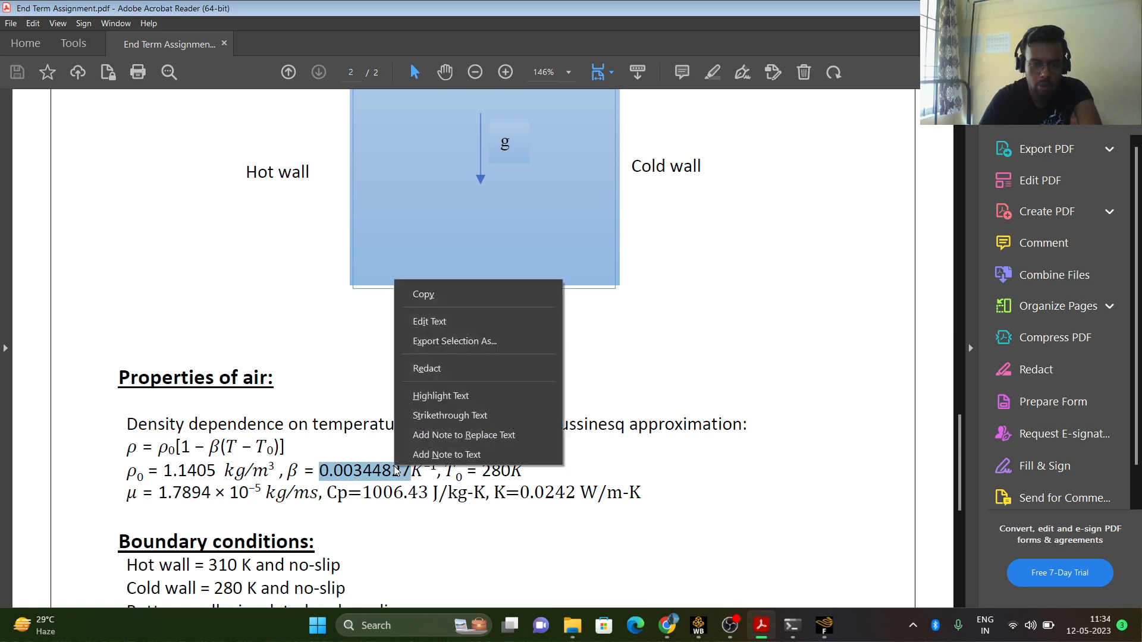
{"action": "left_click", "coordinate": [416, 295]}
{"action": "left_click", "coordinate": [823, 625]}
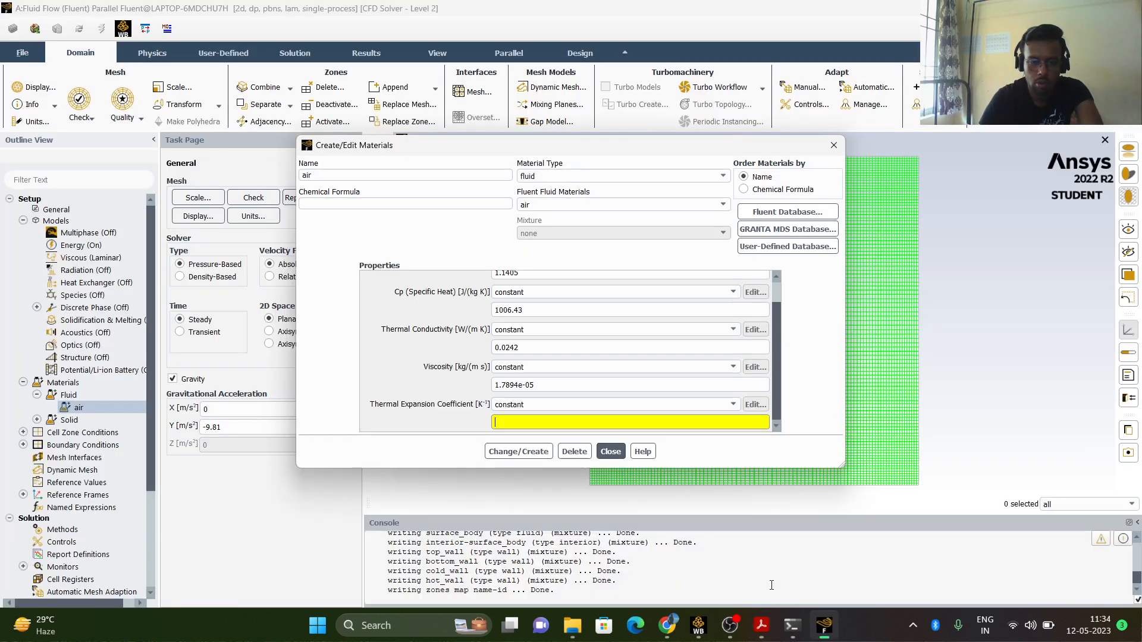
{"action": "key", "text": "ctrl+v"}
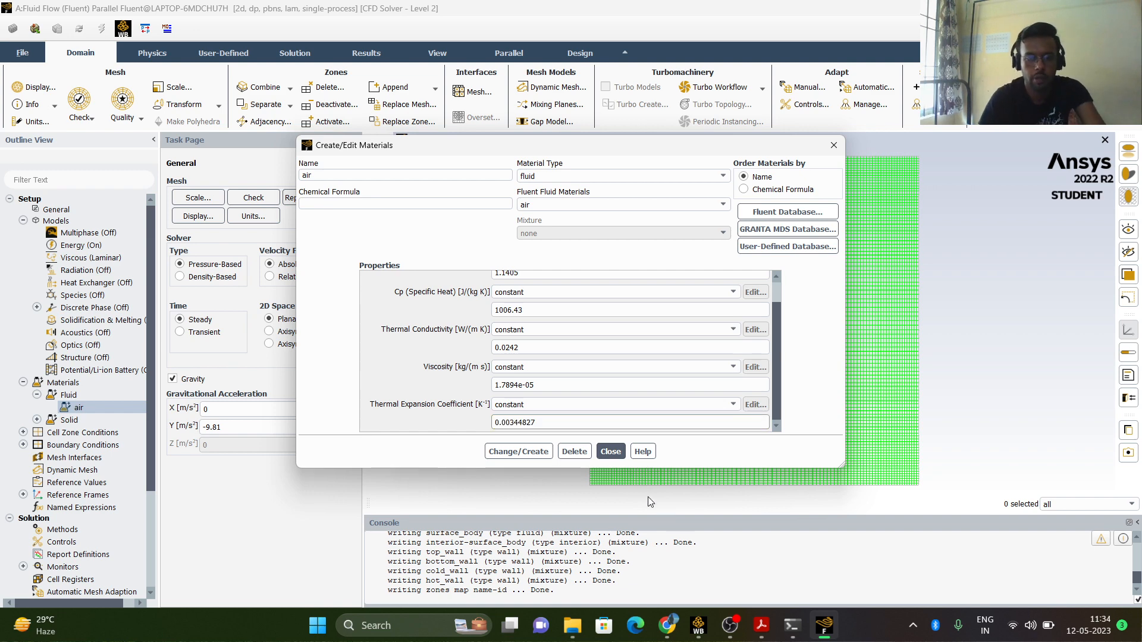
{"action": "left_click", "coordinate": [504, 452]}
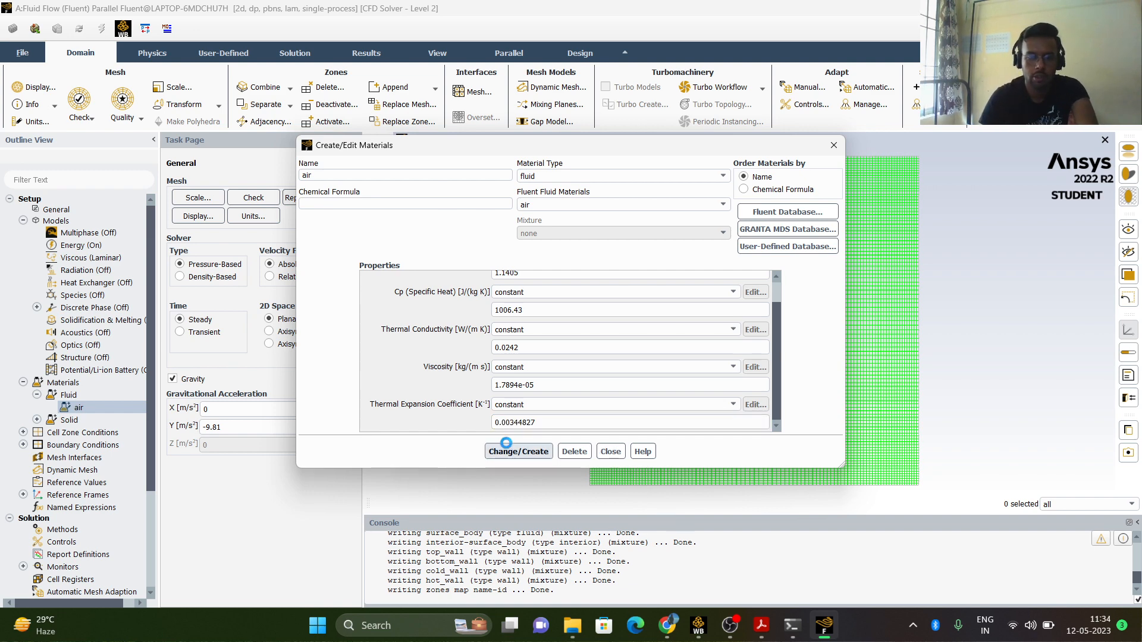
{"action": "left_click", "coordinate": [610, 451]}
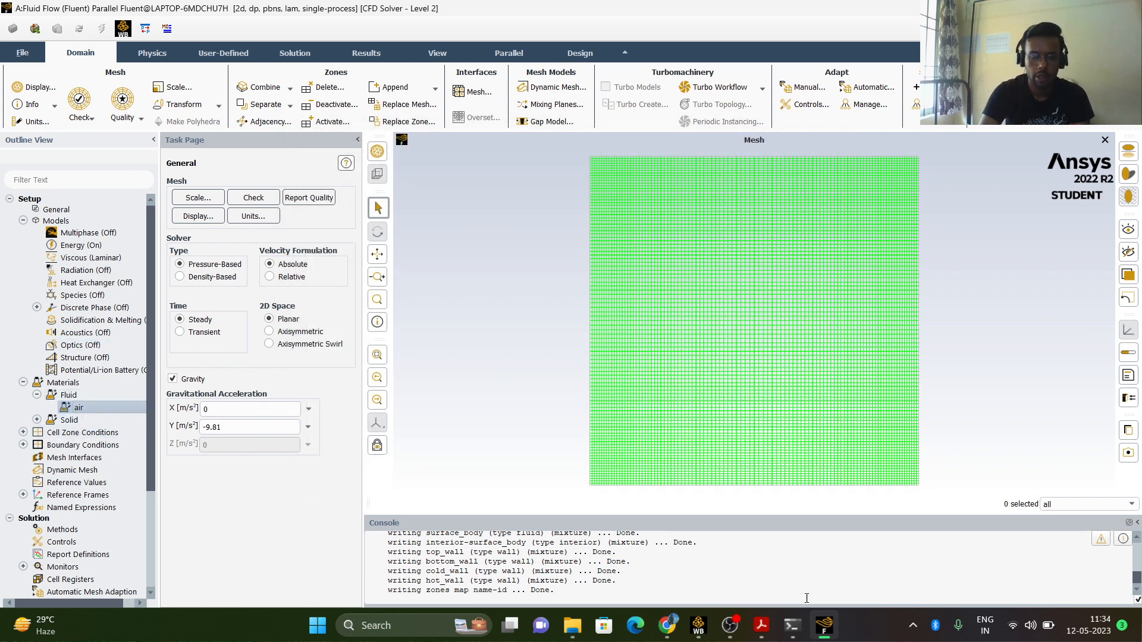
Open the boundary conditions zone list and review the required wall conditions in End Term Assignment.pdf.
{"action": "left_click", "coordinate": [67, 447]}
{"action": "double_click", "coordinate": [67, 448]}
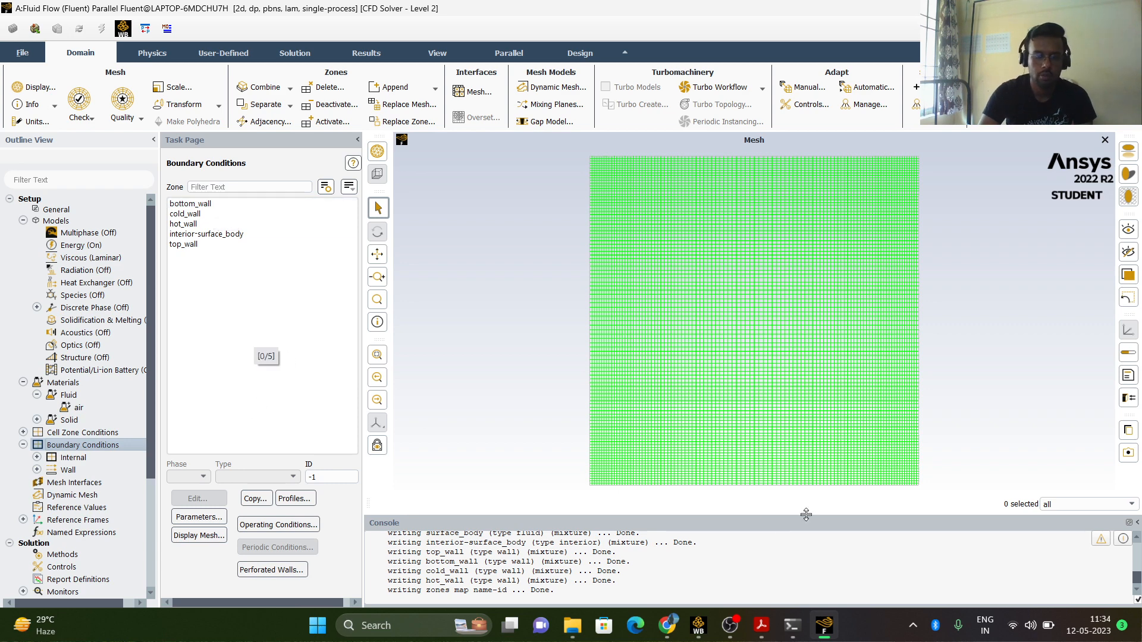
{"action": "left_click", "coordinate": [762, 625]}
{"action": "scroll", "coordinate": [356, 364], "scroll_direction": "down", "scroll_amount": 3}
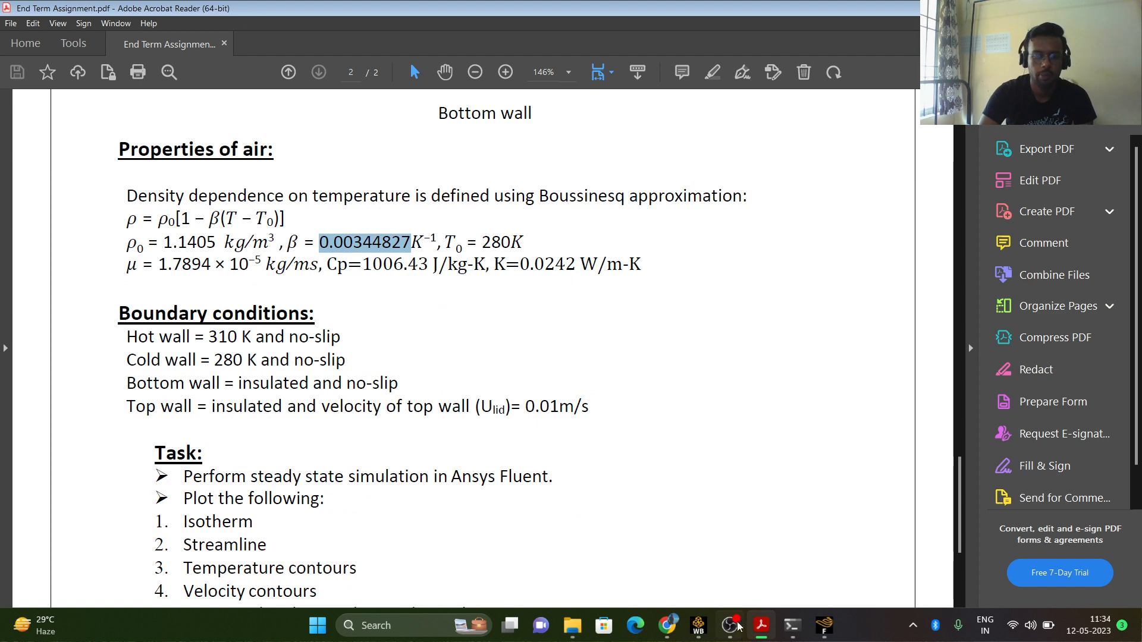
{"action": "mouse_move", "coordinate": [767, 632]}
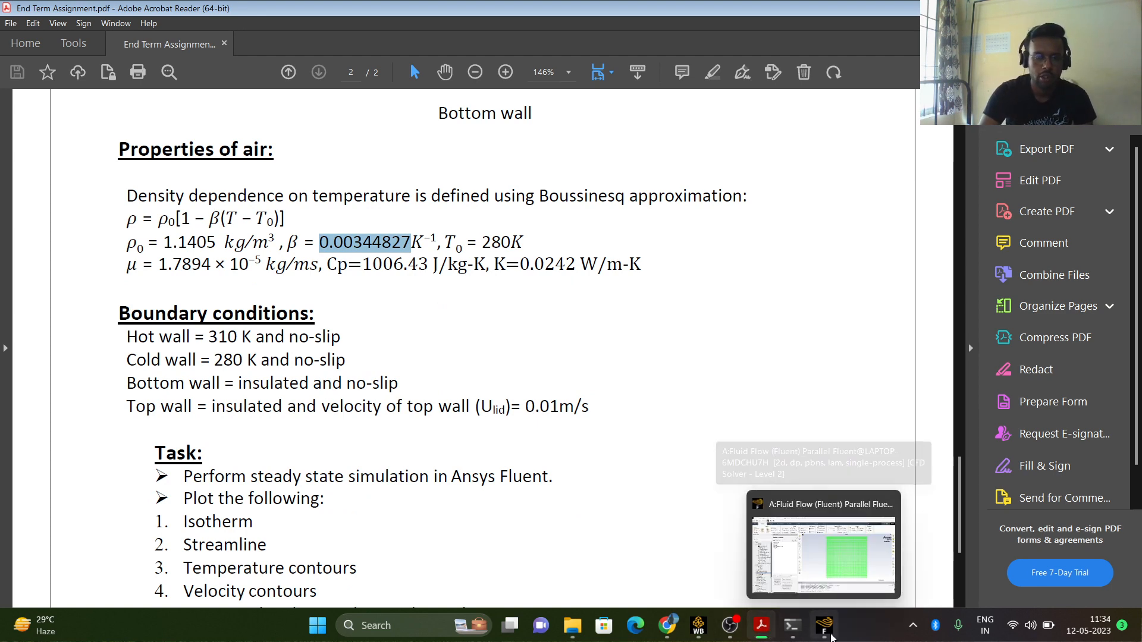
{"action": "left_click", "coordinate": [824, 625]}
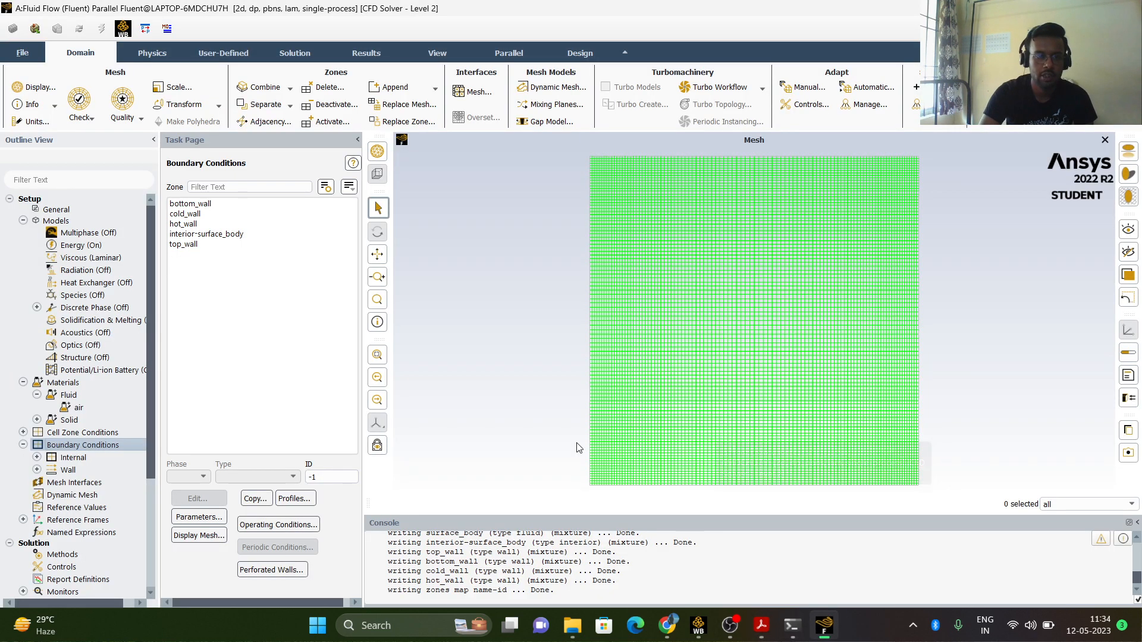
Give cold_wall a Temperature thermal condition of 280 K, checking the value in the assignment PDF, and apply it.
{"action": "left_click", "coordinate": [208, 218]}
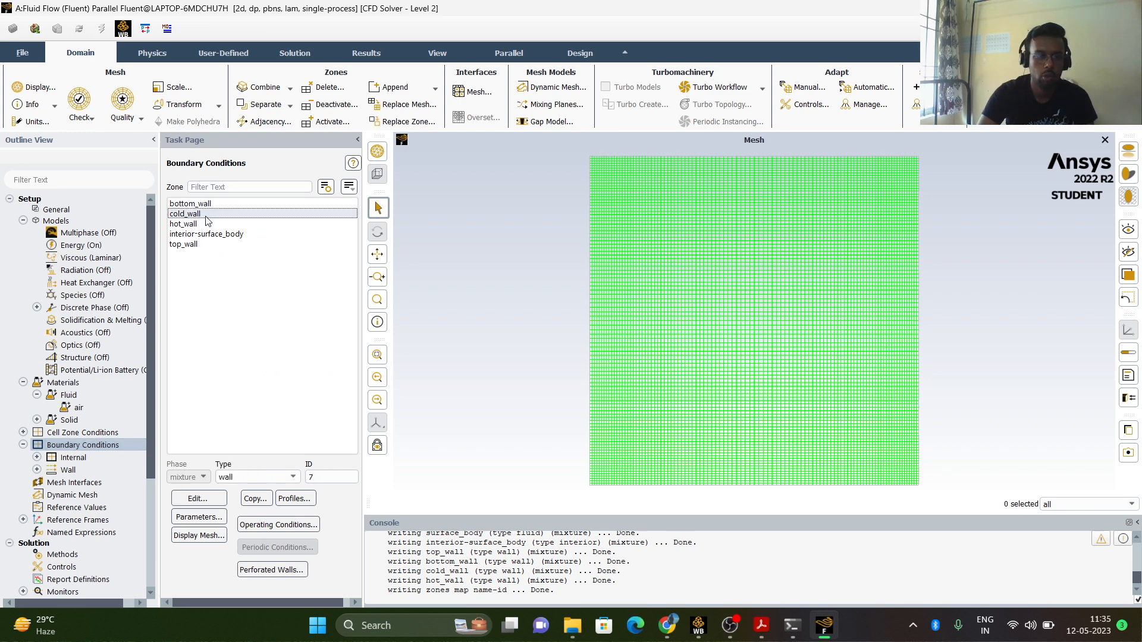
{"action": "double_click", "coordinate": [206, 216]}
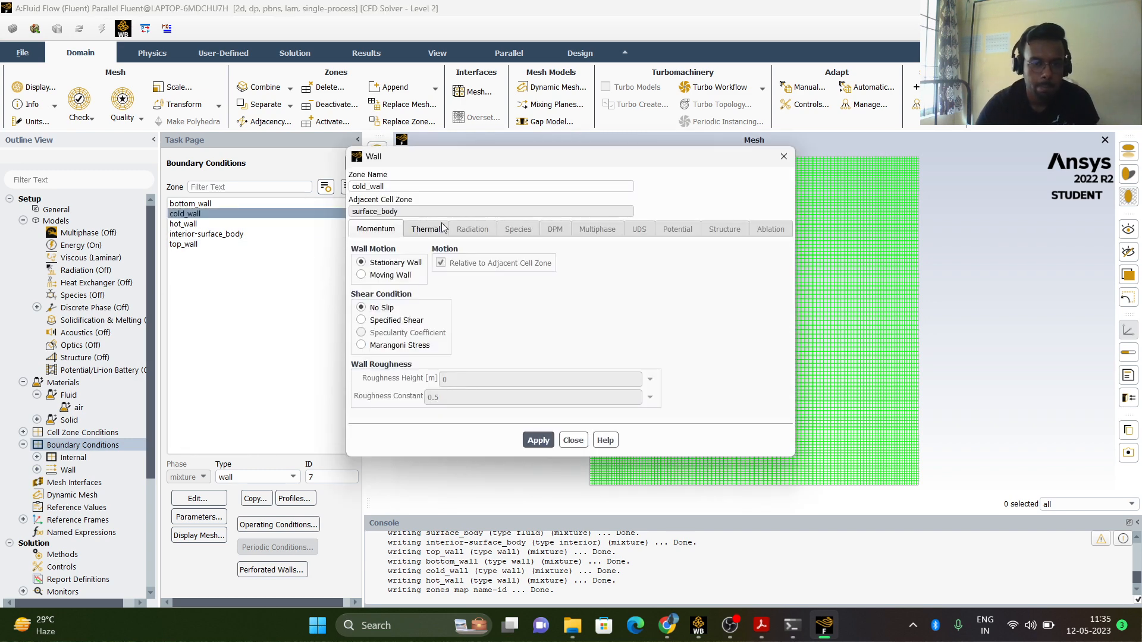
{"action": "left_click", "coordinate": [761, 625]}
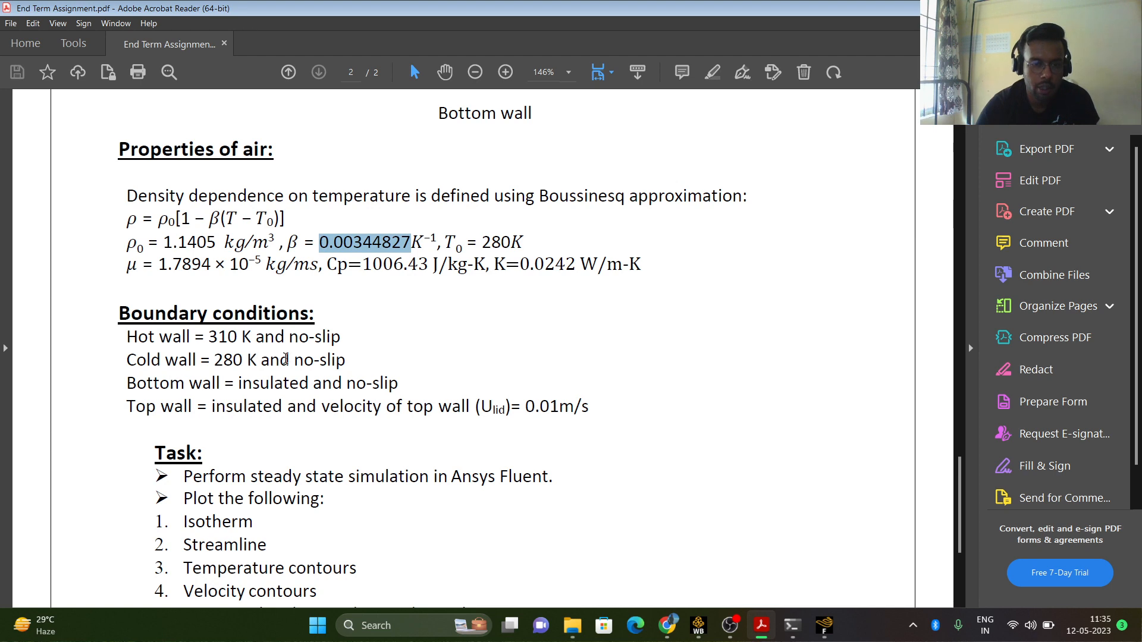
{"action": "left_click", "coordinate": [823, 626]}
{"action": "left_click", "coordinate": [436, 232]}
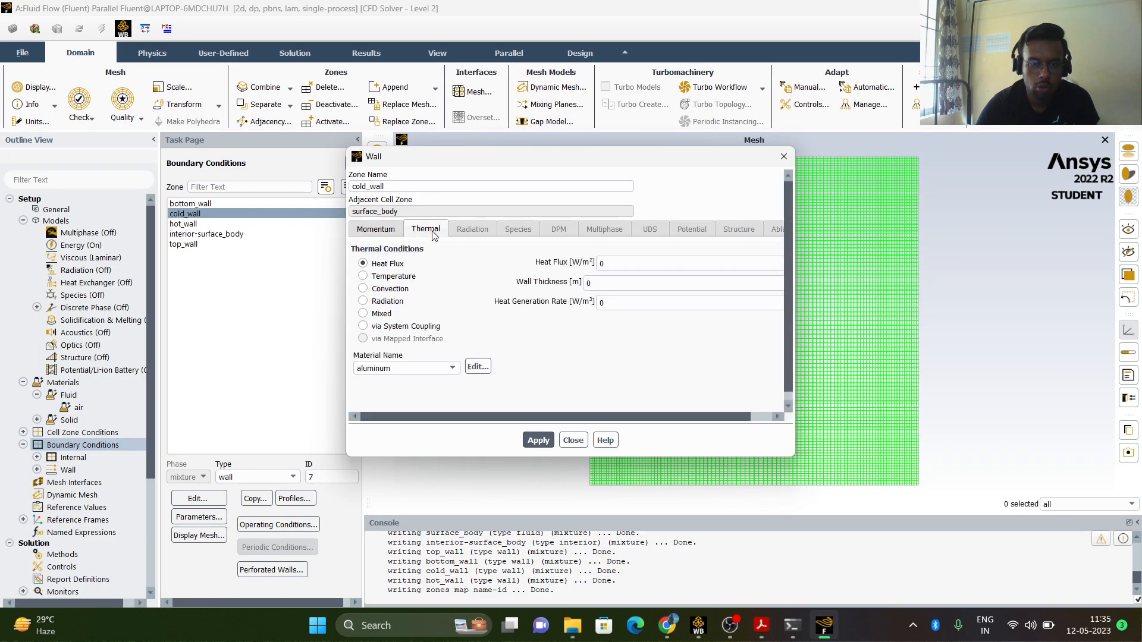
{"action": "left_click", "coordinate": [363, 276]}
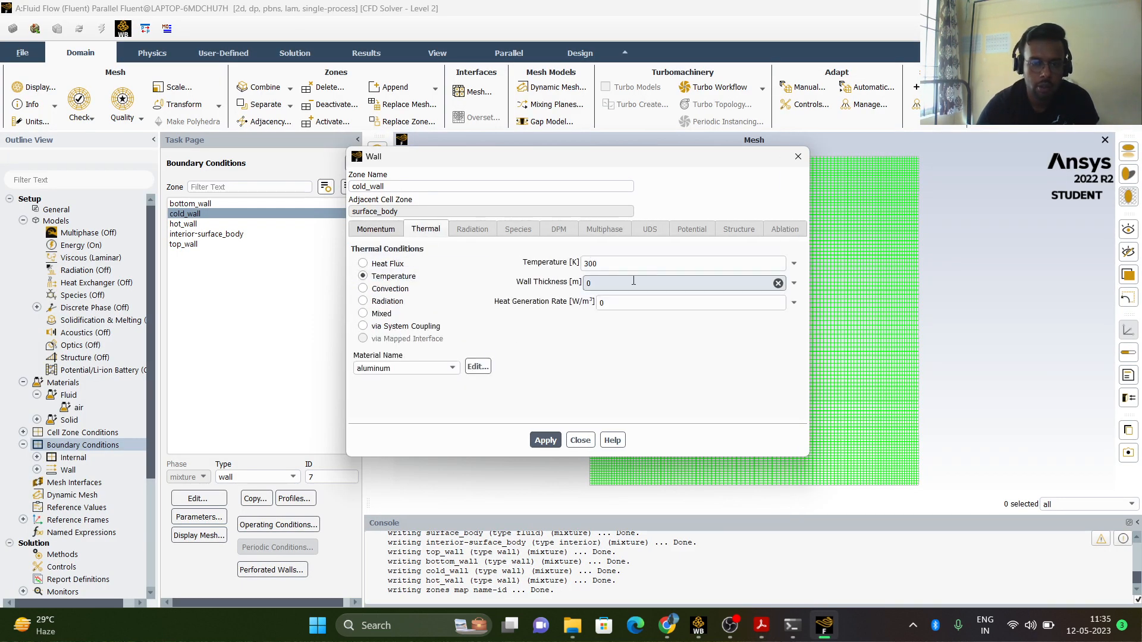
{"action": "key", "text": "BackSpace"}
{"action": "key", "text": "BackSpace"}
{"action": "key", "text": "BackSpace"}
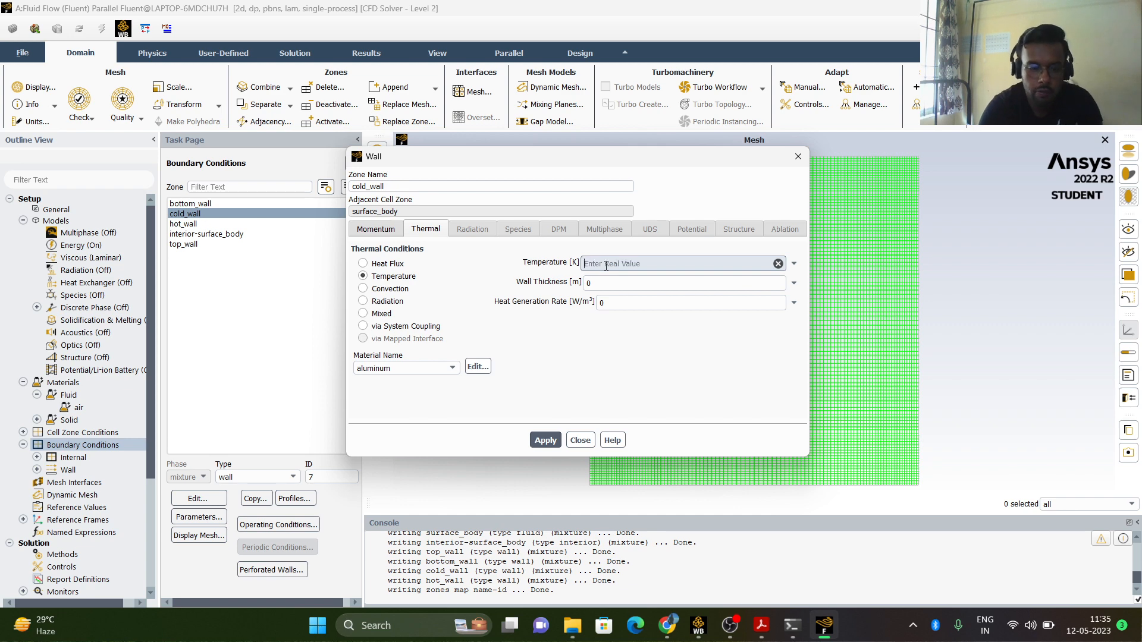
{"action": "type", "text": "280"}
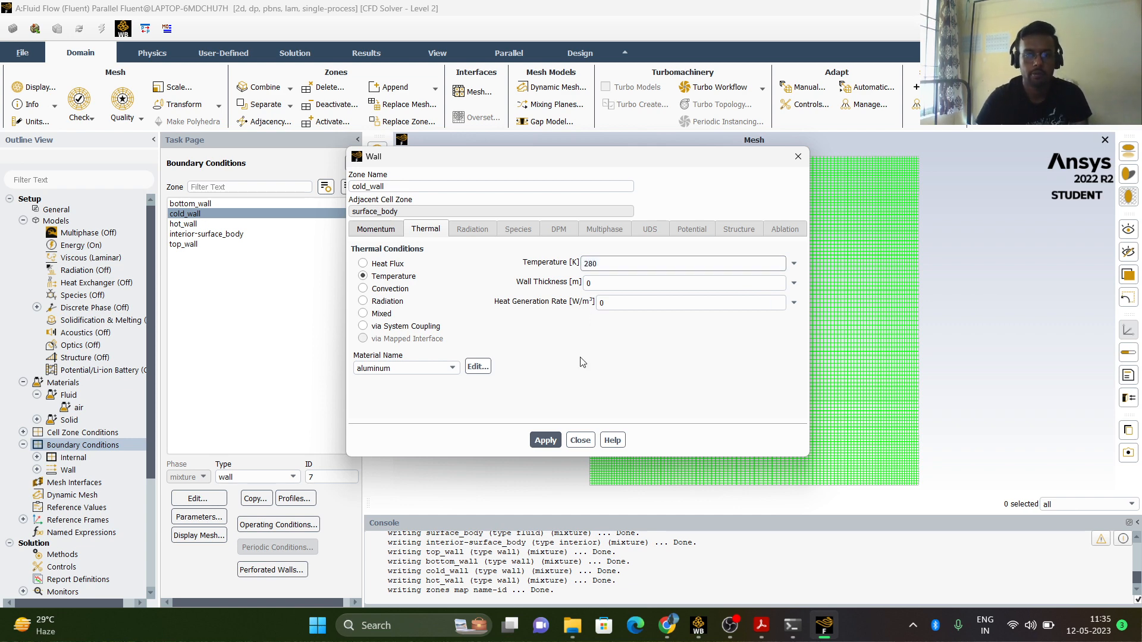
{"action": "left_click", "coordinate": [545, 440]}
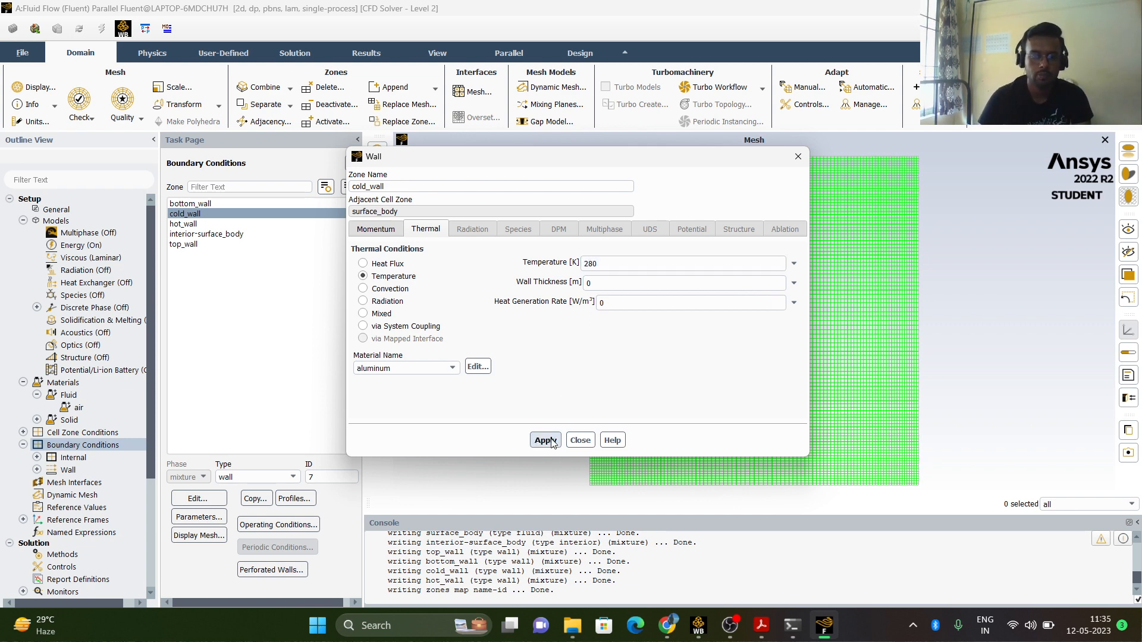
{"action": "left_click", "coordinate": [580, 440]}
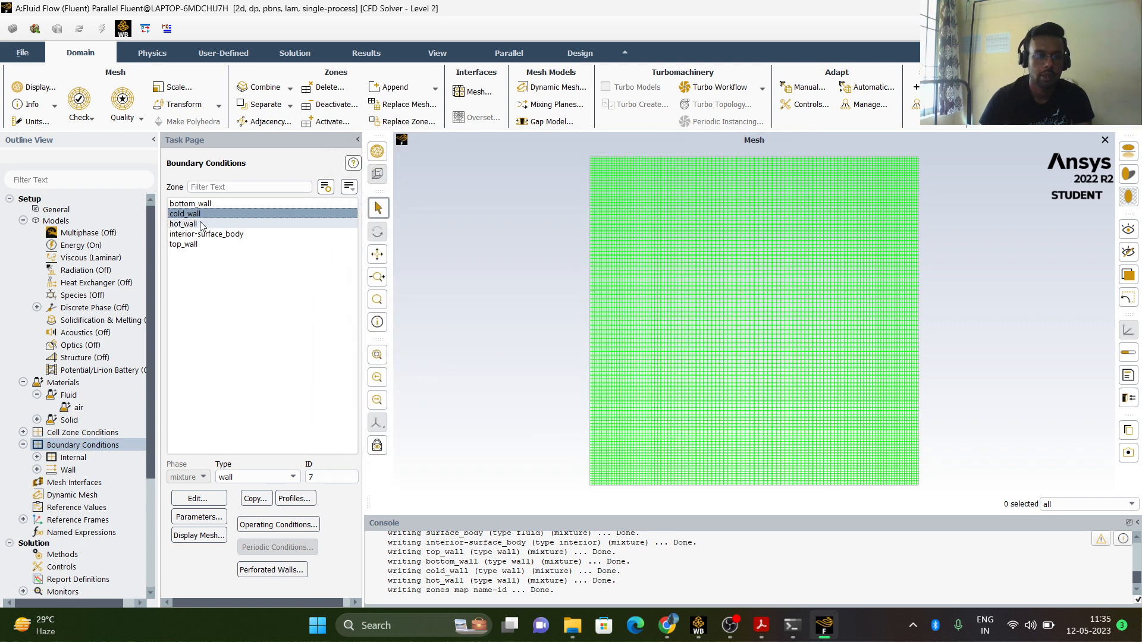
Give hot_wall a Temperature thermal condition of 310 K and apply it.
{"action": "left_click", "coordinate": [200, 224]}
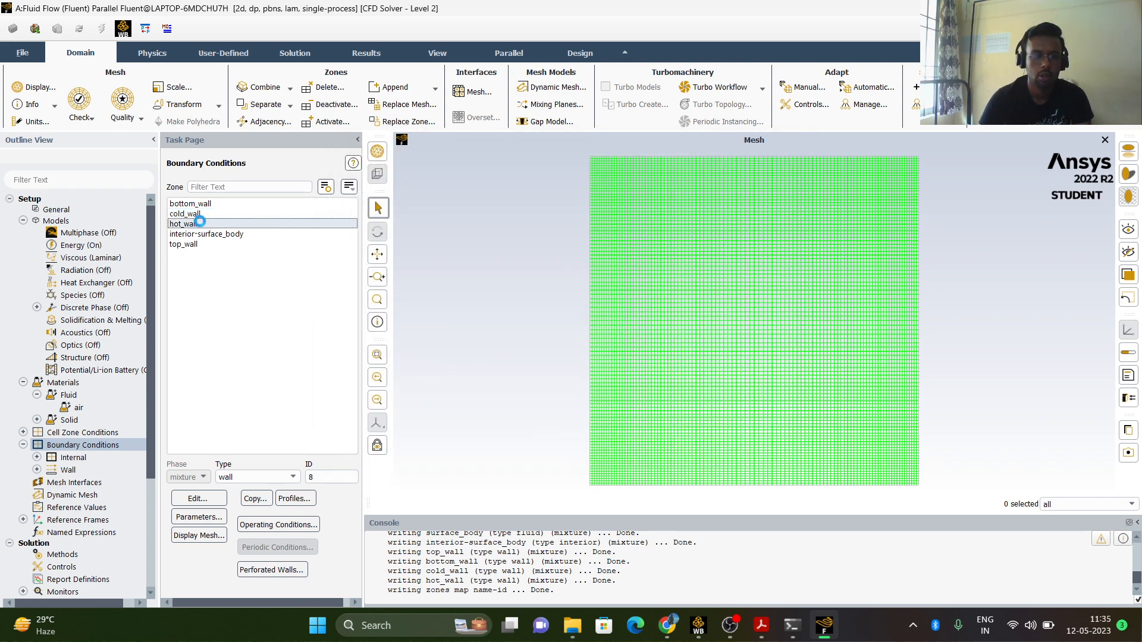
{"action": "double_click", "coordinate": [200, 224]}
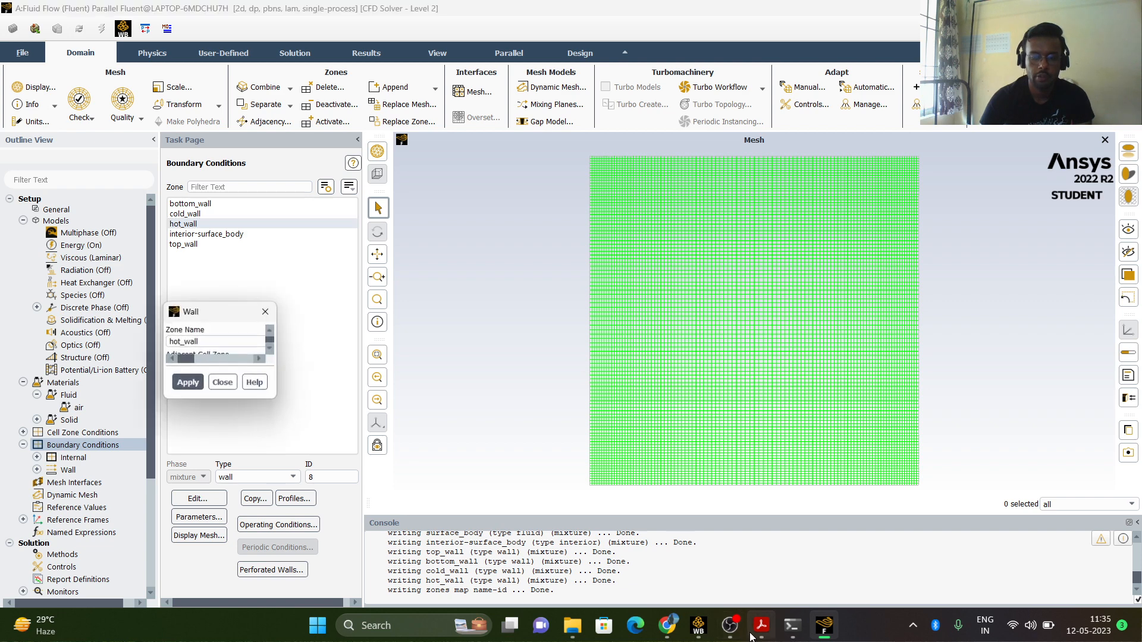
{"action": "mouse_move", "coordinate": [762, 626]}
{"action": "mouse_move", "coordinate": [773, 551]}
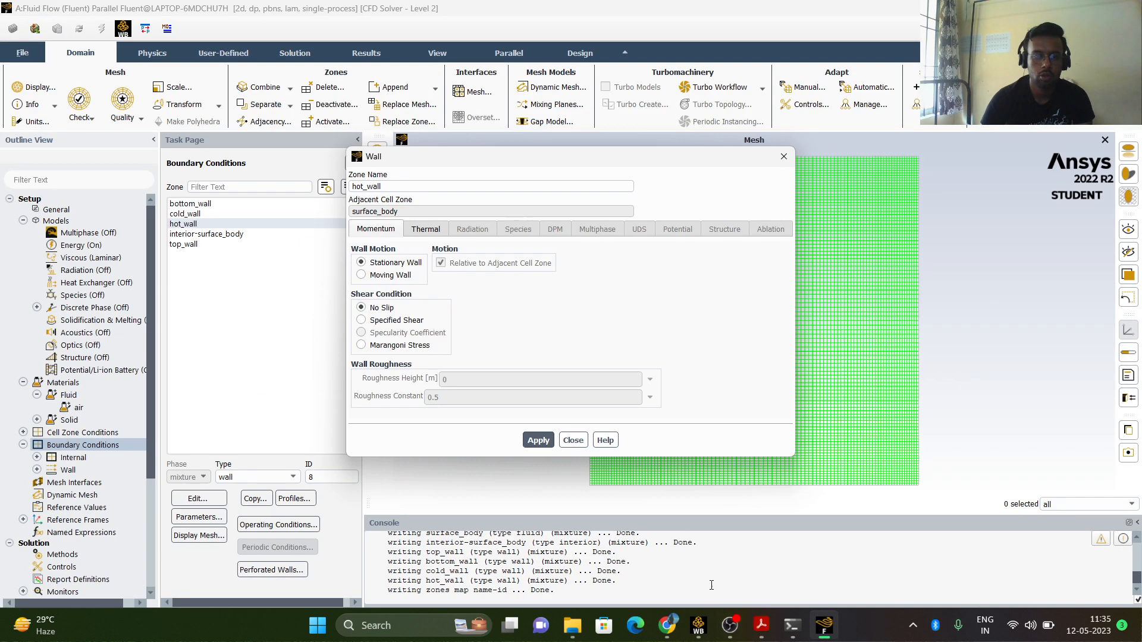
{"action": "left_click", "coordinate": [426, 229]}
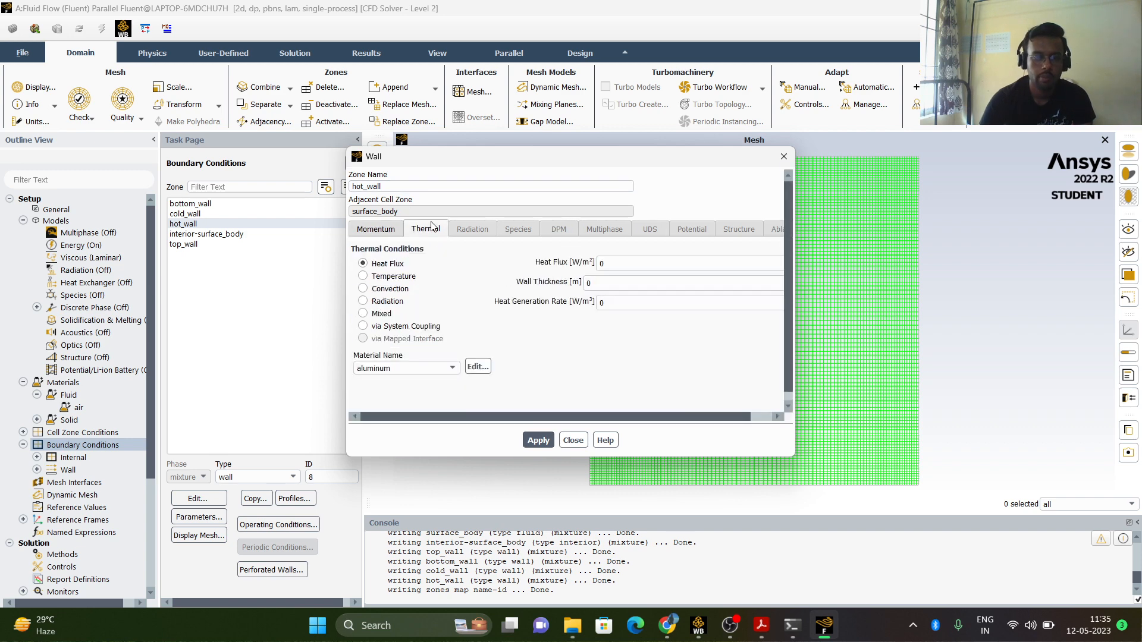
{"action": "left_click", "coordinate": [364, 276]}
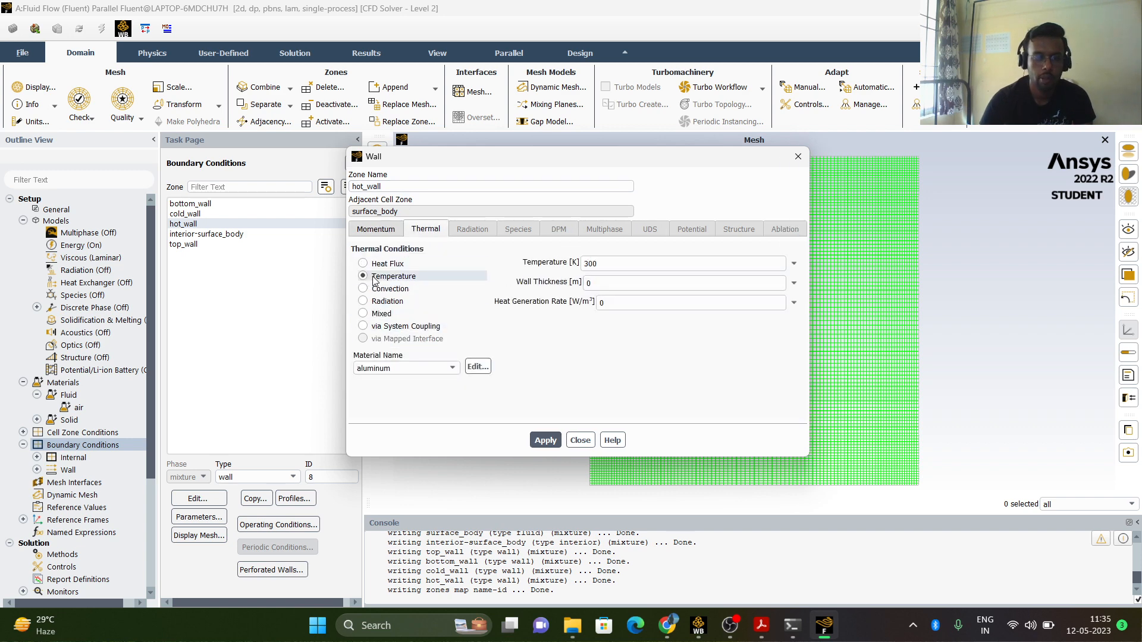
{"action": "left_click", "coordinate": [593, 264]}
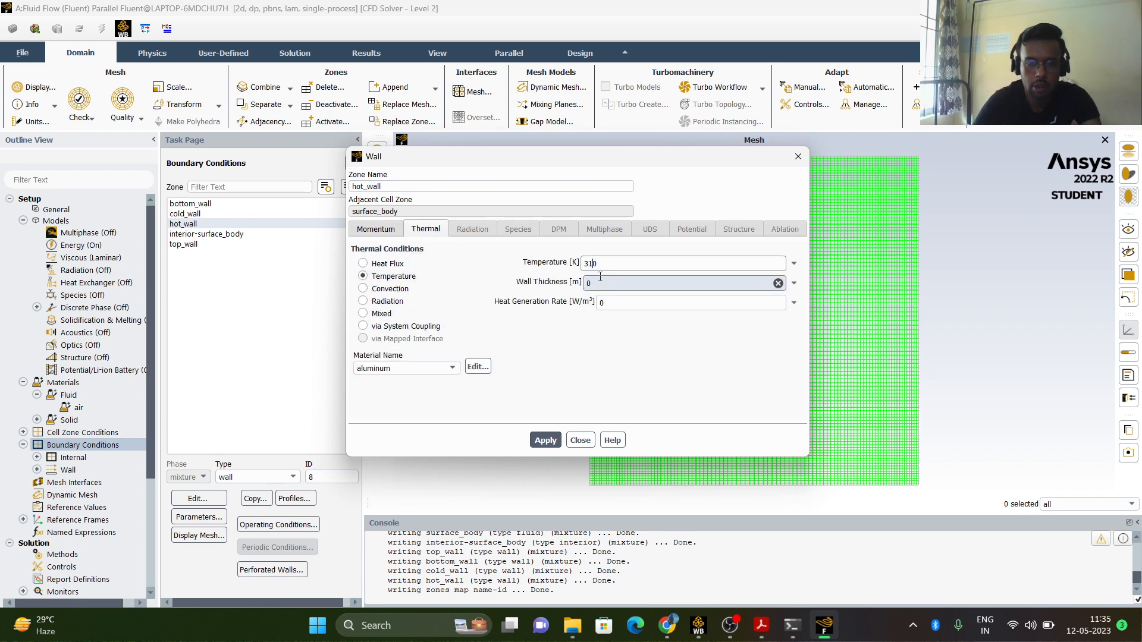
{"action": "left_click", "coordinate": [546, 440]}
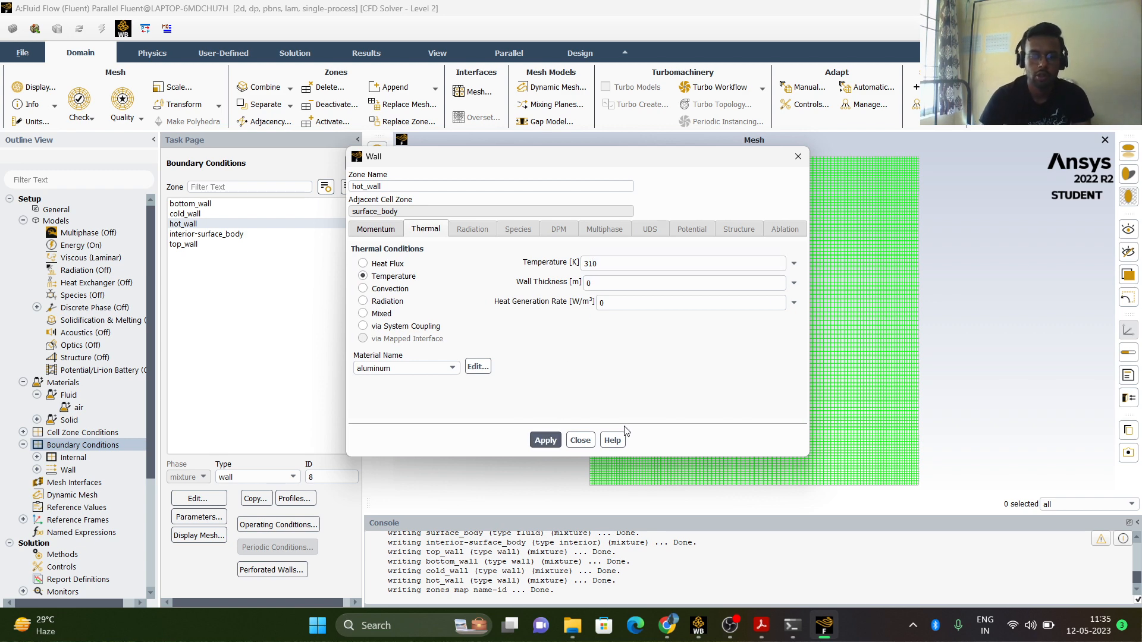
{"action": "left_click", "coordinate": [592, 443]}
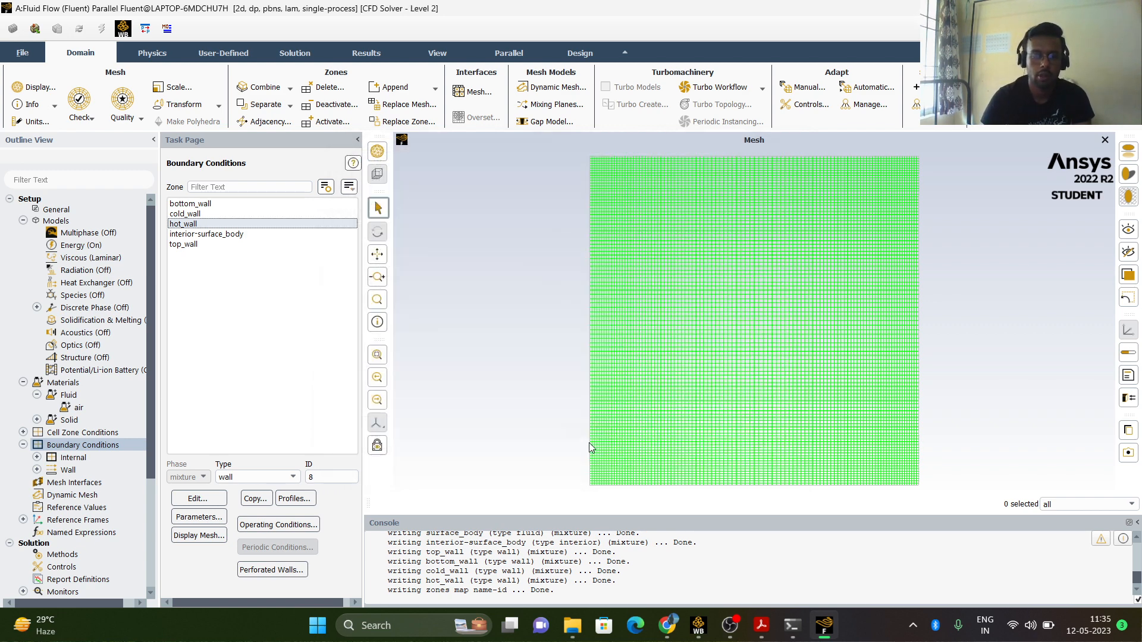
Make top_wall a translational moving wall with a speed of 0.01 m/s, checking the lid velocity in End Term Assignment.pdf, and apply it.
{"action": "left_click", "coordinate": [200, 243]}
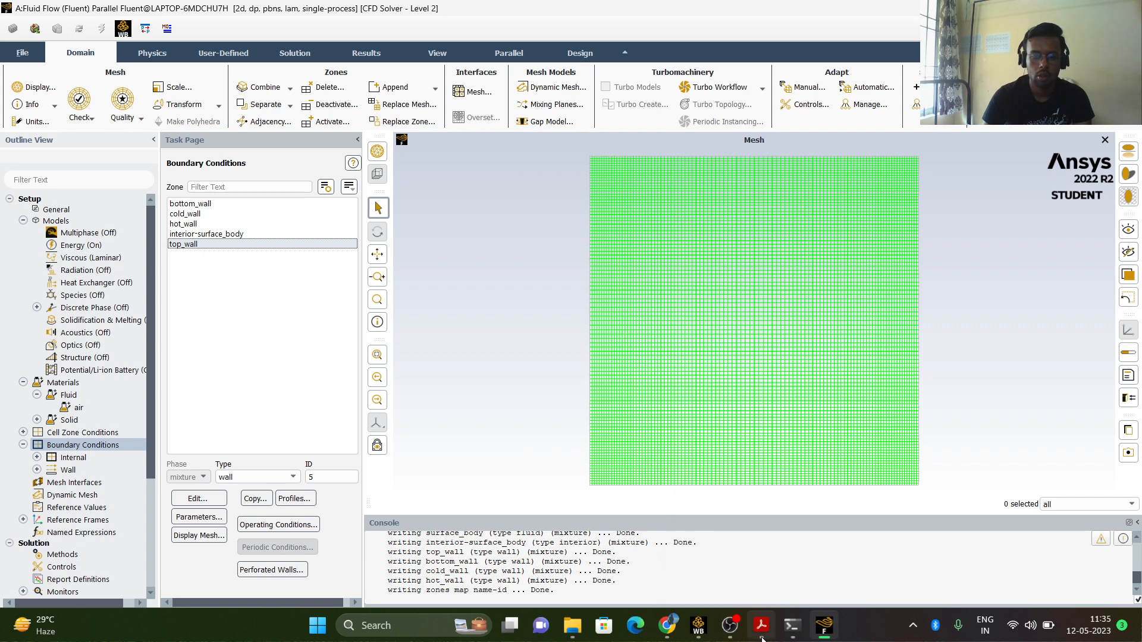
{"action": "mouse_move", "coordinate": [762, 626]}
{"action": "left_click", "coordinate": [769, 561]}
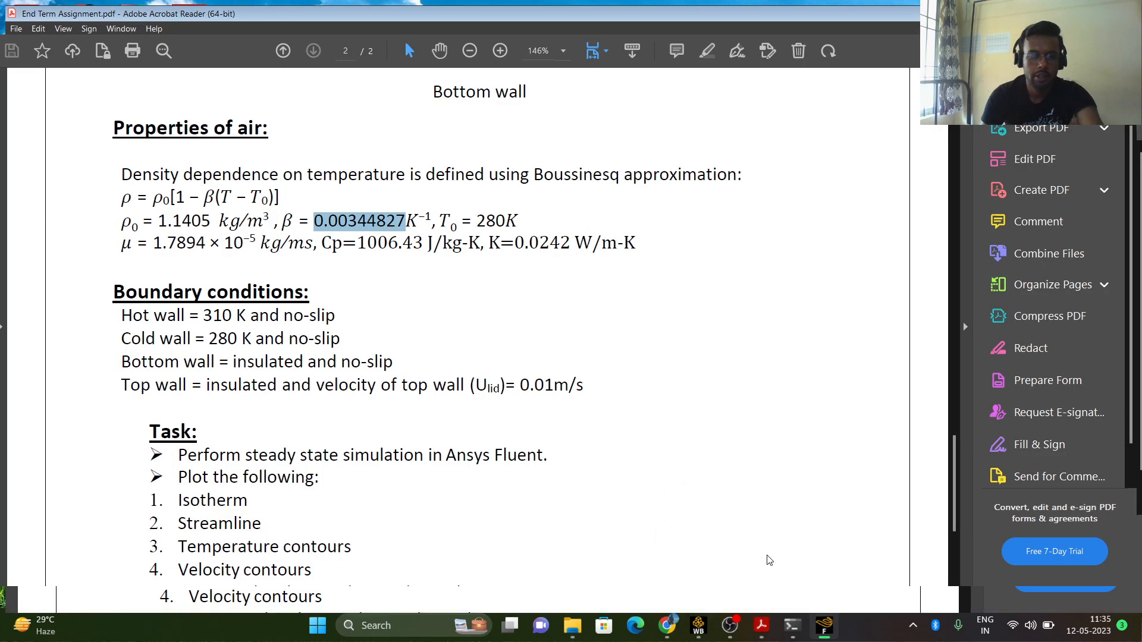
{"action": "key", "text": "alt+Tab"}
{"action": "mouse_move", "coordinate": [764, 622]}
{"action": "mouse_move", "coordinate": [768, 556]}
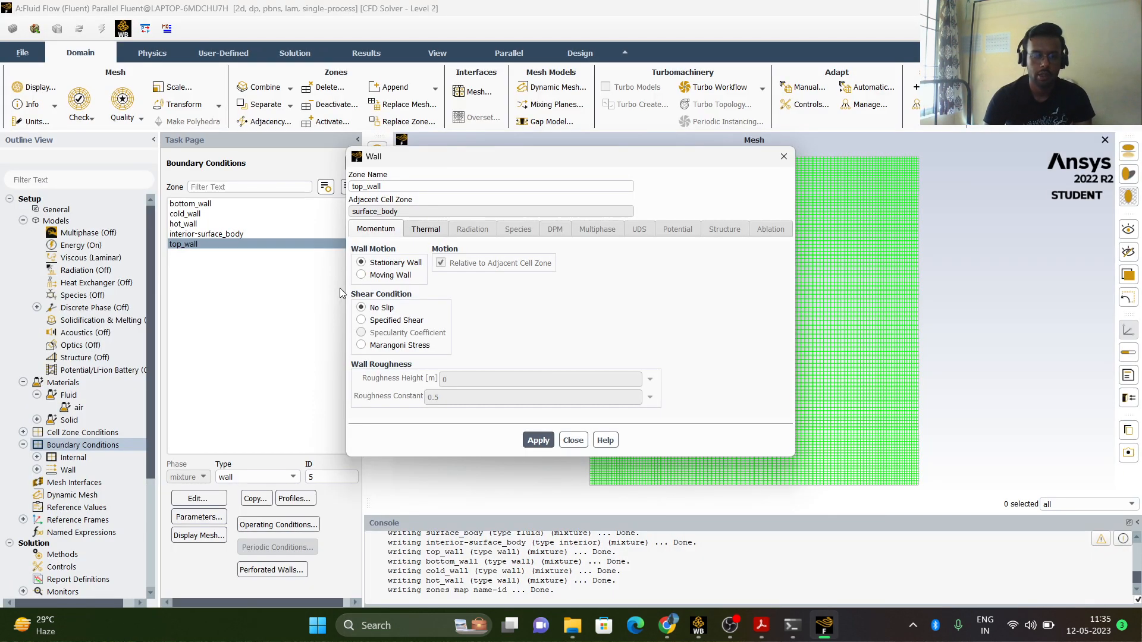
{"action": "left_click", "coordinate": [362, 275]}
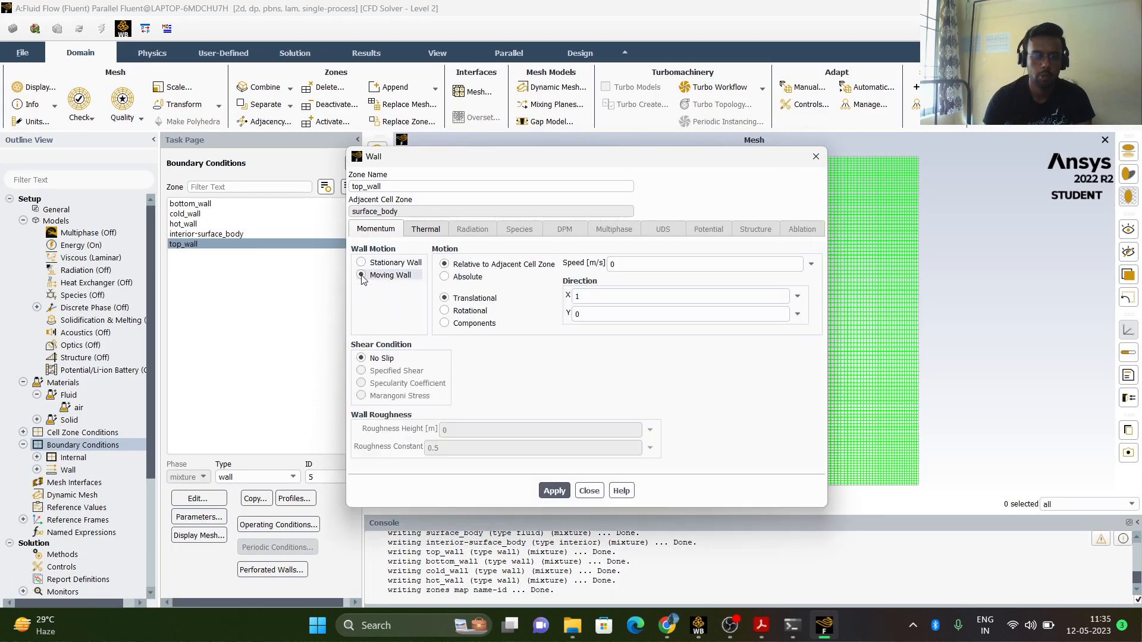
{"action": "left_click", "coordinate": [625, 262]}
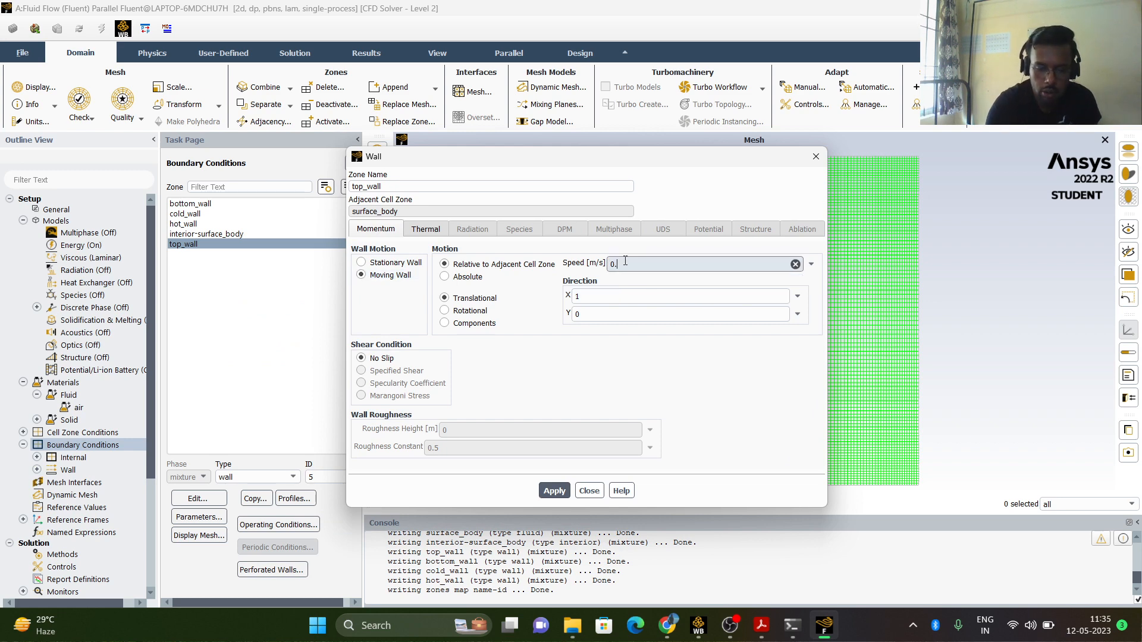
{"action": "left_click", "coordinate": [606, 297]}
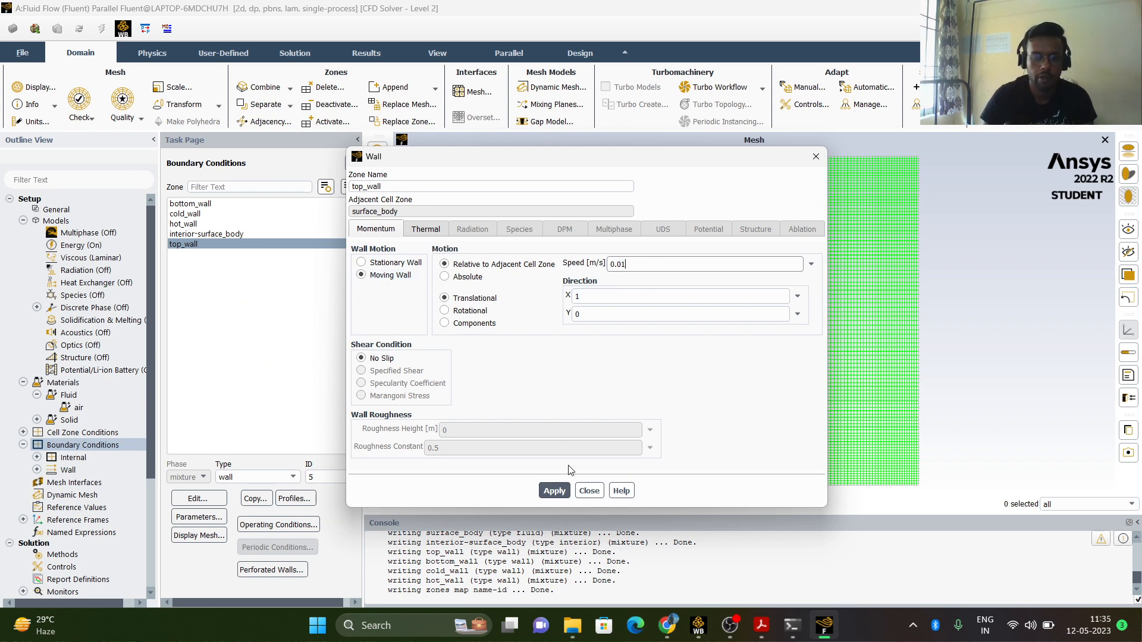
{"action": "left_click", "coordinate": [554, 492]}
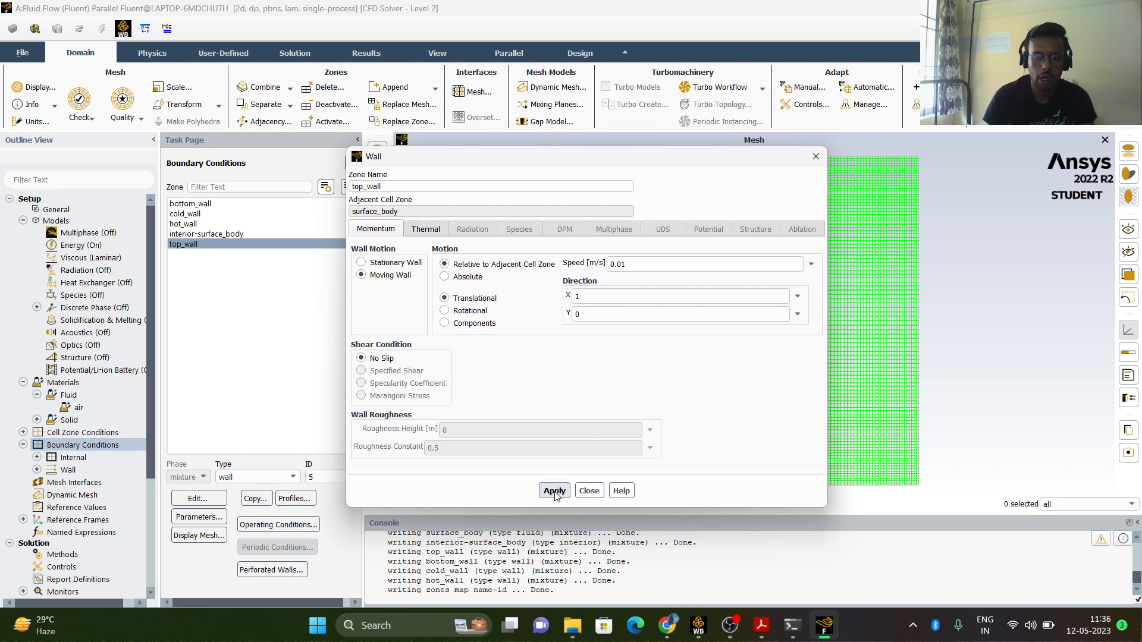
{"action": "left_click", "coordinate": [589, 490]}
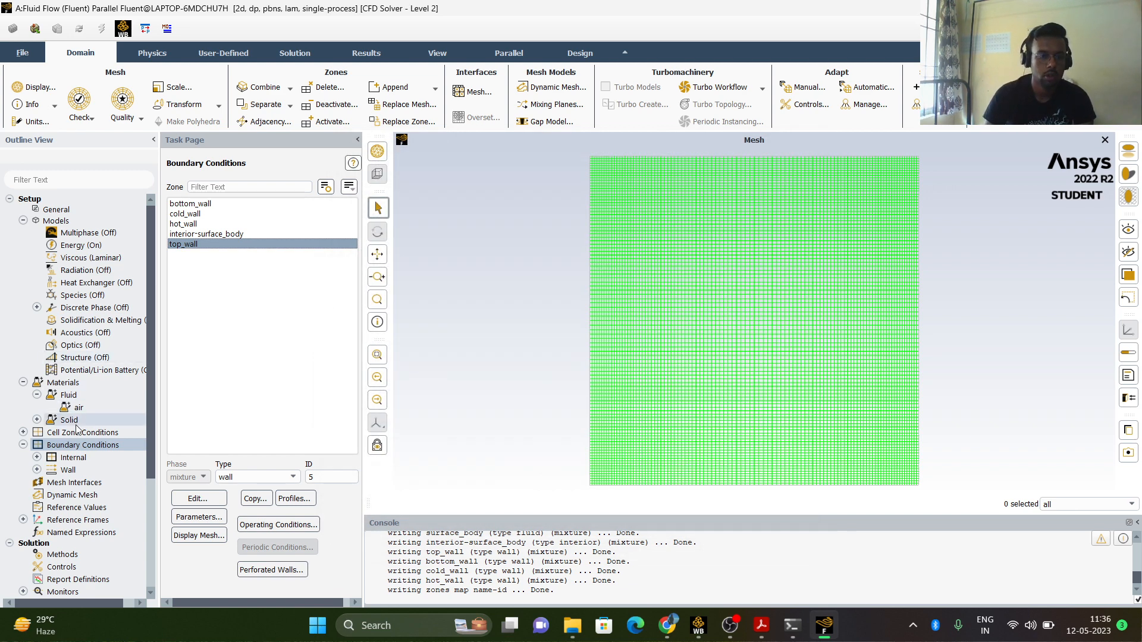
Set the number of iterations for the run calculation to 1000.
{"action": "scroll", "coordinate": [59, 428], "scroll_direction": "down", "scroll_amount": 1}
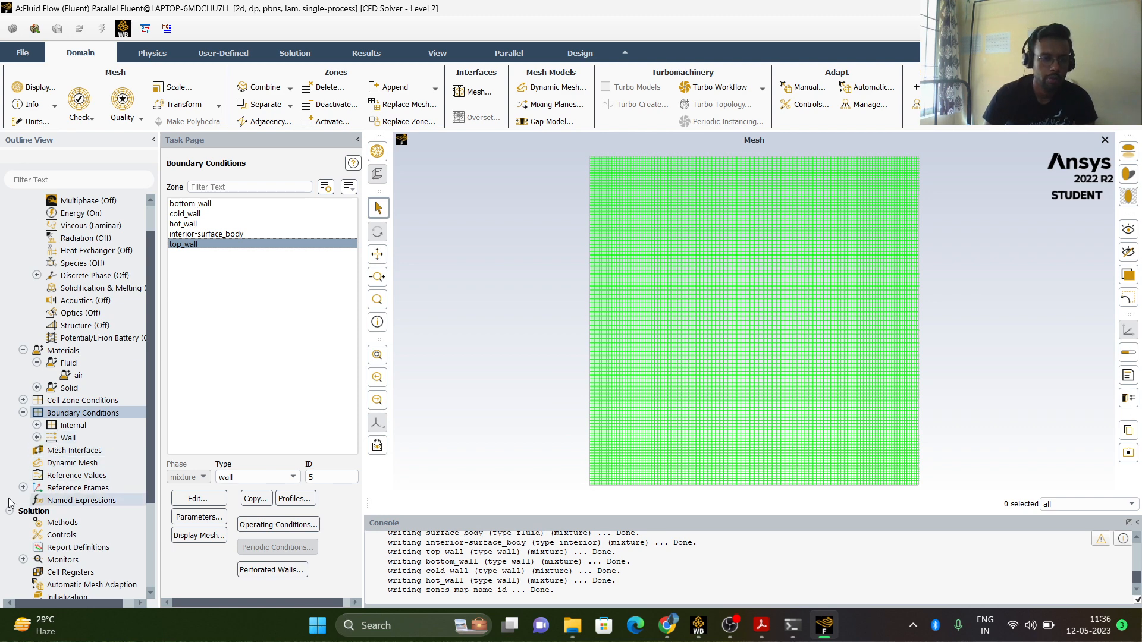
{"action": "scroll", "coordinate": [36, 502], "scroll_direction": "down", "scroll_amount": 2}
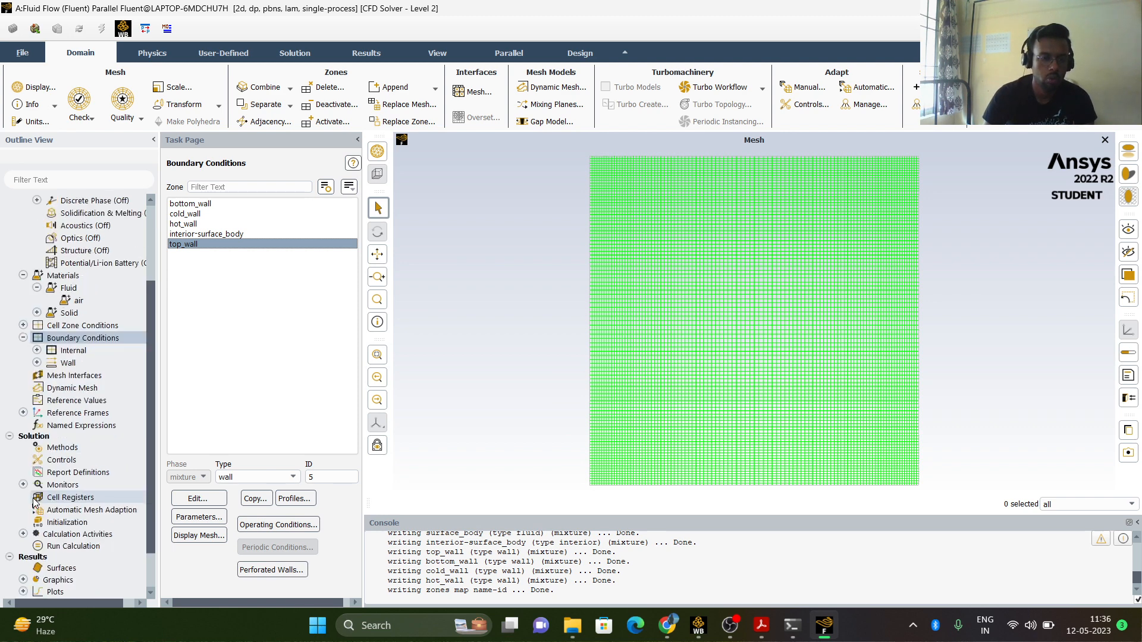
{"action": "left_click", "coordinate": [53, 546]}
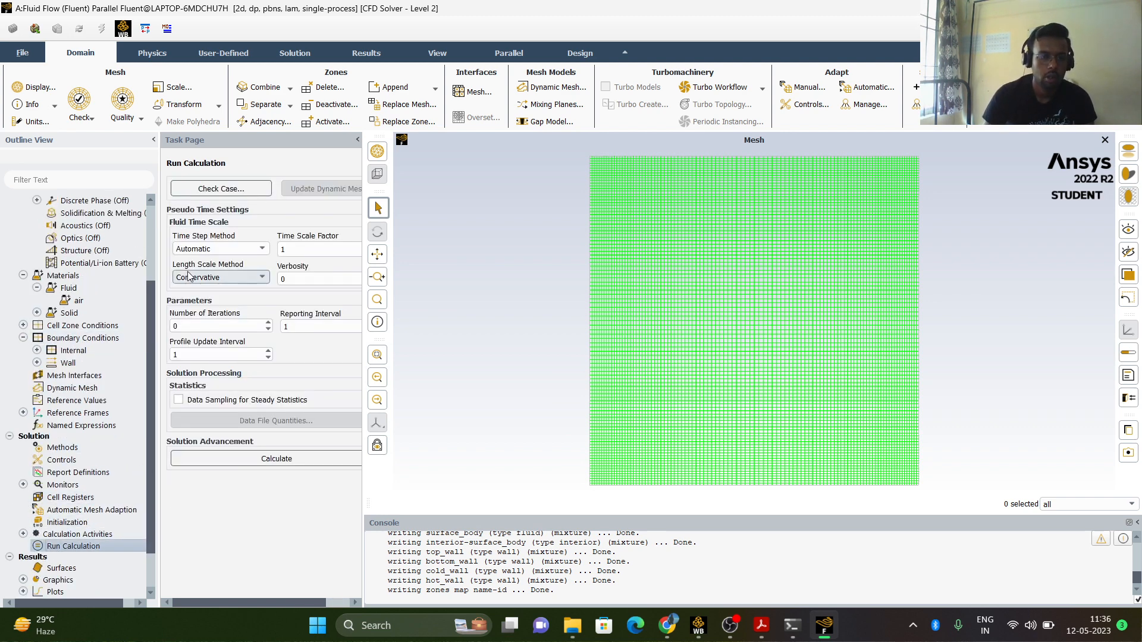
{"action": "left_click", "coordinate": [188, 321]}
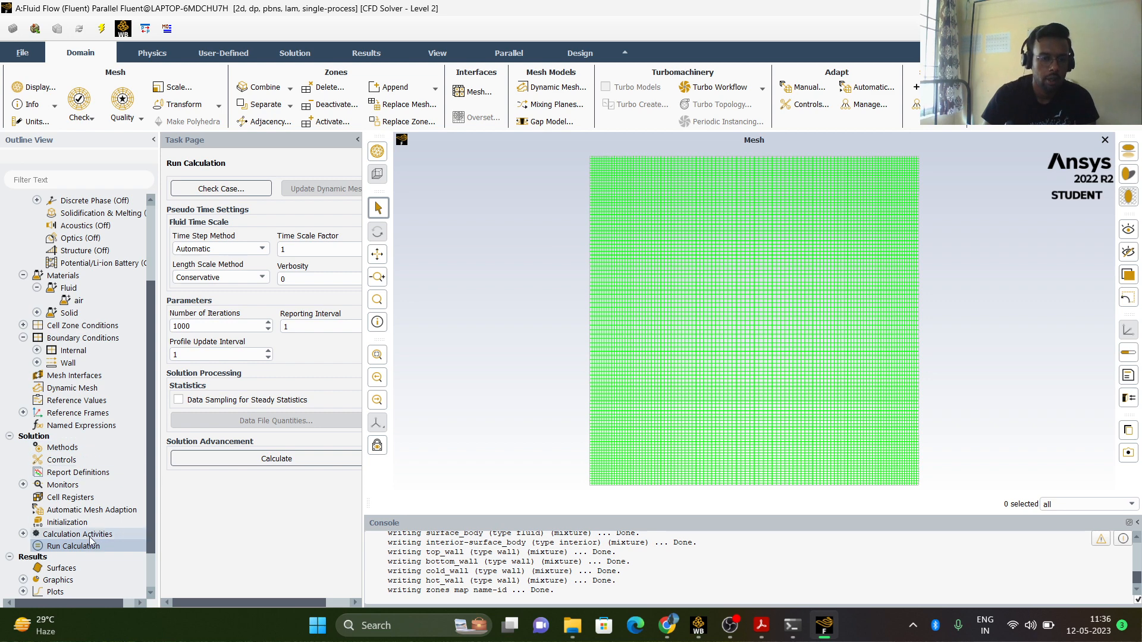
Set the solution methods to the SIMPLE pressure-velocity coupling scheme and PRESTO! pressure discretization.
{"action": "left_click", "coordinate": [70, 522]}
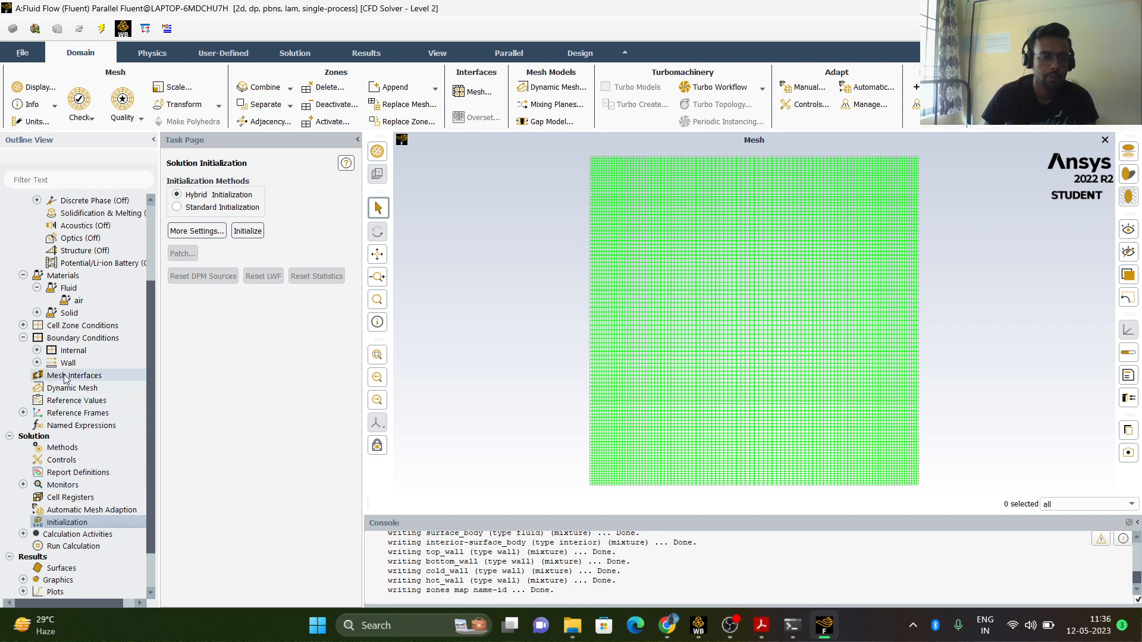
{"action": "left_click", "coordinate": [64, 447]}
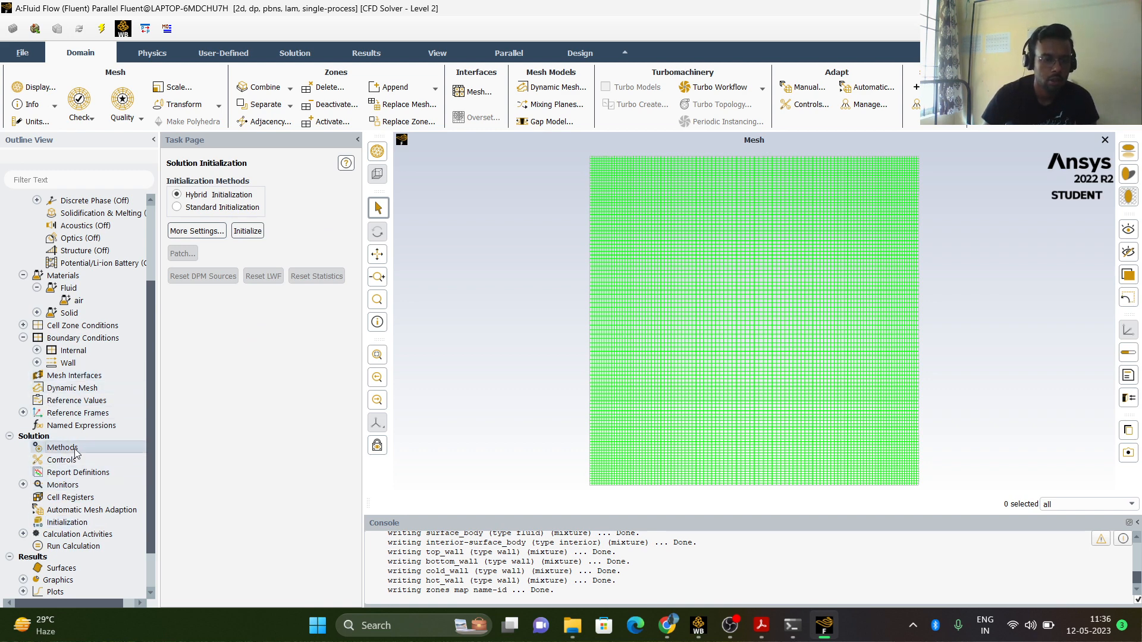
{"action": "left_click", "coordinate": [227, 205]}
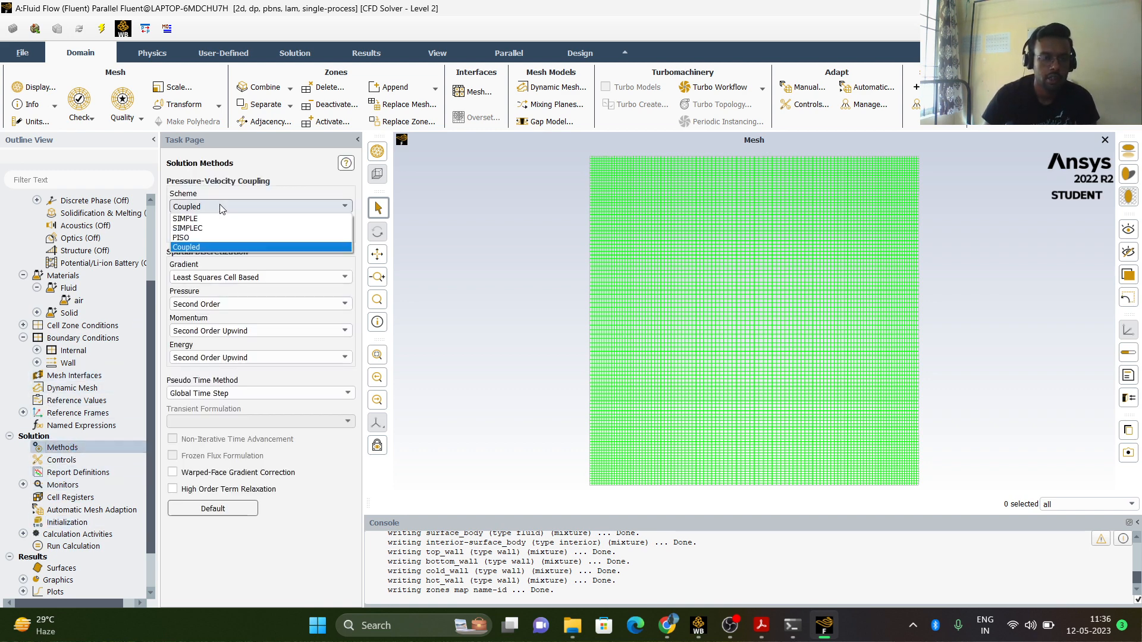
{"action": "left_click", "coordinate": [193, 217]}
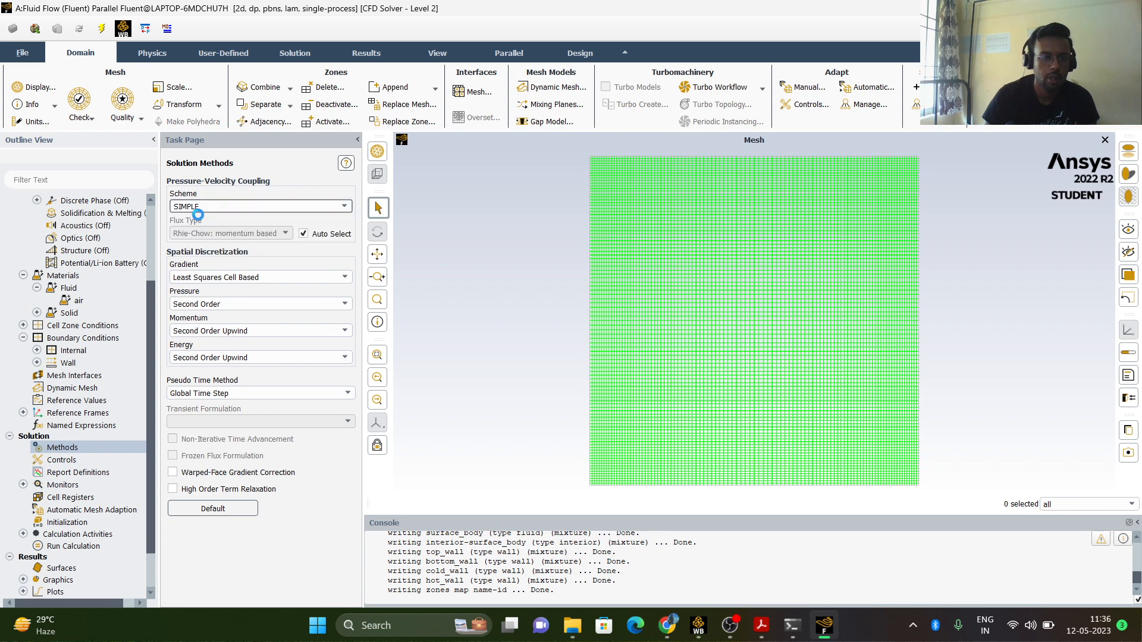
{"action": "left_click", "coordinate": [220, 304]}
{"action": "left_click", "coordinate": [208, 336]}
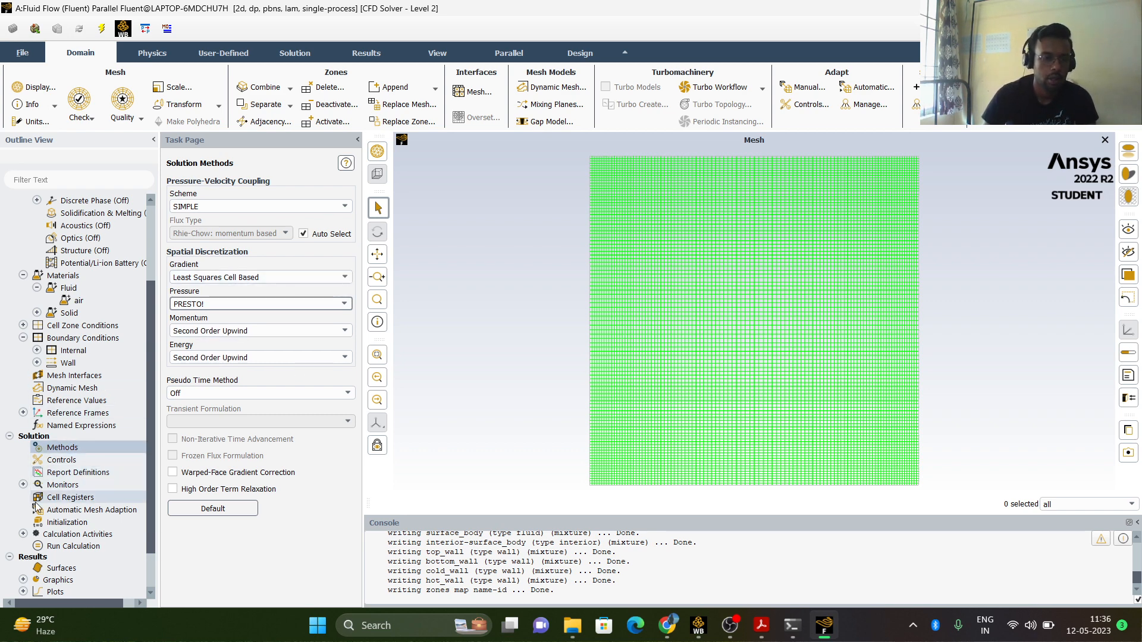
Initialize the solution with Hybrid Initialization, run the calculation, and dismiss the completion notice.
{"action": "left_click", "coordinate": [72, 524]}
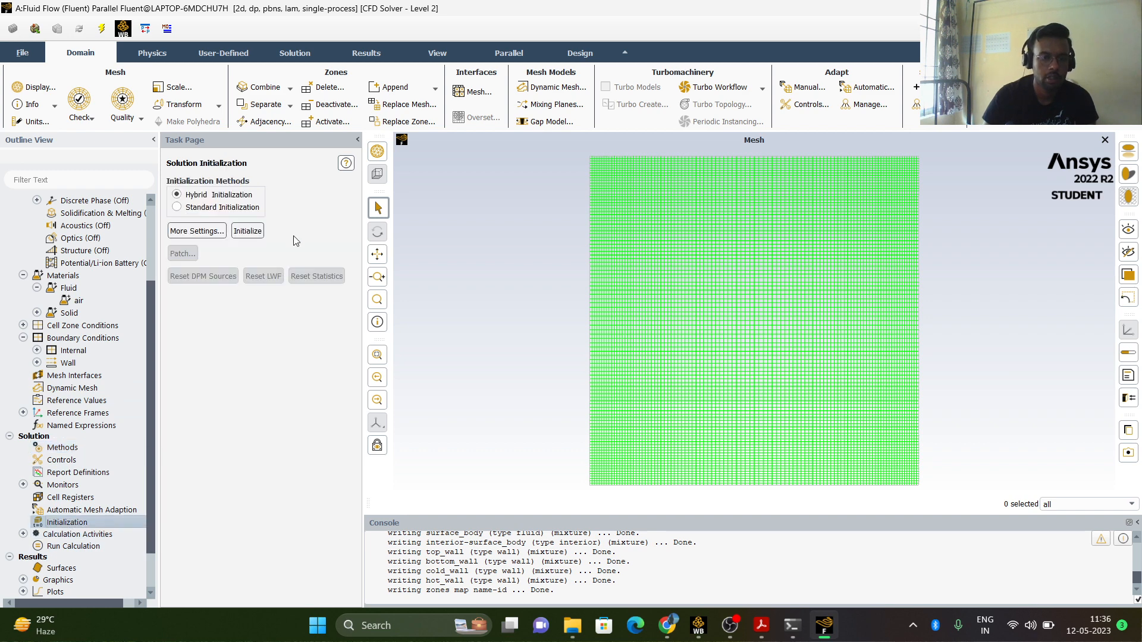
{"action": "left_click", "coordinate": [248, 230]}
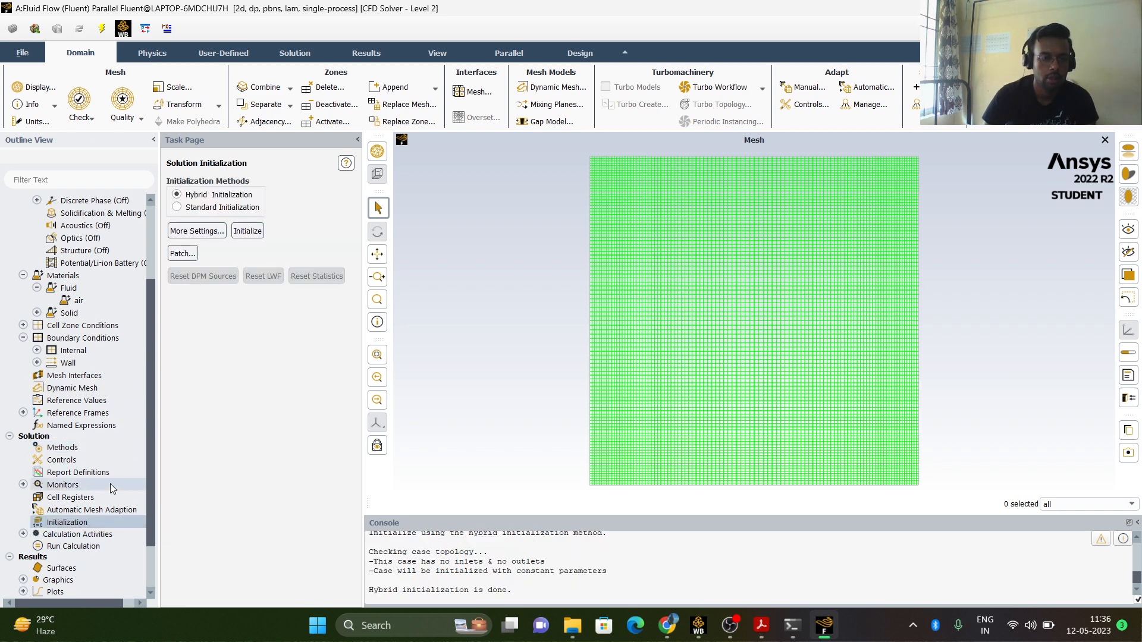
{"action": "left_click", "coordinate": [93, 548]}
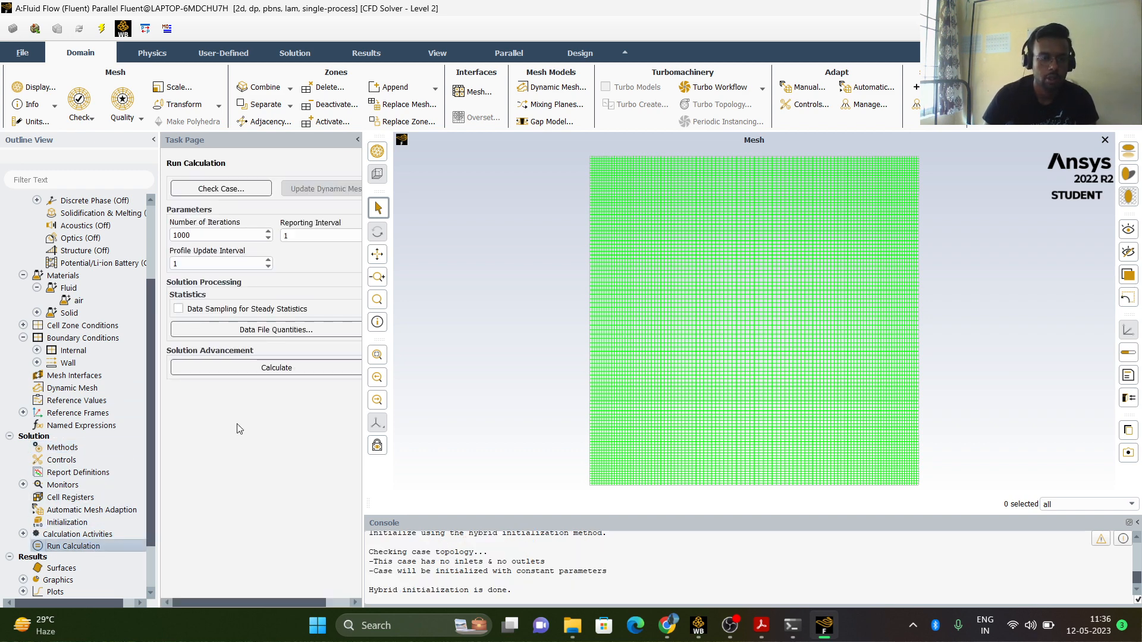
{"action": "left_click", "coordinate": [288, 365]}
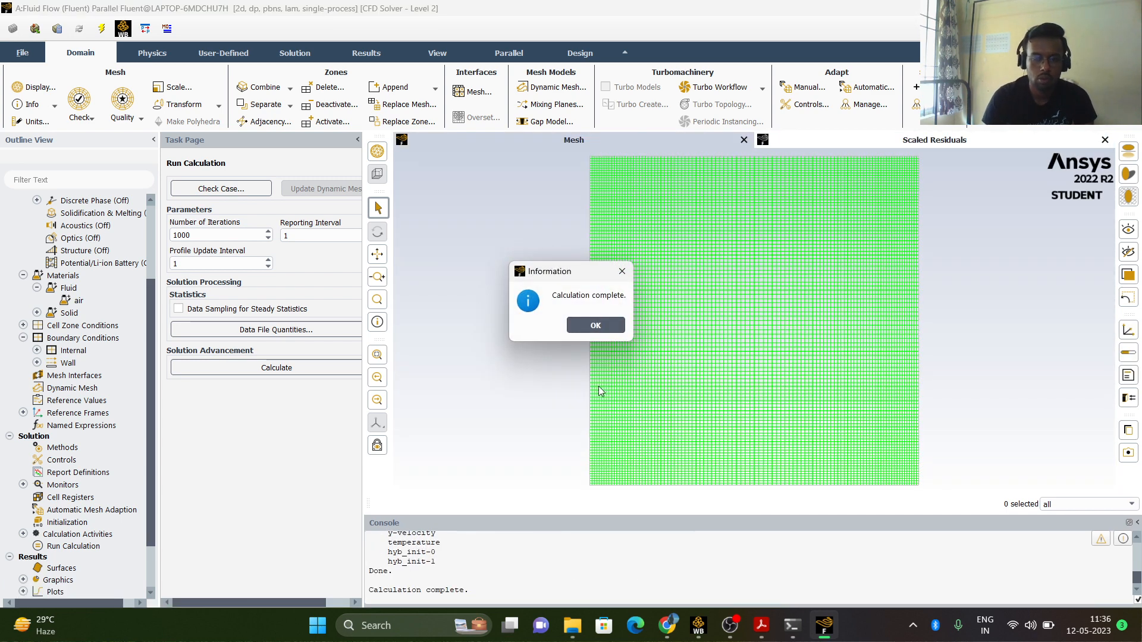
{"action": "left_click", "coordinate": [595, 326]}
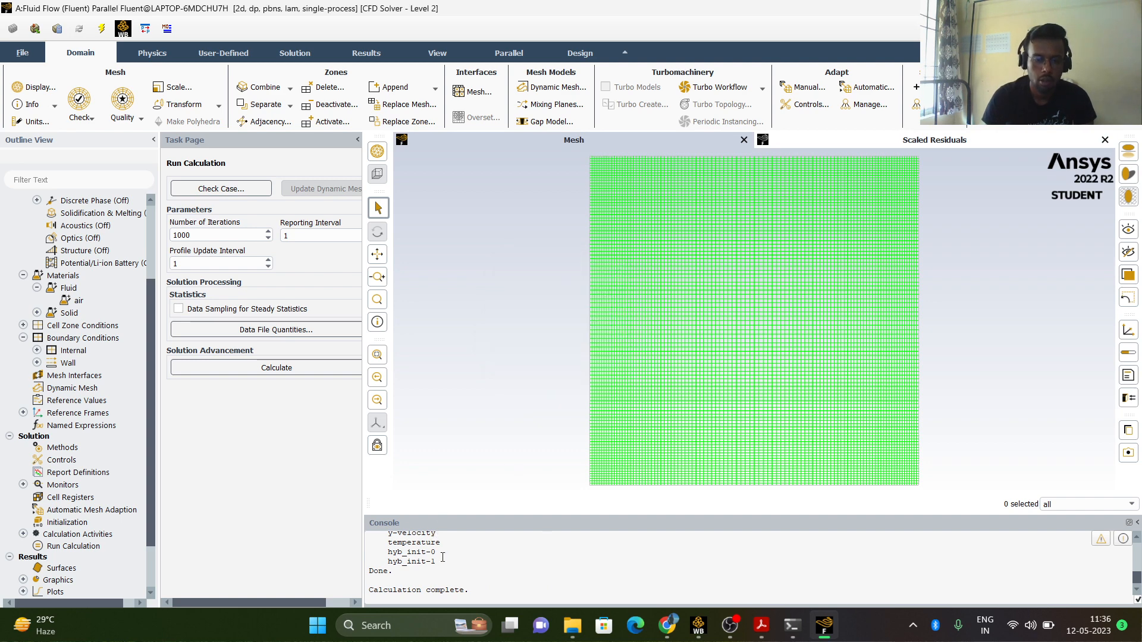
Enlarge the console and examine the final iterations of the solver output for the convergence status.
{"action": "scroll", "coordinate": [414, 577], "scroll_direction": "up", "scroll_amount": 3}
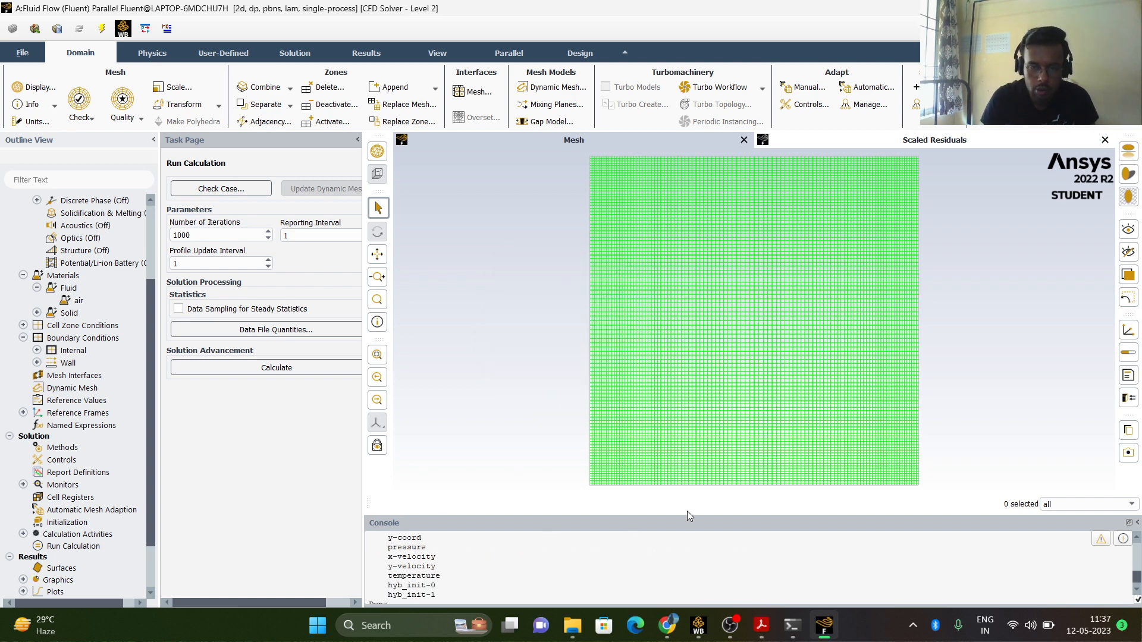
{"action": "left_click_drag", "start_coordinate": [691, 521], "coordinate": [682, 485]}
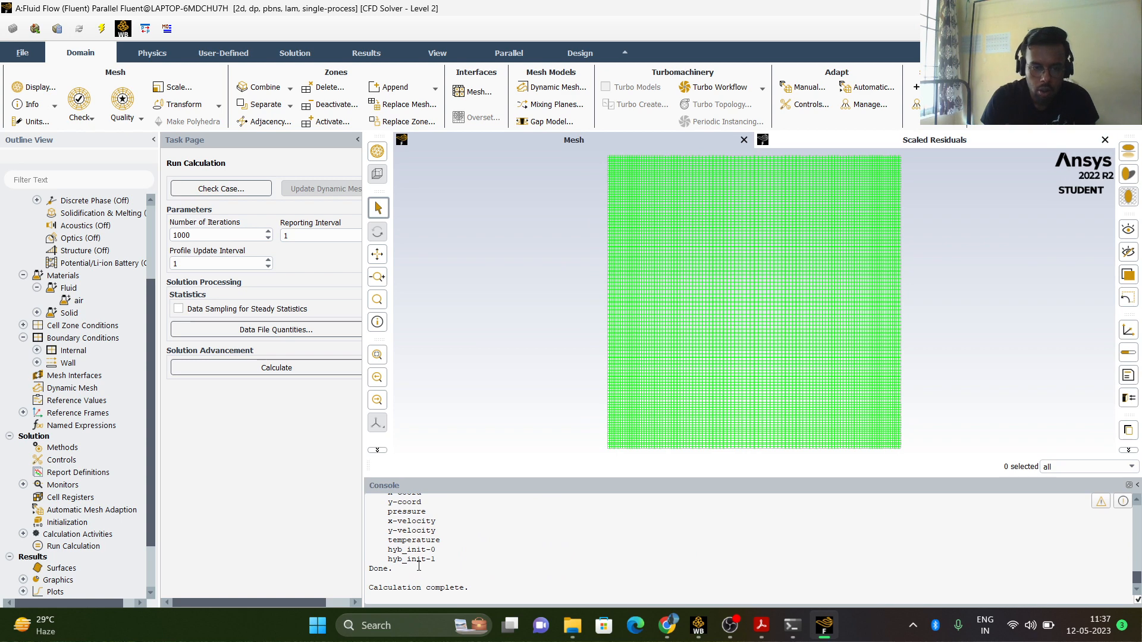
{"action": "scroll", "coordinate": [420, 569], "scroll_direction": "up", "scroll_amount": 3}
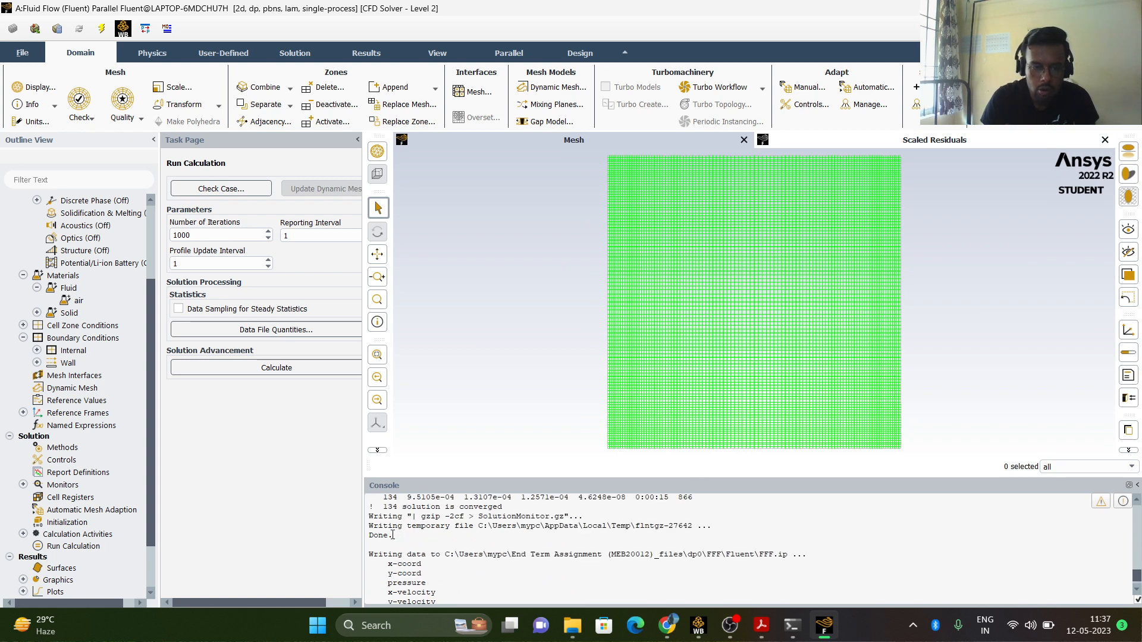
{"action": "scroll", "coordinate": [419, 537], "scroll_direction": "up", "scroll_amount": 2}
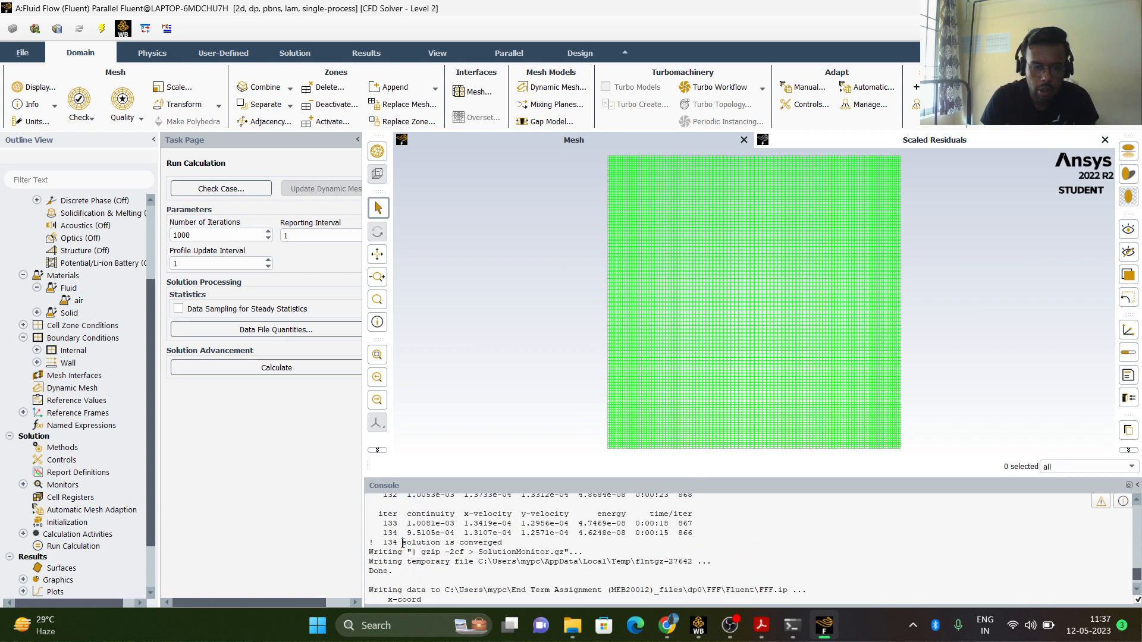
{"action": "left_click_drag", "start_coordinate": [403, 543], "coordinate": [504, 544]}
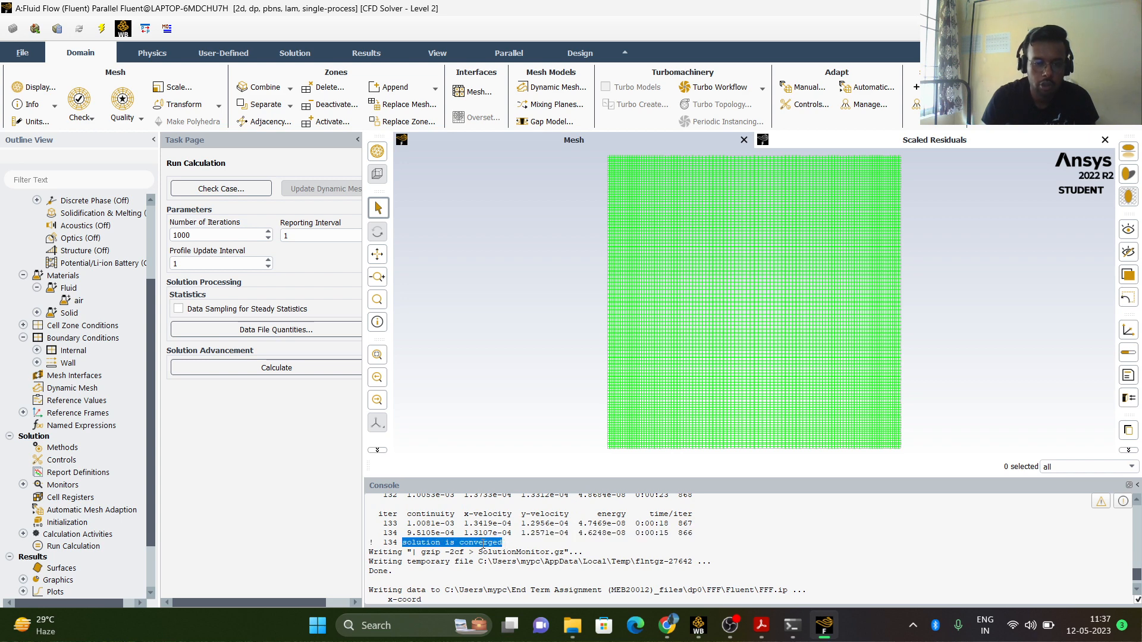
Clear the text selection in the console and shrink the console to give the mesh display more height.
{"action": "left_click", "coordinate": [544, 546]}
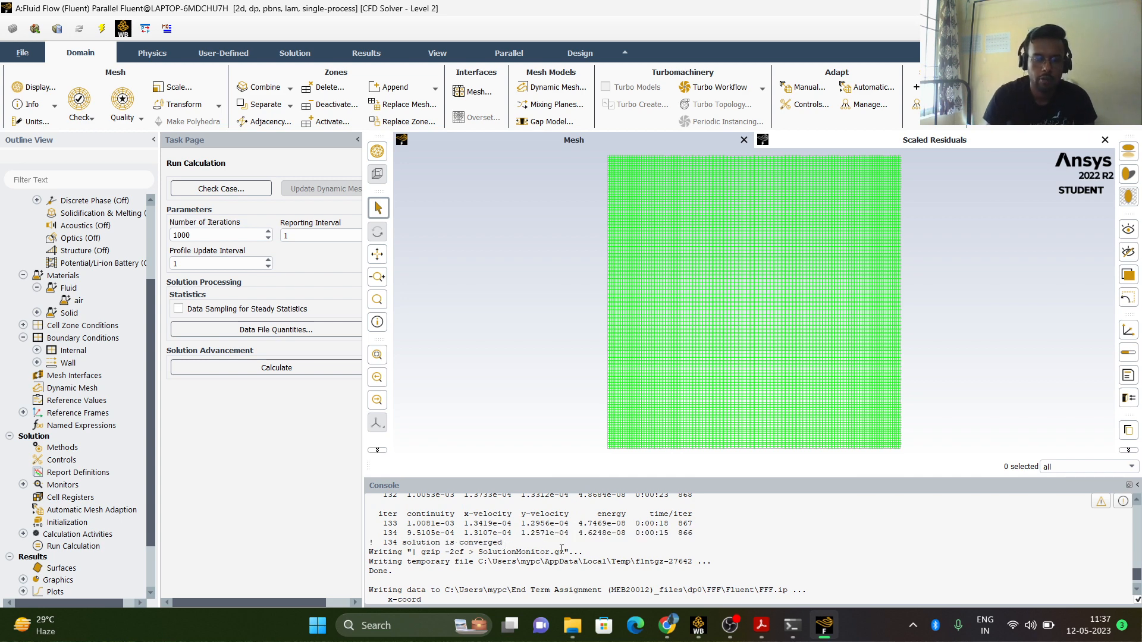
{"action": "scroll", "coordinate": [559, 549], "scroll_direction": "down", "scroll_amount": 4}
{"action": "scroll", "coordinate": [541, 548], "scroll_direction": "up", "scroll_amount": 4}
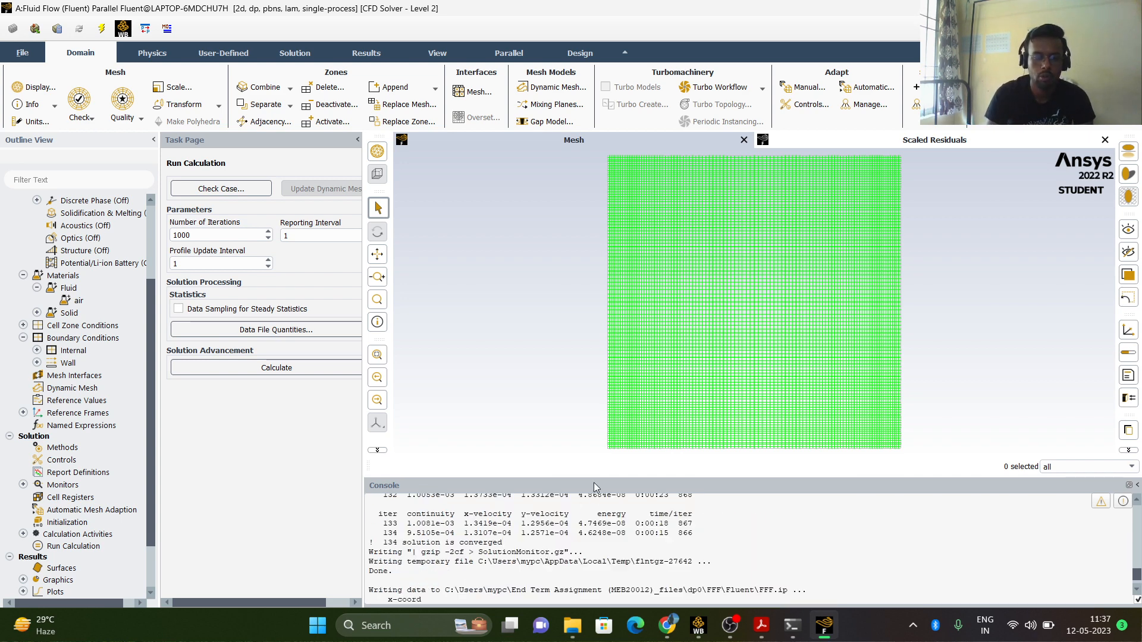
{"action": "left_click_drag", "start_coordinate": [595, 477], "coordinate": [595, 505]}
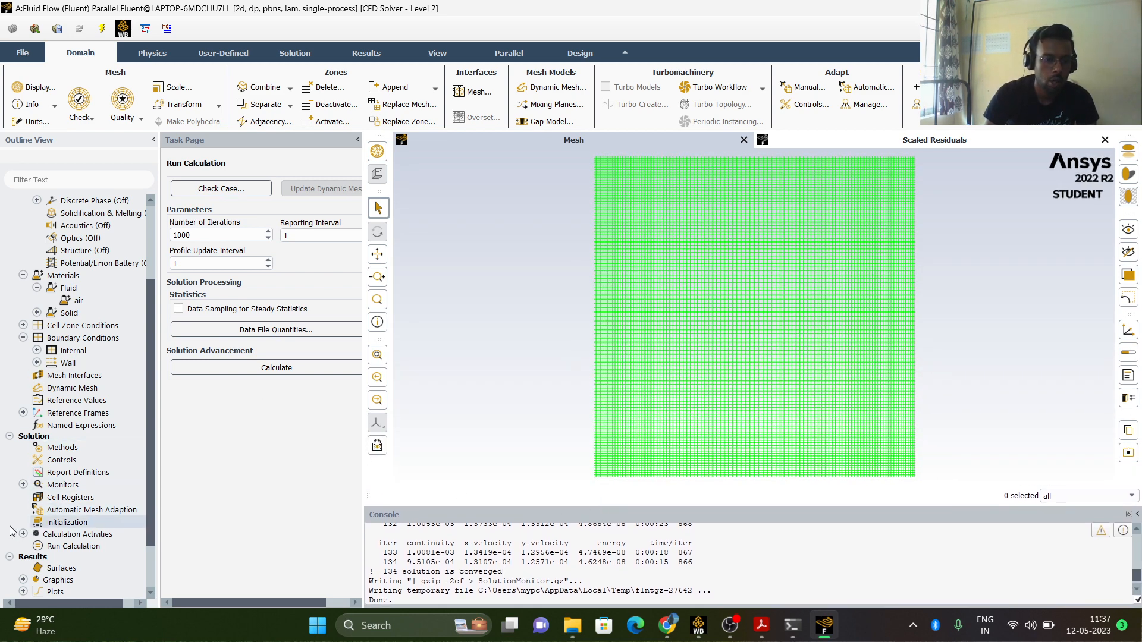
Switch to Acrobat Reader, review the plots required in the assignment's Task section, and return to Fluent.
{"action": "left_click", "coordinate": [761, 628]}
{"action": "scroll", "coordinate": [270, 427], "scroll_direction": "down", "scroll_amount": 3}
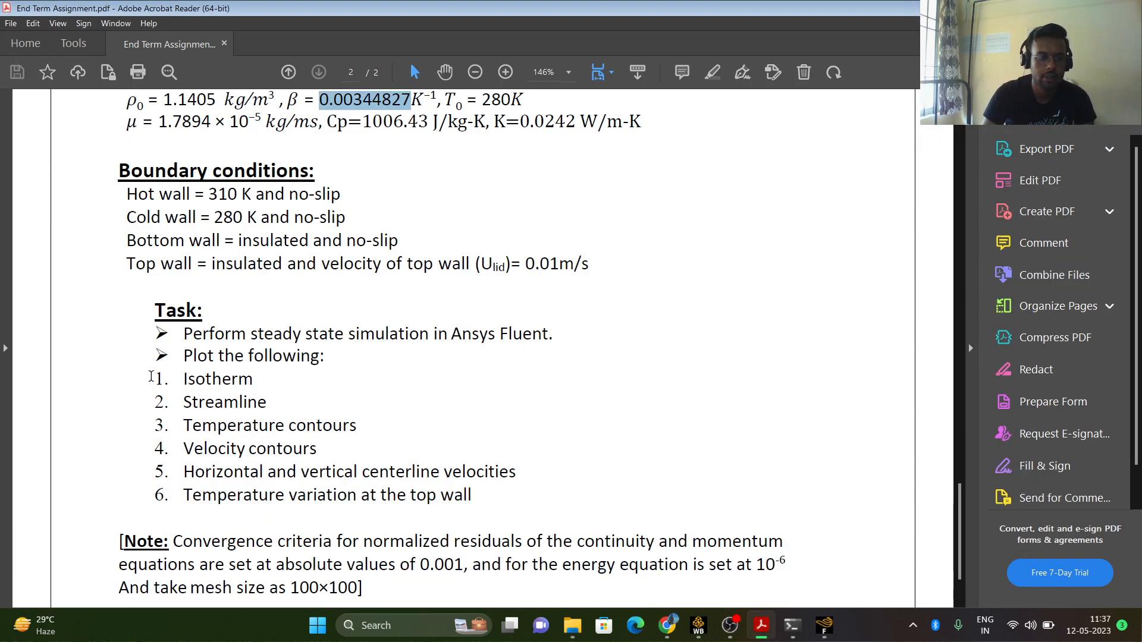
{"action": "left_click_drag", "start_coordinate": [151, 377], "coordinate": [477, 510]}
{"action": "double_click", "coordinate": [250, 382]}
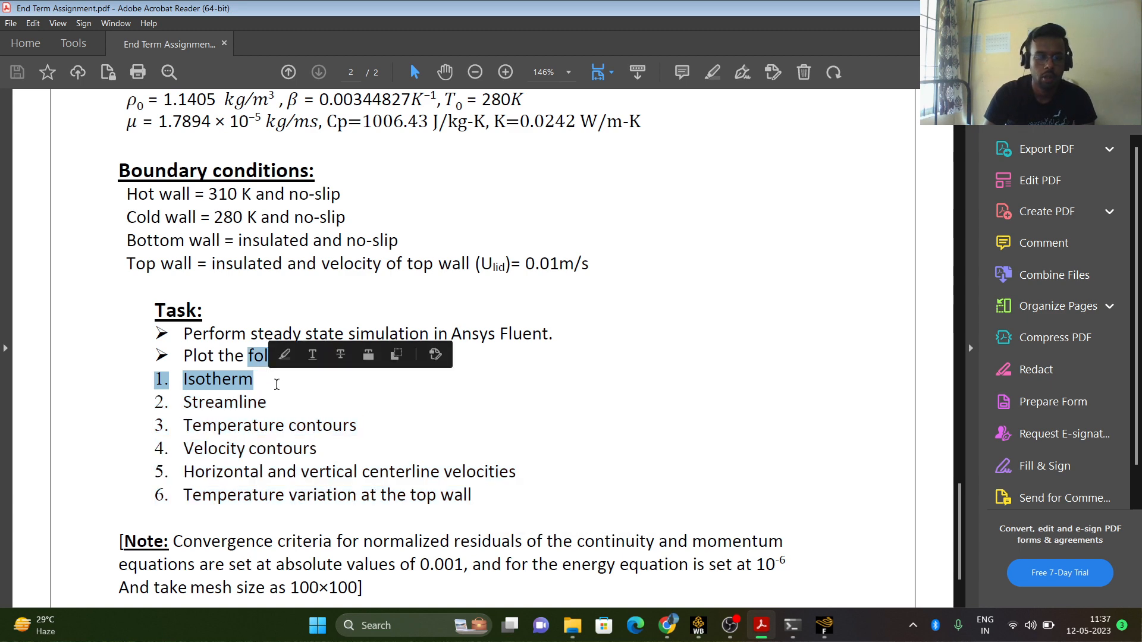
{"action": "left_click", "coordinate": [498, 394]}
{"action": "left_click", "coordinate": [824, 625]}
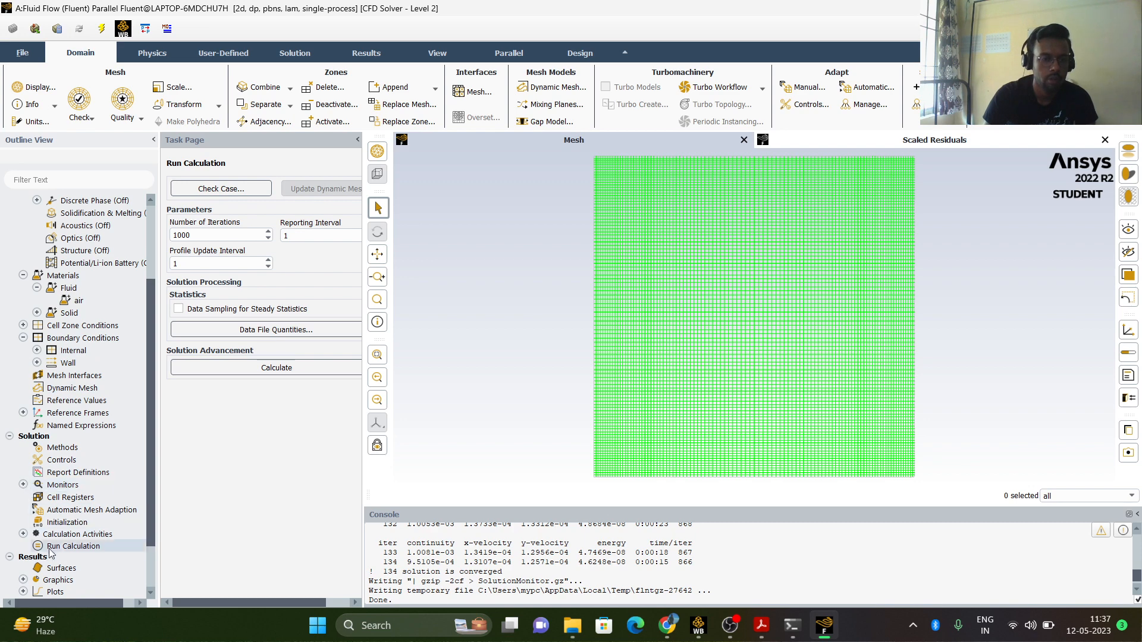
Create and display an unfilled static temperature contour plot named isotherm, and close its settings.
{"action": "scroll", "coordinate": [30, 551], "scroll_direction": "down", "scroll_amount": 2}
{"action": "left_click", "coordinate": [23, 518]}
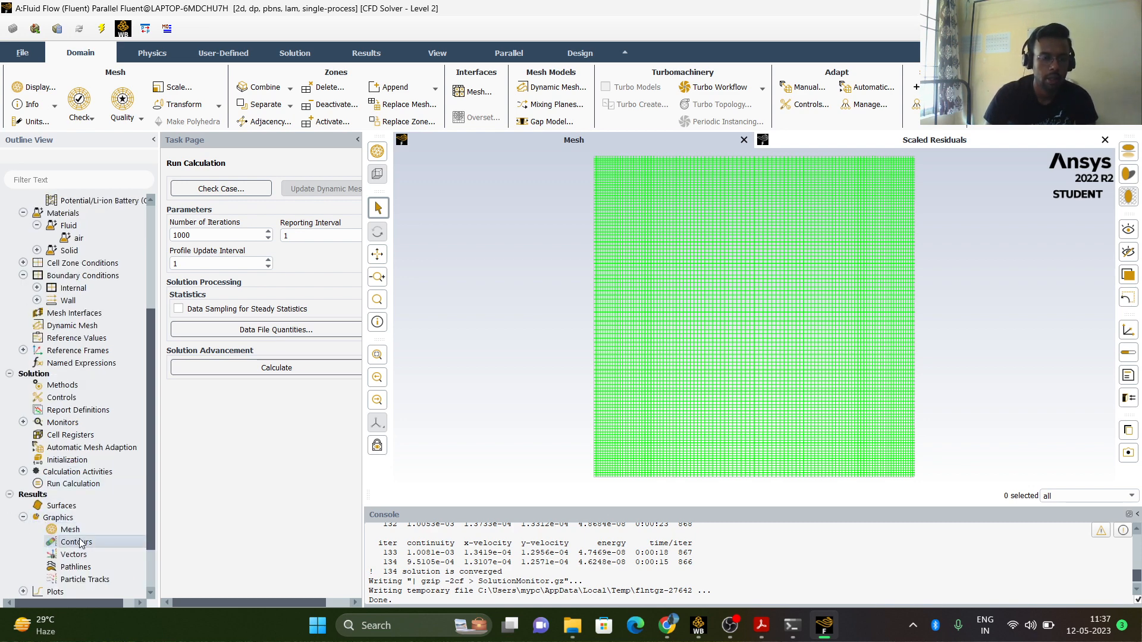
{"action": "double_click", "coordinate": [76, 542]}
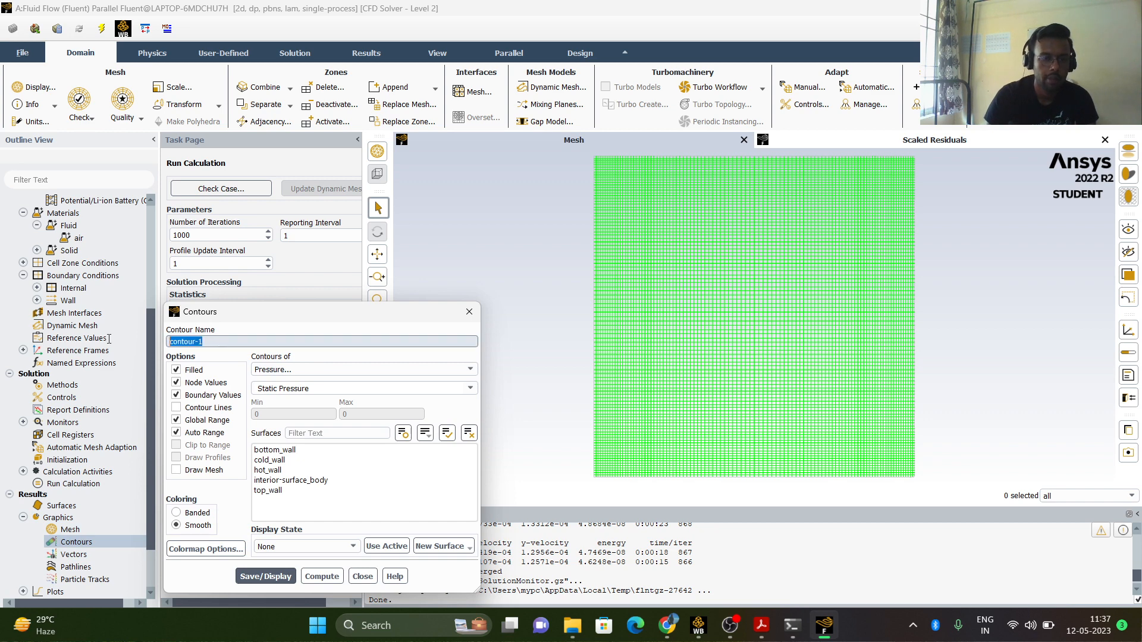
{"action": "type", "text": "isotherm"}
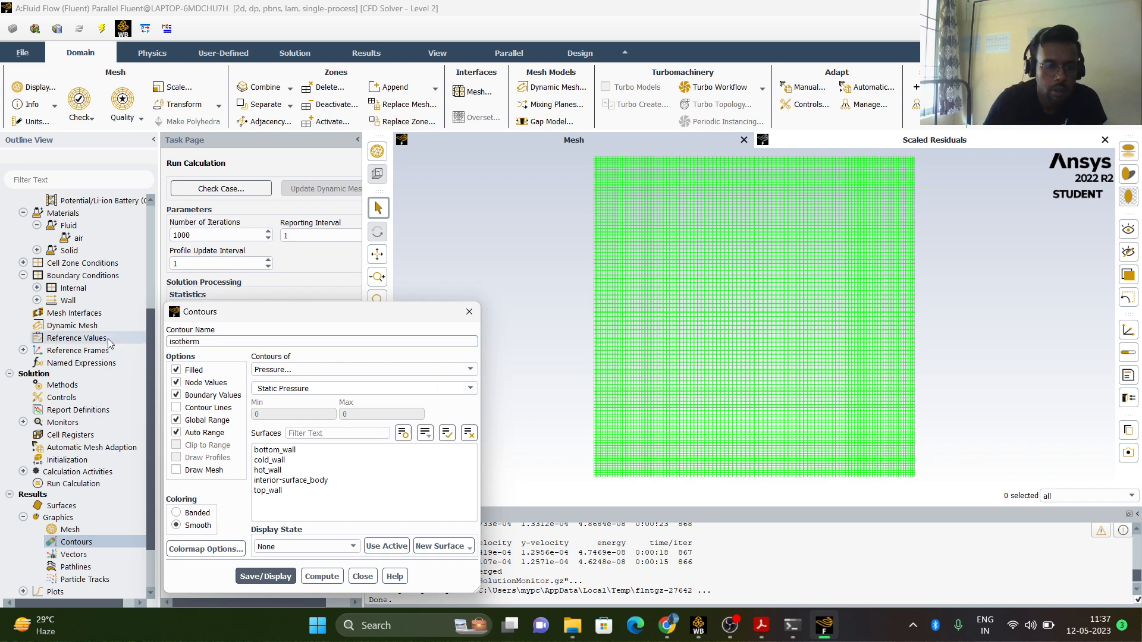
{"action": "left_click", "coordinate": [272, 370]}
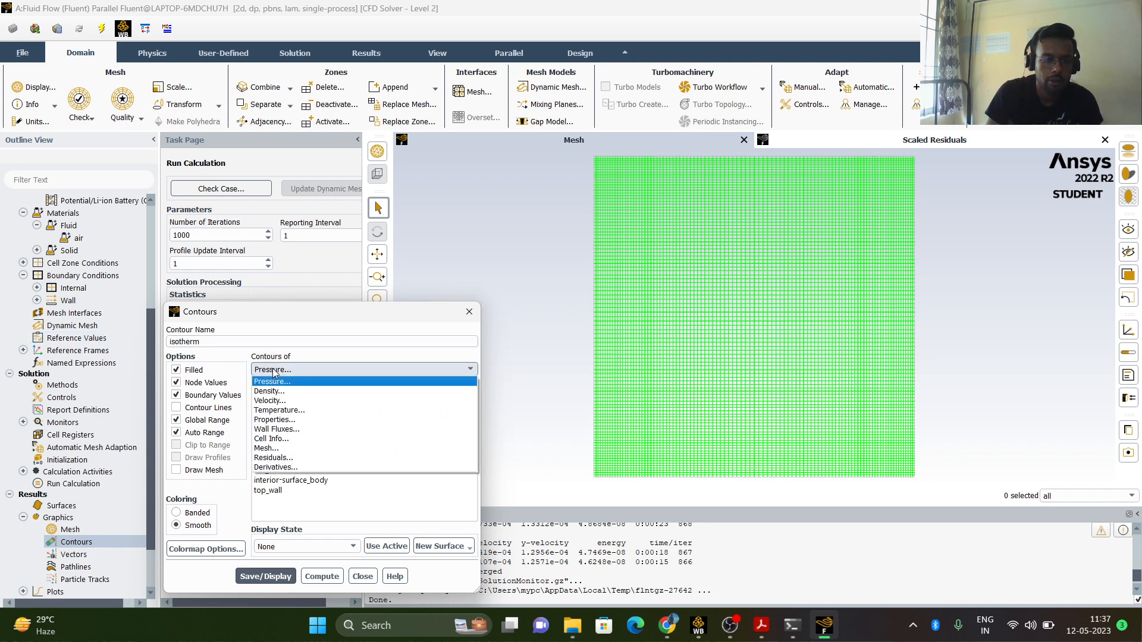
{"action": "left_click", "coordinate": [278, 411]}
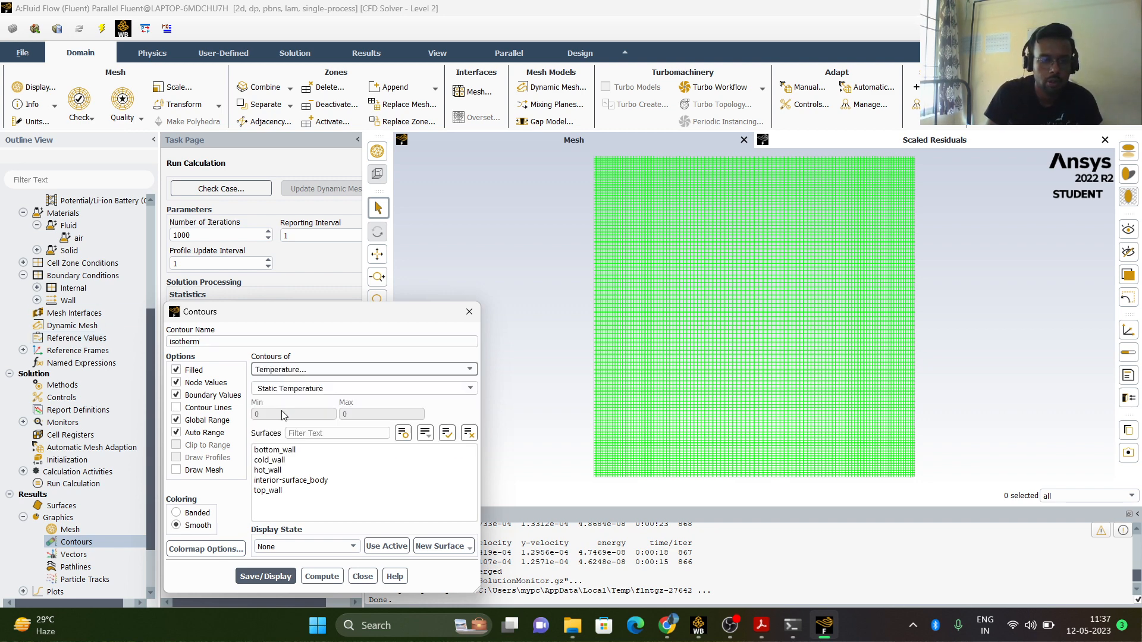
{"action": "left_click", "coordinate": [176, 371]}
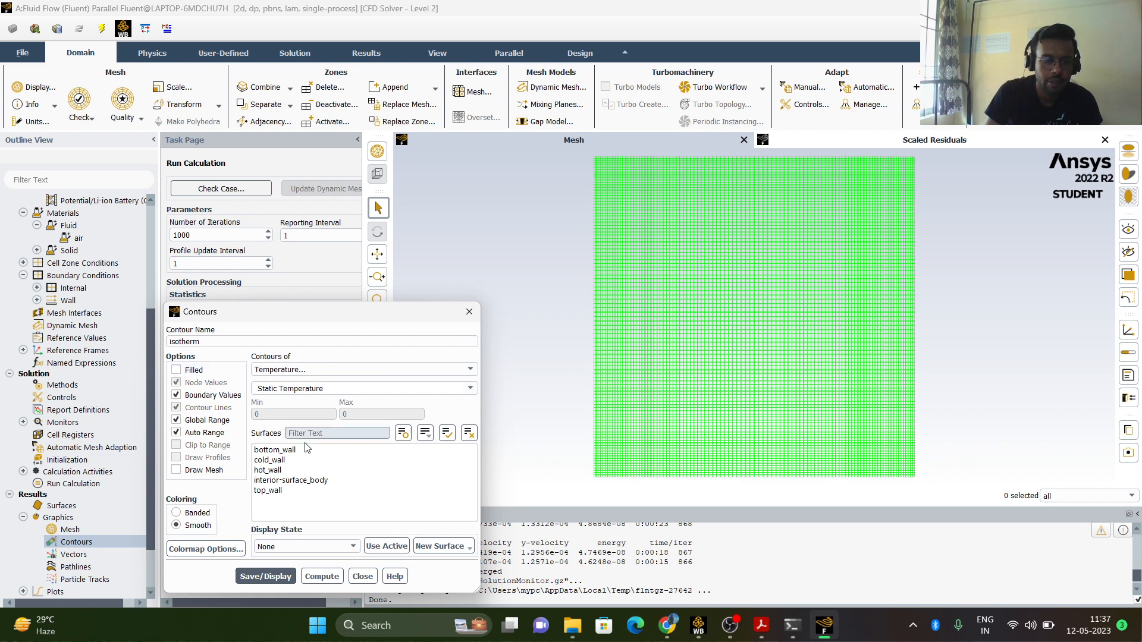
{"action": "left_click", "coordinate": [275, 577]}
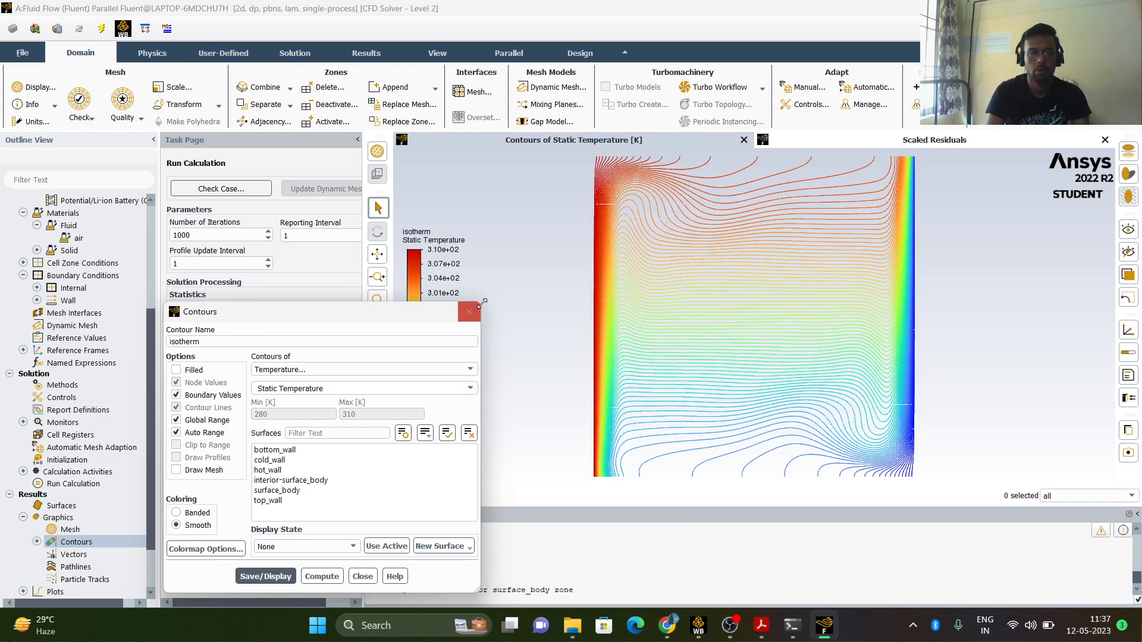
{"action": "left_click", "coordinate": [363, 576]}
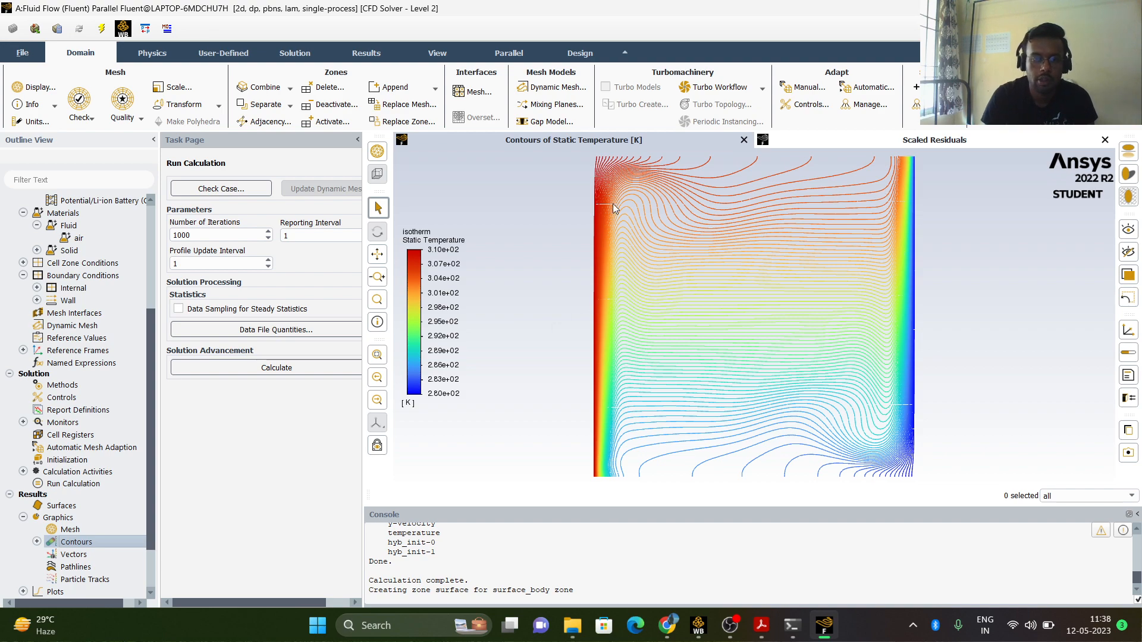
Examine the isotherm lines near the hot and cold walls and across the cavity.
{"action": "scroll", "coordinate": [620, 241], "scroll_direction": "up", "scroll_amount": 5}
{"action": "scroll", "coordinate": [617, 242], "scroll_direction": "down", "scroll_amount": 5}
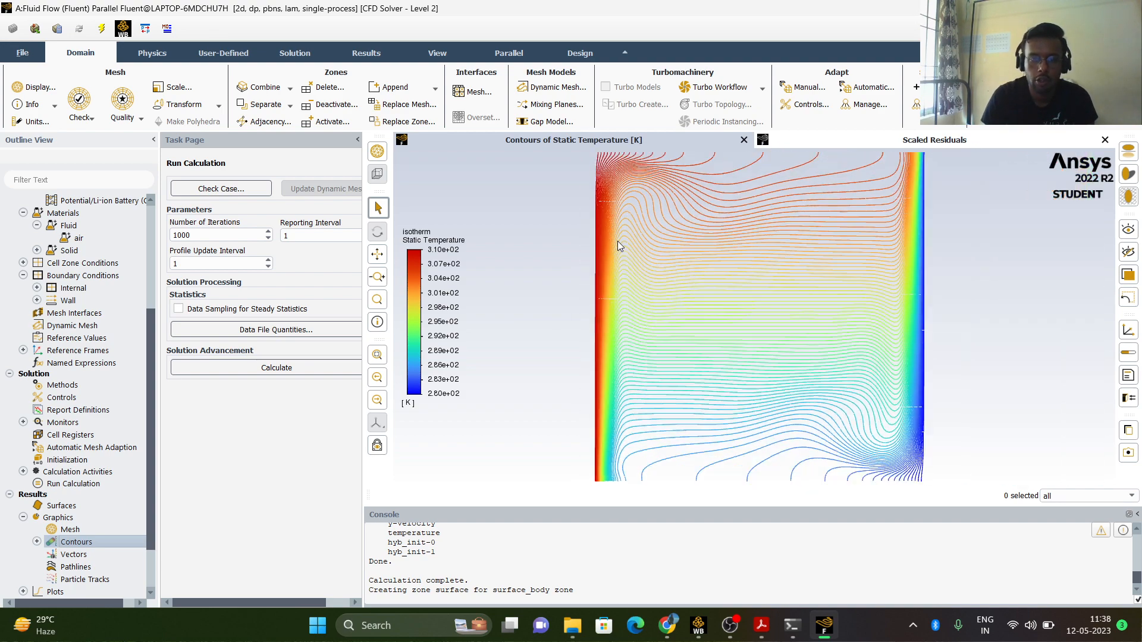
{"action": "scroll", "coordinate": [637, 227], "scroll_direction": "down", "scroll_amount": 2}
{"action": "scroll", "coordinate": [637, 228], "scroll_direction": "up", "scroll_amount": 3}
{"action": "scroll", "coordinate": [637, 229], "scroll_direction": "down", "scroll_amount": 2}
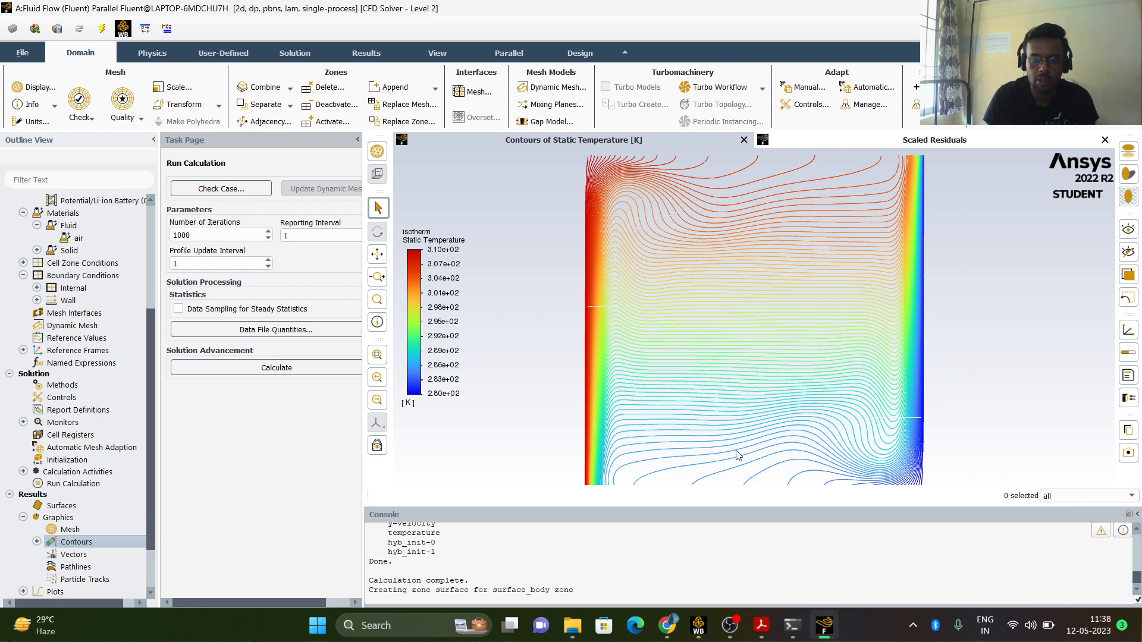
{"action": "scroll", "coordinate": [797, 396], "scroll_direction": "down", "scroll_amount": 3}
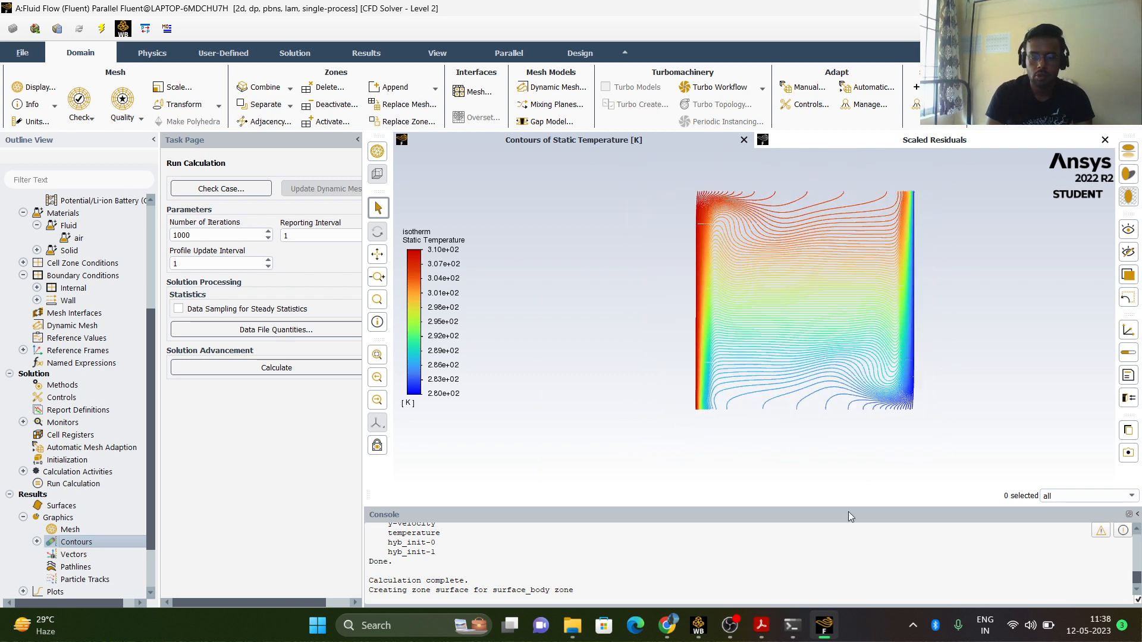
Switch to Workbench and update the Results cell of the Fluid Flow (Fluent) system.
{"action": "left_click", "coordinate": [699, 625]}
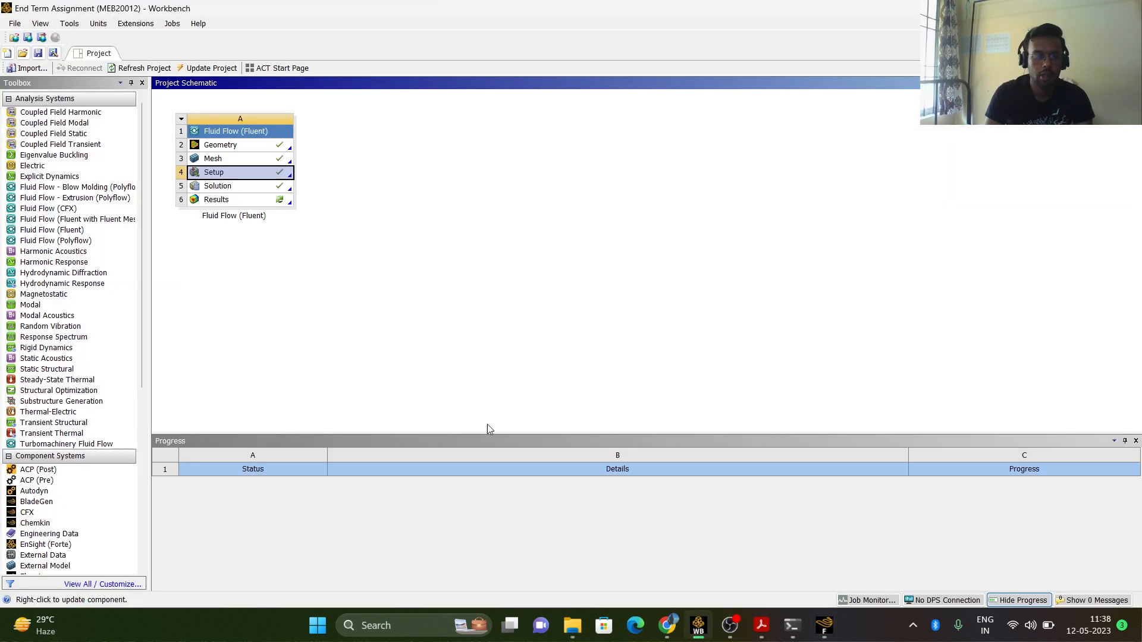
{"action": "right_click", "coordinate": [280, 199]}
{"action": "left_click", "coordinate": [304, 262]}
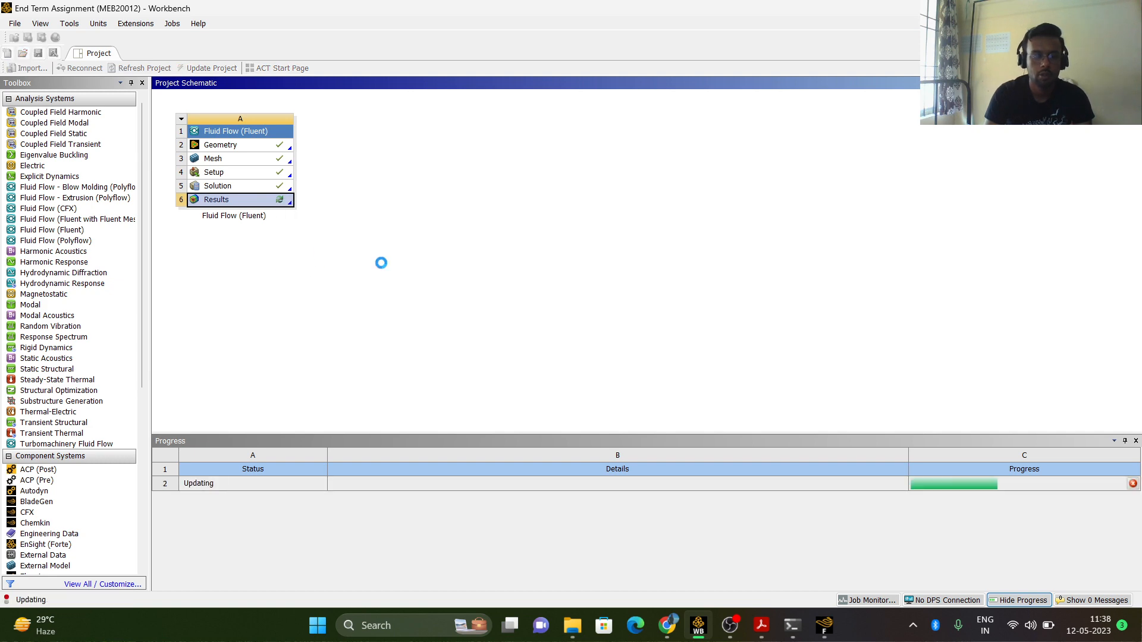
Quit Fluent, confirming the exit, and return to the Workbench project schematic.
{"action": "left_click", "coordinate": [824, 625]}
{"action": "key", "text": "alt+F4"}
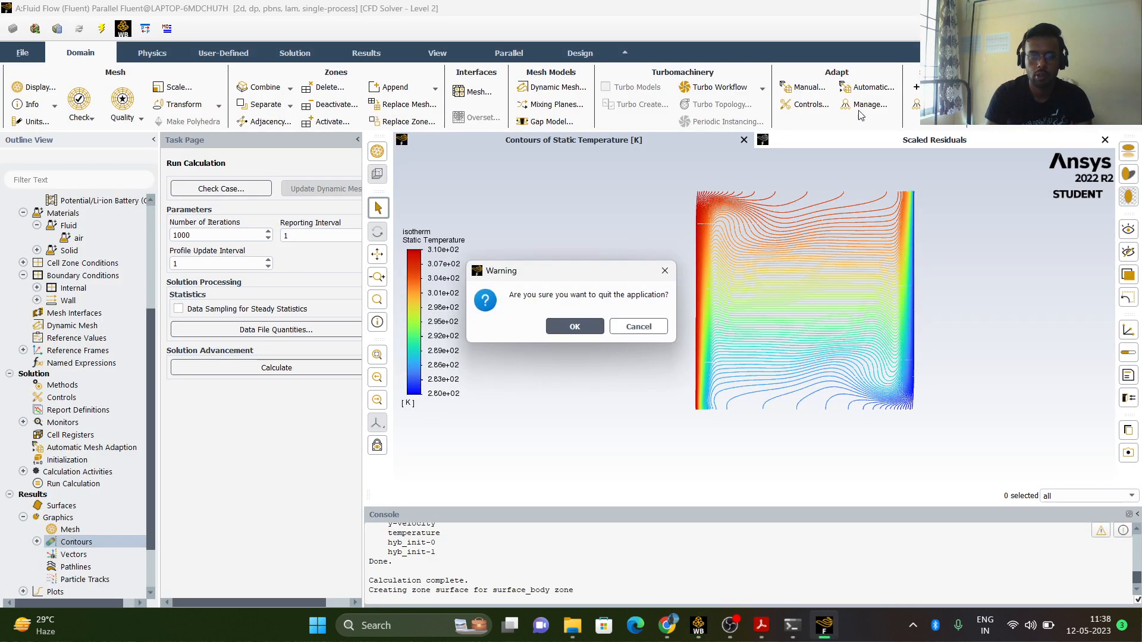
{"action": "left_click", "coordinate": [586, 327]}
{"action": "left_click", "coordinate": [262, 399]}
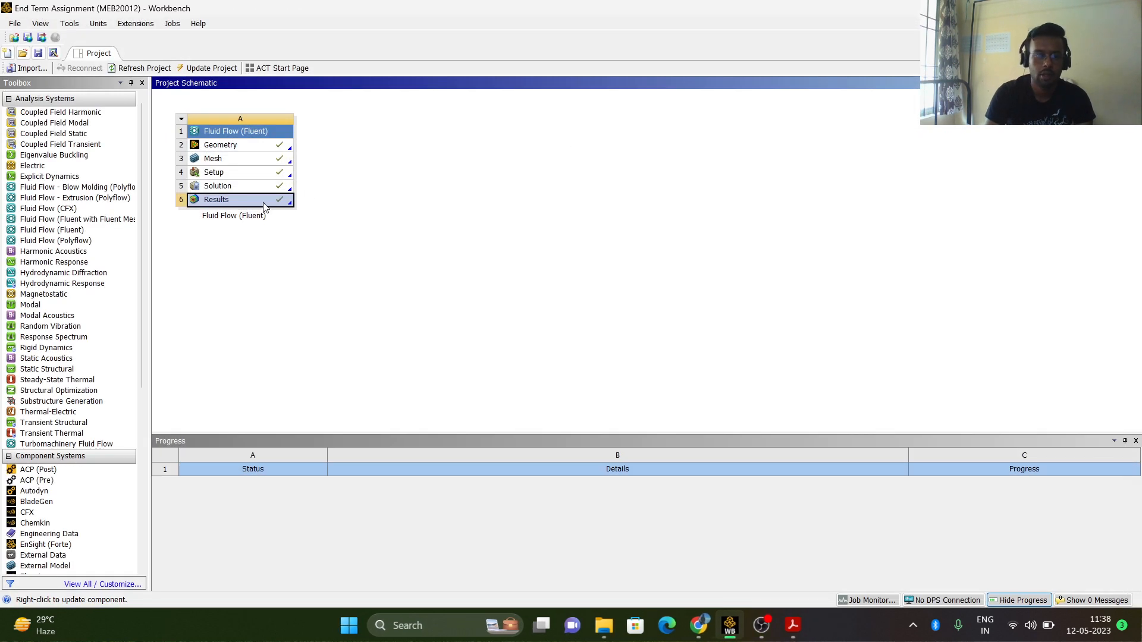
Open the Results cell for editing in CFD-Post and recheck the list of required plots in the assignment PDF.
{"action": "right_click", "coordinate": [270, 205]}
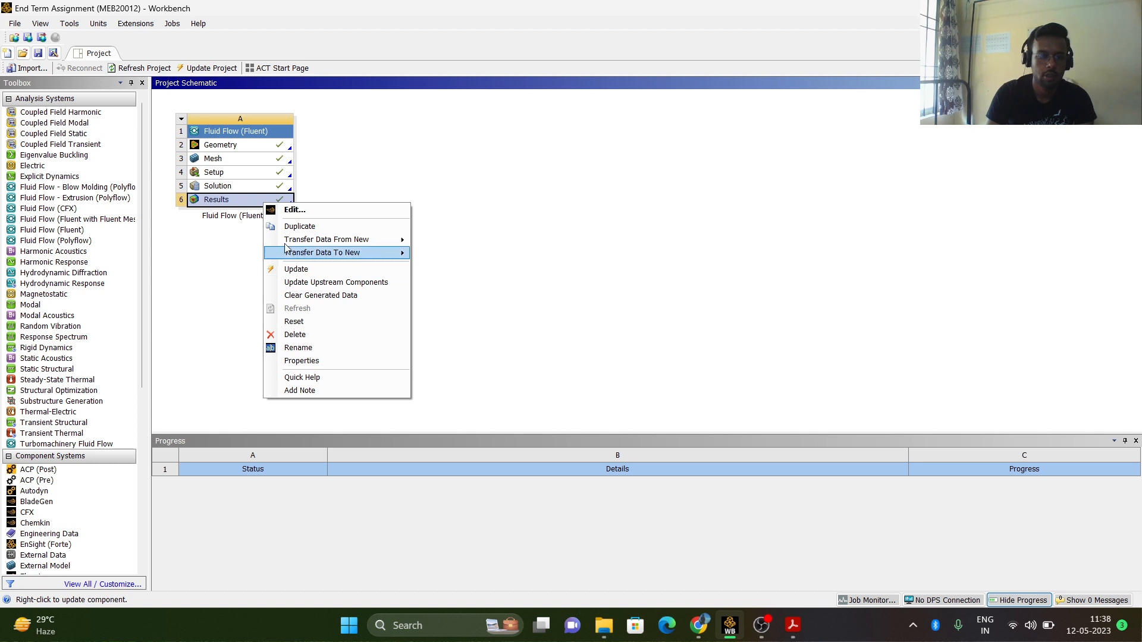
{"action": "left_click", "coordinate": [293, 210]}
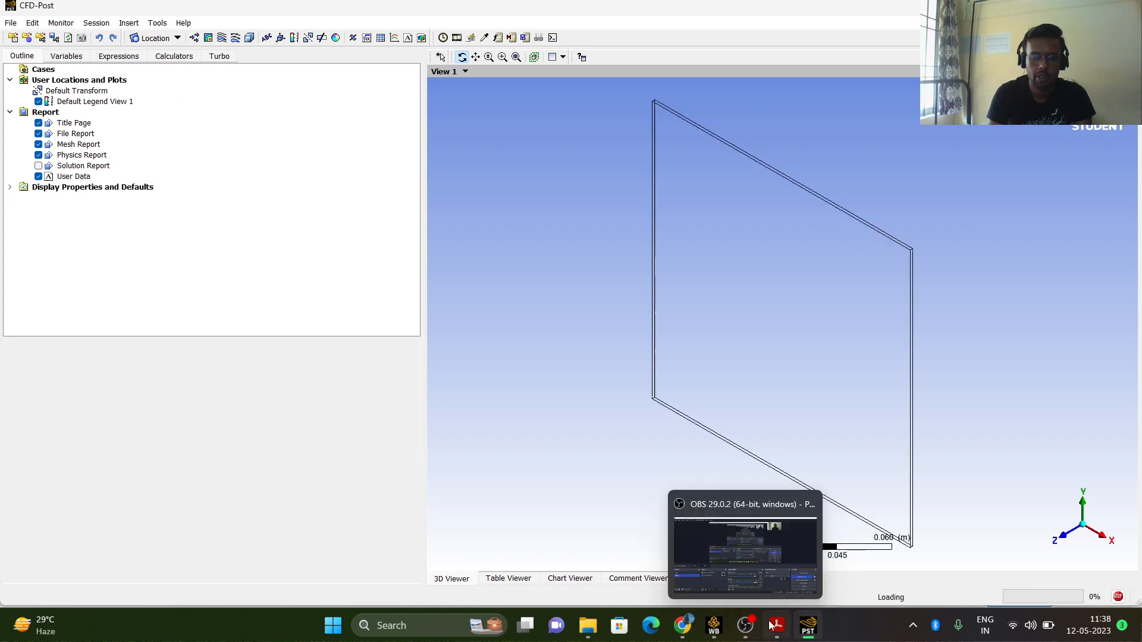
{"action": "left_click", "coordinate": [776, 626]}
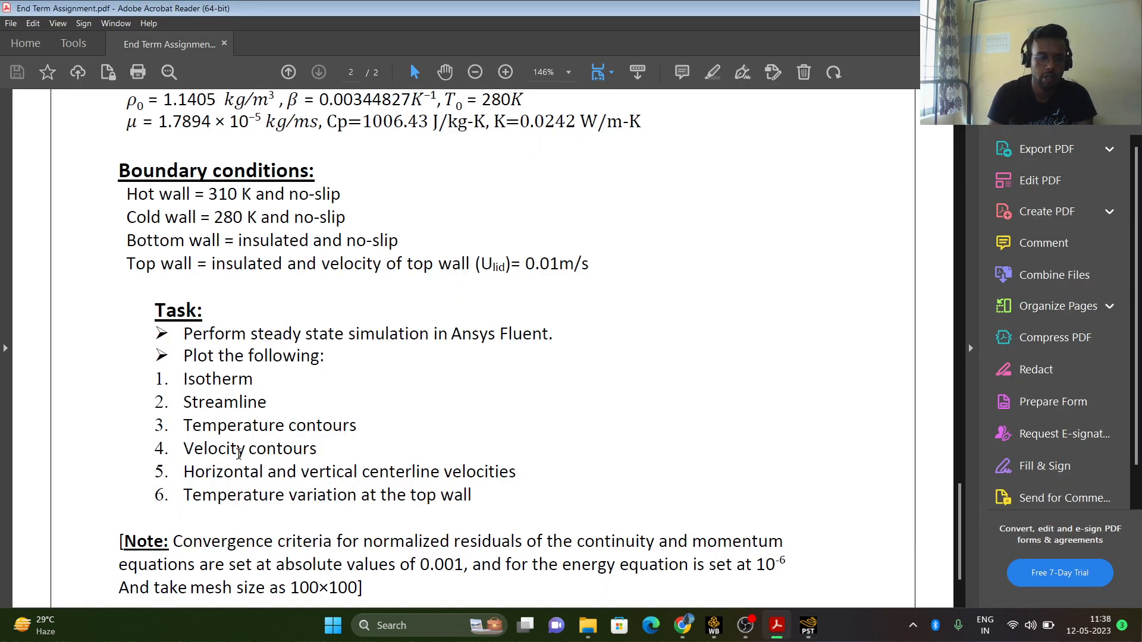
{"action": "left_click", "coordinate": [808, 626]}
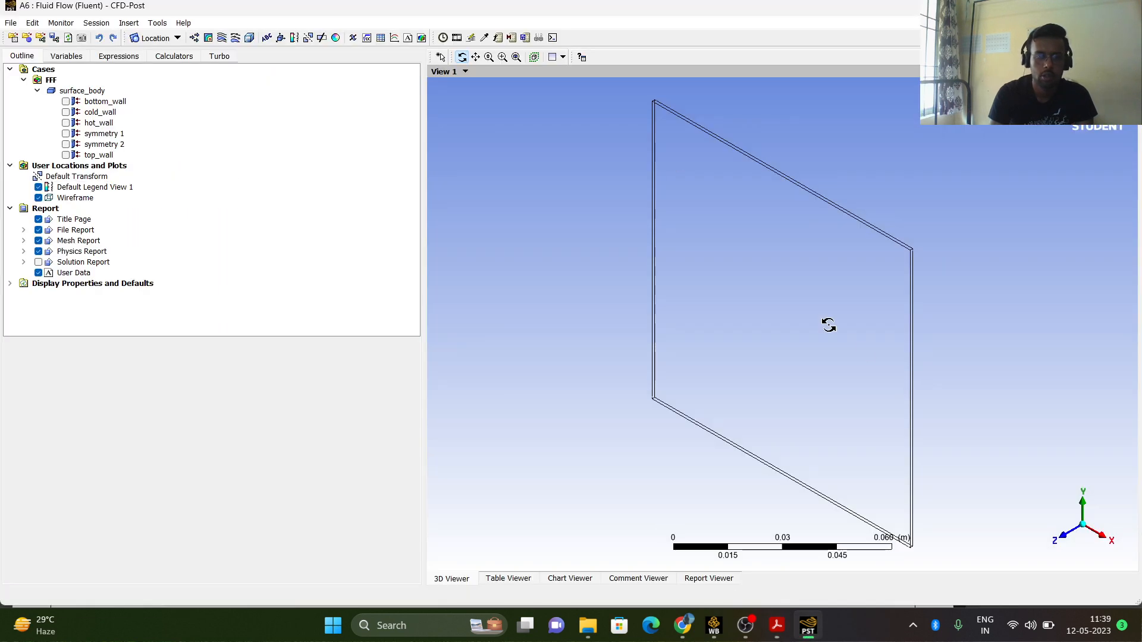
Insert a streamline plot named Velocity Streamline.
{"action": "left_click", "coordinate": [1058, 531]}
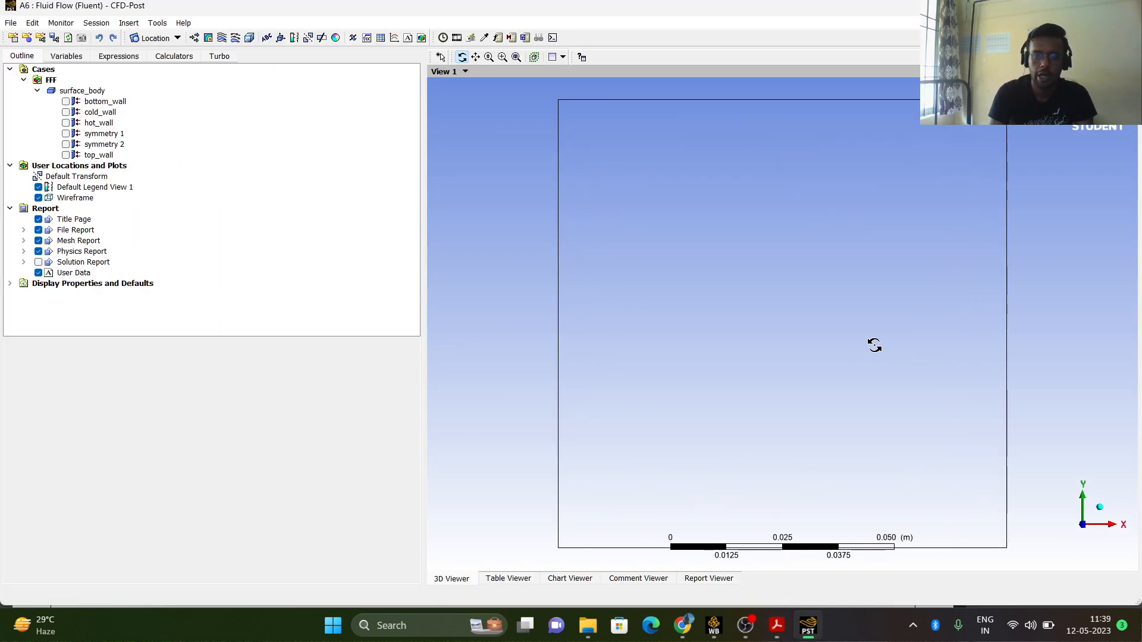
{"action": "left_click", "coordinate": [127, 22]}
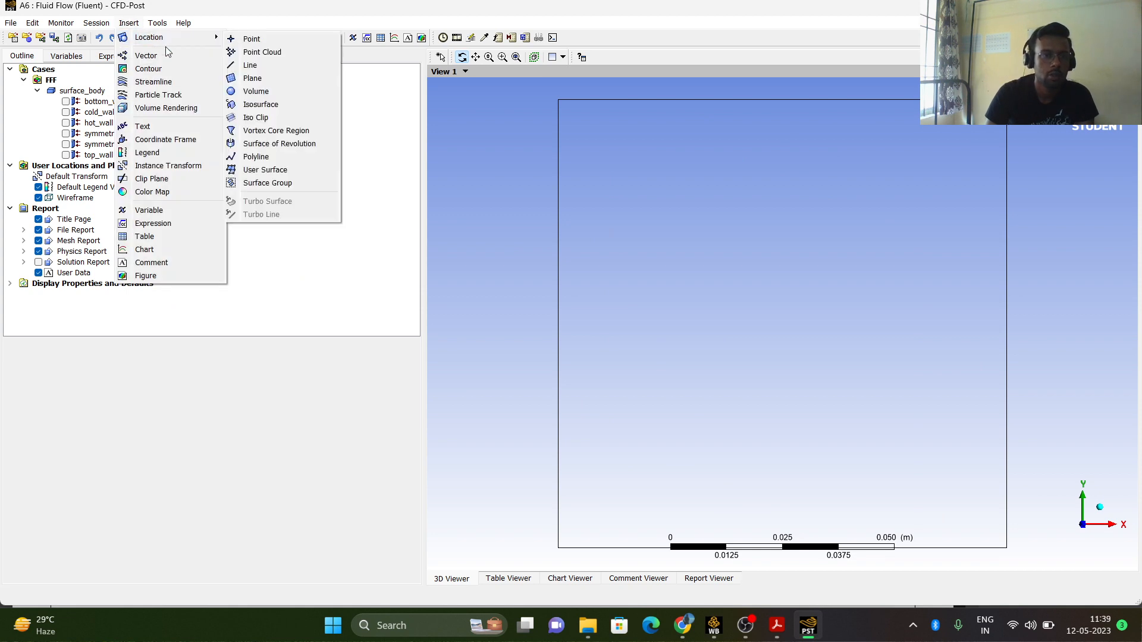
{"action": "left_click", "coordinate": [160, 81]}
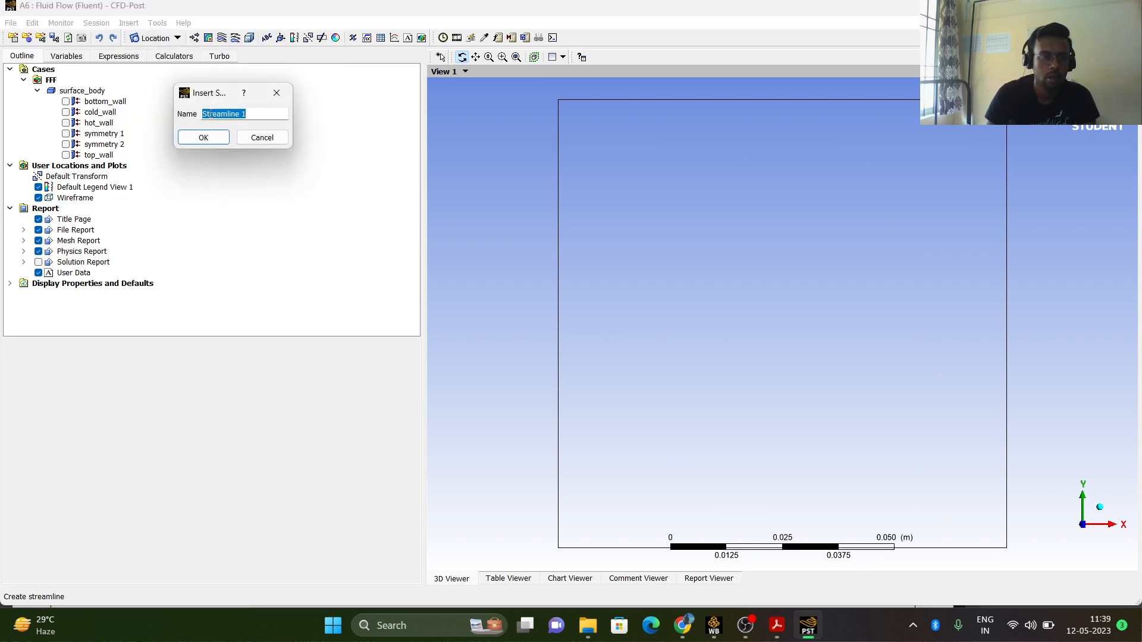
{"action": "left_click", "coordinate": [257, 115]}
{"action": "key", "text": "BackSpace"}
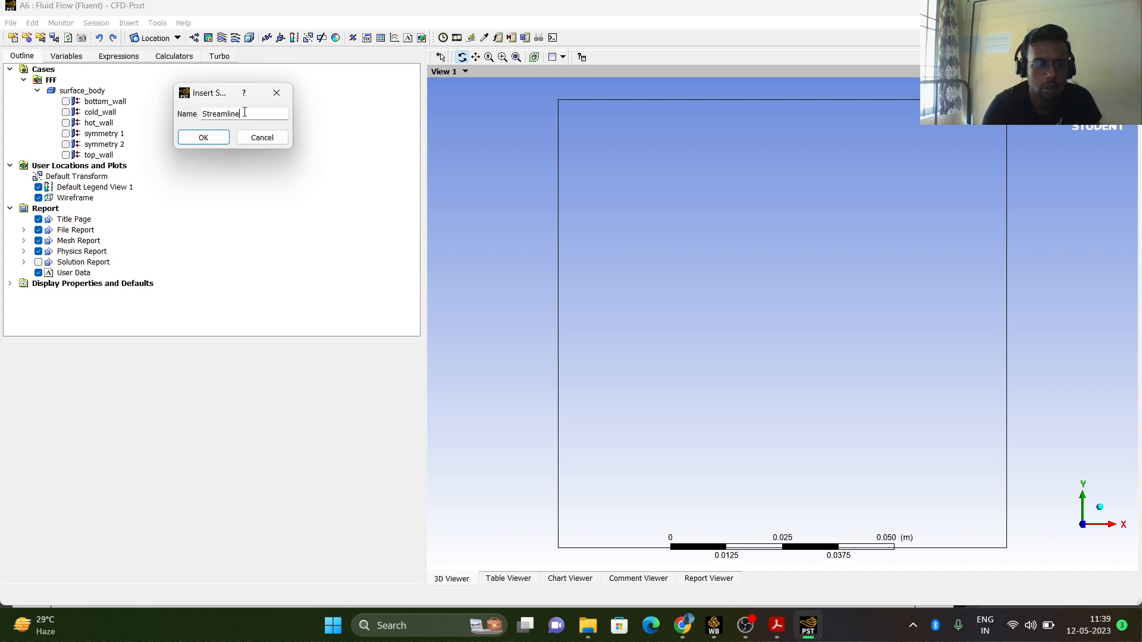
{"action": "type", "text": "Veloc"}
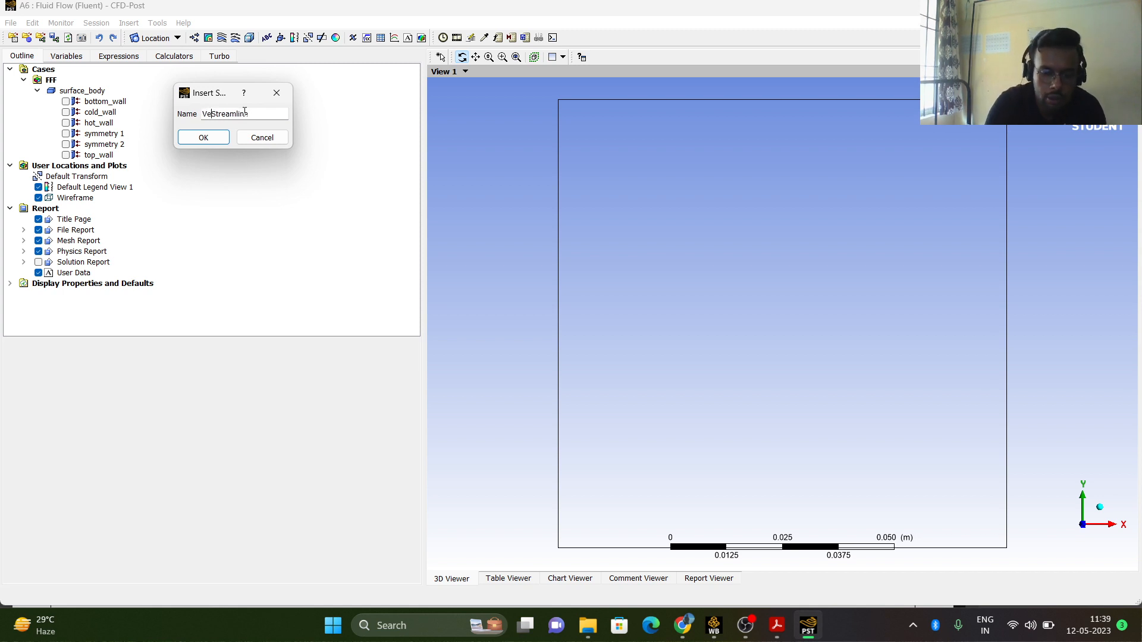
{"action": "type", "text": "ity"}
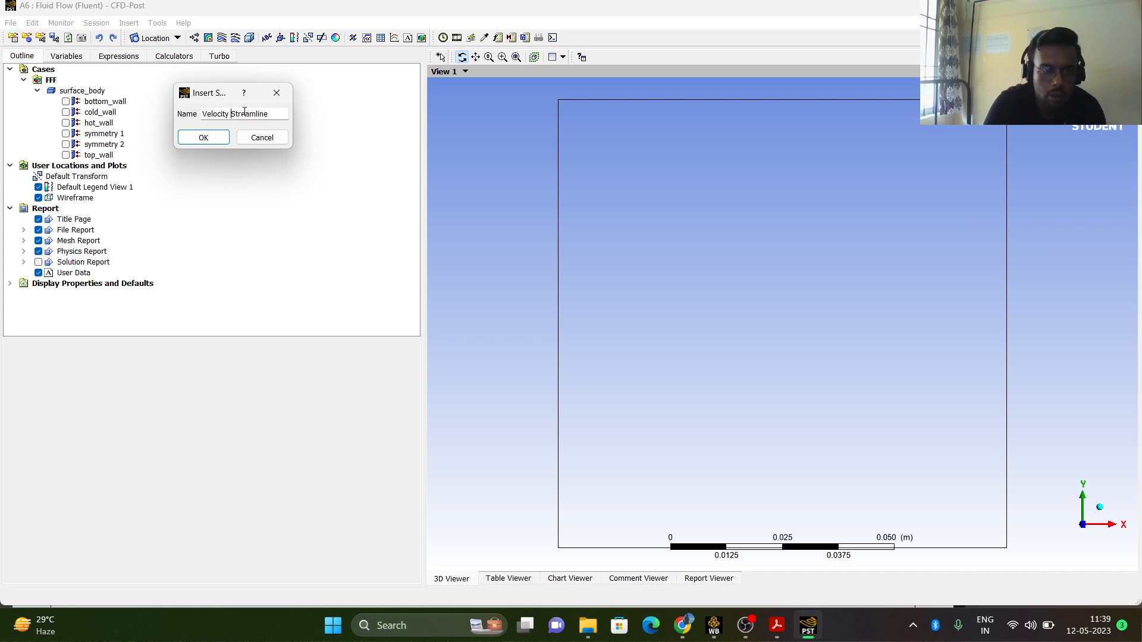
{"action": "left_click", "coordinate": [218, 142]}
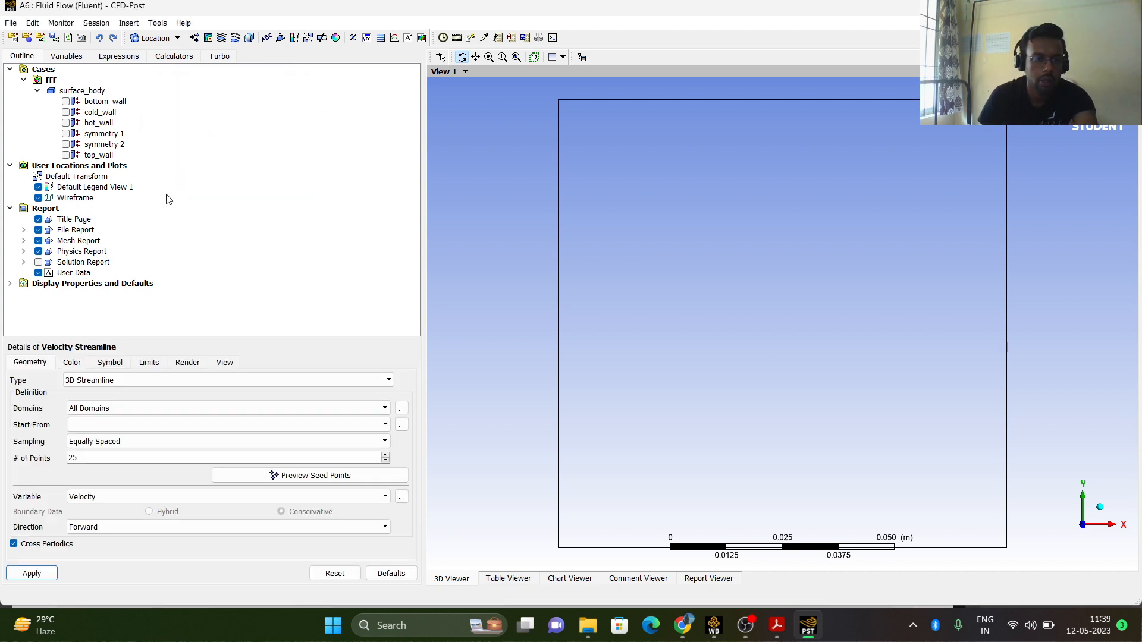
Start the velocity streamlines from symmetry 1 with 100 points and generate the plot.
{"action": "left_click", "coordinate": [102, 426]}
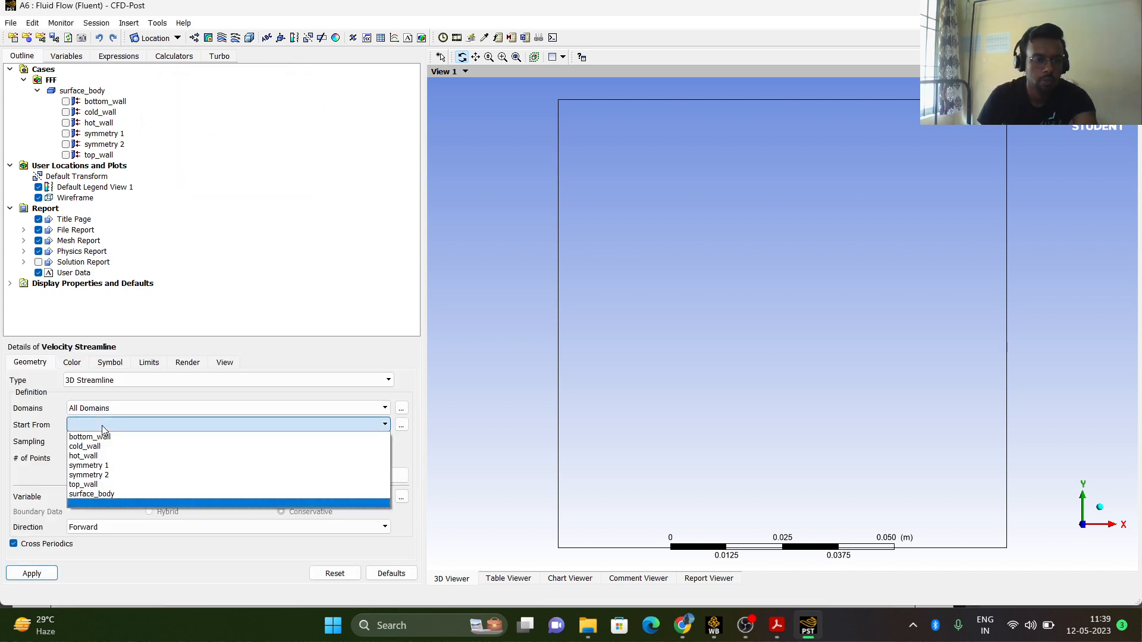
{"action": "left_click", "coordinate": [117, 473]}
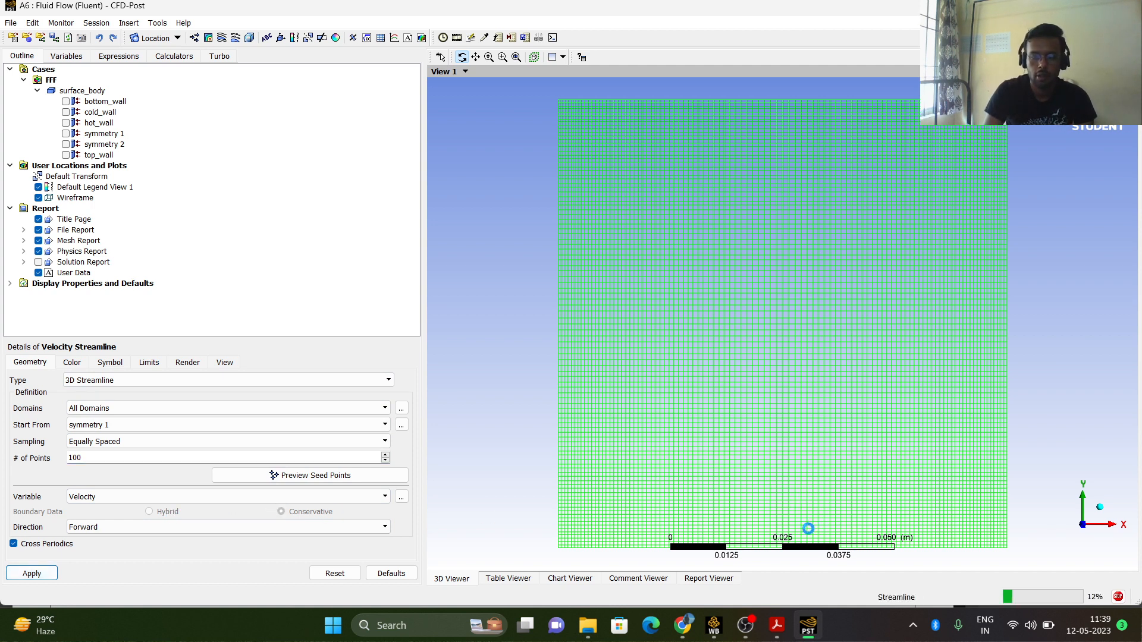
{"action": "left_click", "coordinate": [745, 625]}
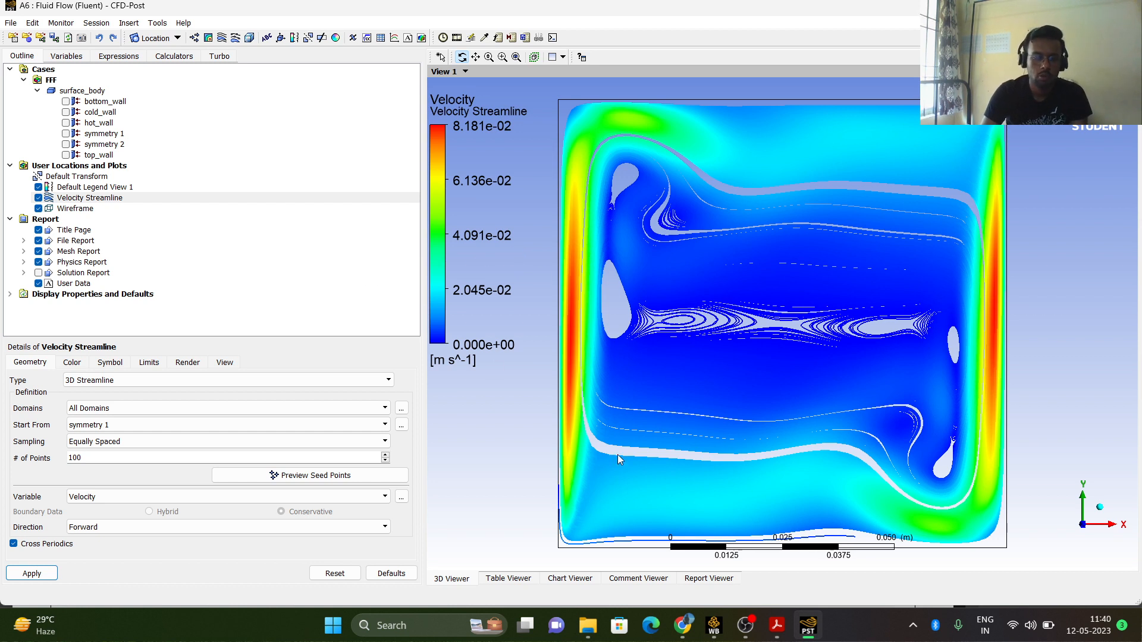
Hide the velocity streamline plot and insert a contour named Temperature Contour.
{"action": "left_click", "coordinate": [37, 199]}
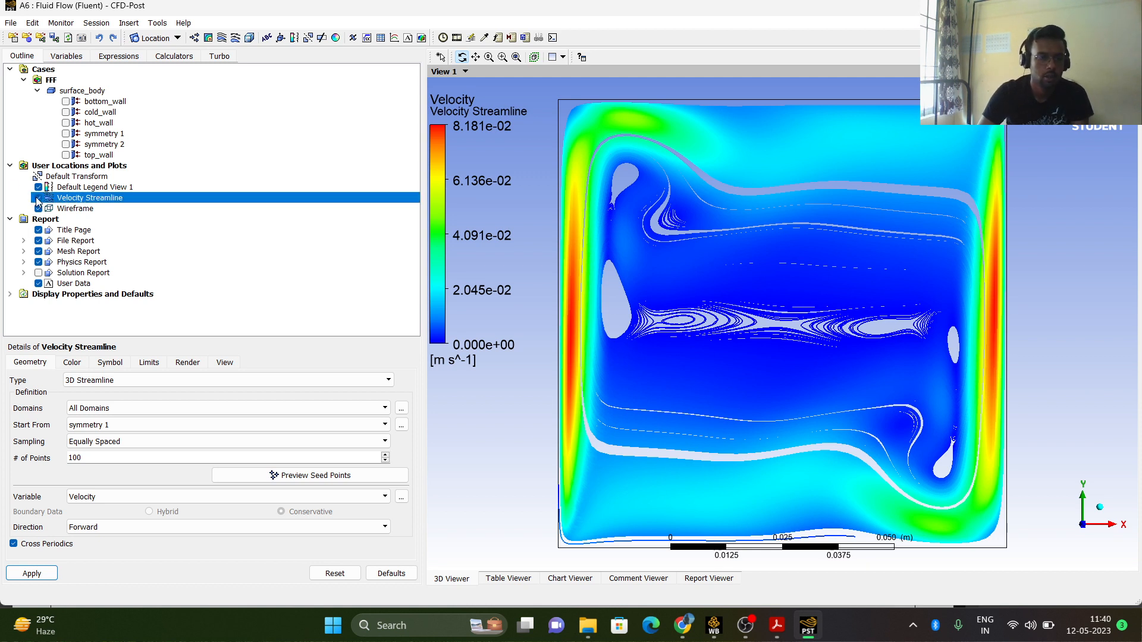
{"action": "left_click", "coordinate": [38, 198]}
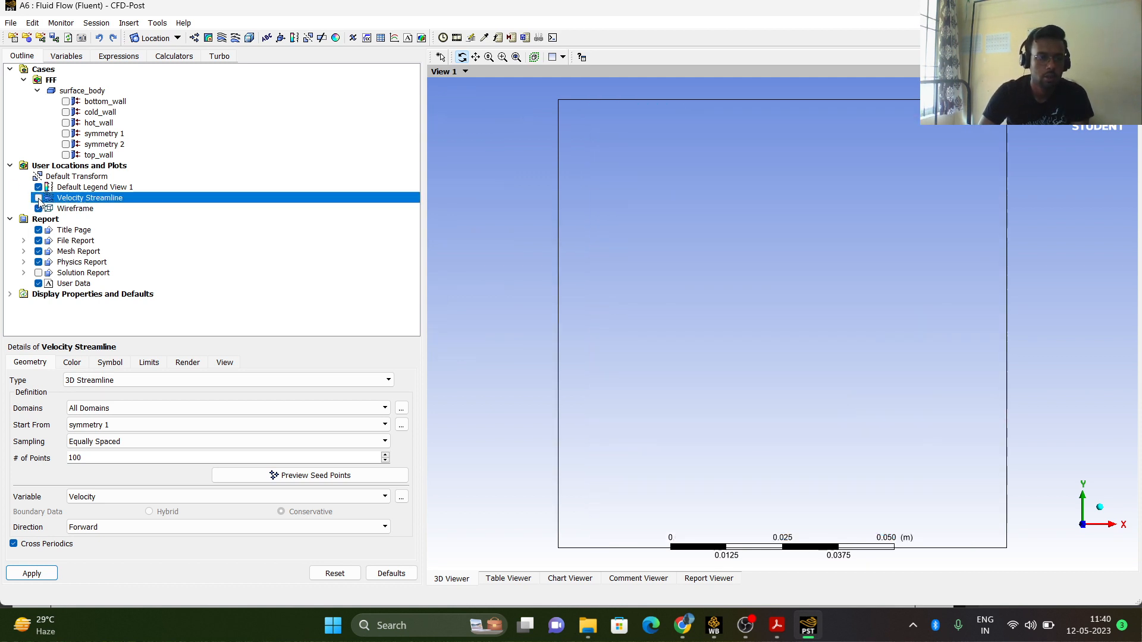
{"action": "left_click", "coordinate": [208, 38]}
{"action": "left_click", "coordinate": [272, 72]}
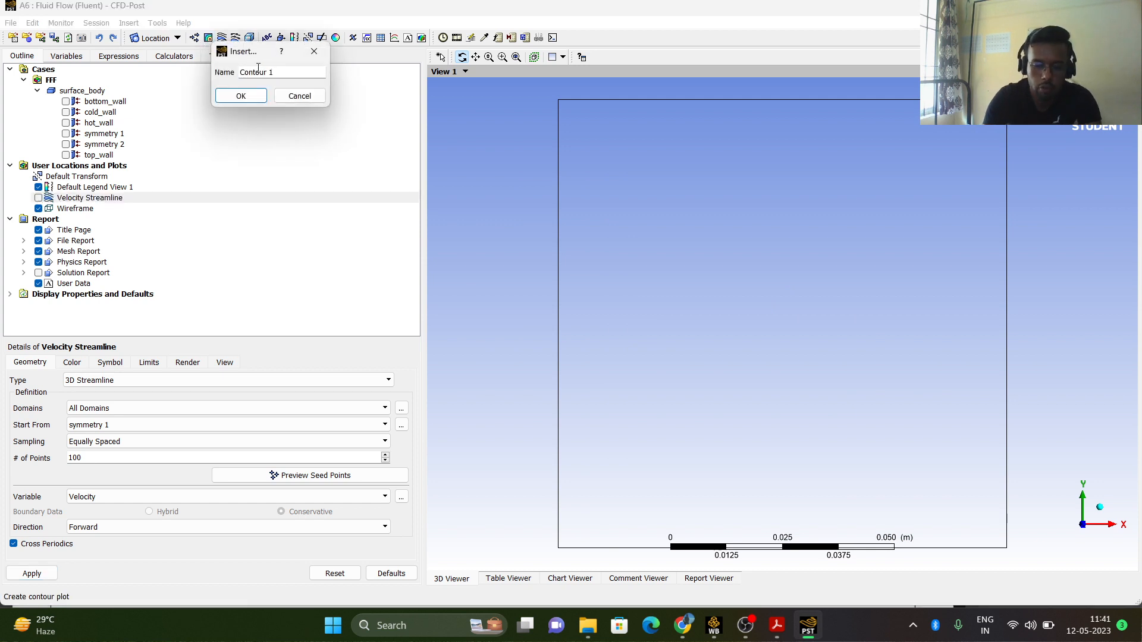
{"action": "key", "text": "BackSpace"}
{"action": "key", "text": "BackSpace"}
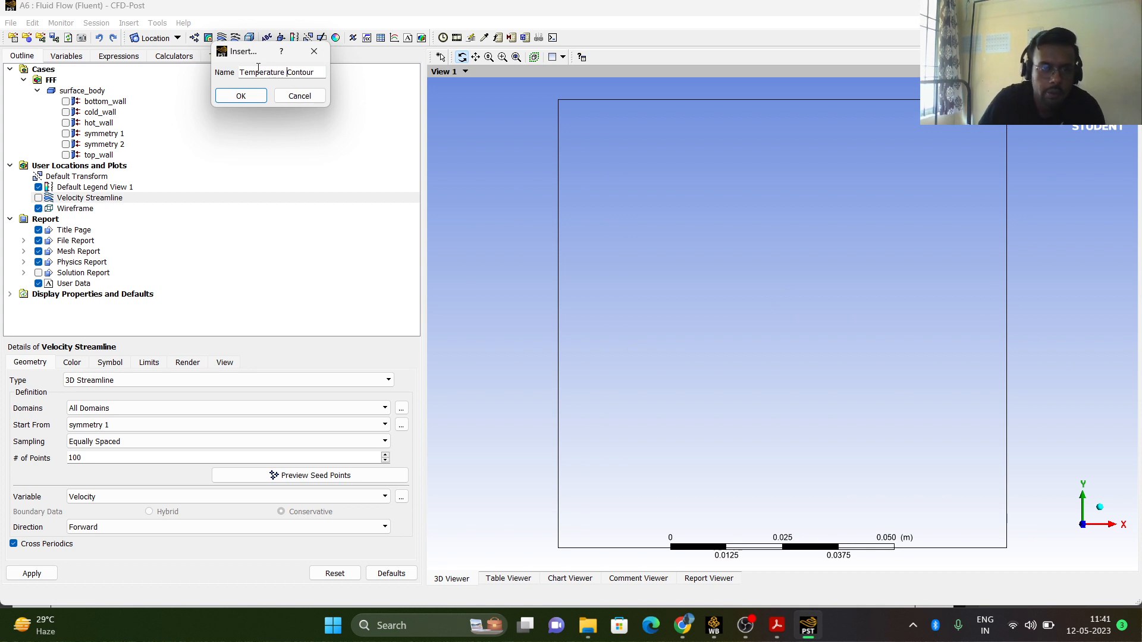
{"action": "left_click", "coordinate": [241, 96]}
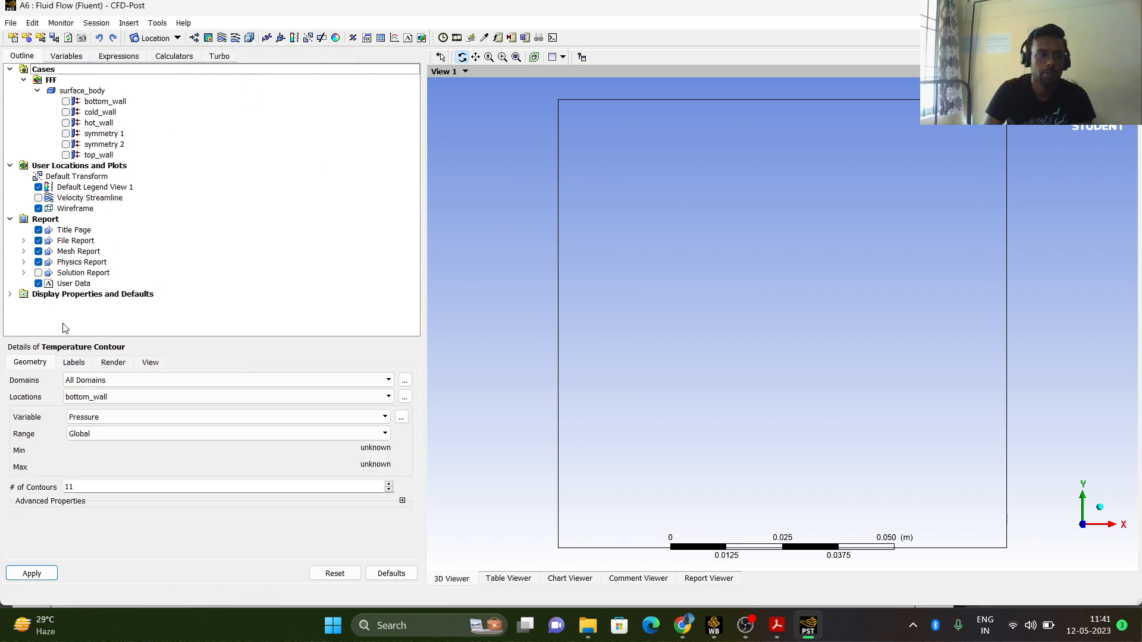
Plot Temperature on symmetry 1 with 100 contours for the Temperature Contour and generate it.
{"action": "left_click", "coordinate": [119, 397]}
{"action": "left_click", "coordinate": [115, 436]}
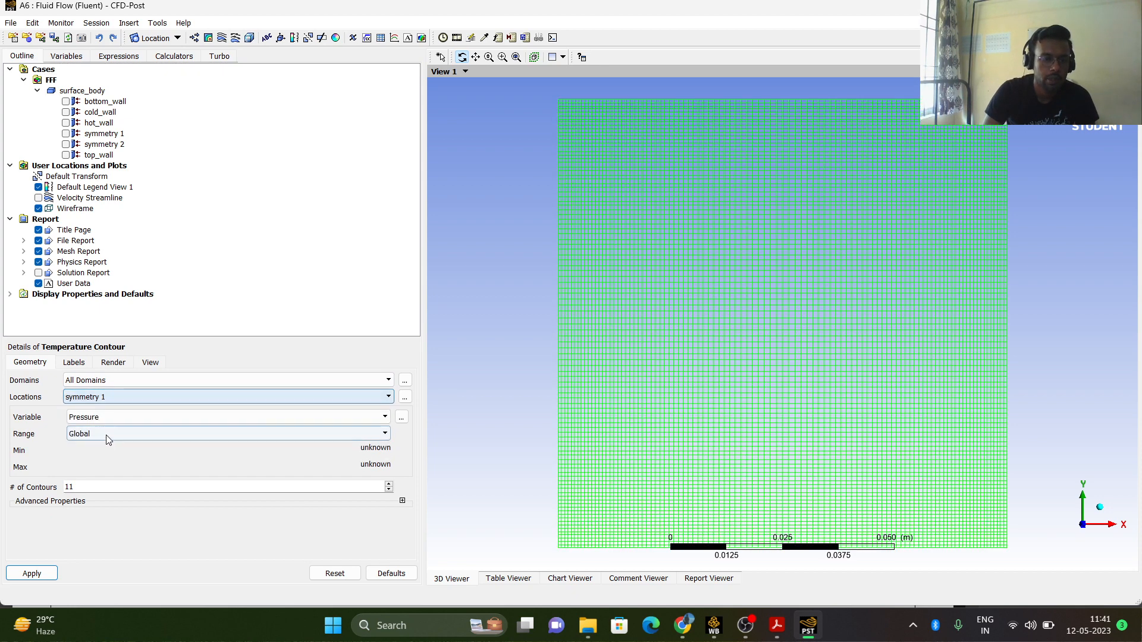
{"action": "left_click", "coordinate": [105, 418]}
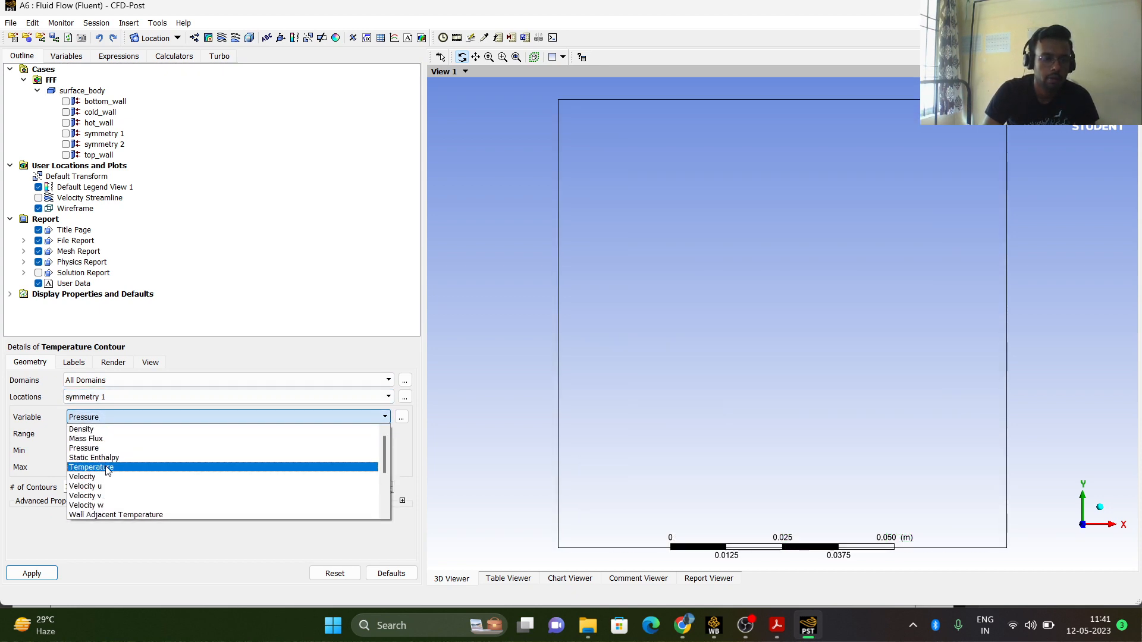
{"action": "left_click", "coordinate": [107, 468]}
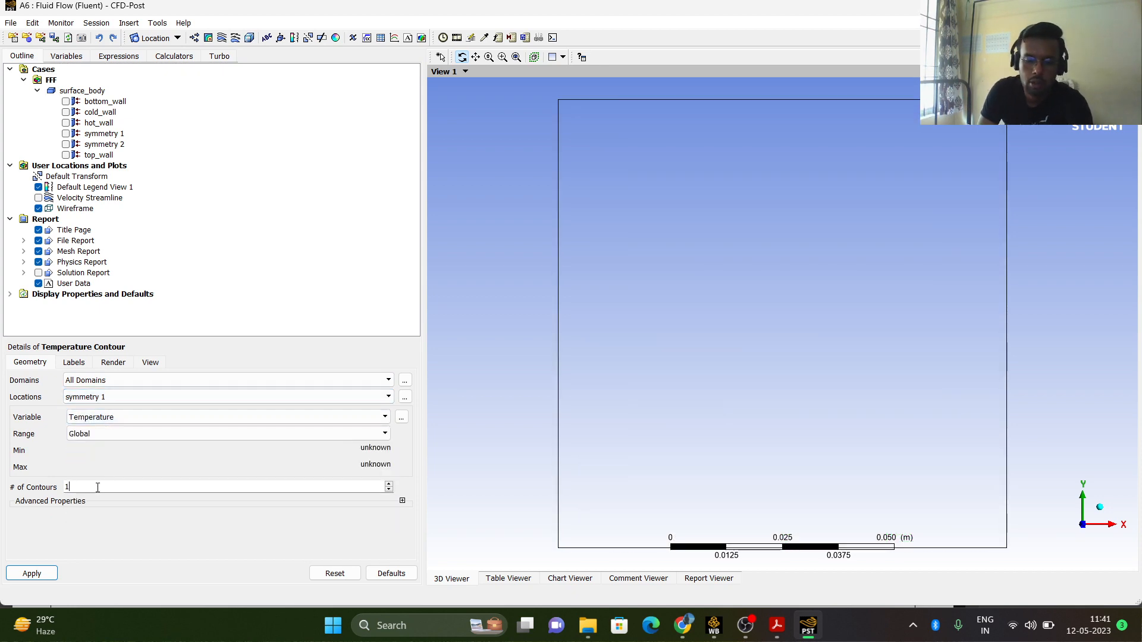
{"action": "left_click", "coordinate": [98, 488]}
{"action": "type", "text": "100"}
{"action": "left_click", "coordinate": [36, 573]}
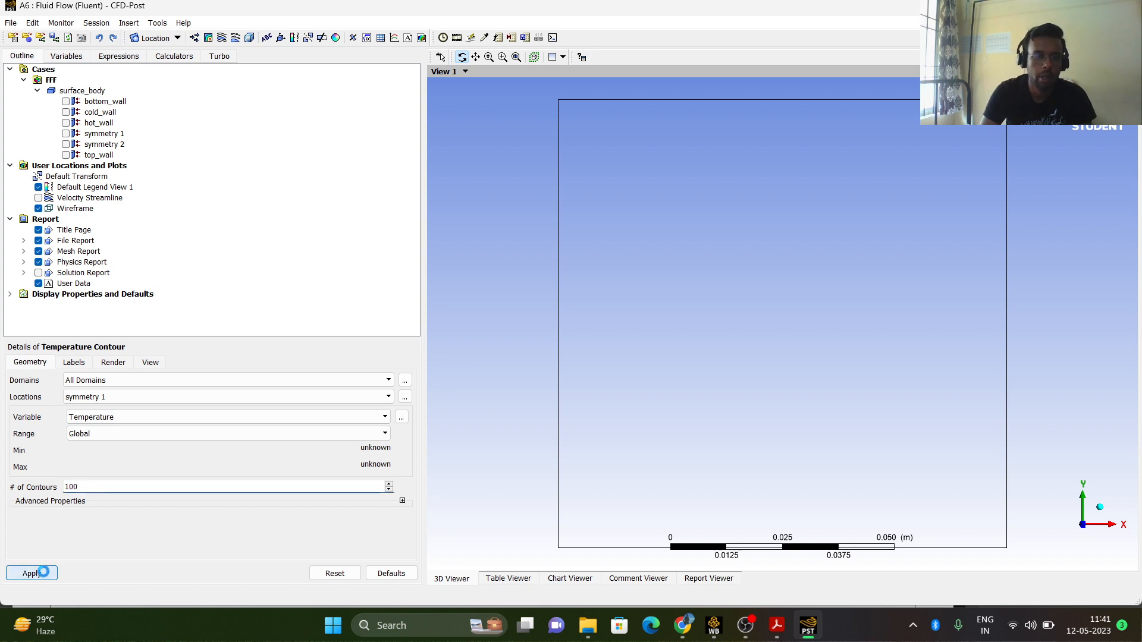
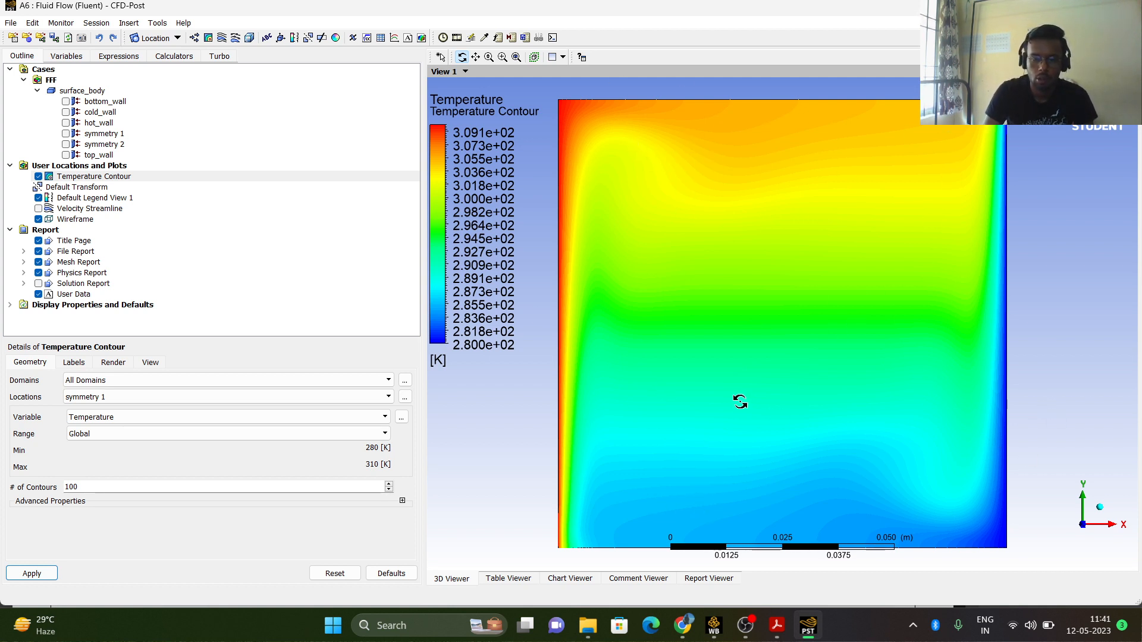
{"action": "scroll", "coordinate": [667, 382], "scroll_direction": "down", "scroll_amount": 1}
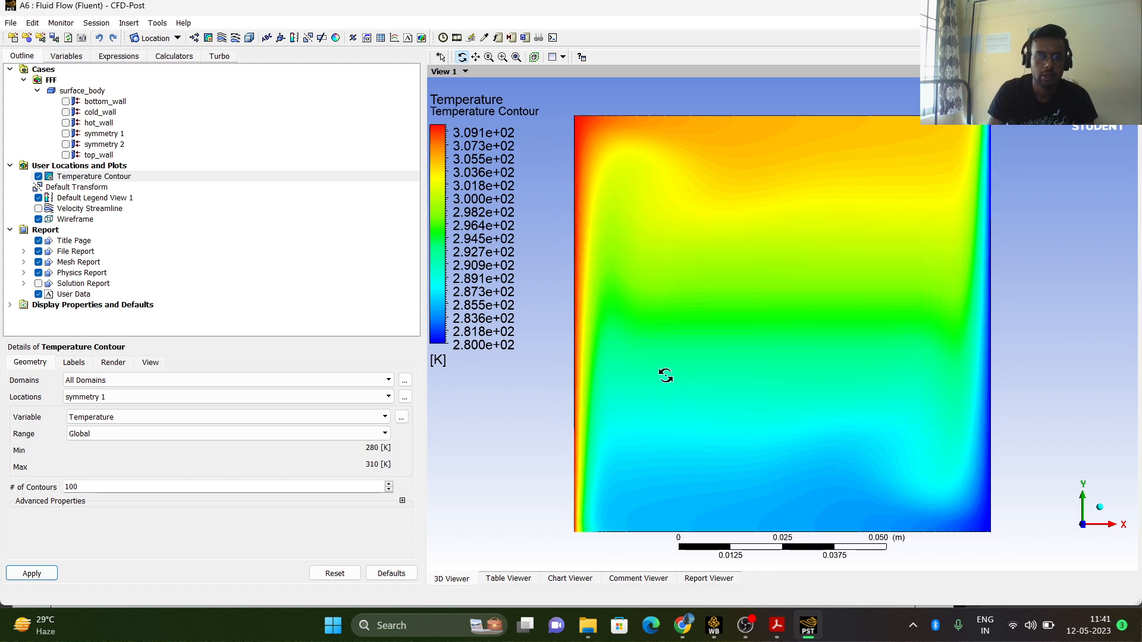
Hide the temperature contour and insert another contour named Velocity Contour.
{"action": "left_click", "coordinate": [40, 176]}
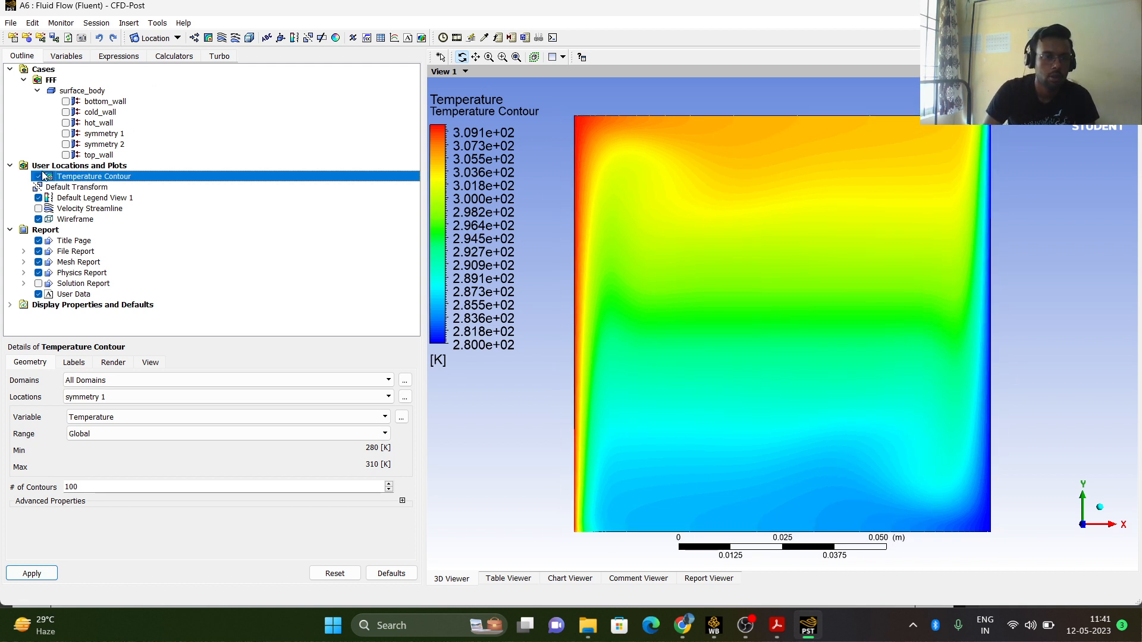
{"action": "left_click", "coordinate": [40, 176]}
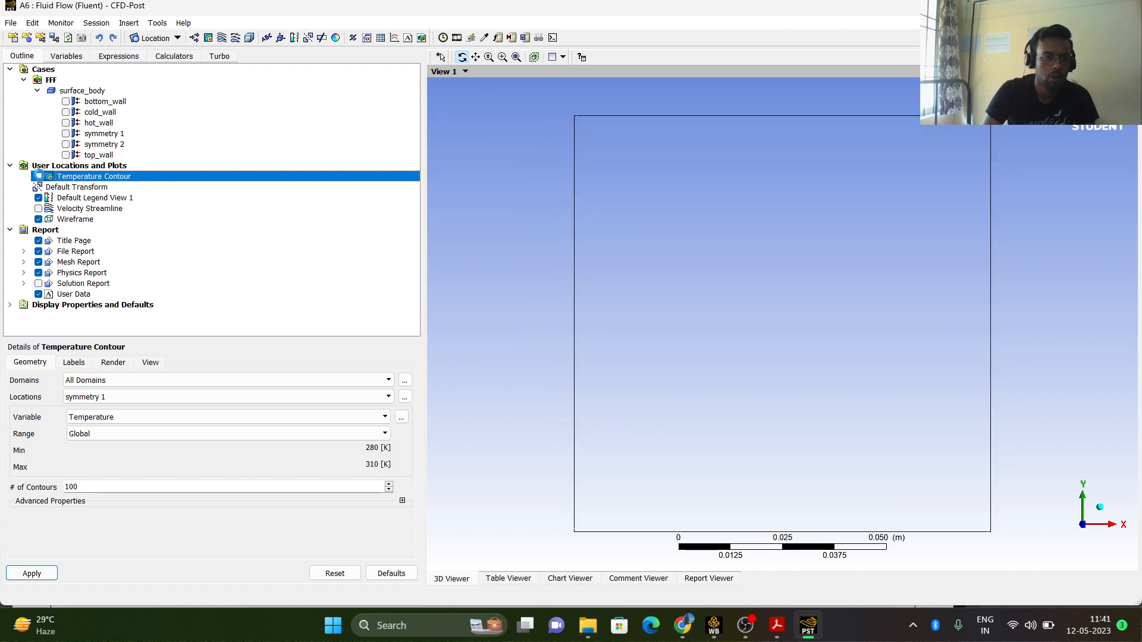
{"action": "left_click", "coordinate": [206, 38]}
{"action": "left_click", "coordinate": [272, 64]}
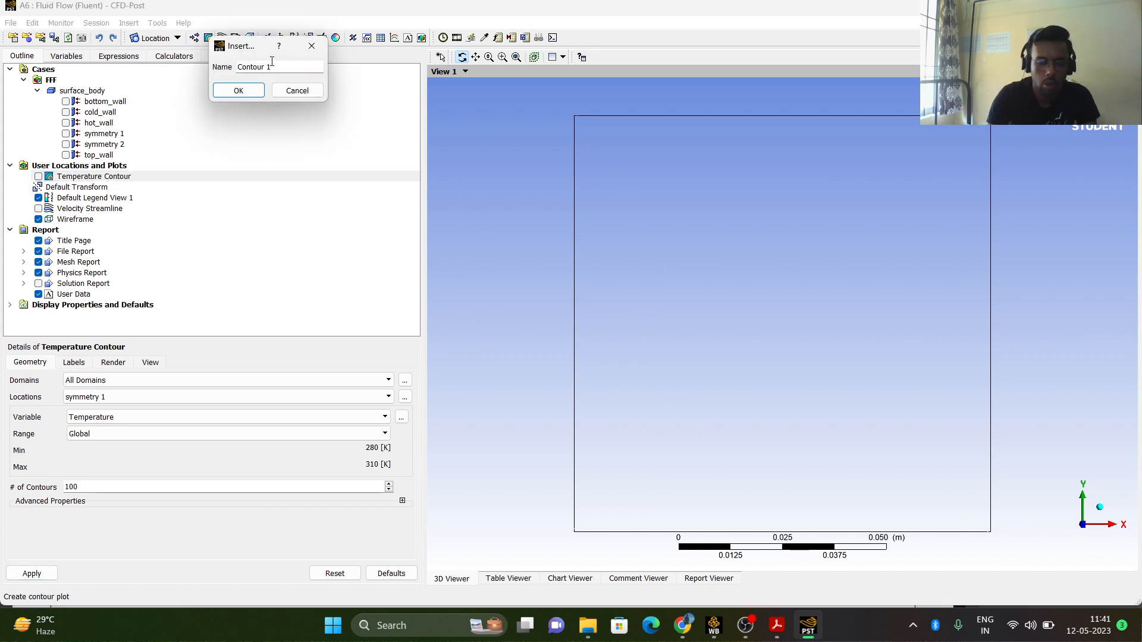
{"action": "key", "text": "BackSpace"}
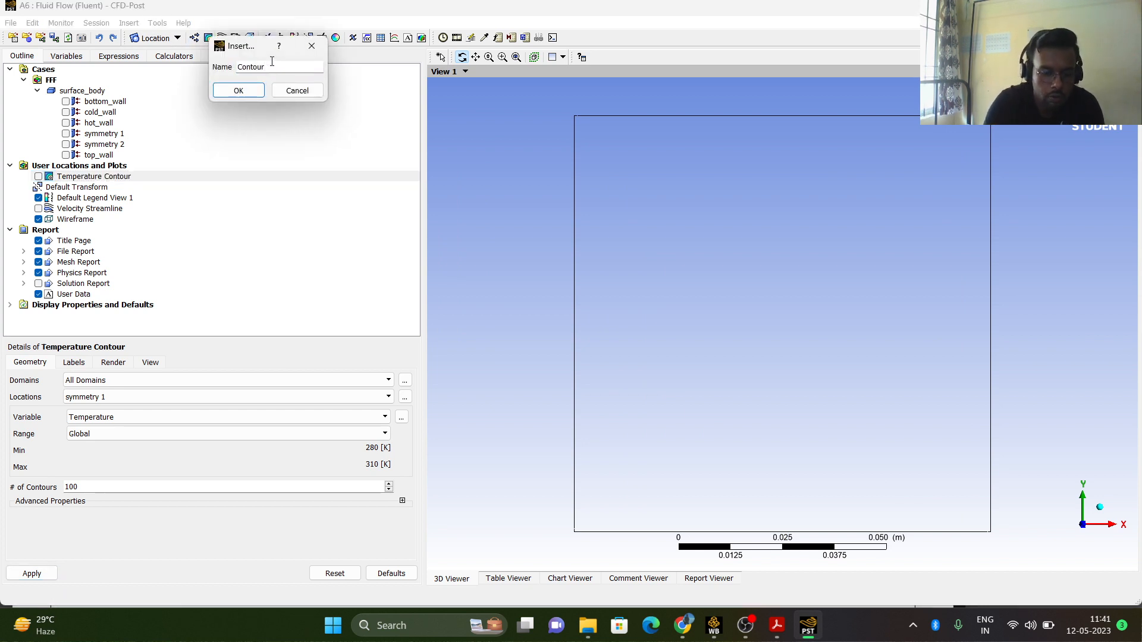
{"action": "type", "text": "Velocity"}
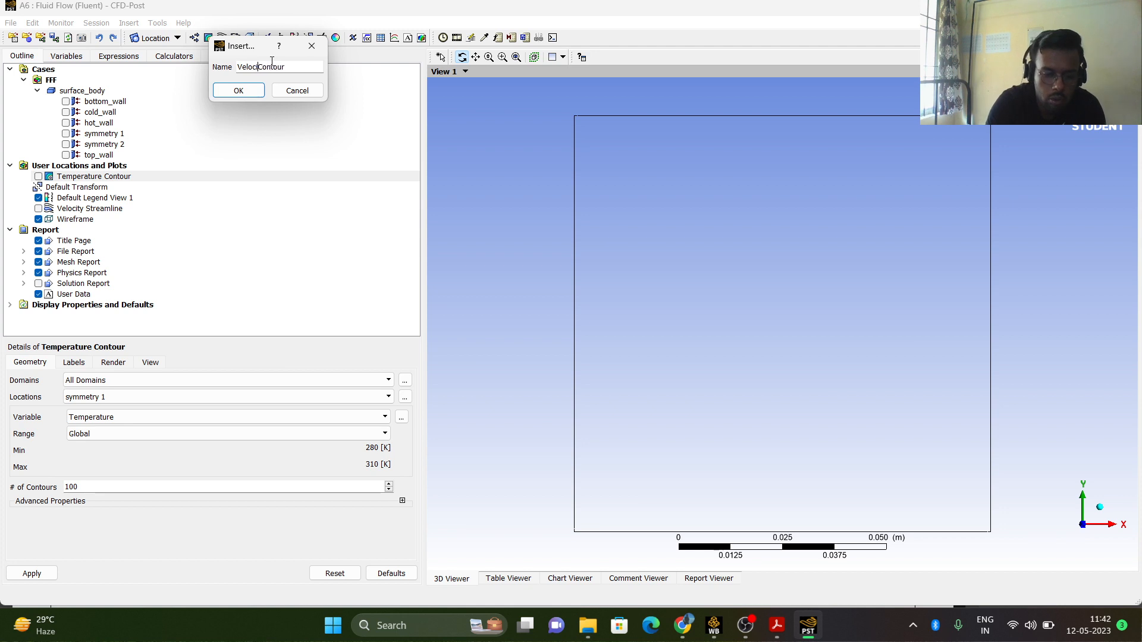
{"action": "left_click", "coordinate": [237, 89]}
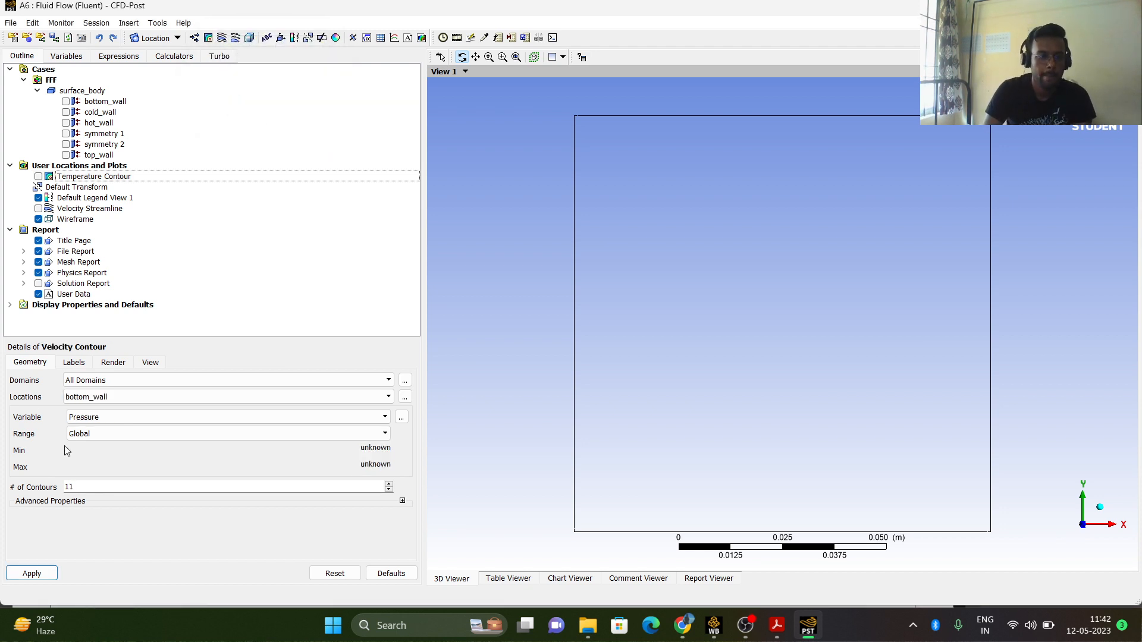
Generate the Velocity Contour with the Velocity variable on symmetry 1 and 100 contours, and hide it after viewing.
{"action": "left_click", "coordinate": [109, 417]}
{"action": "left_click", "coordinate": [105, 477]}
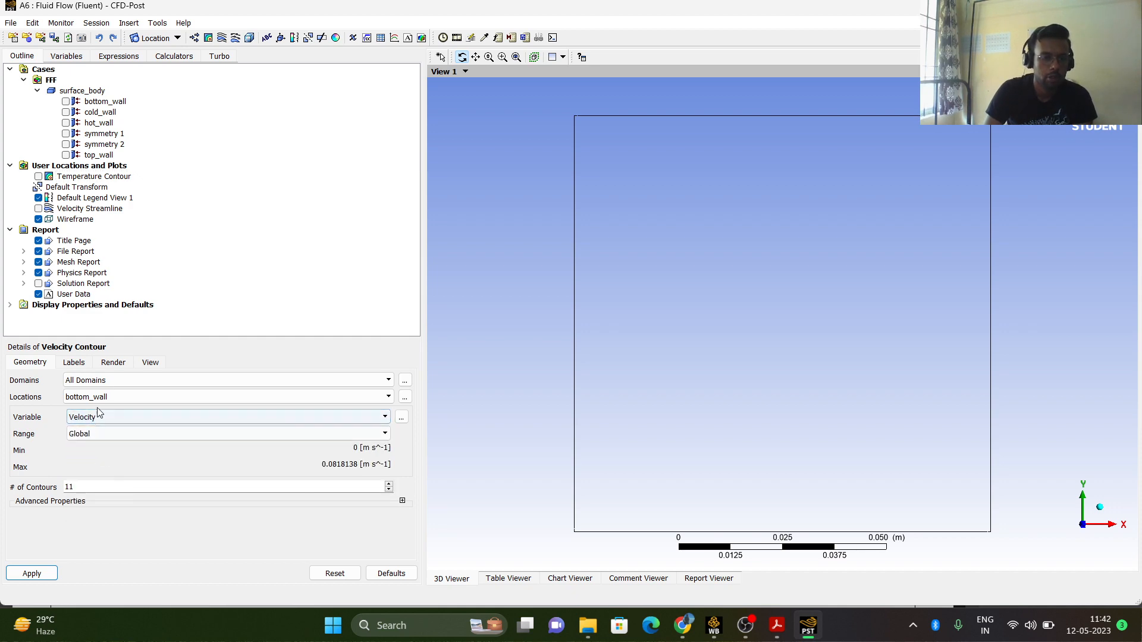
{"action": "left_click", "coordinate": [109, 397]}
{"action": "left_click", "coordinate": [105, 439]}
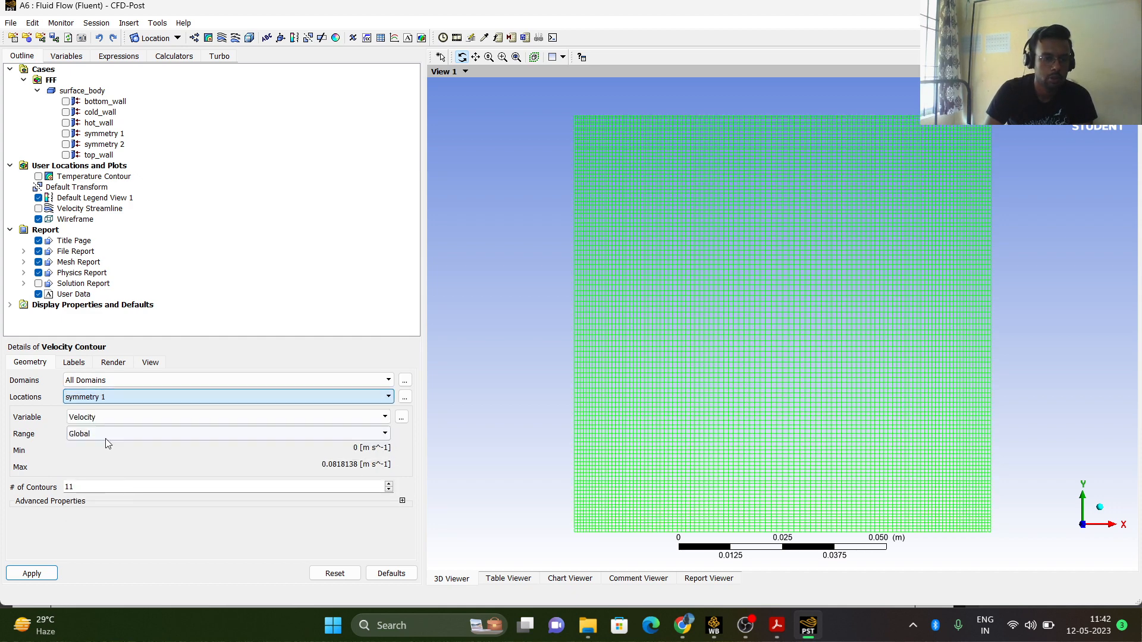
{"action": "left_click", "coordinate": [93, 486]}
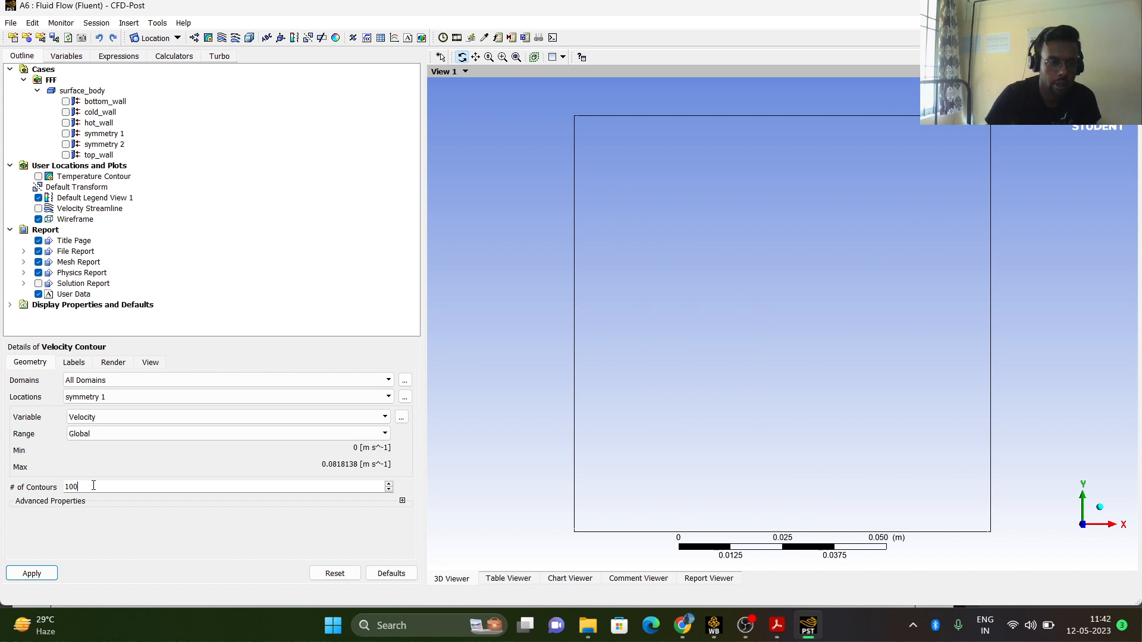
{"action": "left_click", "coordinate": [36, 574]}
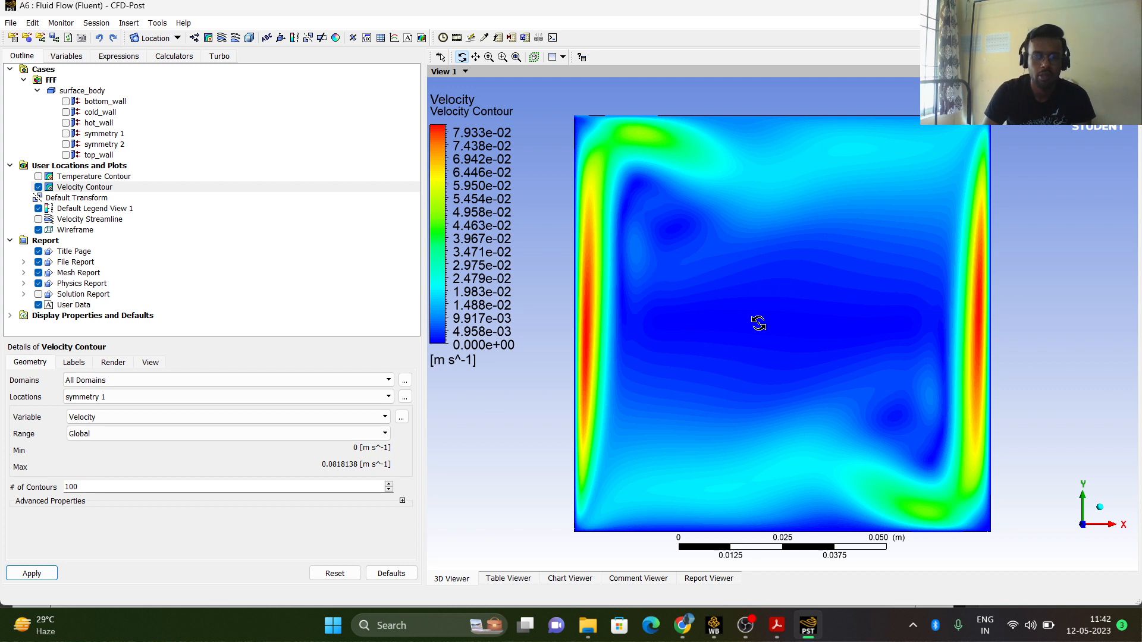
{"action": "left_click", "coordinate": [38, 187]}
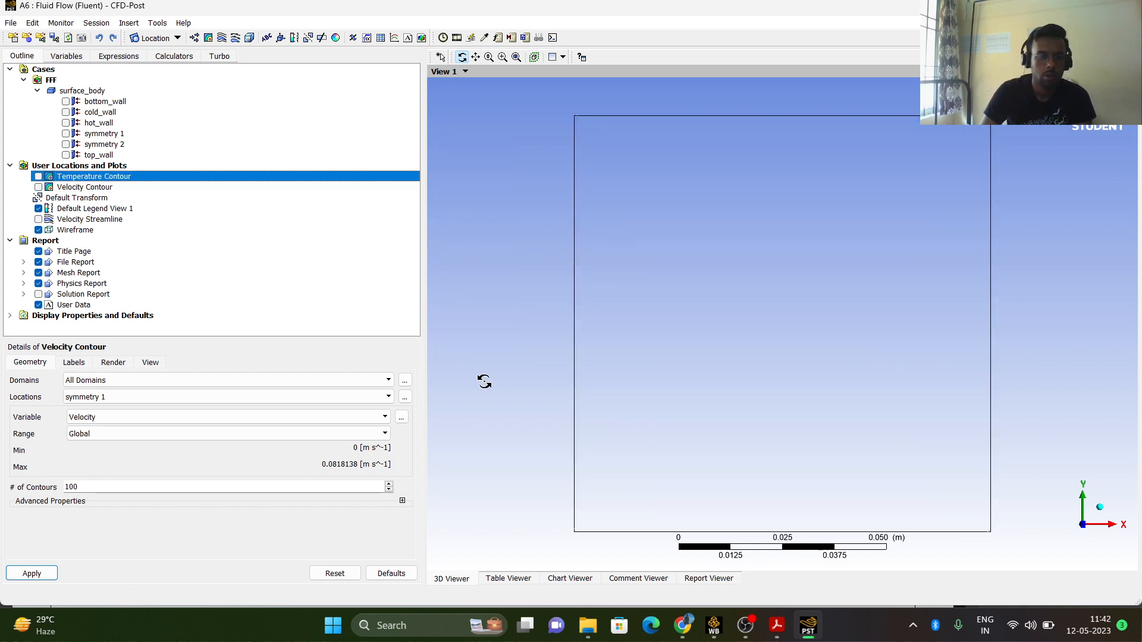
Check the remaining plots required in the assignment PDF, marking the centerline velocity and top wall temperature items, and return to CFD-Post.
{"action": "left_click", "coordinate": [776, 624]}
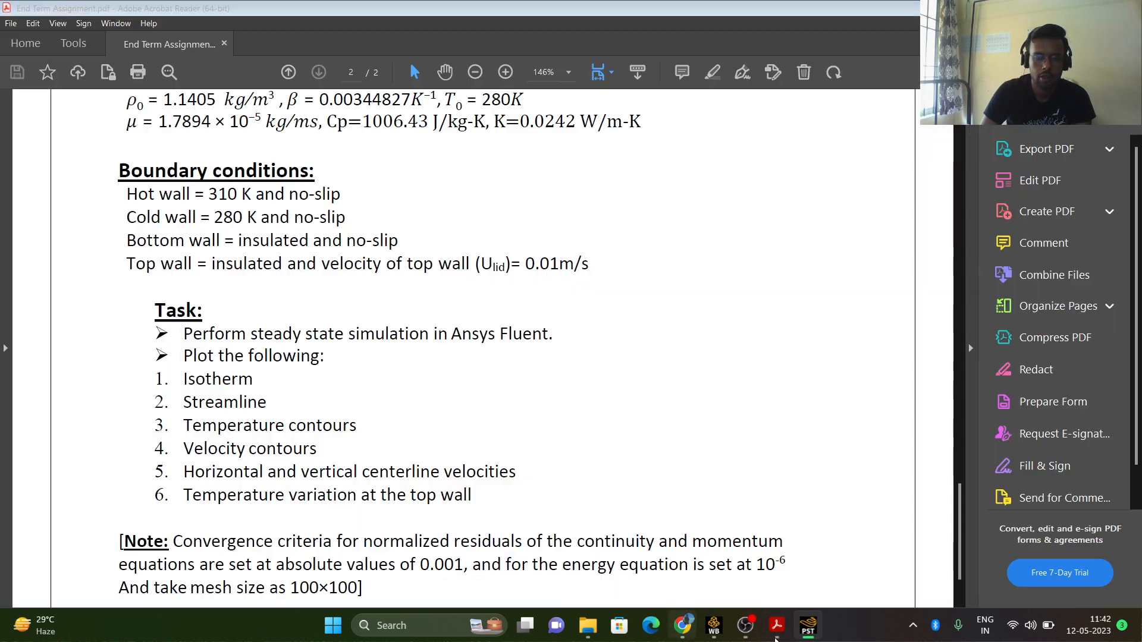
{"action": "scroll", "coordinate": [201, 427], "scroll_direction": "down", "scroll_amount": 1}
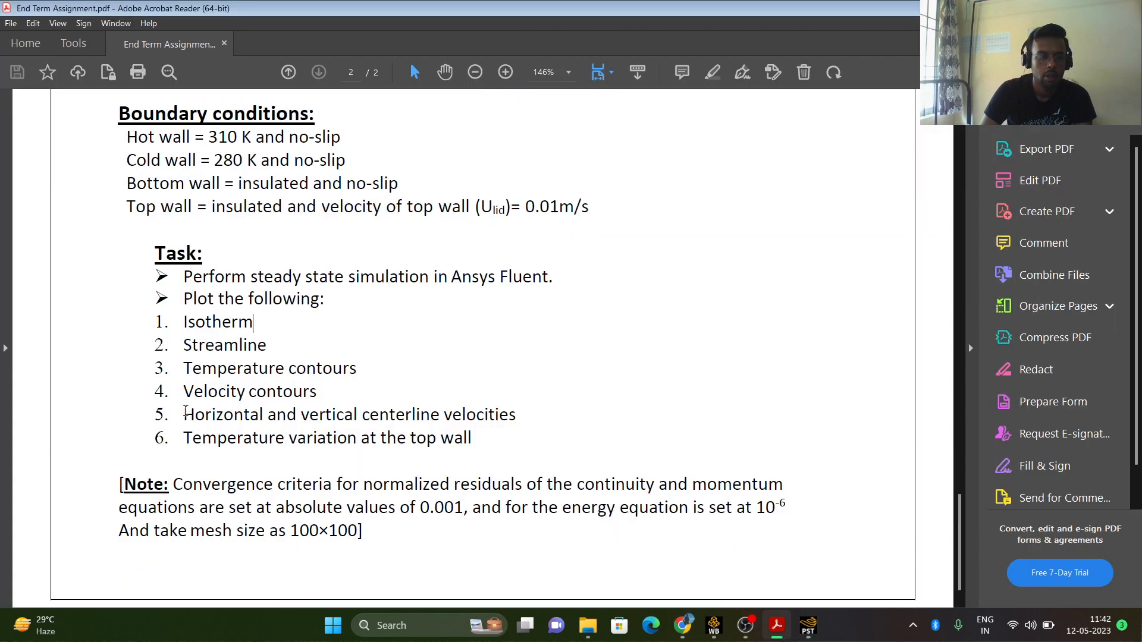
{"action": "left_click_drag", "start_coordinate": [185, 410], "coordinate": [482, 421]}
{"action": "left_click_drag", "start_coordinate": [186, 437], "coordinate": [476, 444]}
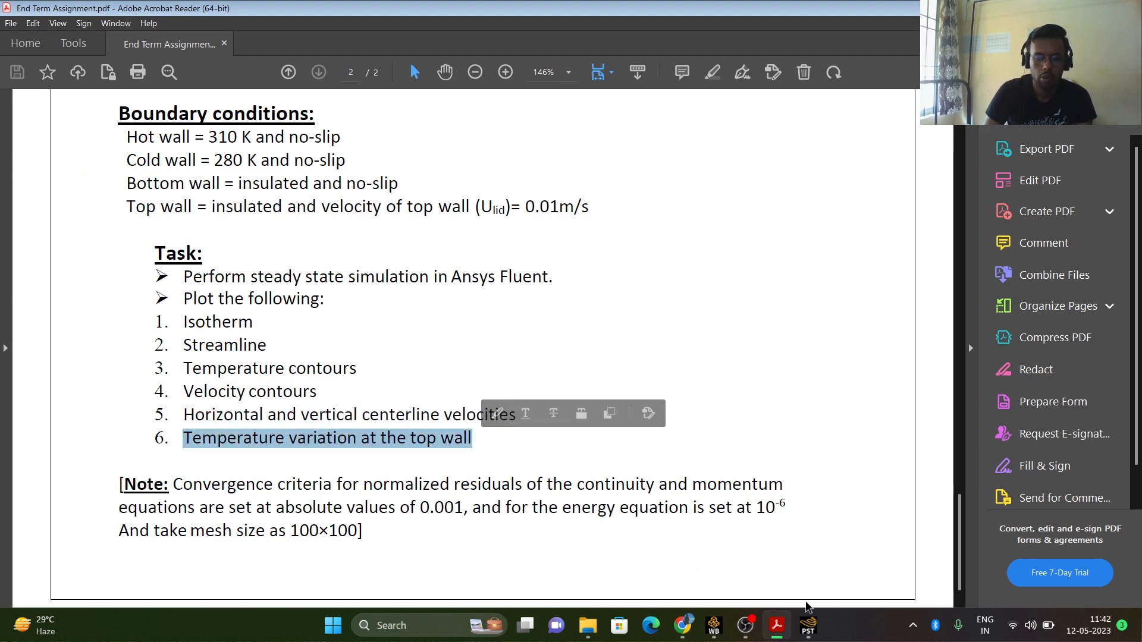
{"action": "left_click", "coordinate": [808, 624]}
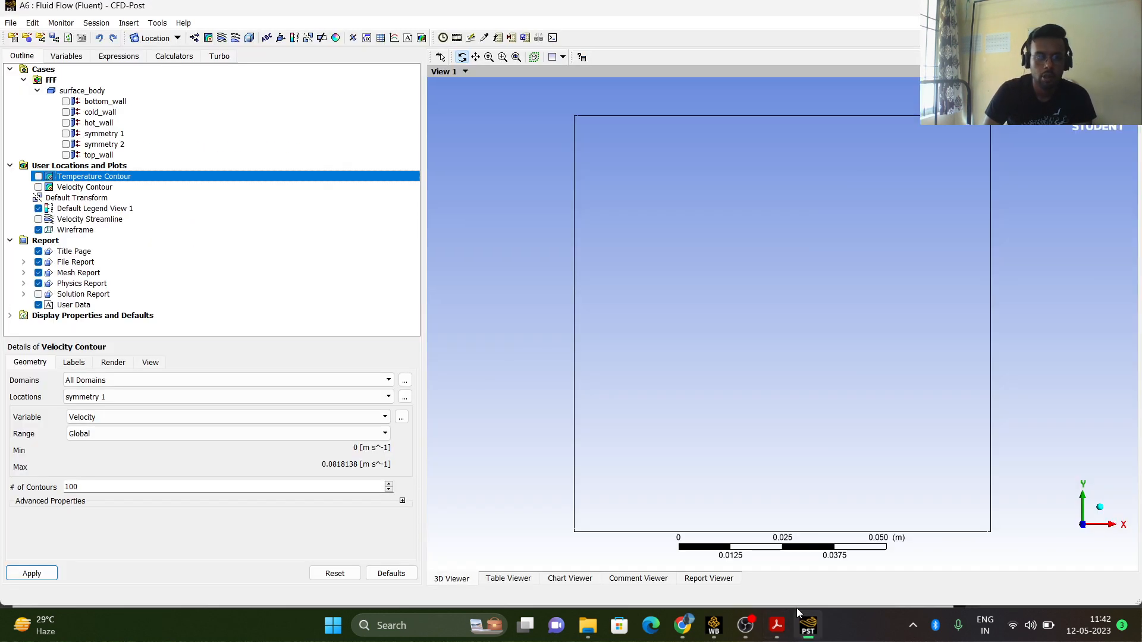
Insert a line location named Vertical Centerline.
{"action": "left_click", "coordinate": [130, 23]}
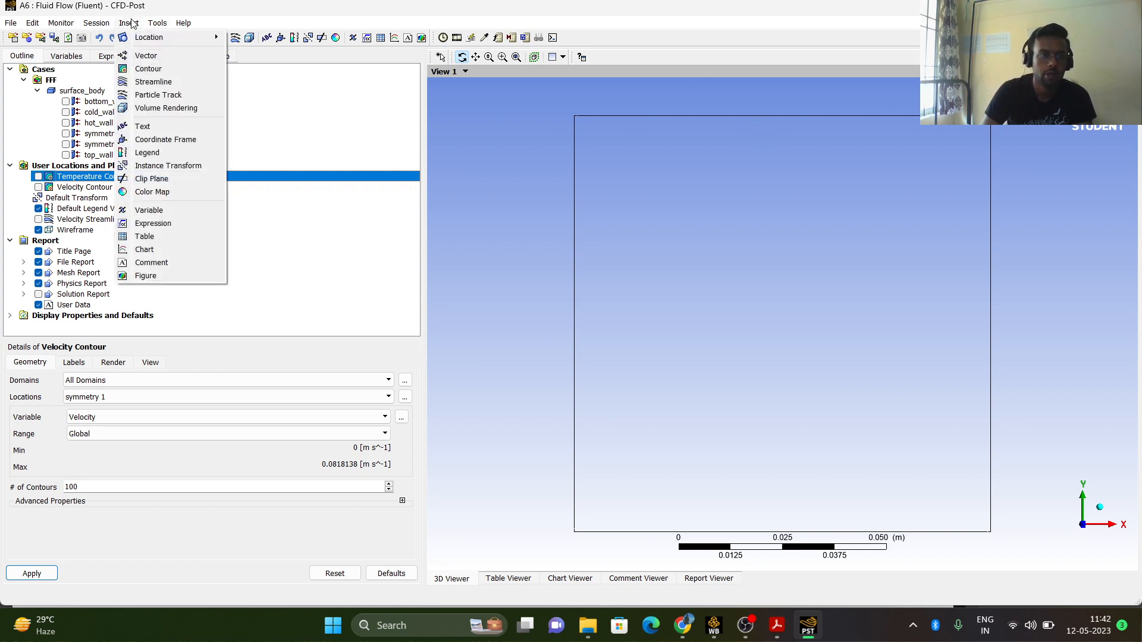
{"action": "mouse_move", "coordinate": [152, 40]}
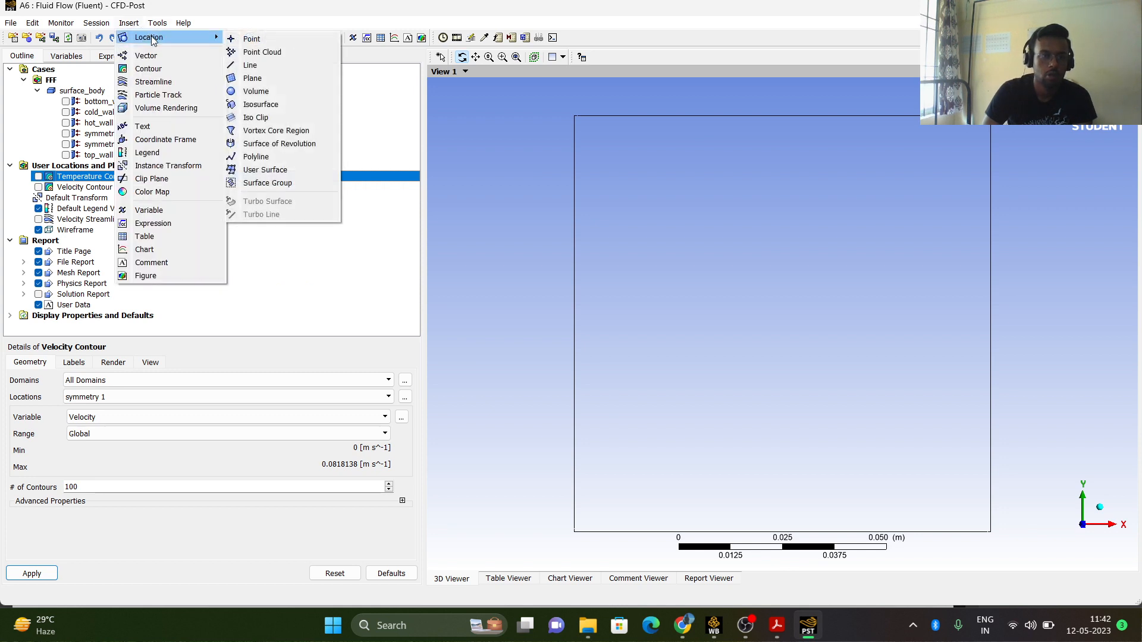
{"action": "left_click", "coordinate": [262, 66]}
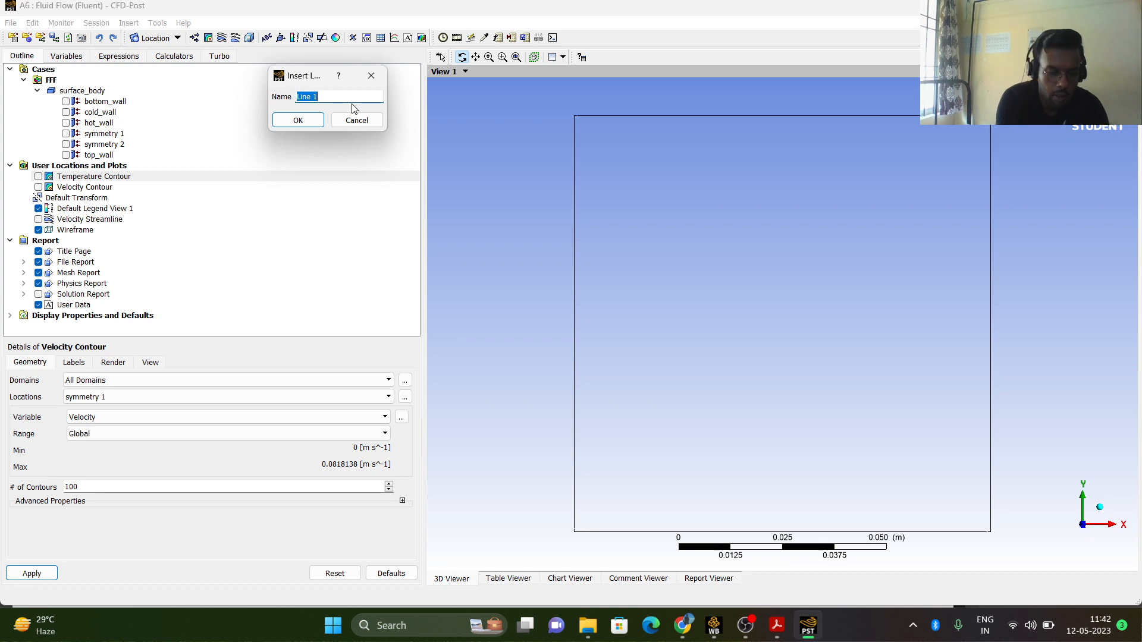
{"action": "type", "text": "Vertical"}
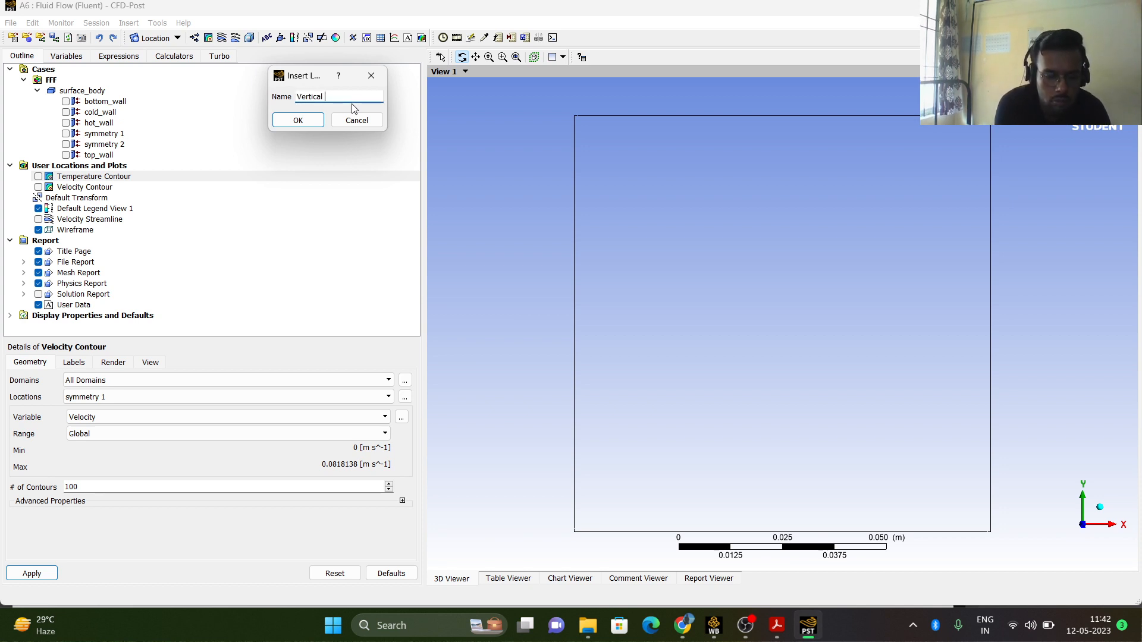
{"action": "type", "text": " Centerline"}
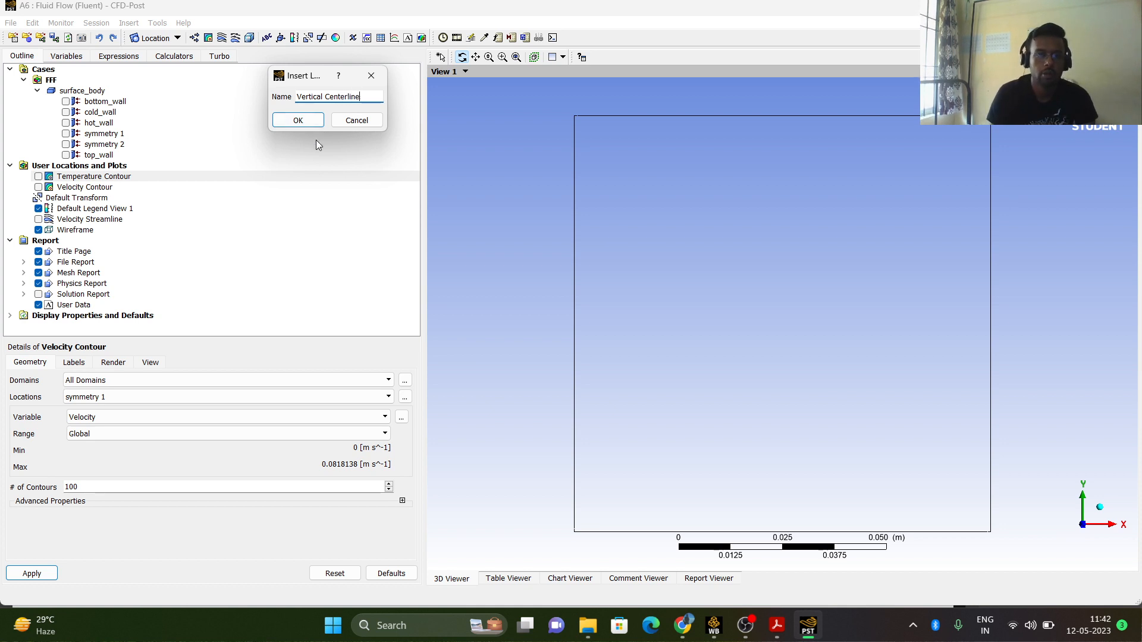
{"action": "left_click", "coordinate": [310, 123]}
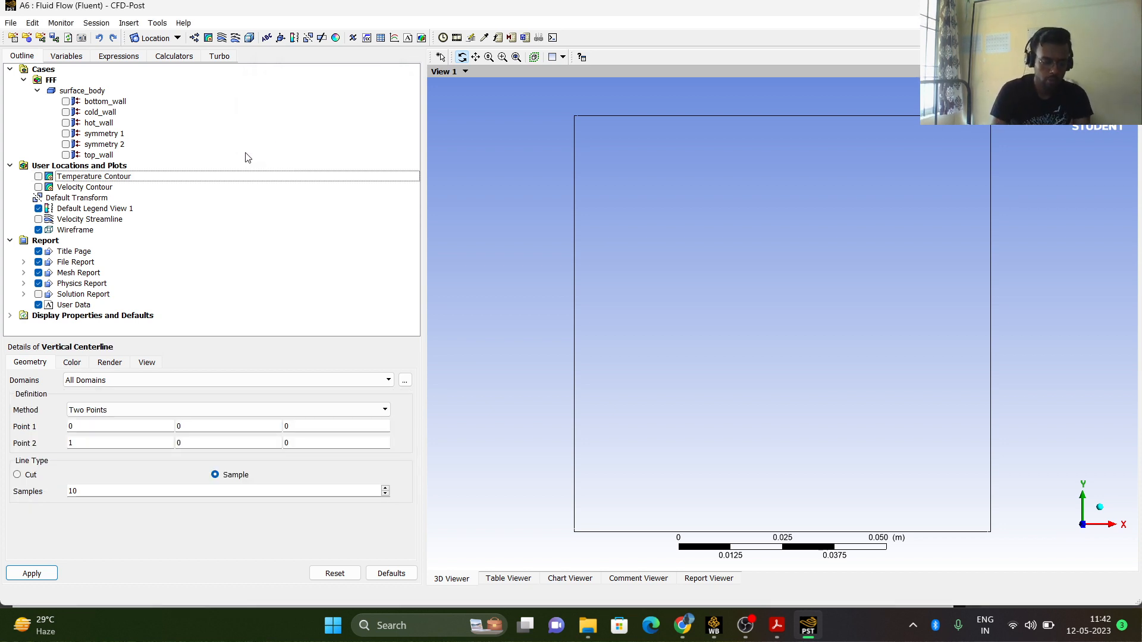
Define the Vertical Centerline from (0.05, 0, 0) to (0.05, 0.1, 0) with 100 samples and apply it.
{"action": "left_click", "coordinate": [82, 427]}
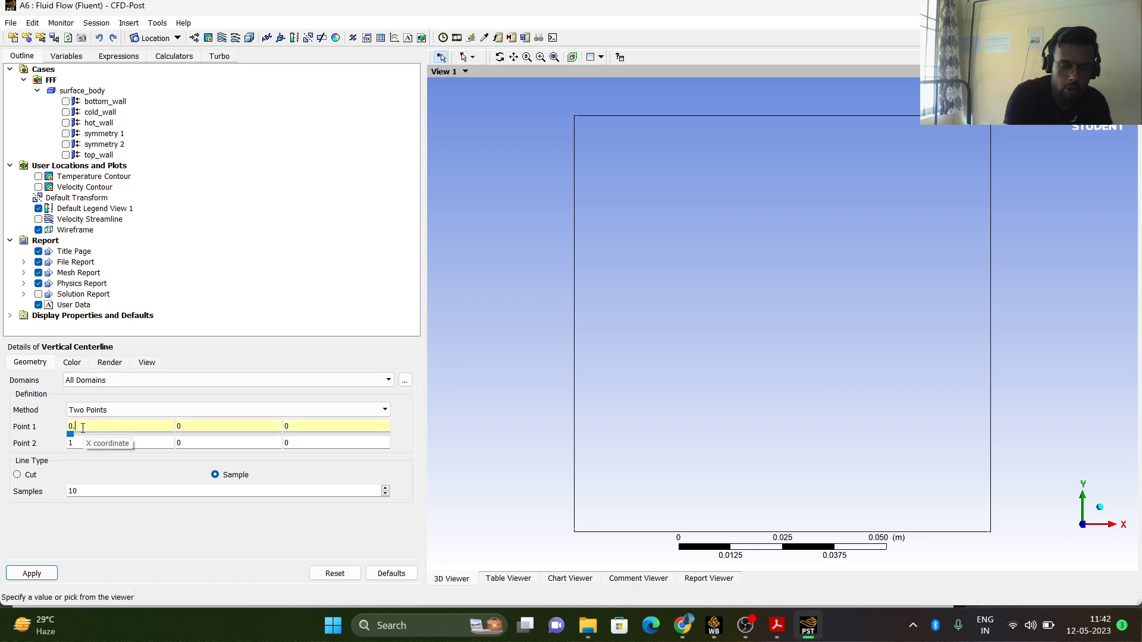
{"action": "type", "text": ".05"}
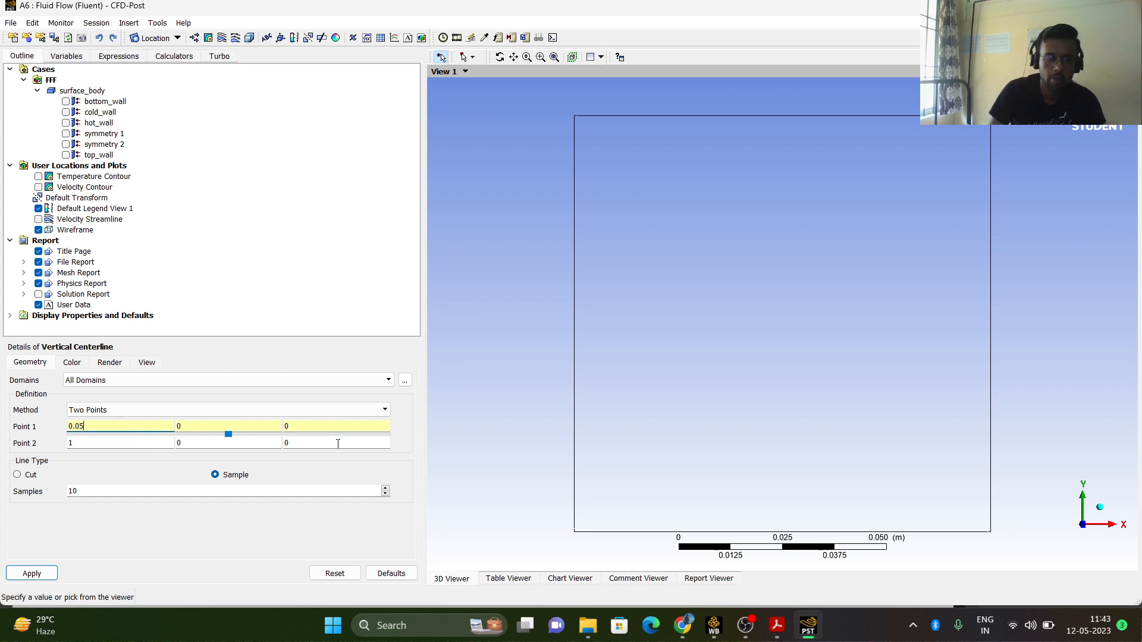
{"action": "left_click", "coordinate": [122, 443]}
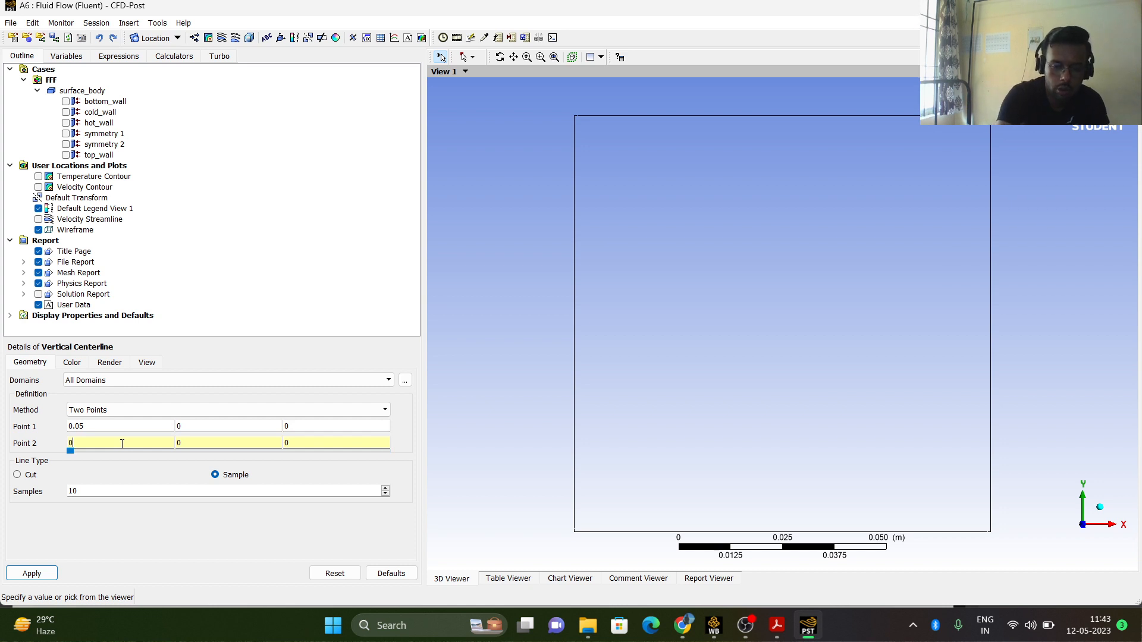
{"action": "type", "text": "0.05"}
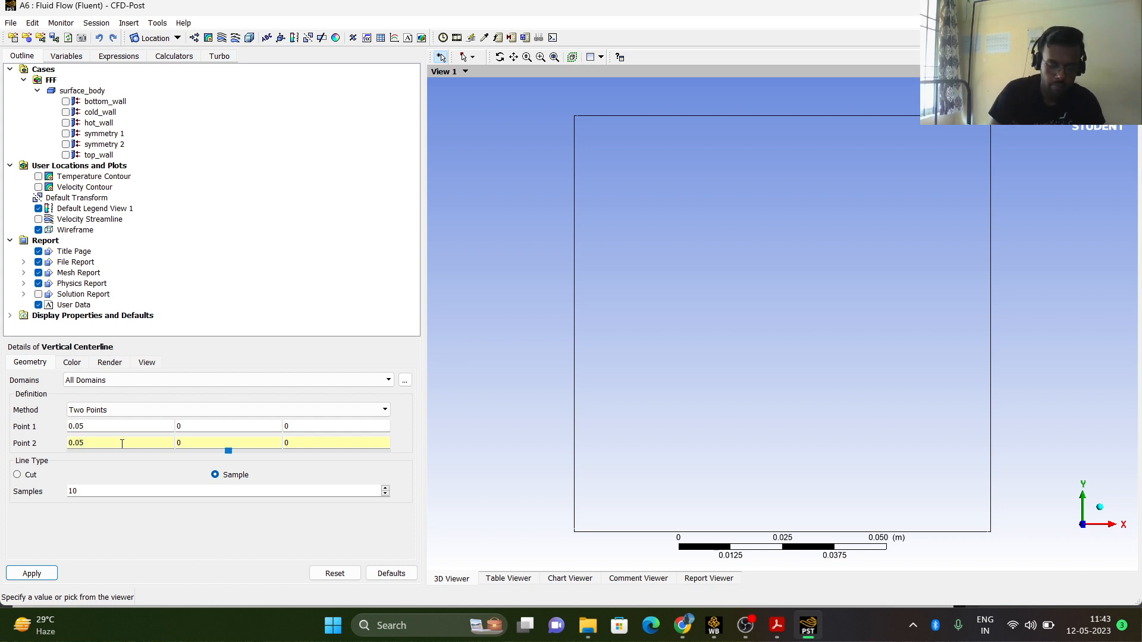
{"action": "left_click", "coordinate": [217, 440]}
{"action": "type", "text": "."}
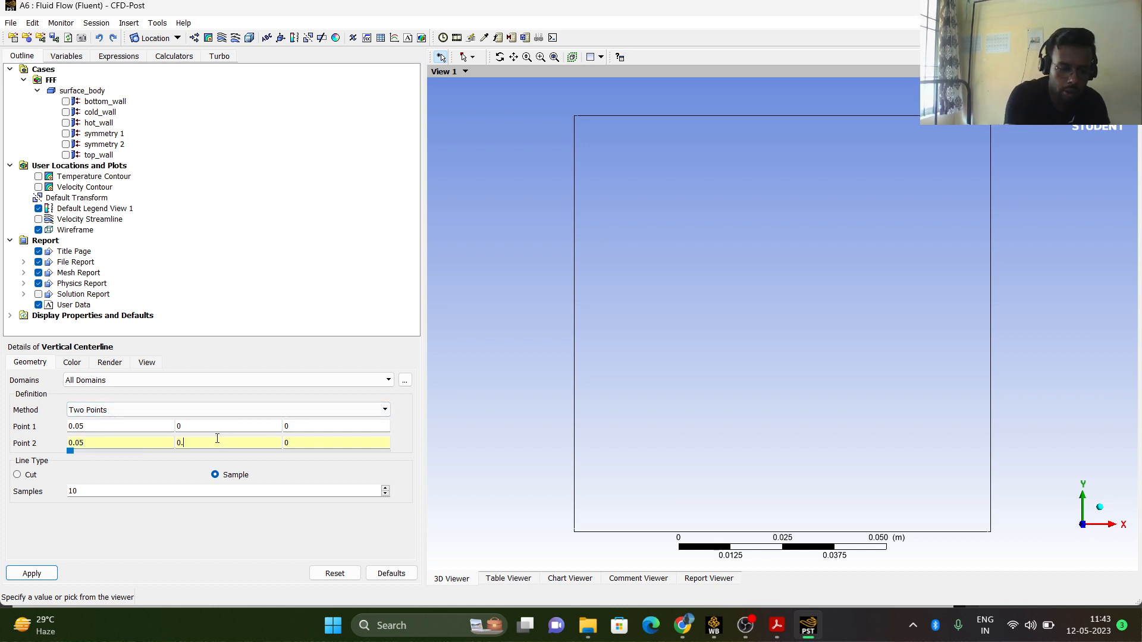
{"action": "type", "text": "1"}
{"action": "left_click", "coordinate": [122, 491]}
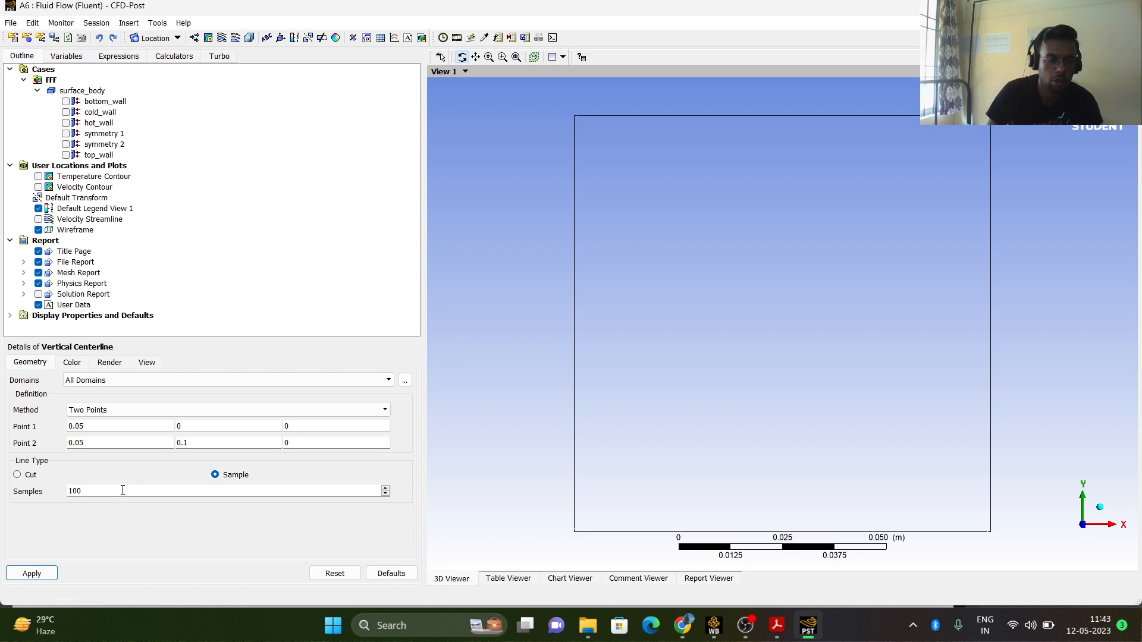
{"action": "left_click", "coordinate": [44, 576]}
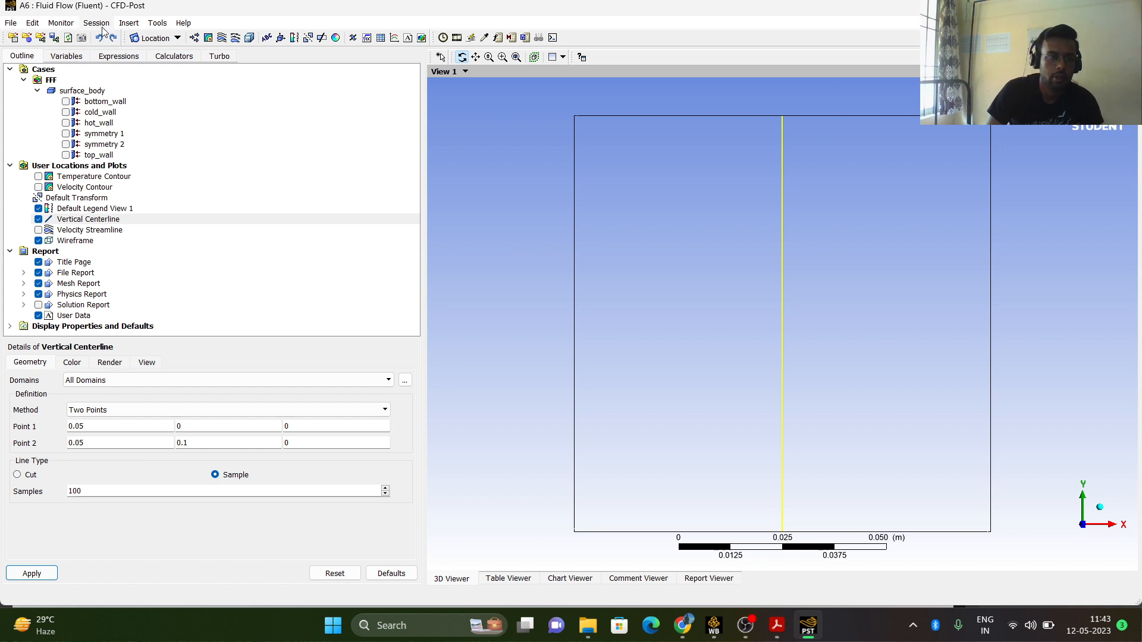
Insert another line location named Horizontal Centerline.
{"action": "left_click", "coordinate": [130, 24]}
{"action": "left_click", "coordinate": [129, 24]}
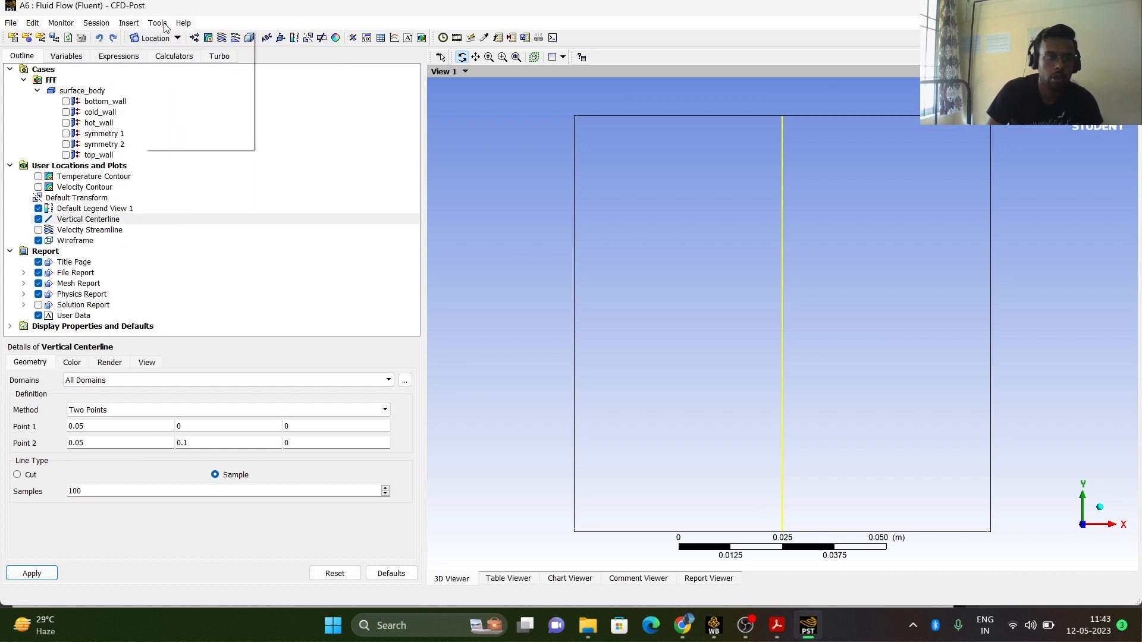
{"action": "left_click", "coordinate": [130, 24]}
{"action": "mouse_move", "coordinate": [179, 37]}
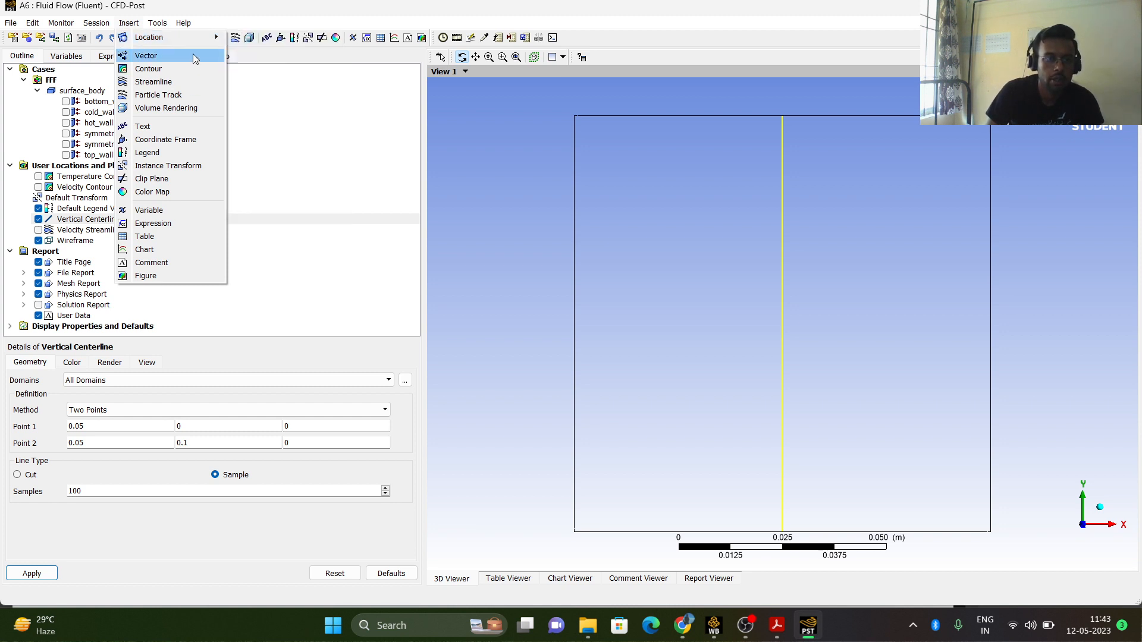
{"action": "left_click", "coordinate": [251, 65]}
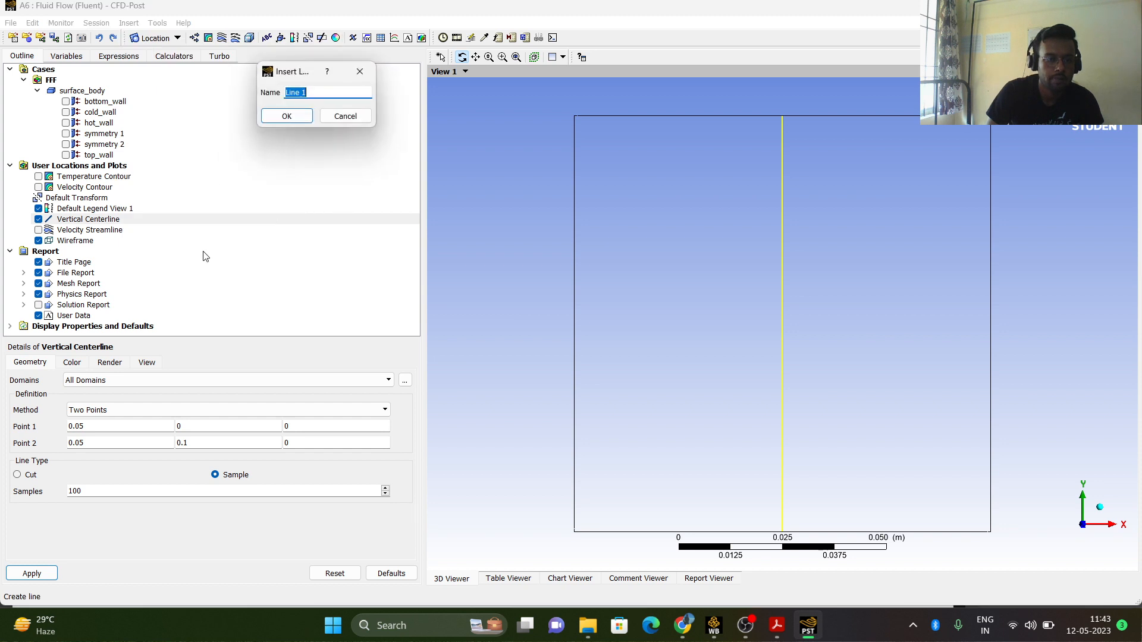
{"action": "type", "text": "Ho"}
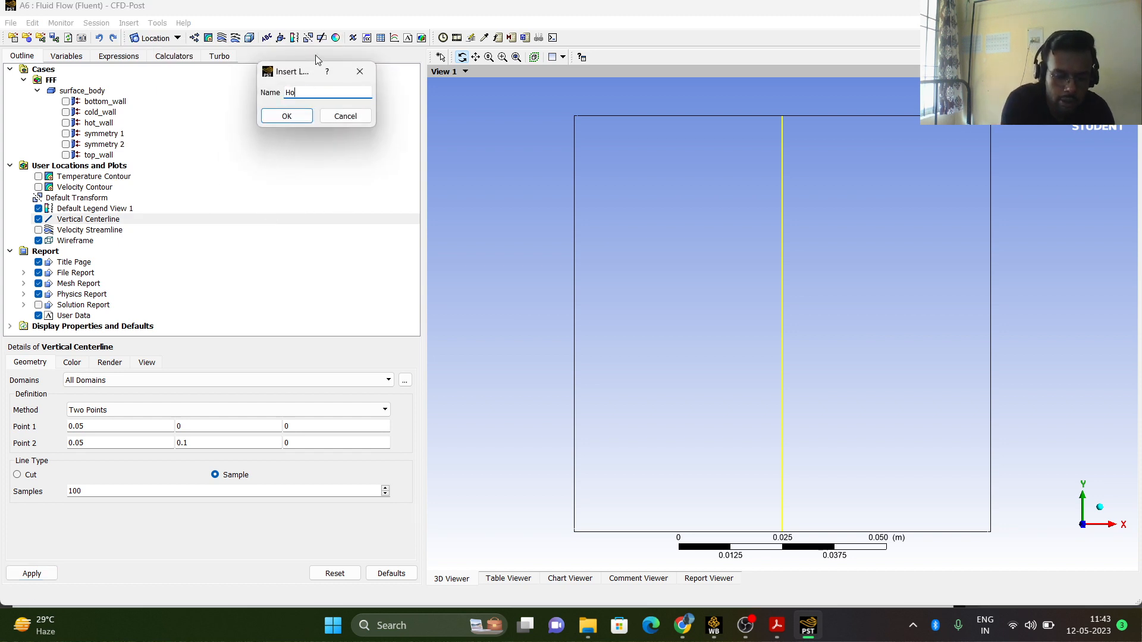
{"action": "type", "text": "rizon"}
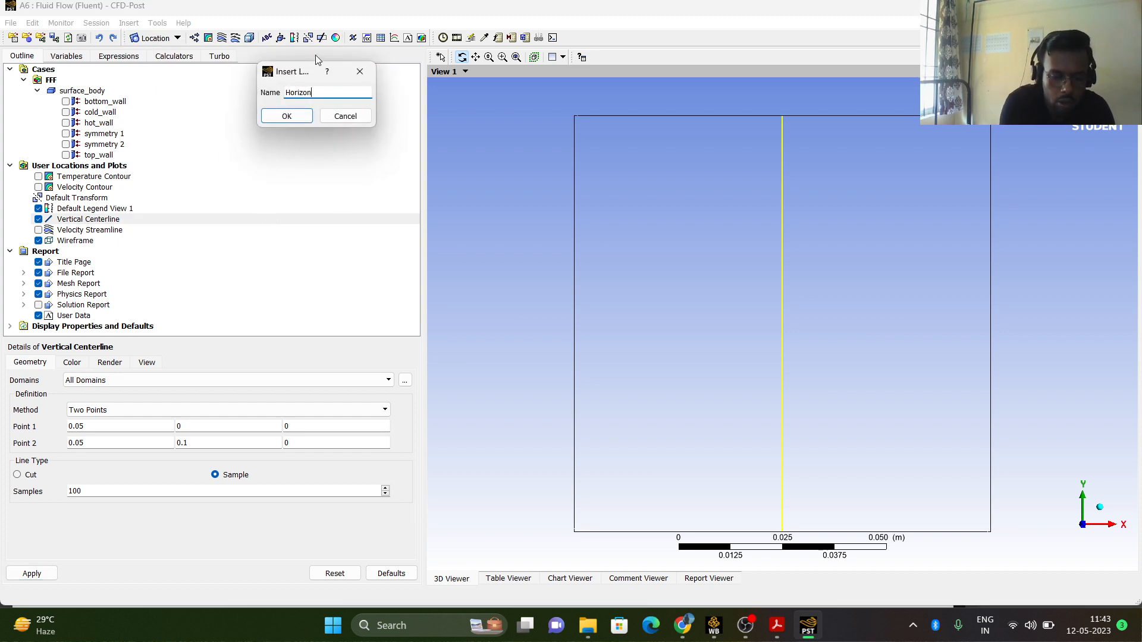
{"action": "type", "text": "tal Ce"}
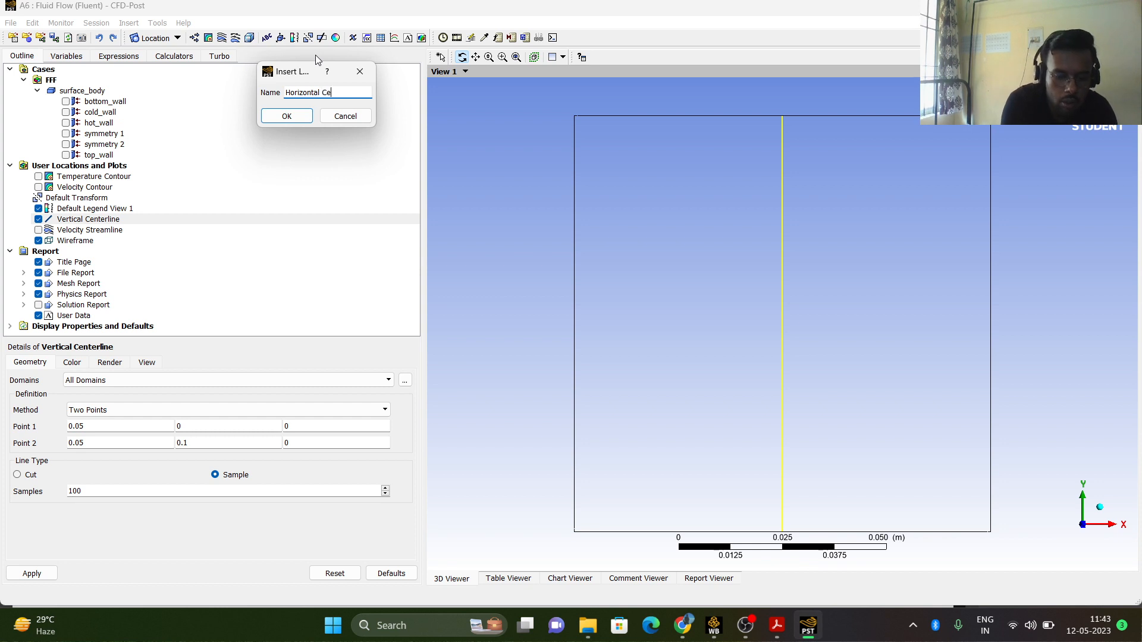
{"action": "type", "text": "nterline"}
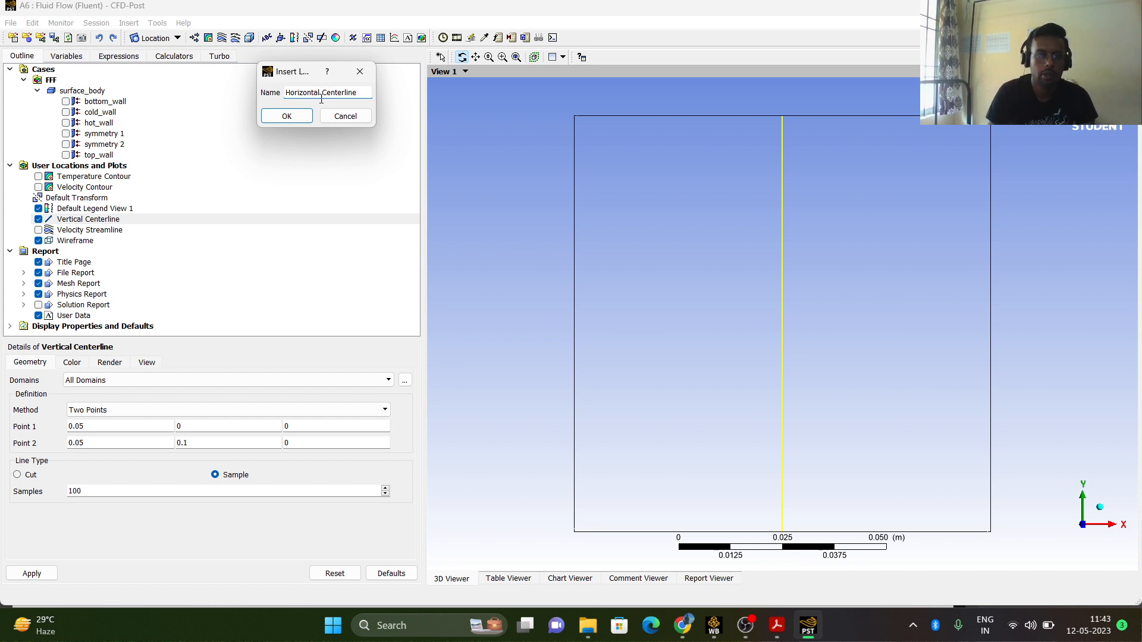
{"action": "left_click", "coordinate": [287, 116]}
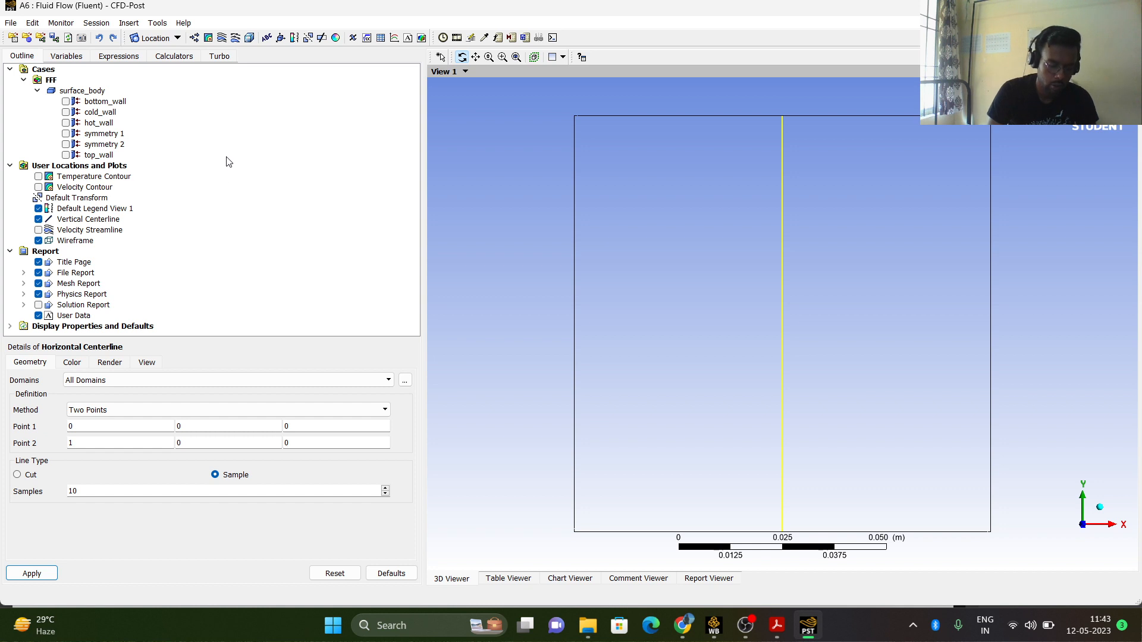
Define the Horizontal Centerline from (0, 0.05, 0) to (0.1, 0.05, 0) with 100 samples and apply it.
{"action": "left_click", "coordinate": [147, 424]}
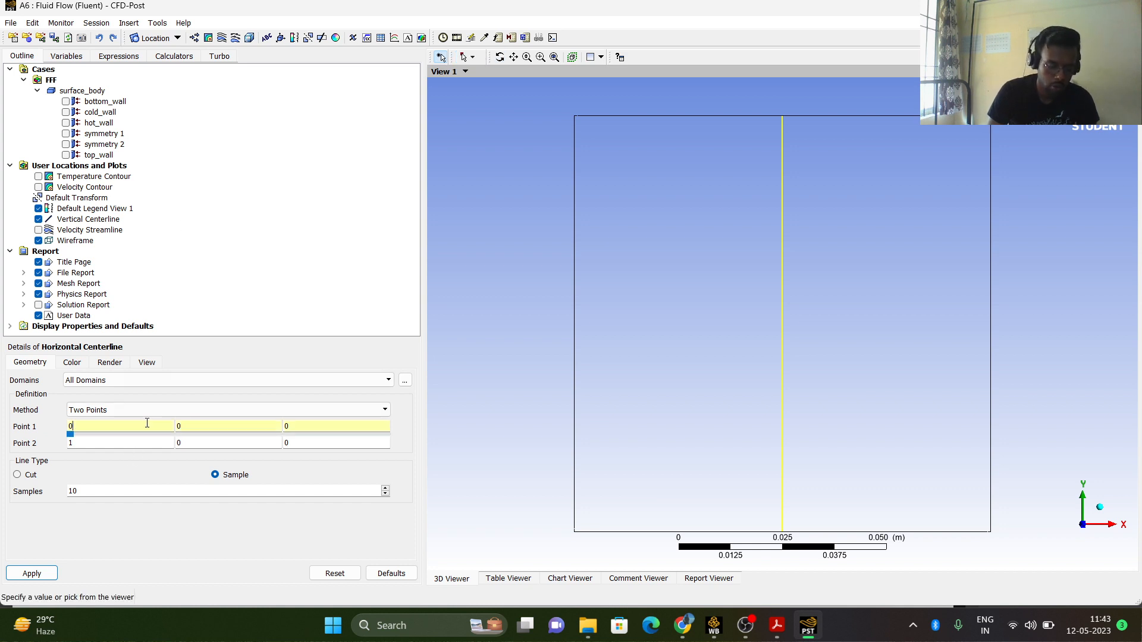
{"action": "left_click", "coordinate": [214, 425]}
{"action": "type", "text": ".05"}
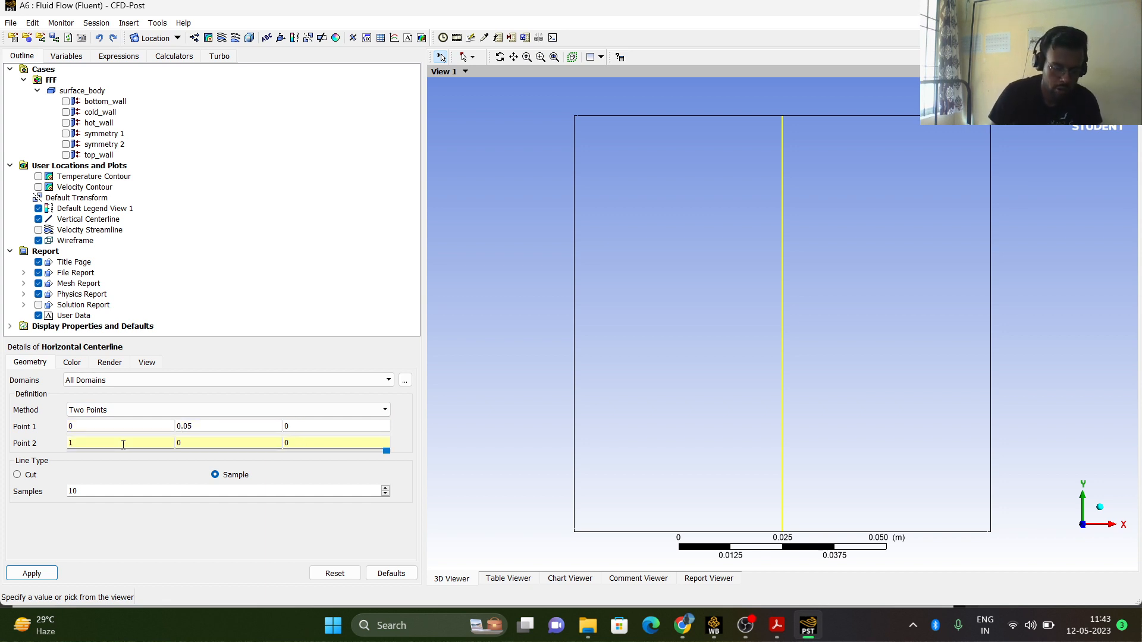
{"action": "key", "text": "BackSpace"}
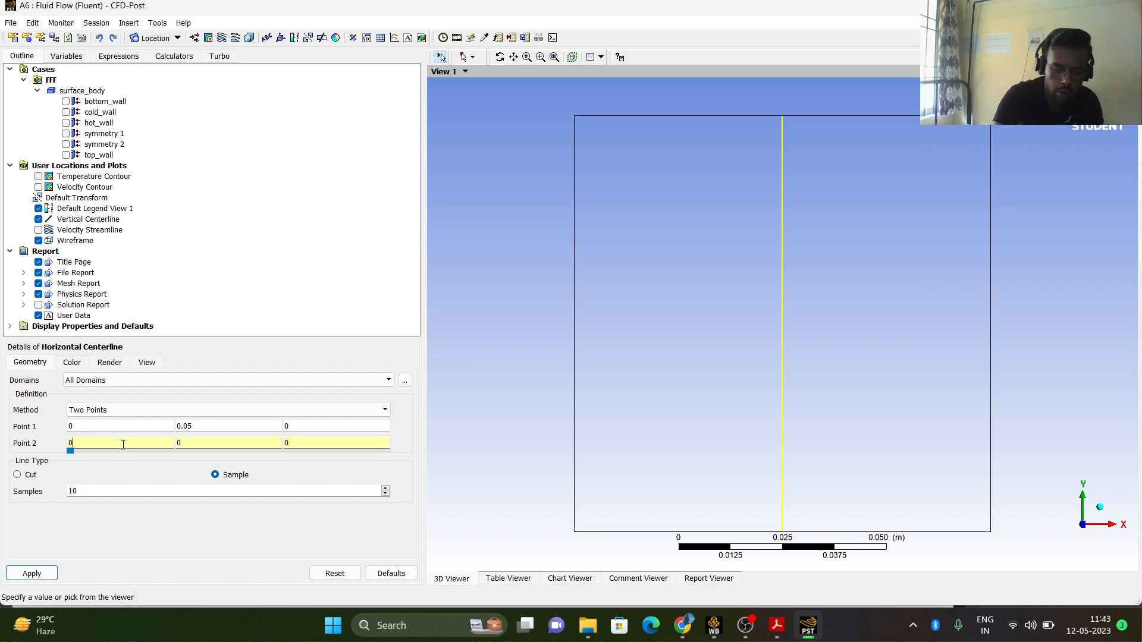
{"action": "type", "text": ".1"}
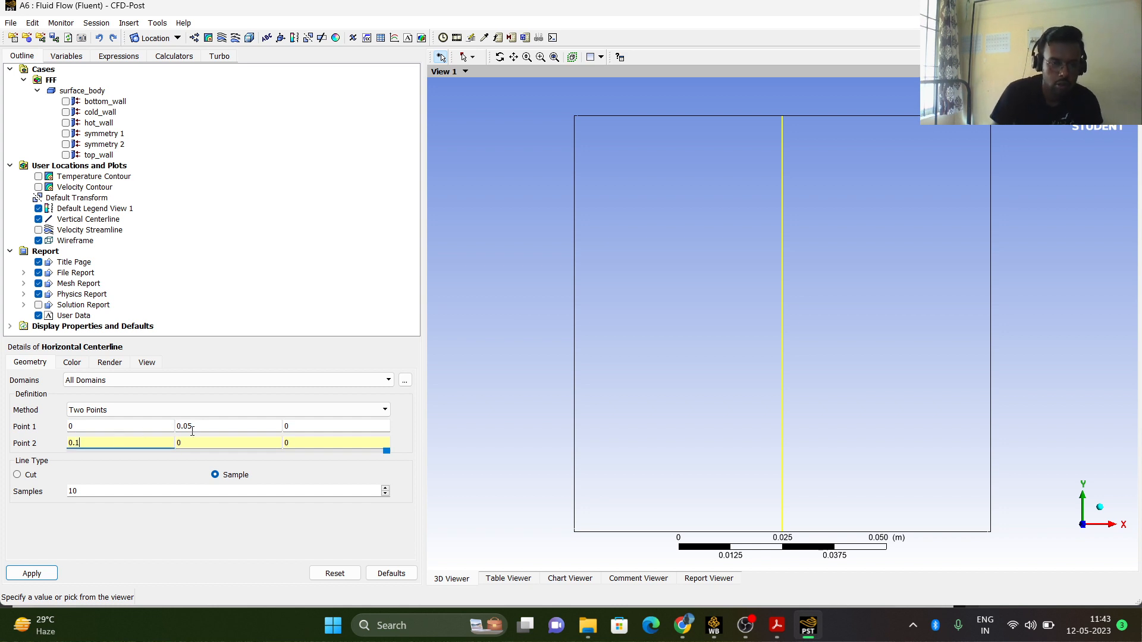
{"action": "left_click", "coordinate": [200, 444]}
{"action": "type", "text": ".05"}
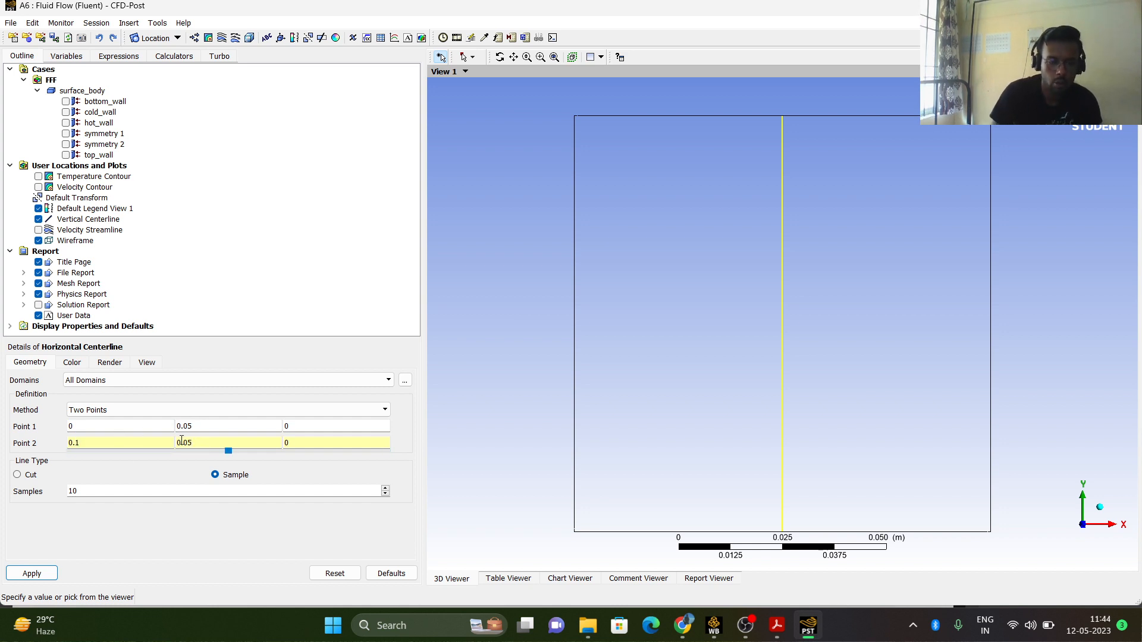
{"action": "left_click", "coordinate": [106, 492]}
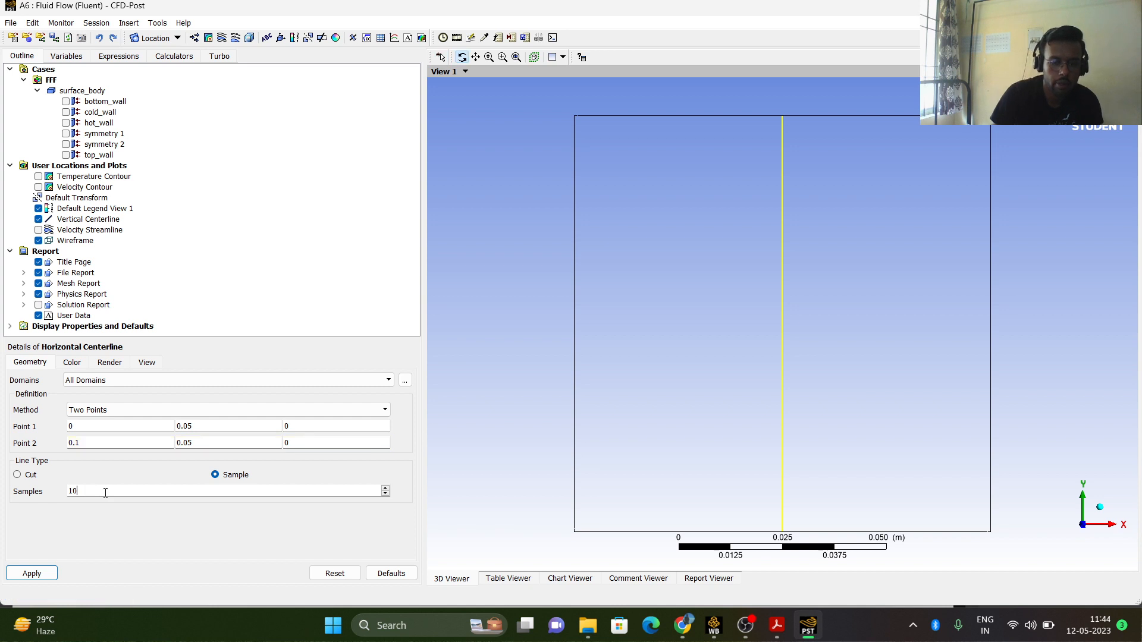
{"action": "left_click", "coordinate": [32, 574]}
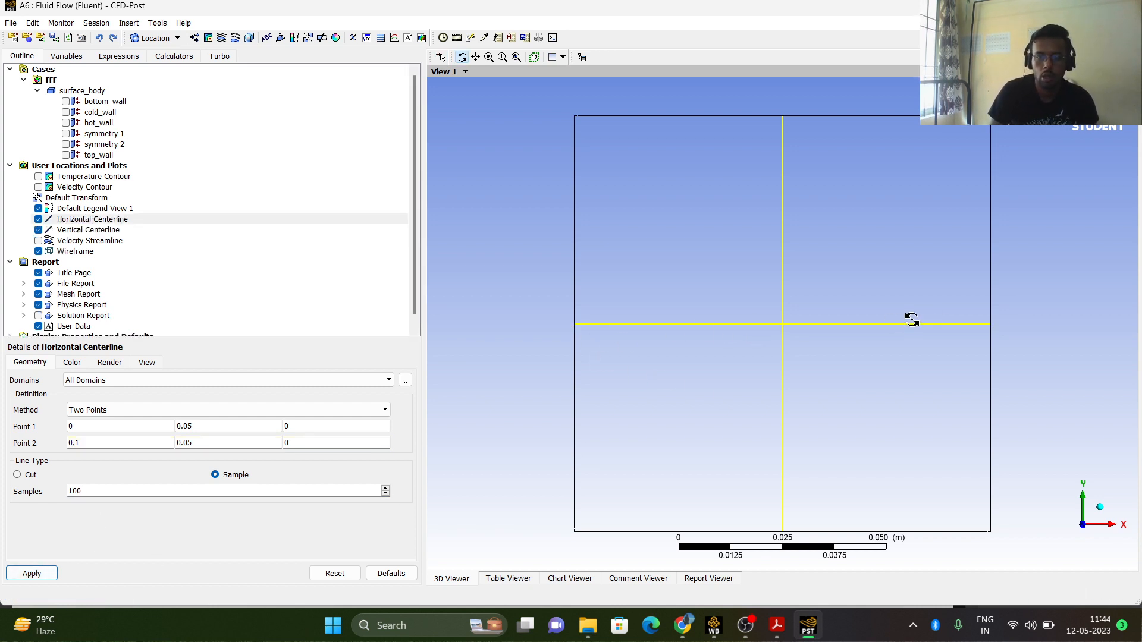
Insert a third line location named Top wall line.
{"action": "left_click", "coordinate": [128, 23]}
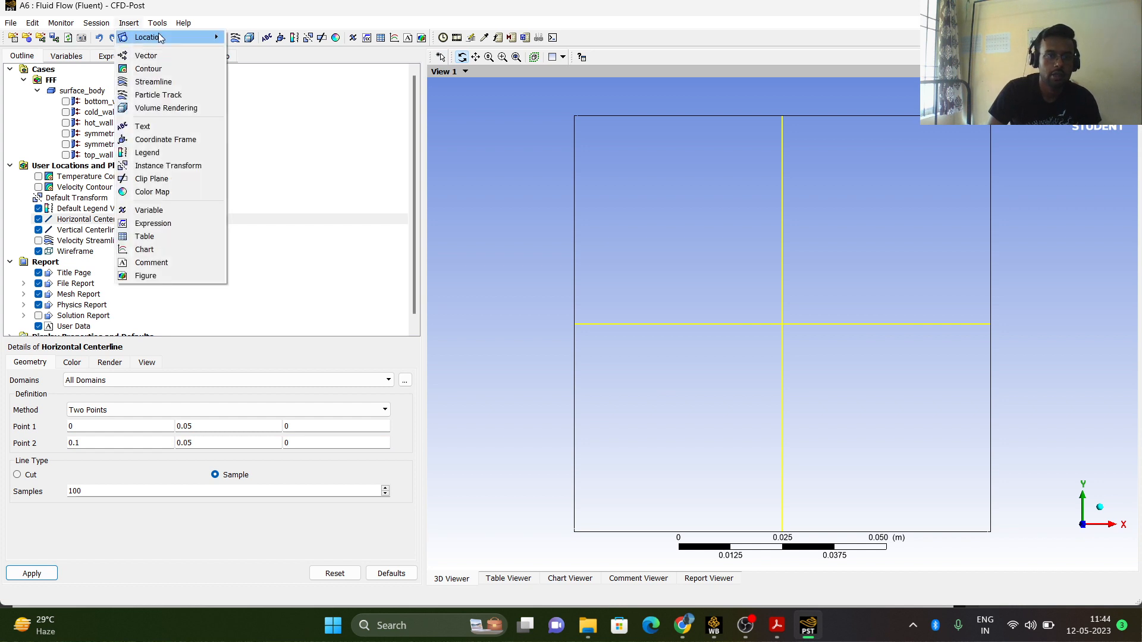
{"action": "mouse_move", "coordinate": [164, 37]}
{"action": "left_click", "coordinate": [250, 64]}
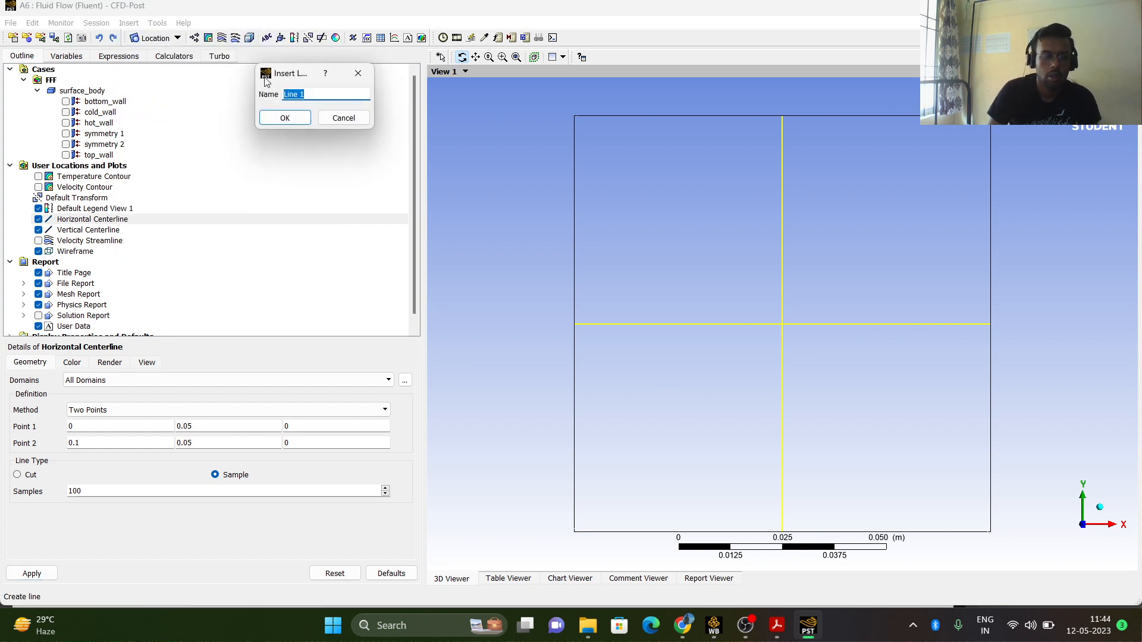
{"action": "type", "text": "Top wall l"}
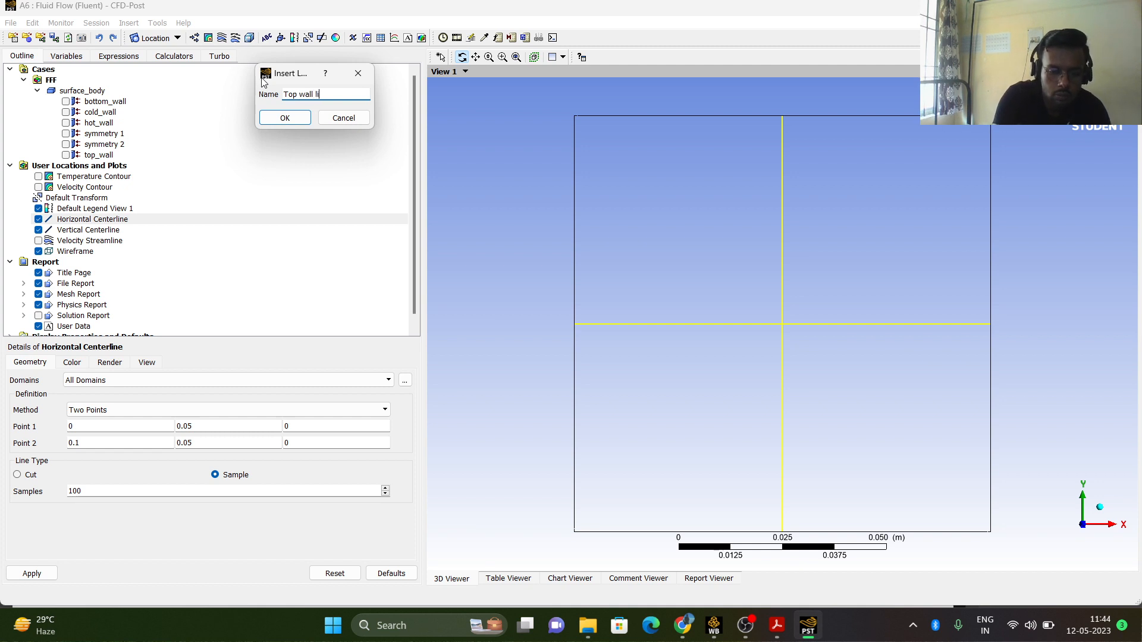
{"action": "left_click", "coordinate": [291, 118]}
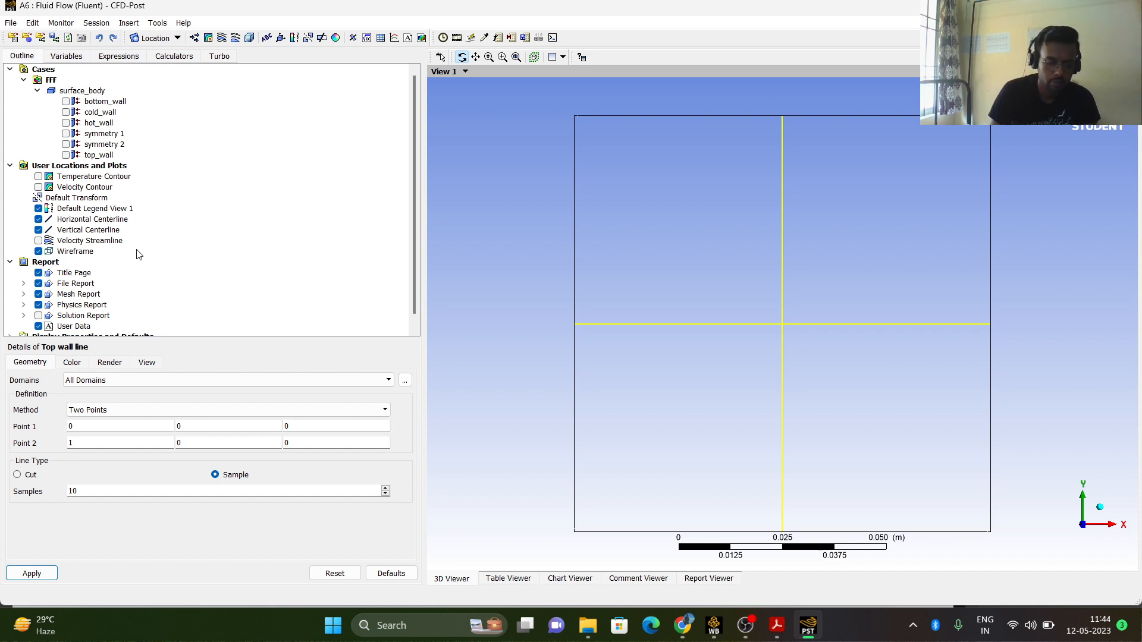
Define the Top wall line from (0, 0.1, 0) to (0.1, 0.1, 0) with 100 samples and apply it.
{"action": "left_click", "coordinate": [193, 425]}
{"action": "type", "text": ".1"}
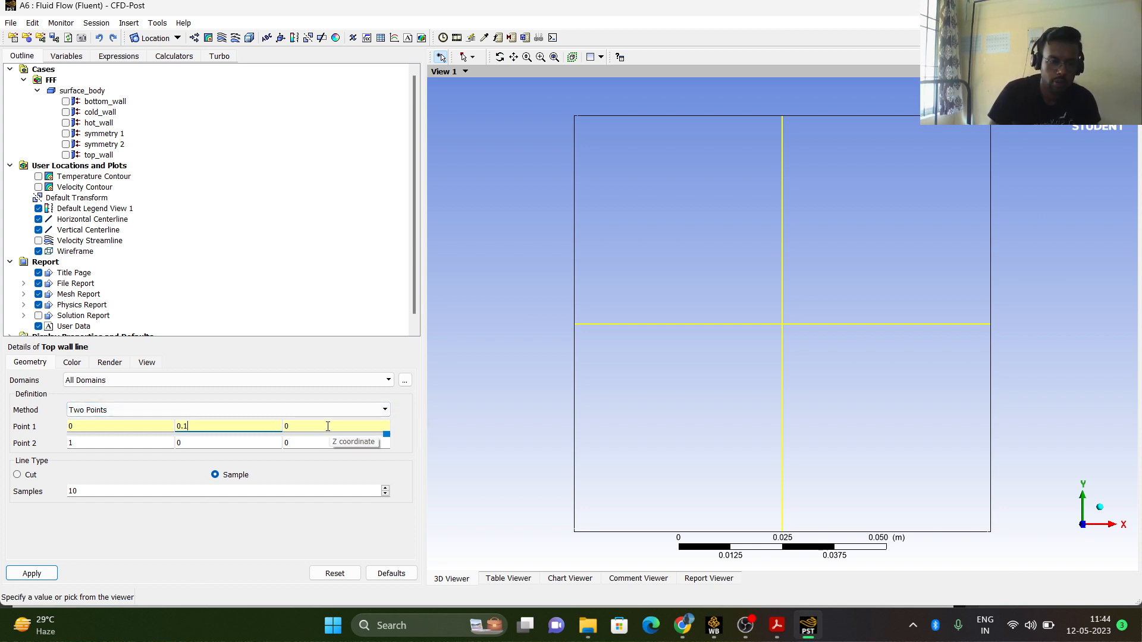
{"action": "left_click", "coordinate": [117, 444]}
{"action": "key", "text": "BackSpace"}
{"action": "type", "text": "0"}
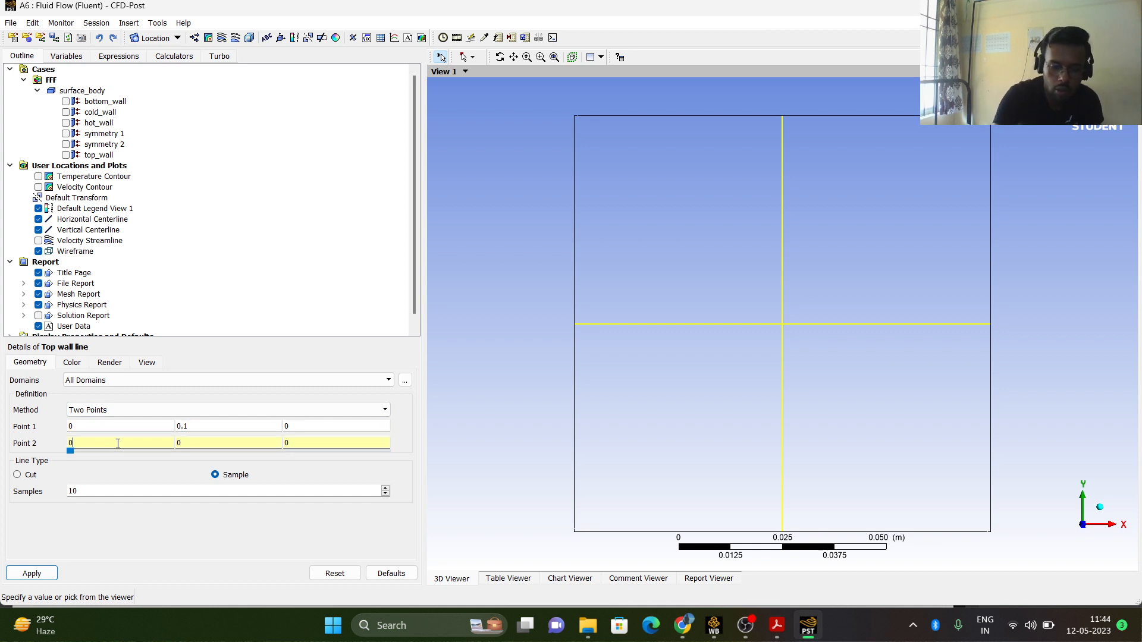
{"action": "type", "text": ".1"}
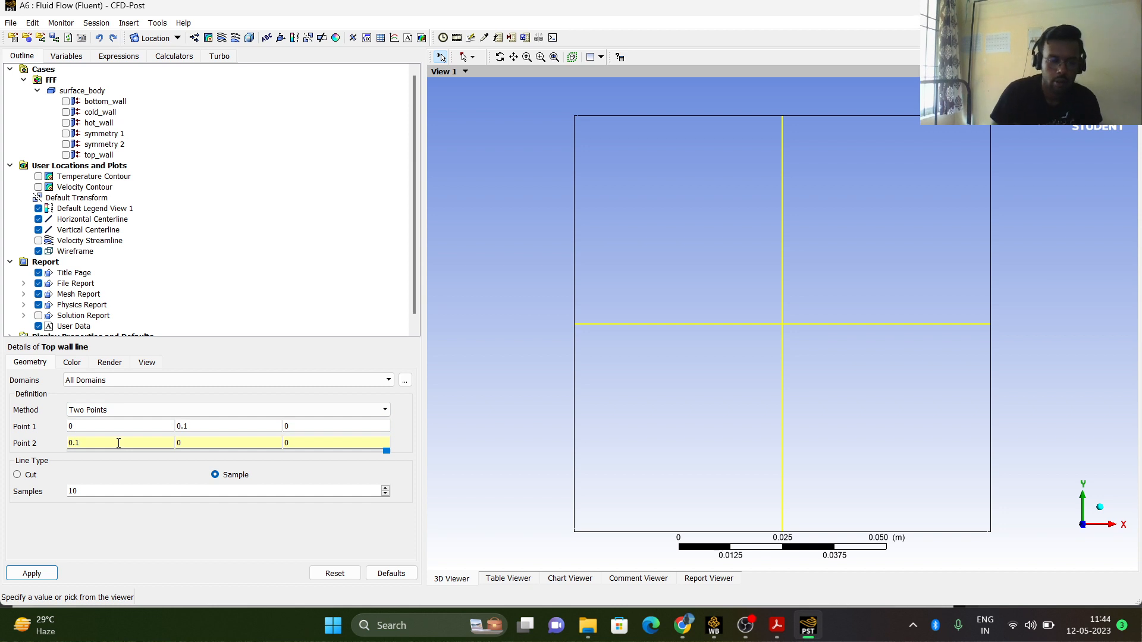
{"action": "left_click", "coordinate": [185, 443]}
{"action": "type", "text": ".1"}
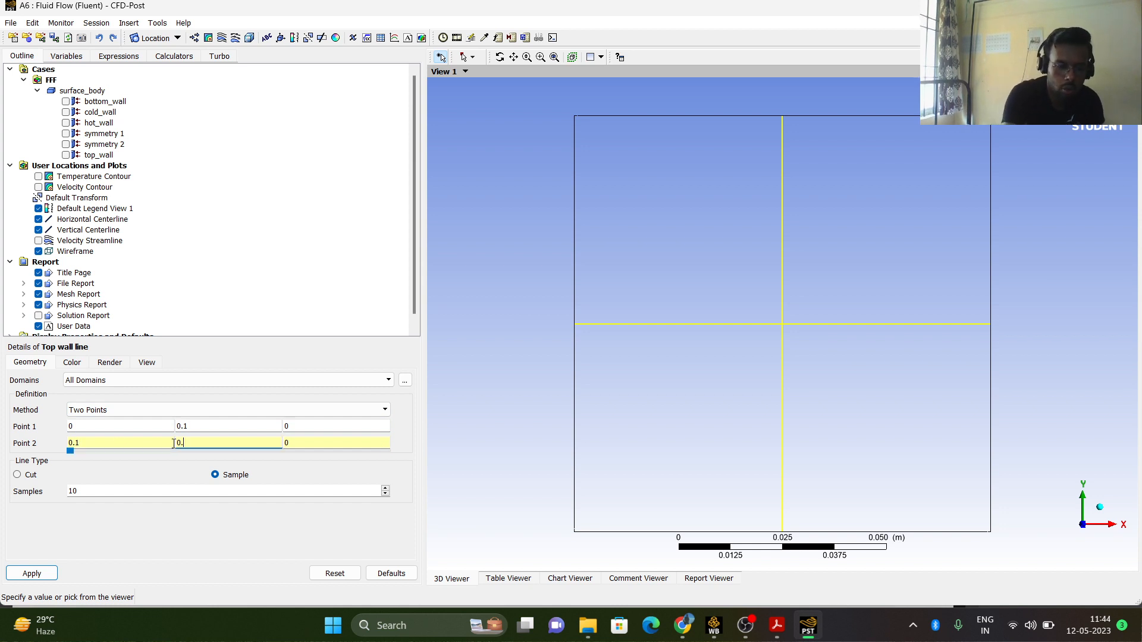
{"action": "left_click", "coordinate": [100, 492]}
{"action": "type", "text": "0"}
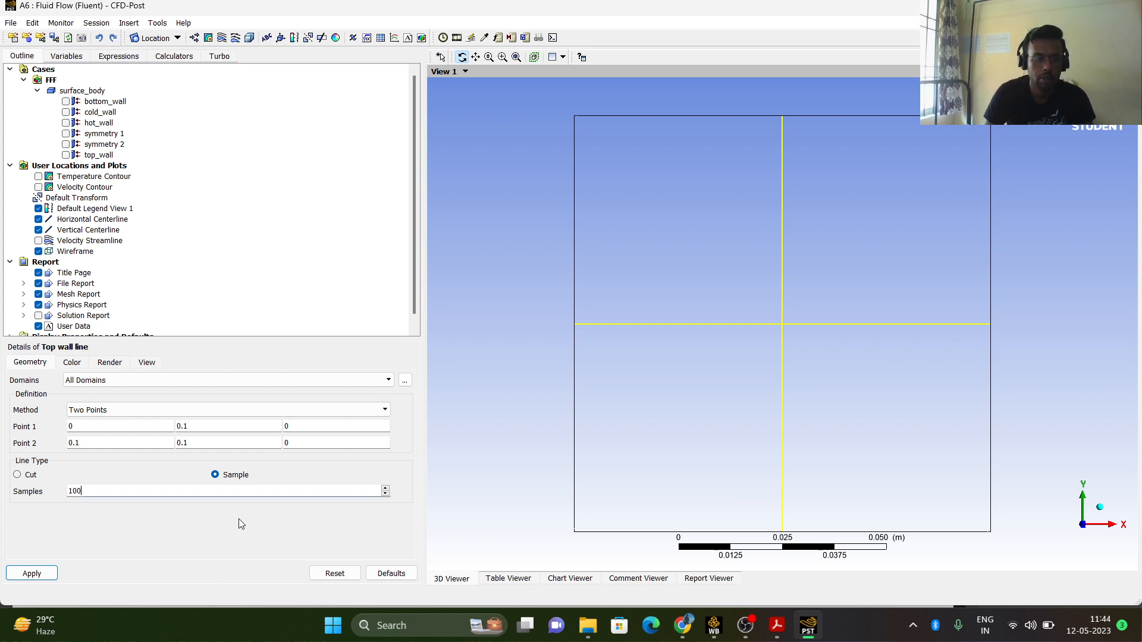
{"action": "left_click", "coordinate": [37, 575]}
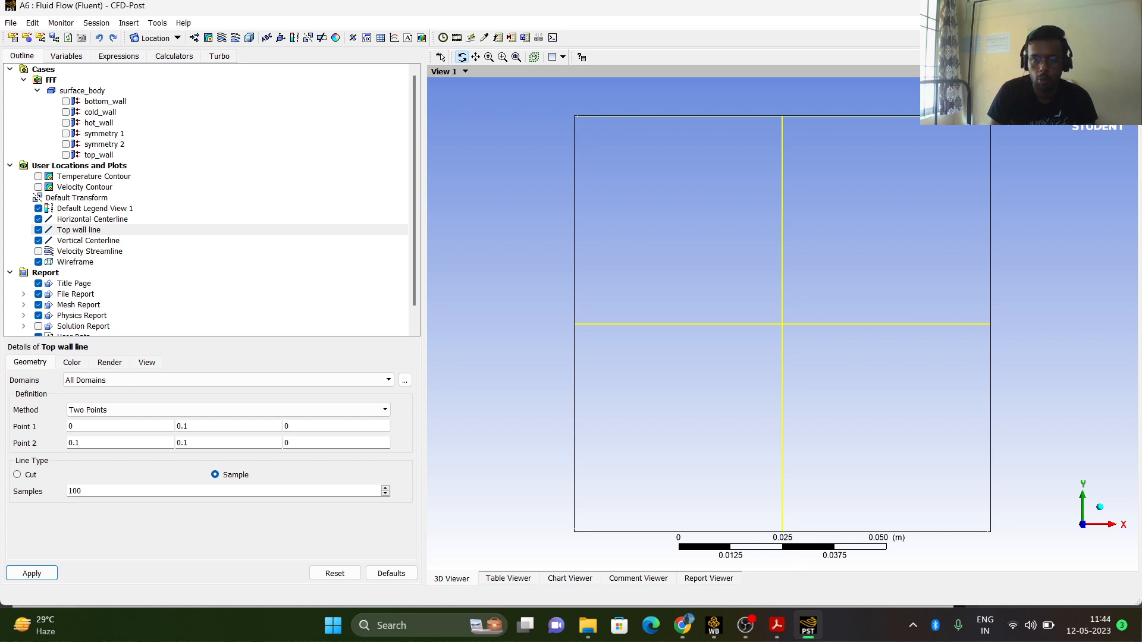
Insert a chart named Horizontal Centerline Velocity.
{"action": "left_click", "coordinate": [130, 24]}
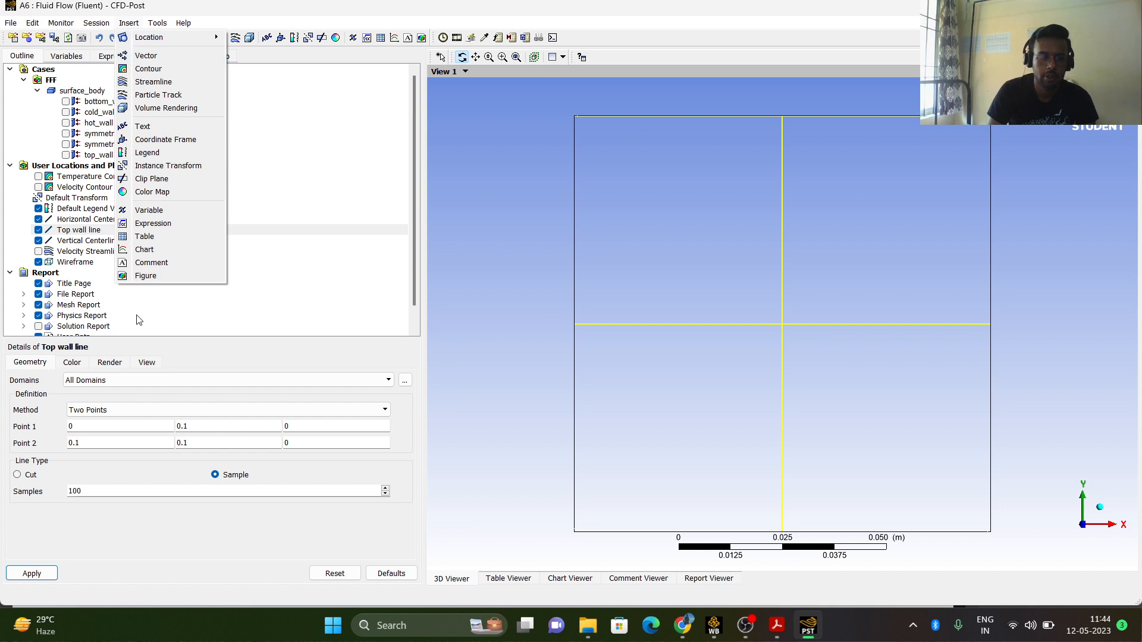
{"action": "left_click", "coordinate": [160, 248]}
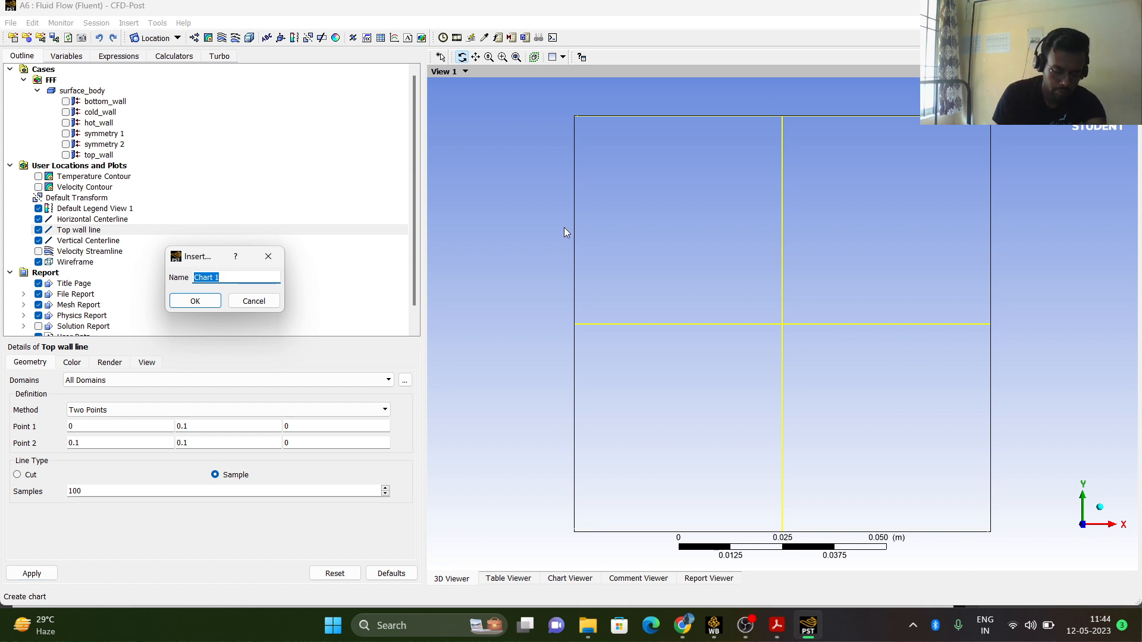
{"action": "type", "text": "Hor"}
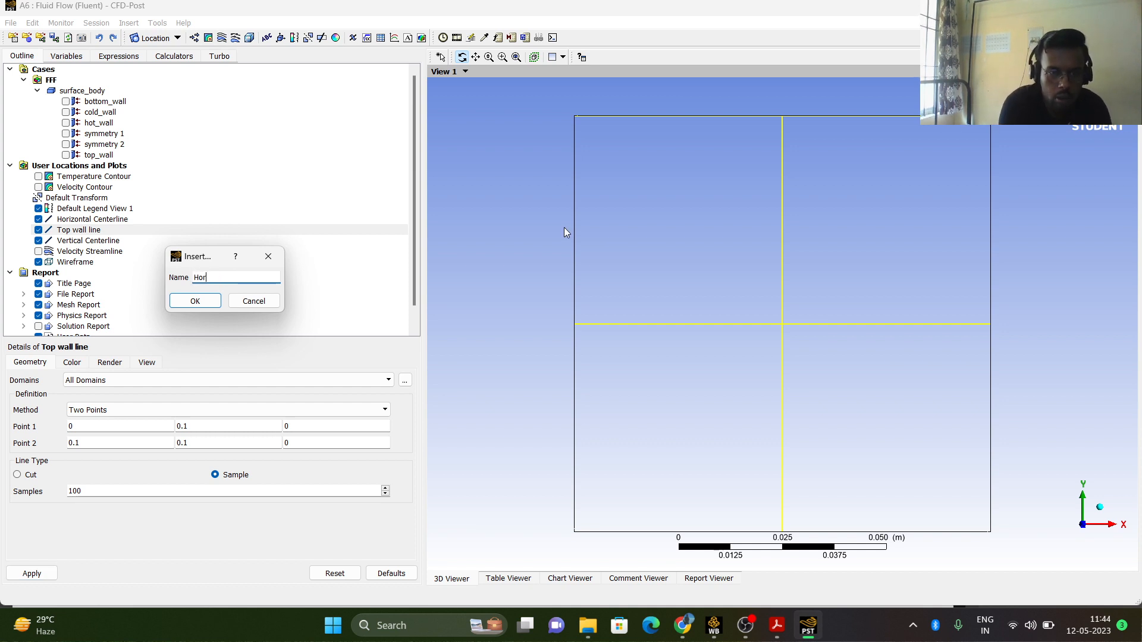
{"action": "type", "text": "izon"}
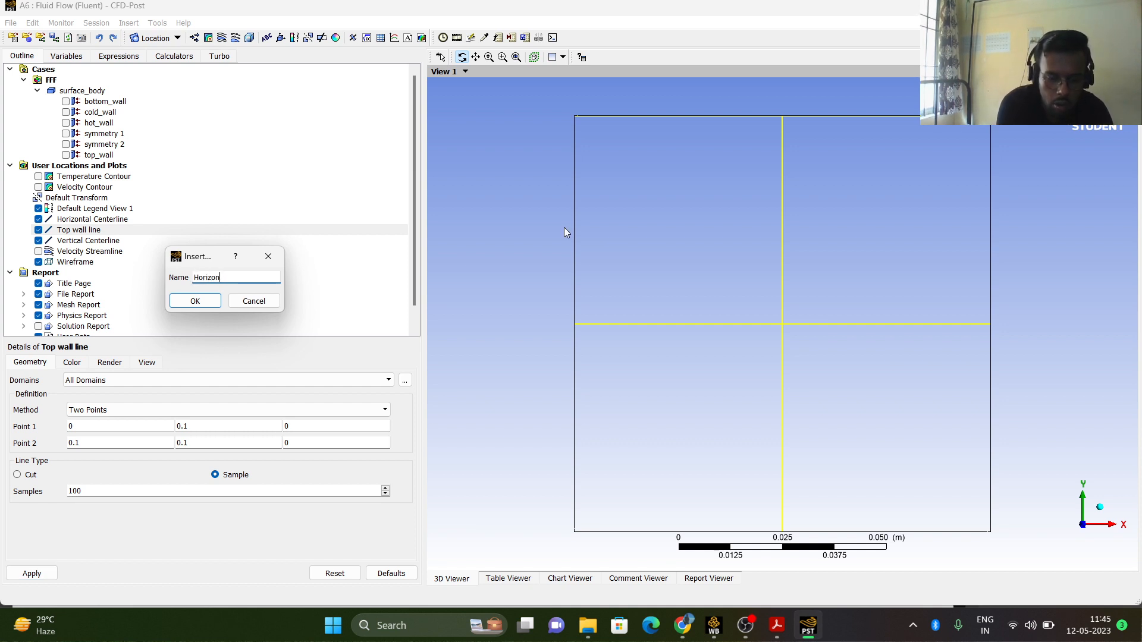
{"action": "type", "text": "tal Ce"}
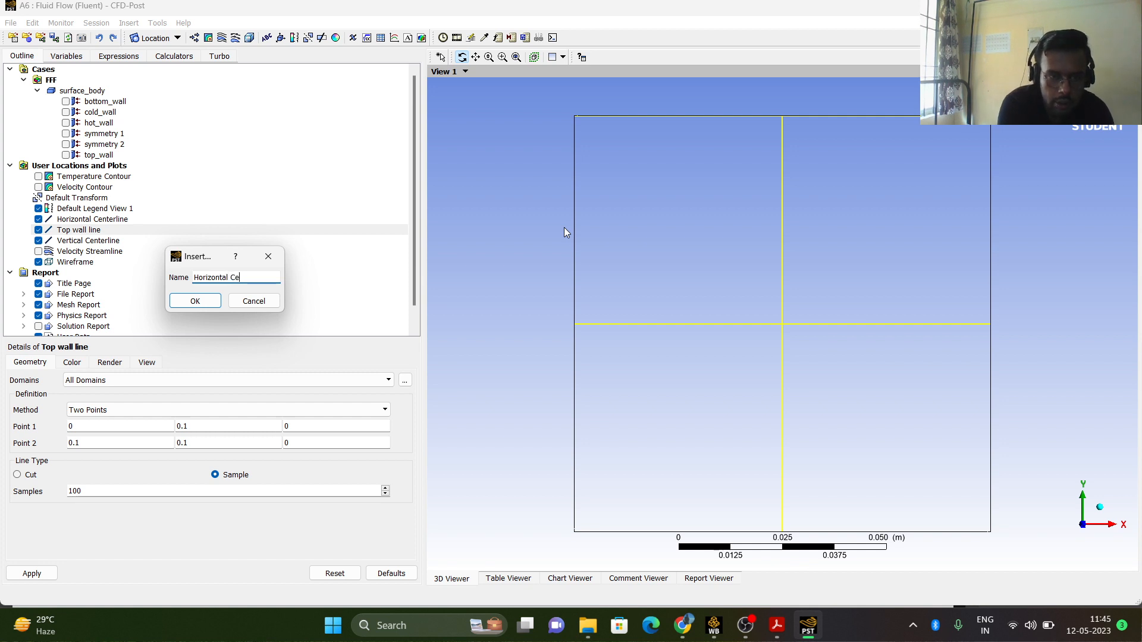
{"action": "type", "text": "nterline Velocity"}
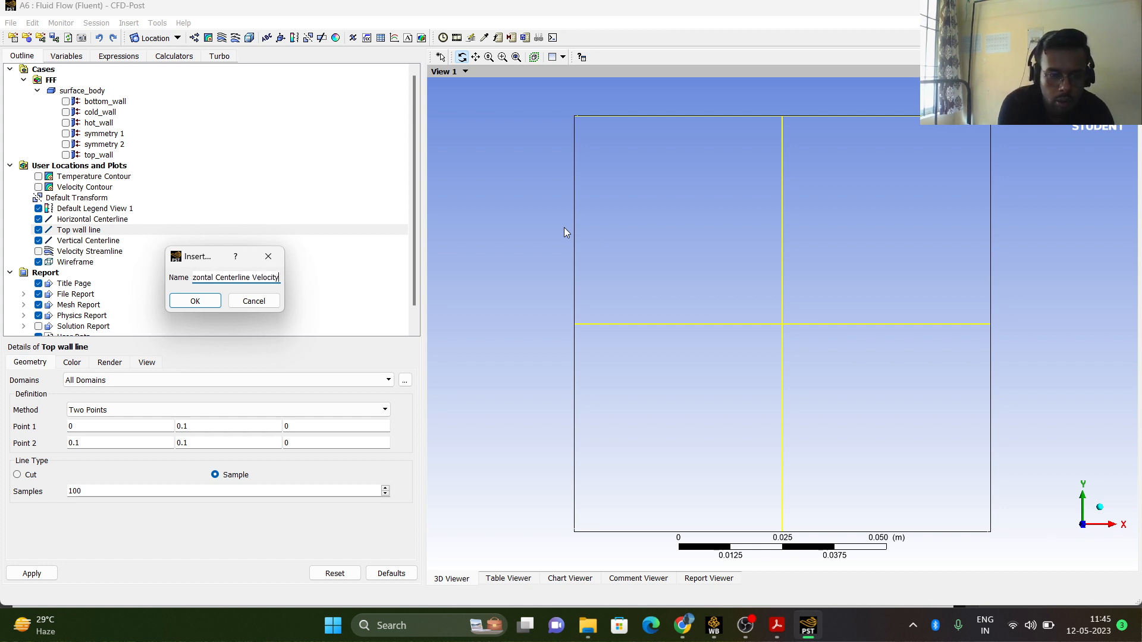
{"action": "left_click", "coordinate": [177, 304]}
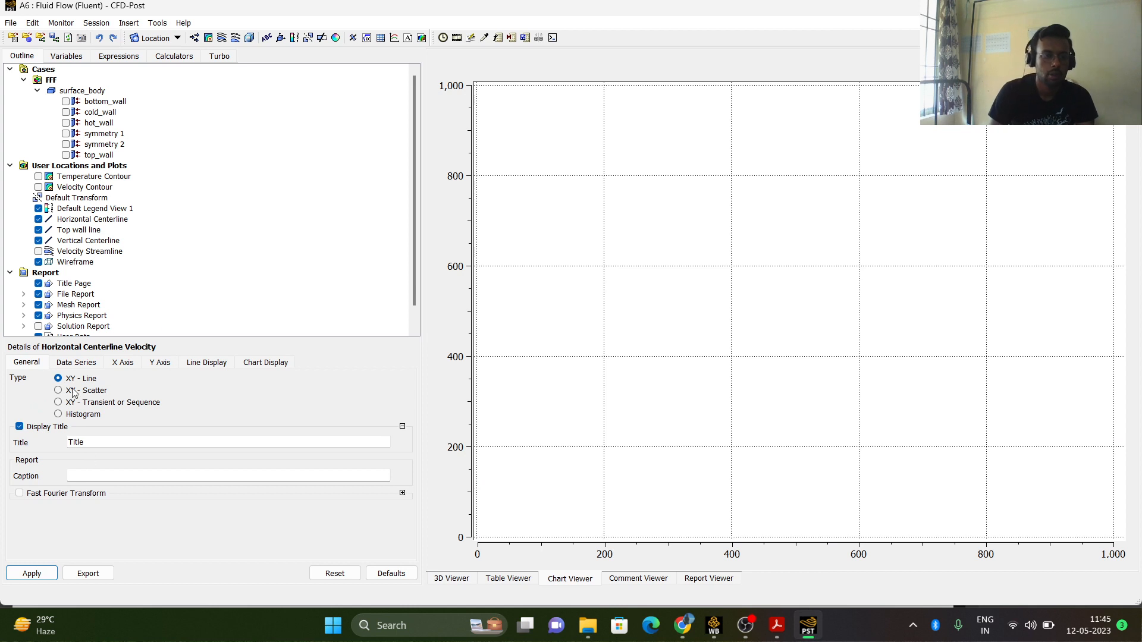
Rename the chart's first data series to Horizontal Centerline Velocity.
{"action": "left_click", "coordinate": [77, 362]}
{"action": "triple_click", "coordinate": [118, 477]}
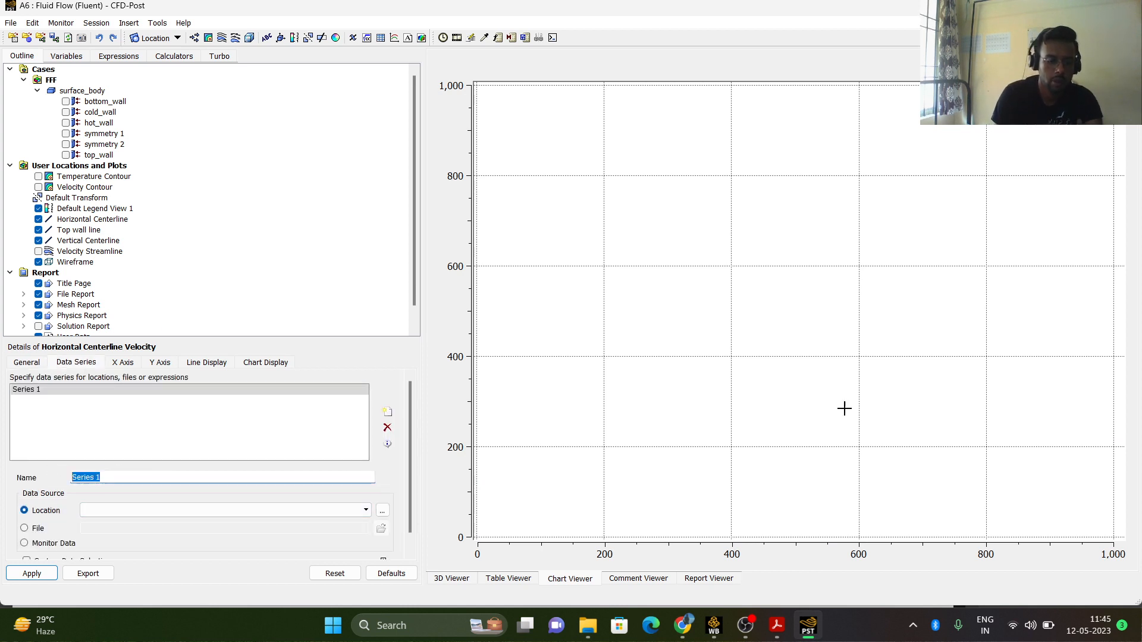
{"action": "type", "text": "Horiz"}
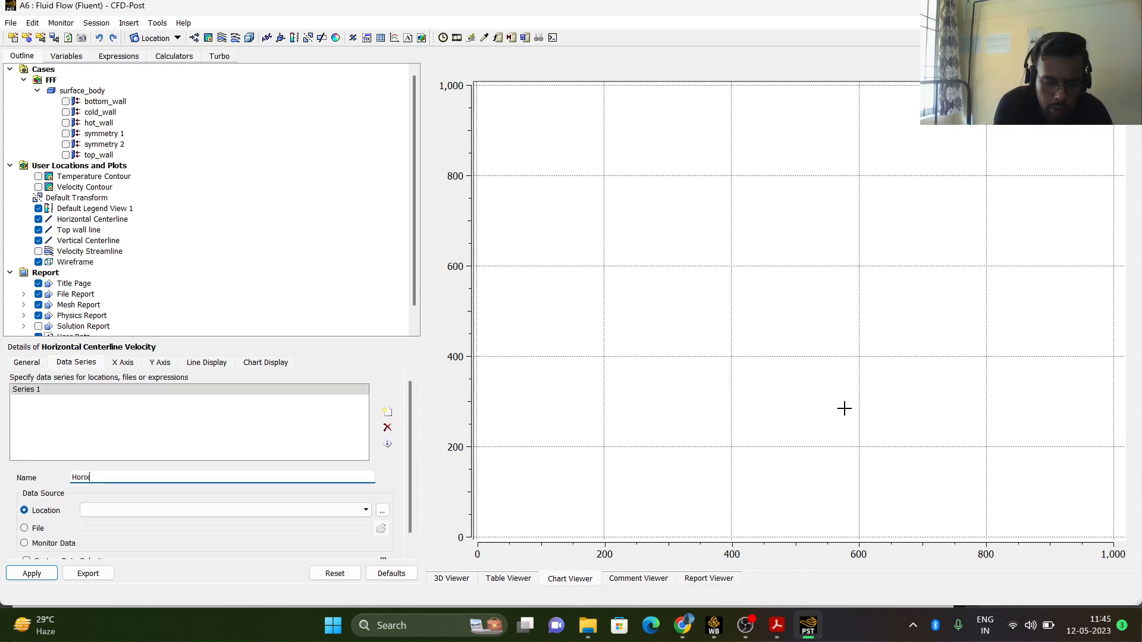
{"action": "type", "text": "ix"}
{"action": "key", "text": "BackSpace"}
{"action": "type", "text": "zontal Cn"}
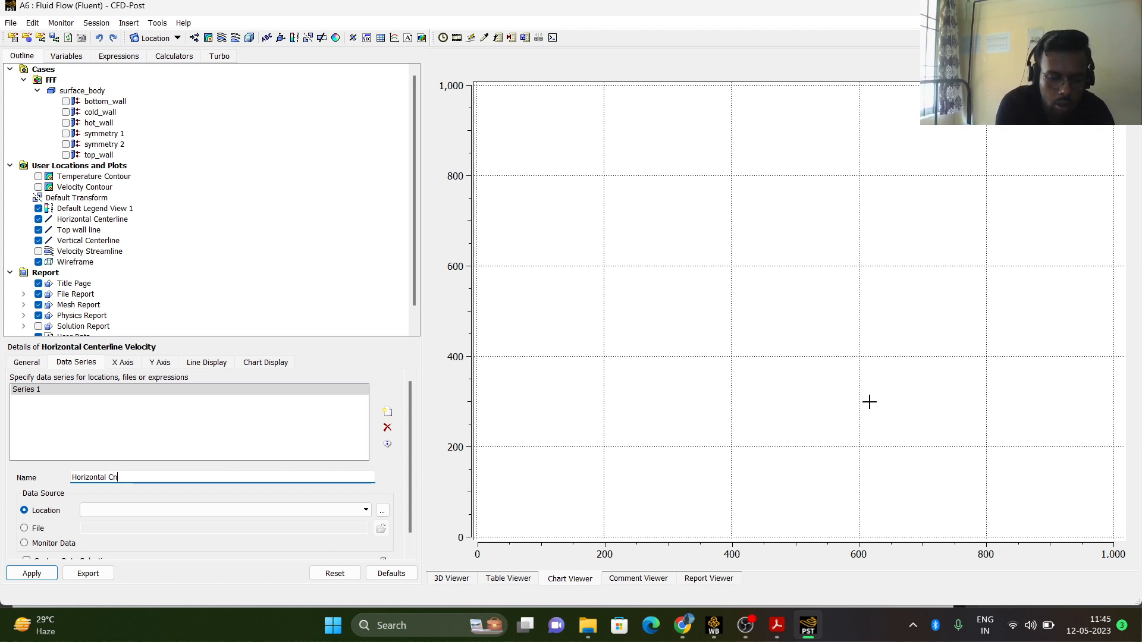
{"action": "key", "text": "BackSpace"}
{"action": "key", "text": "BackSpace"}
{"action": "key", "text": "BackSpace"}
{"action": "key", "text": "BackSpace"}
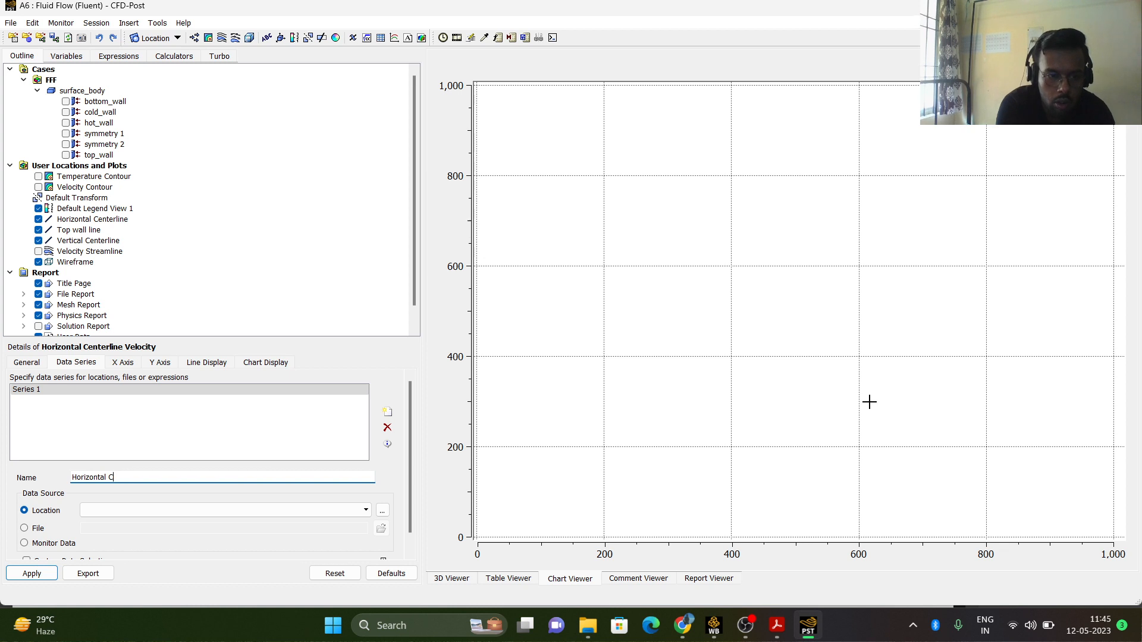
{"action": "type", "text": "enter"}
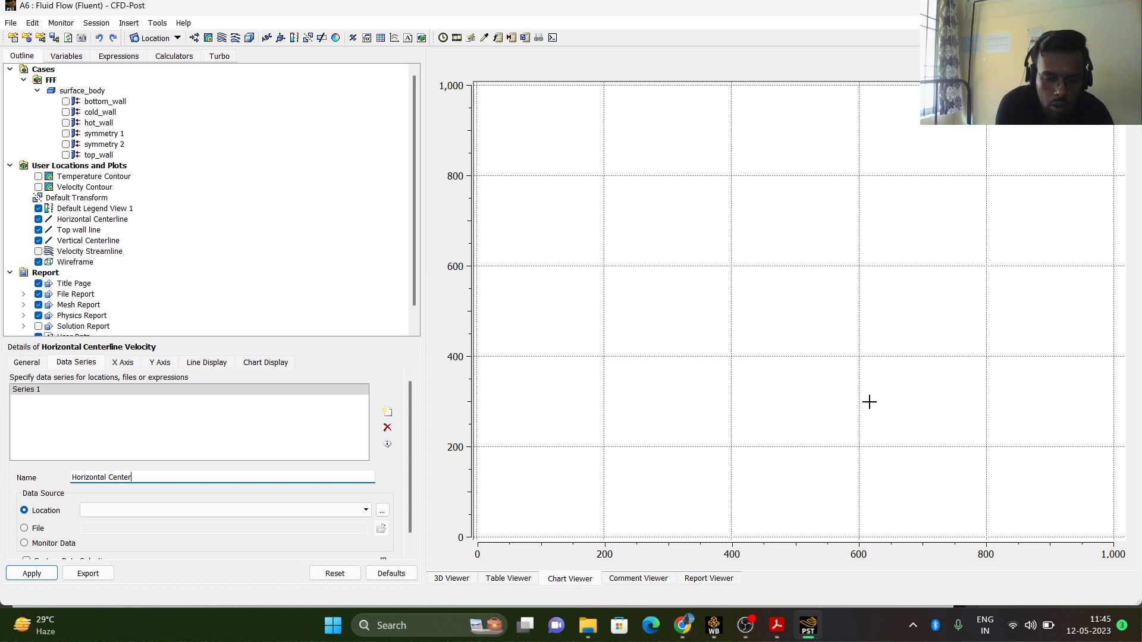
{"action": "type", "text": "line Ve"}
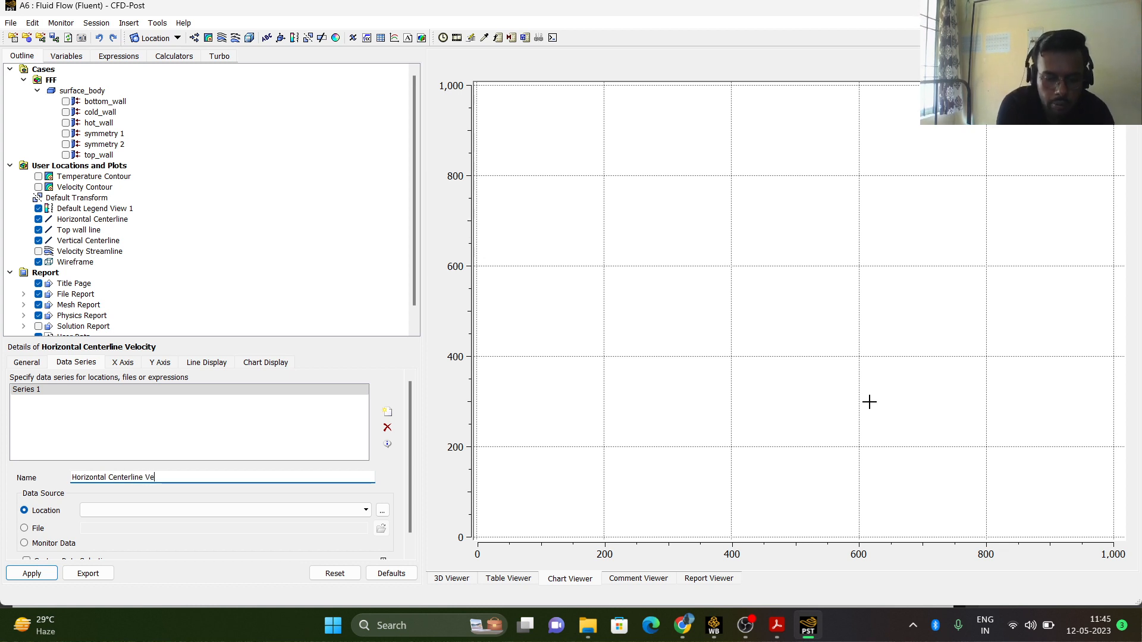
{"action": "type", "text": "locity"}
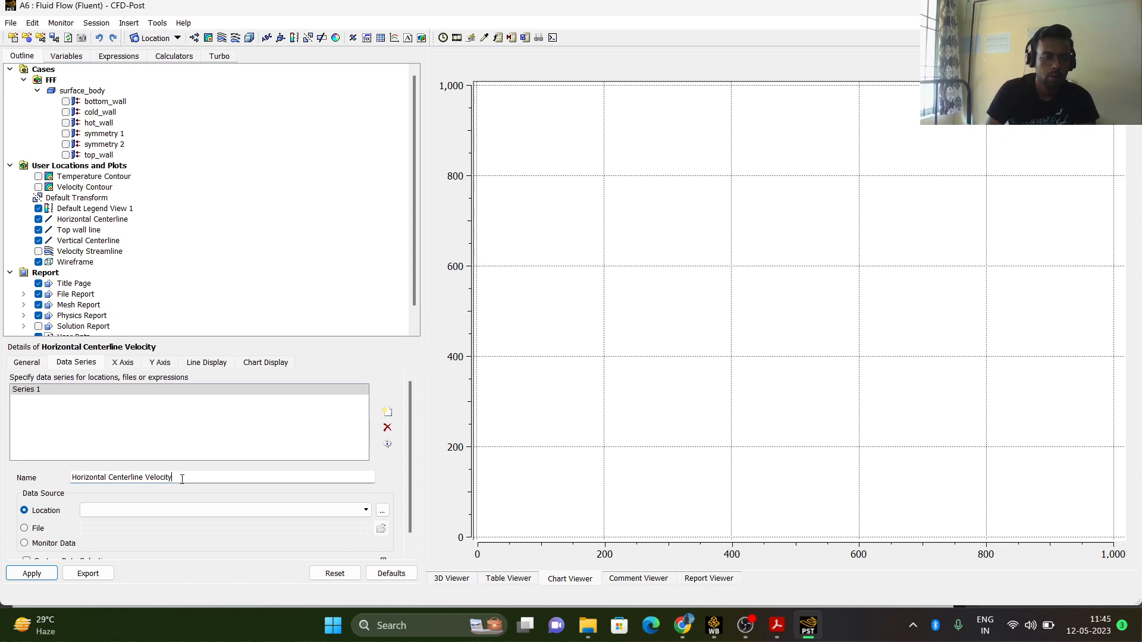
Try to copy the data series name into the chart's title.
{"action": "left_click_drag", "start_coordinate": [174, 478], "coordinate": [77, 469]}
{"action": "right_click", "coordinate": [115, 480]}
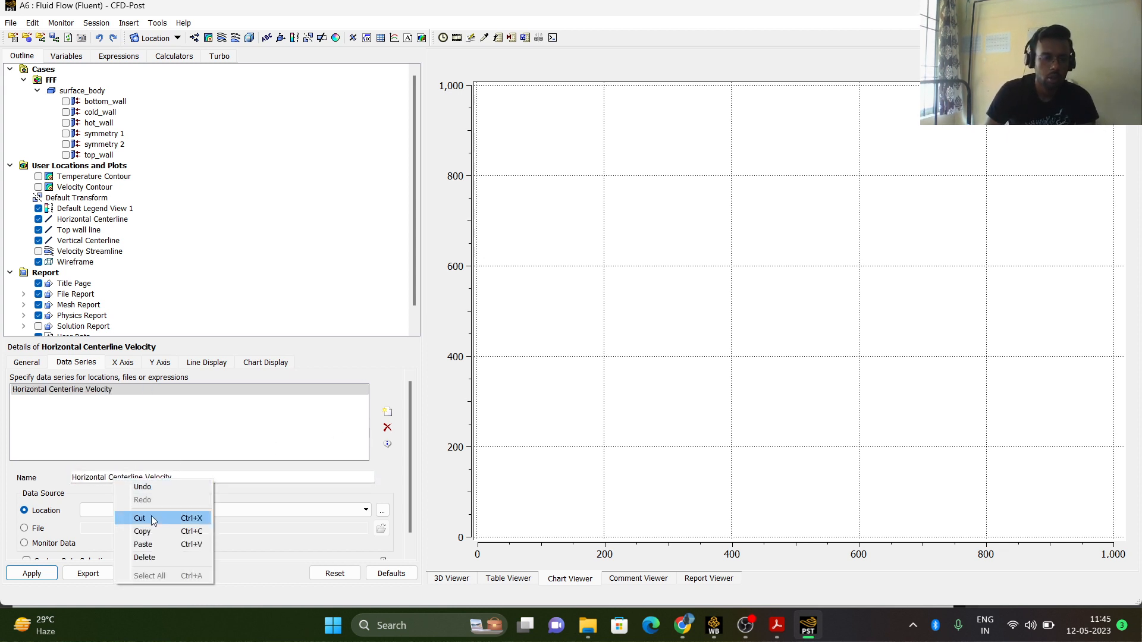
{"action": "left_click", "coordinate": [145, 532]}
{"action": "left_click", "coordinate": [27, 363]}
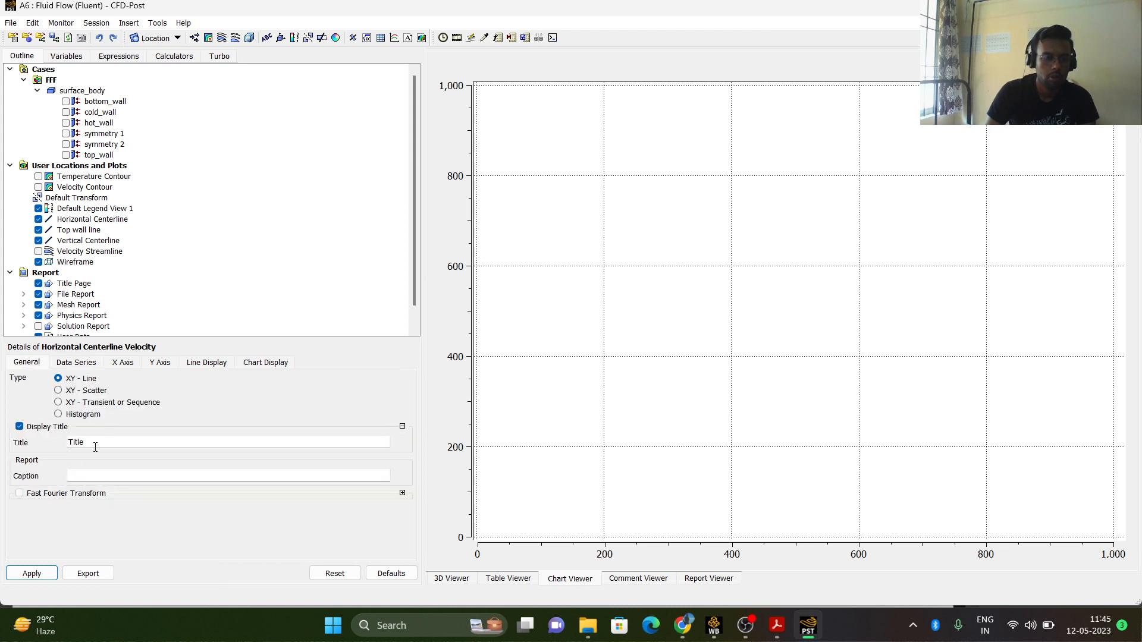
{"action": "left_click_drag", "start_coordinate": [95, 447], "coordinate": [49, 437]}
{"action": "key", "text": "ctrl+v"}
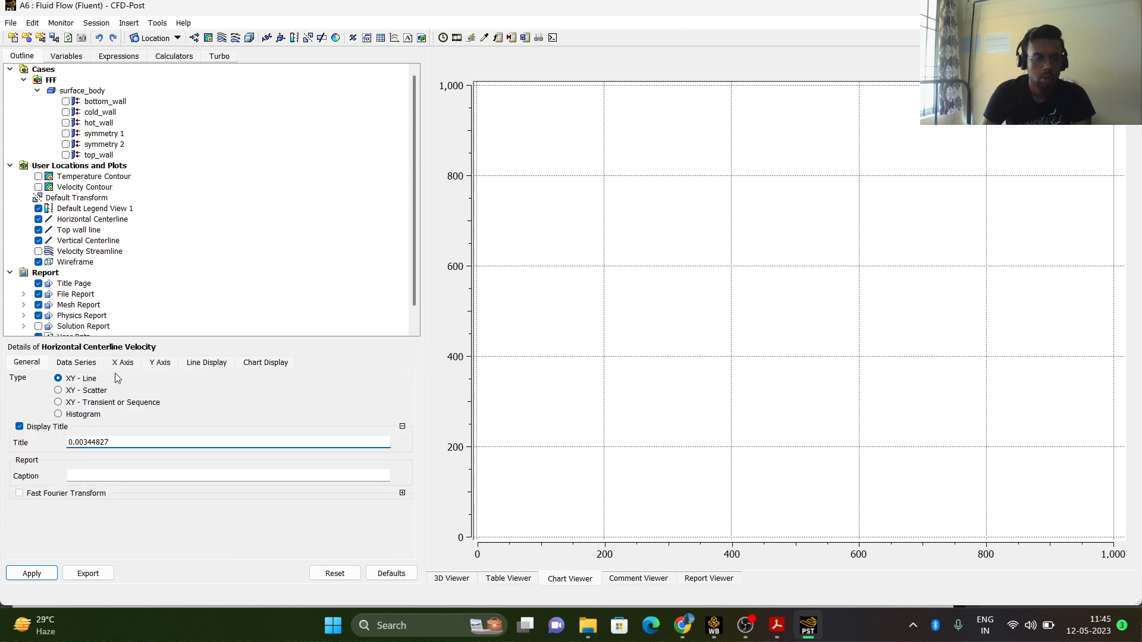
Copy the data series name again and replace the chart's title with it.
{"action": "left_click", "coordinate": [76, 362]}
{"action": "left_click_drag", "start_coordinate": [168, 479], "coordinate": [64, 485]}
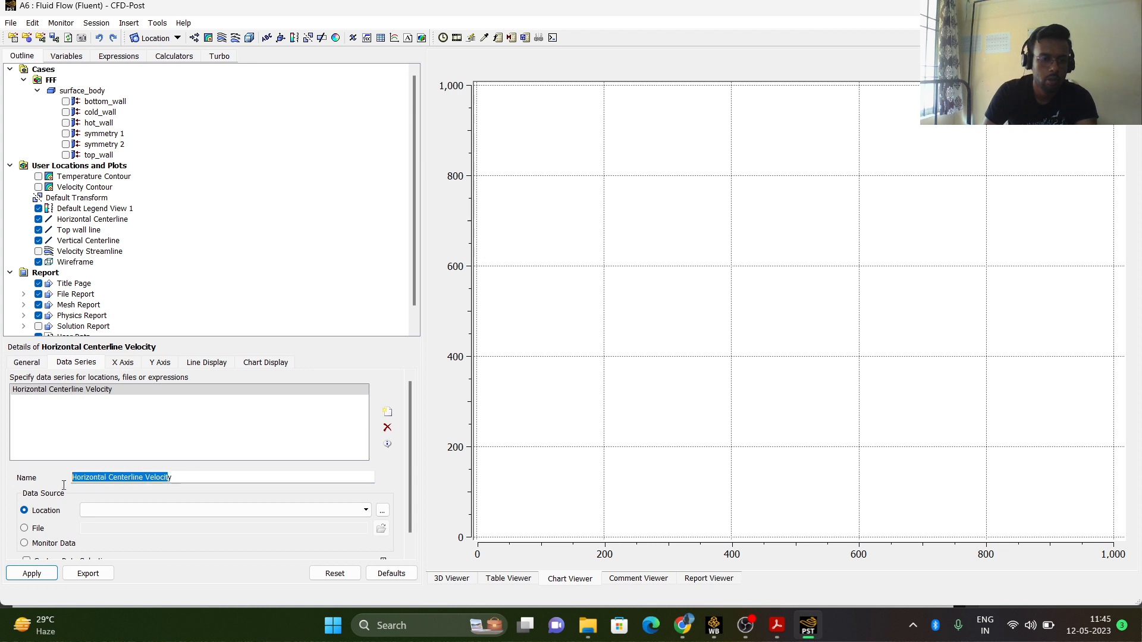
{"action": "right_click", "coordinate": [104, 473]}
{"action": "left_click", "coordinate": [145, 530]}
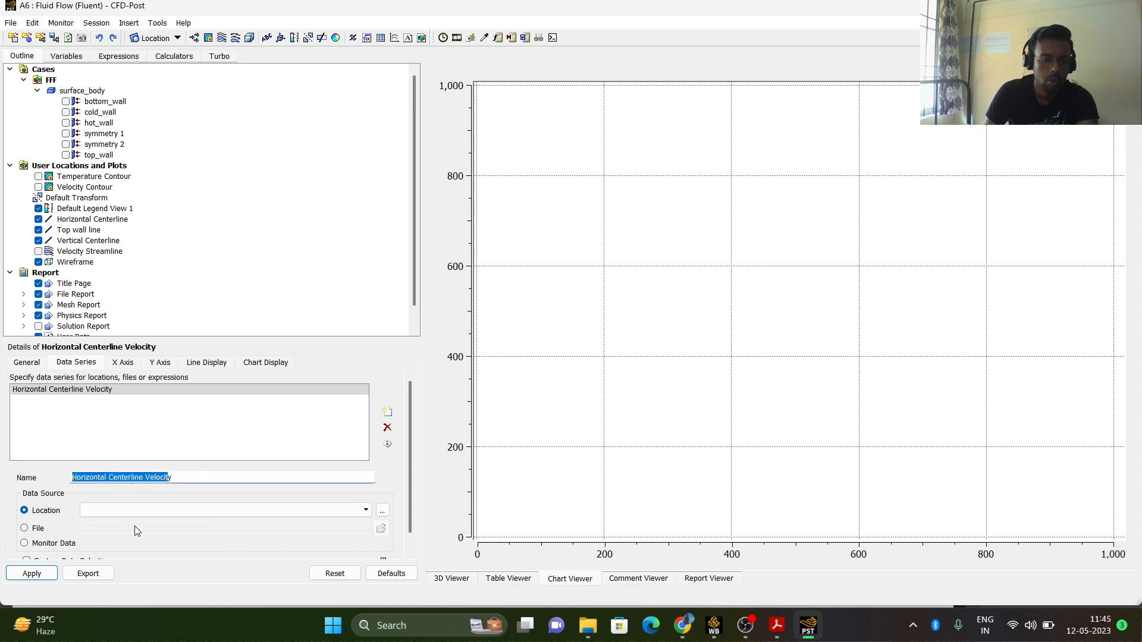
{"action": "left_click", "coordinate": [27, 363]}
{"action": "left_click_drag", "start_coordinate": [108, 442], "coordinate": [37, 446]}
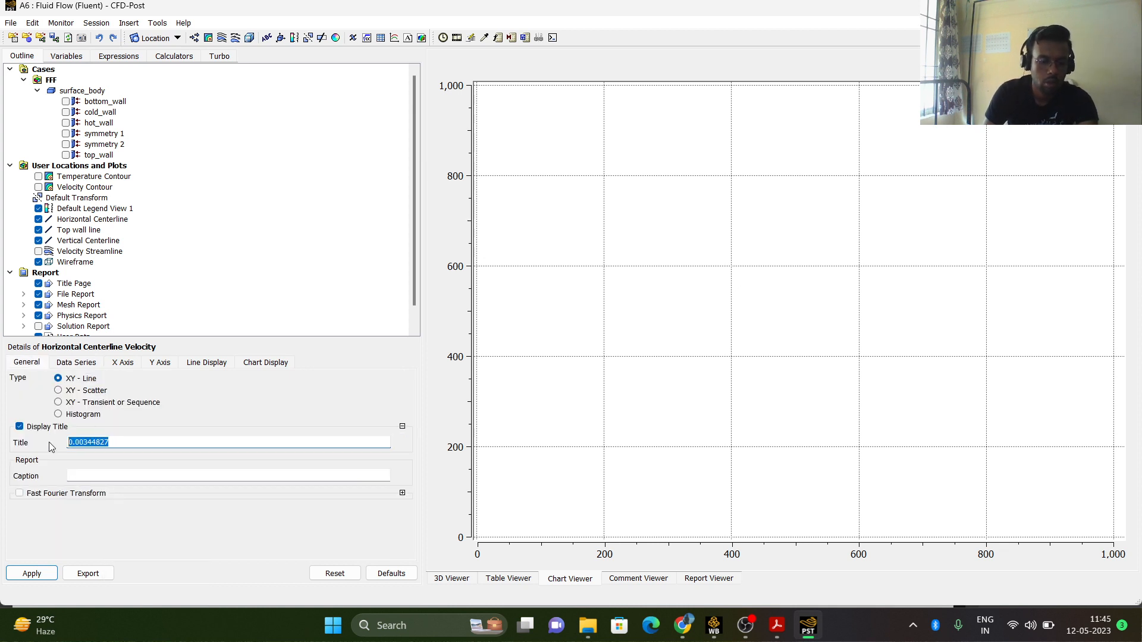
{"action": "key", "text": "ctrl+v"}
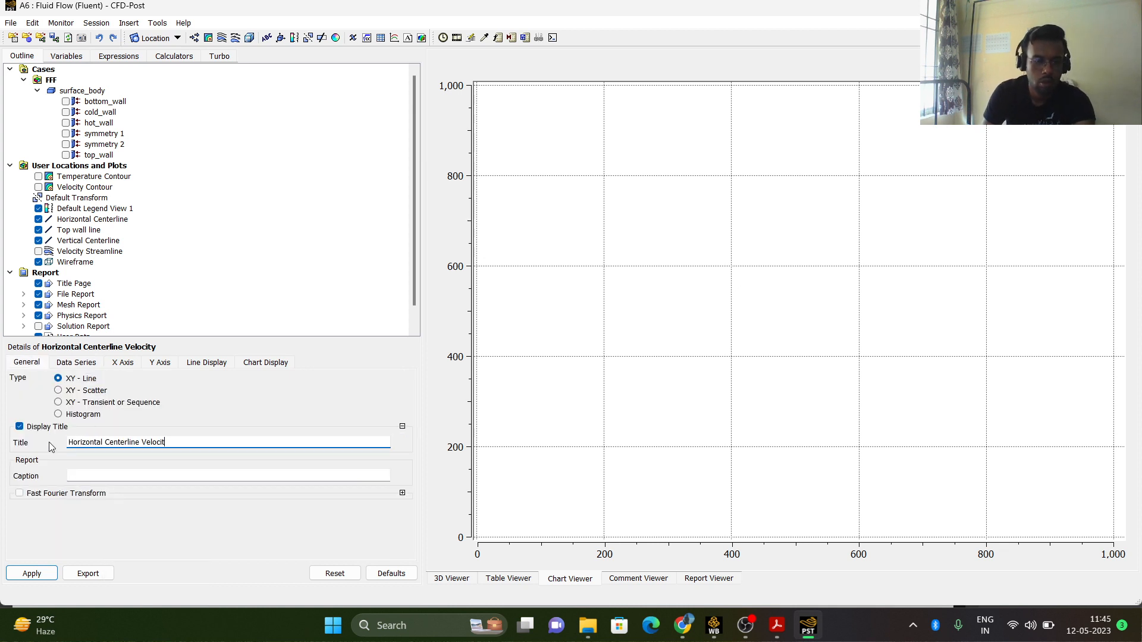
Set the chart's Y axis variable to Velocity u.
{"action": "left_click", "coordinate": [127, 364]}
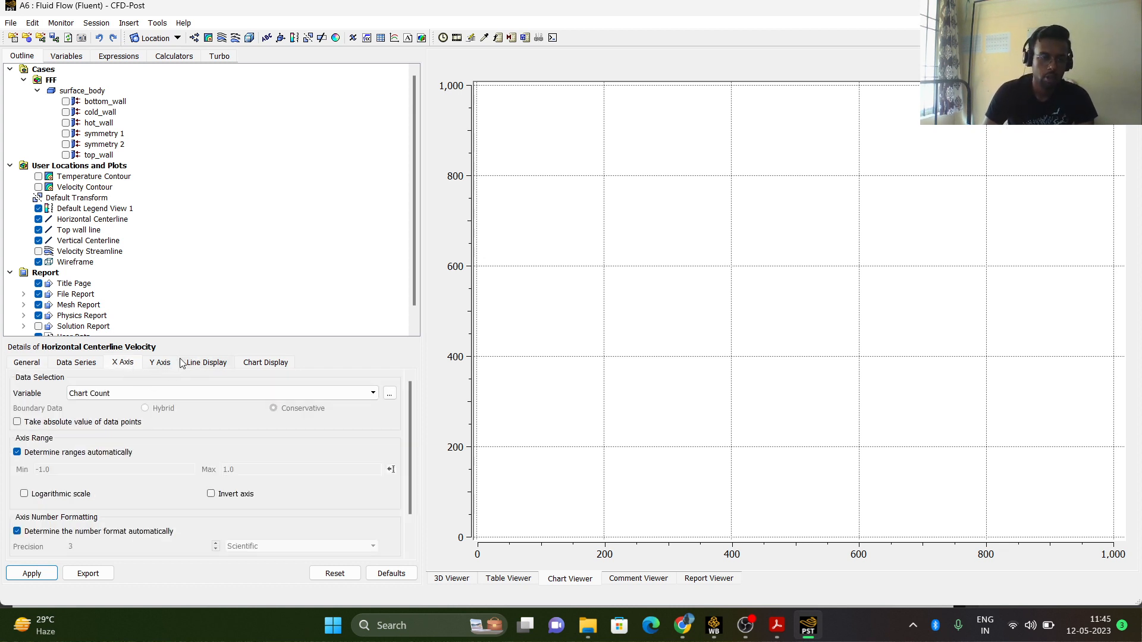
{"action": "left_click", "coordinate": [159, 363]}
{"action": "left_click", "coordinate": [149, 394]}
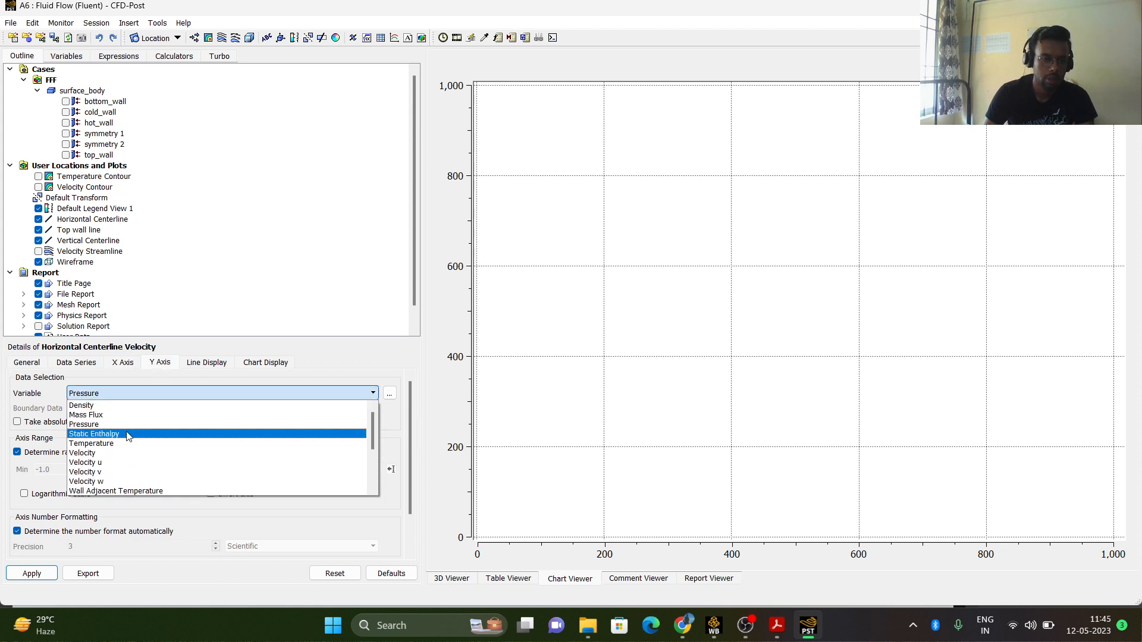
{"action": "left_click", "coordinate": [133, 464]}
Plot the data series from the Horizontal Centerline location and correct the chart's title to Horizontal Centerline Velocity, applying both changes.
{"action": "left_click", "coordinate": [33, 366]}
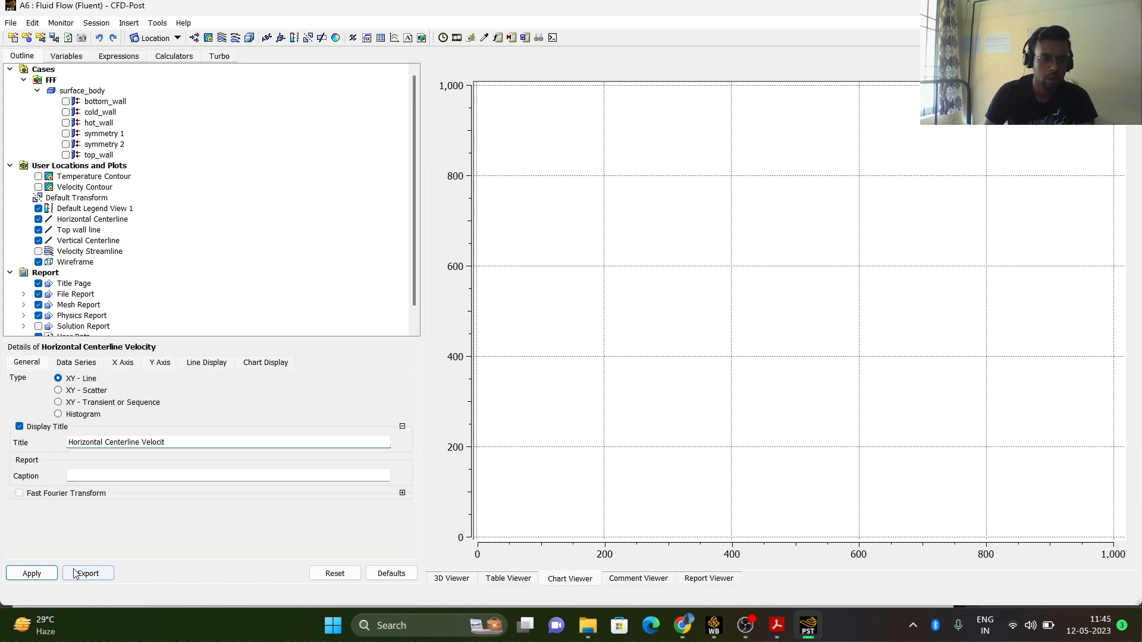
{"action": "left_click", "coordinate": [80, 365]}
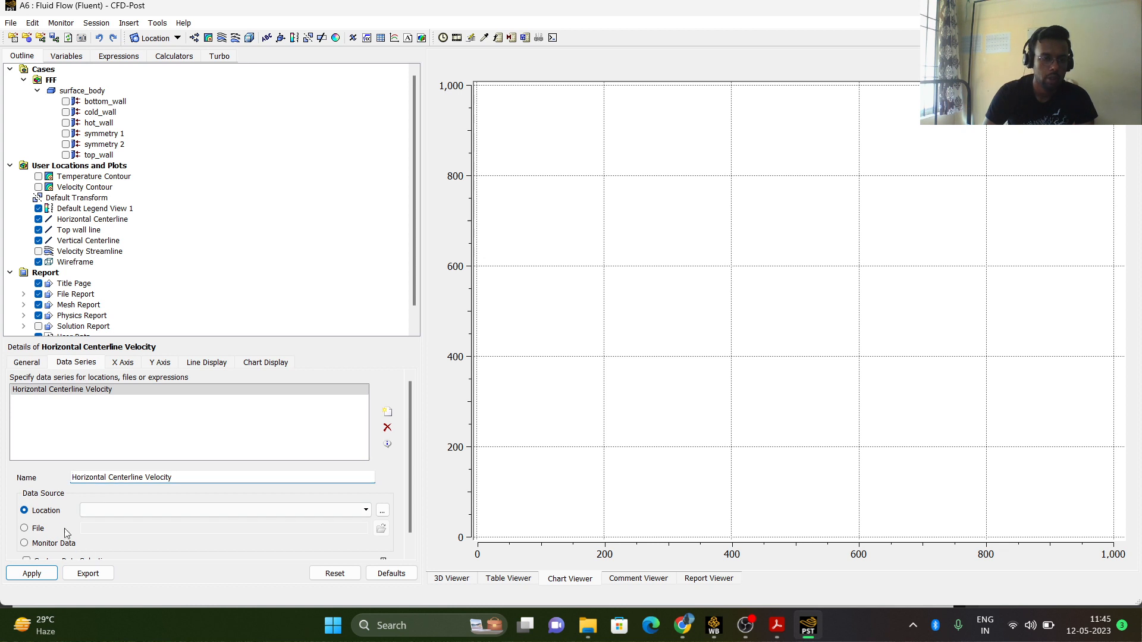
{"action": "left_click", "coordinate": [125, 510]}
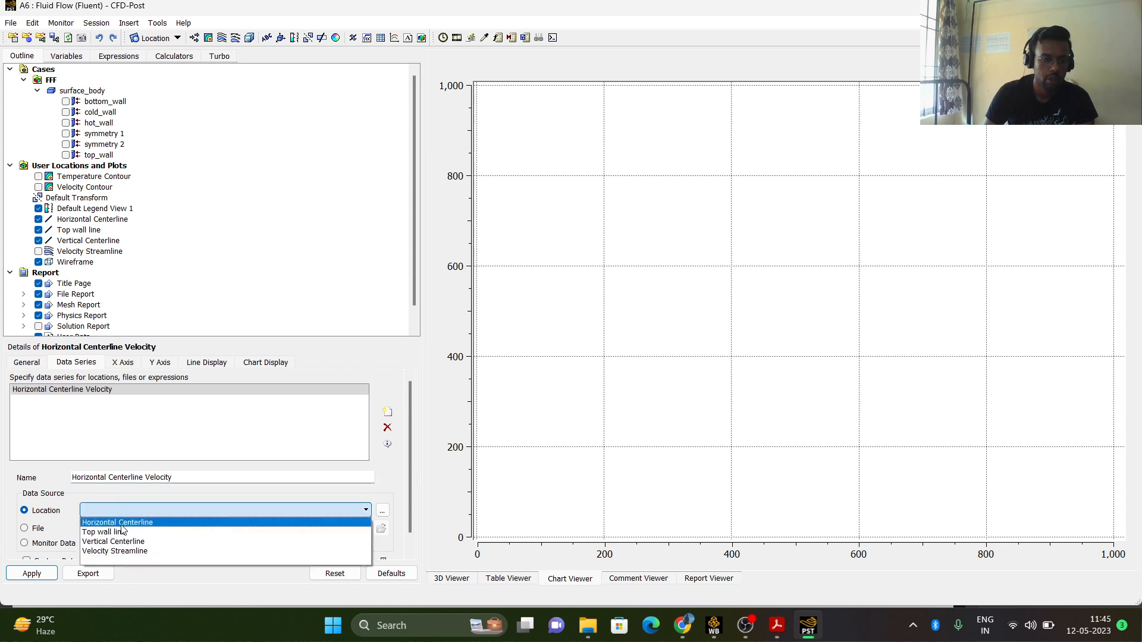
{"action": "left_click", "coordinate": [121, 525]}
{"action": "left_click", "coordinate": [41, 573]}
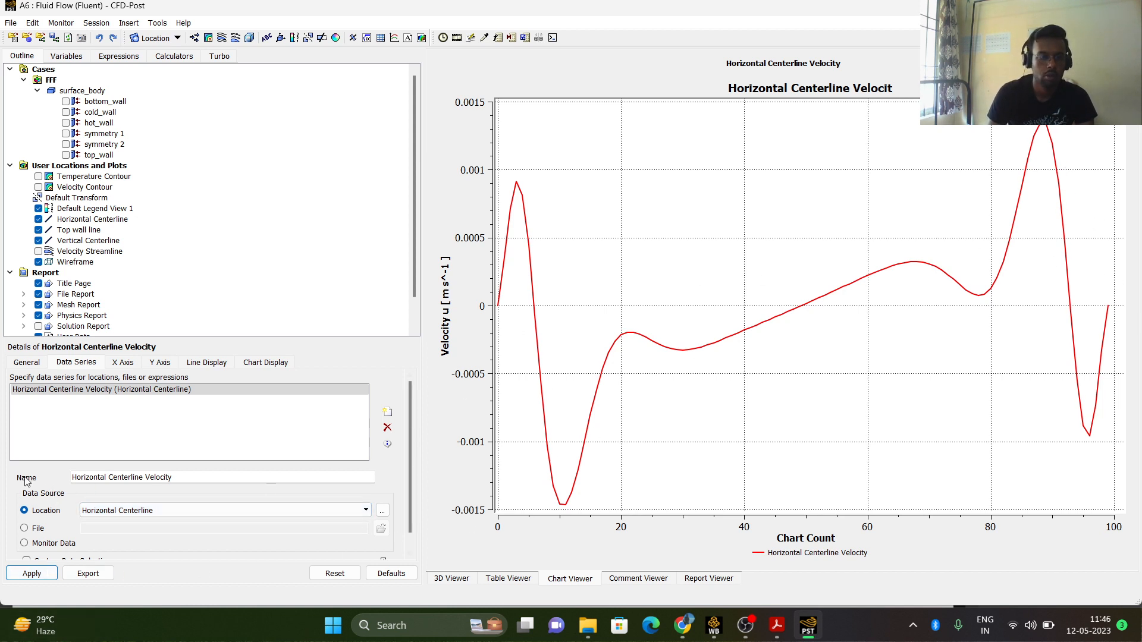
{"action": "left_click", "coordinate": [33, 363]}
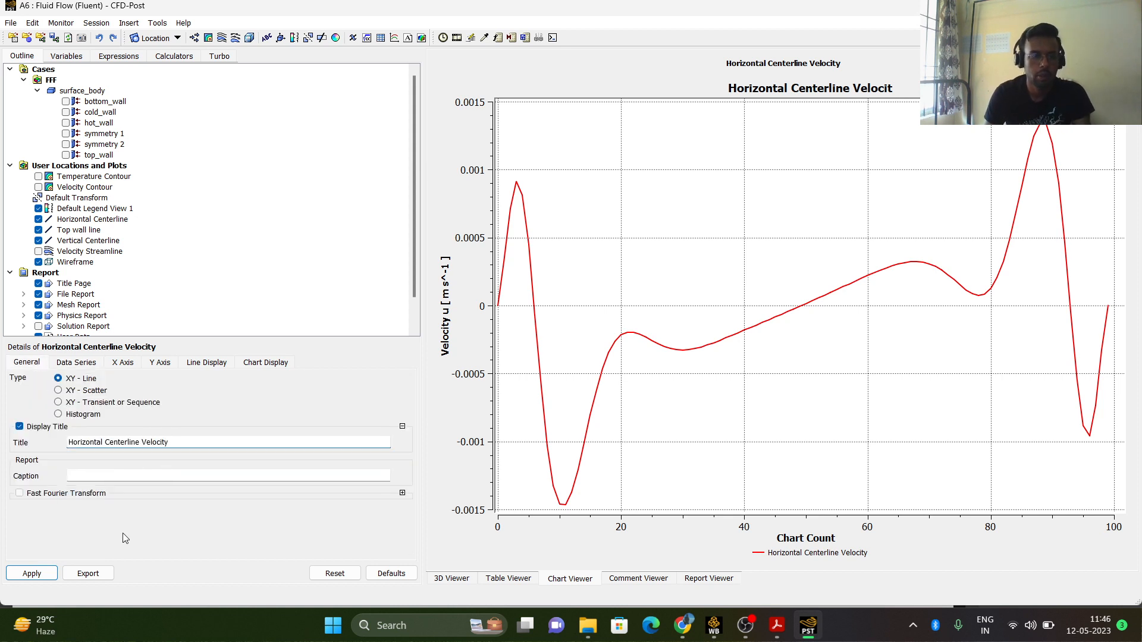
{"action": "left_click", "coordinate": [32, 574]}
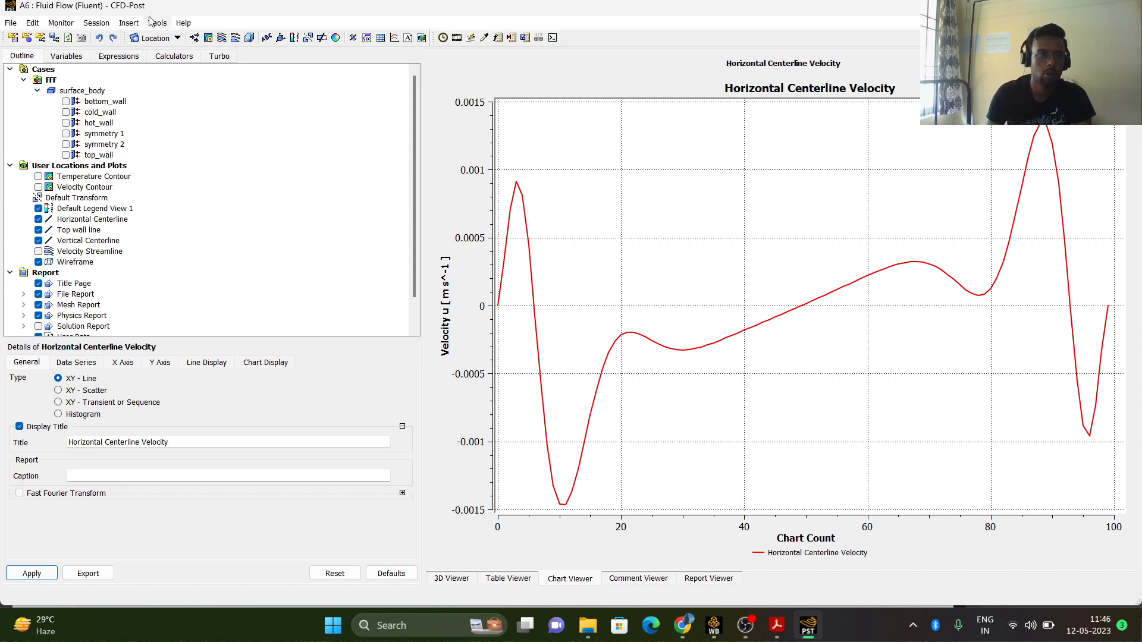
Insert another chart named Vertical Centerline Velocity.
{"action": "left_click", "coordinate": [129, 22]}
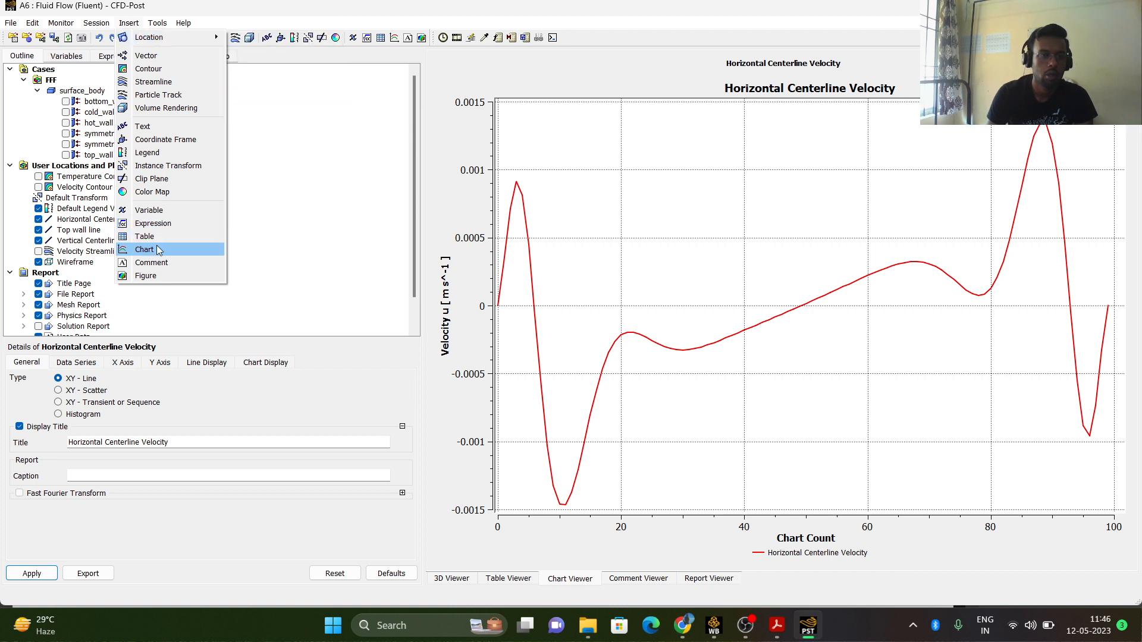
{"action": "left_click", "coordinate": [144, 250]}
{"action": "type", "text": "Verticl"}
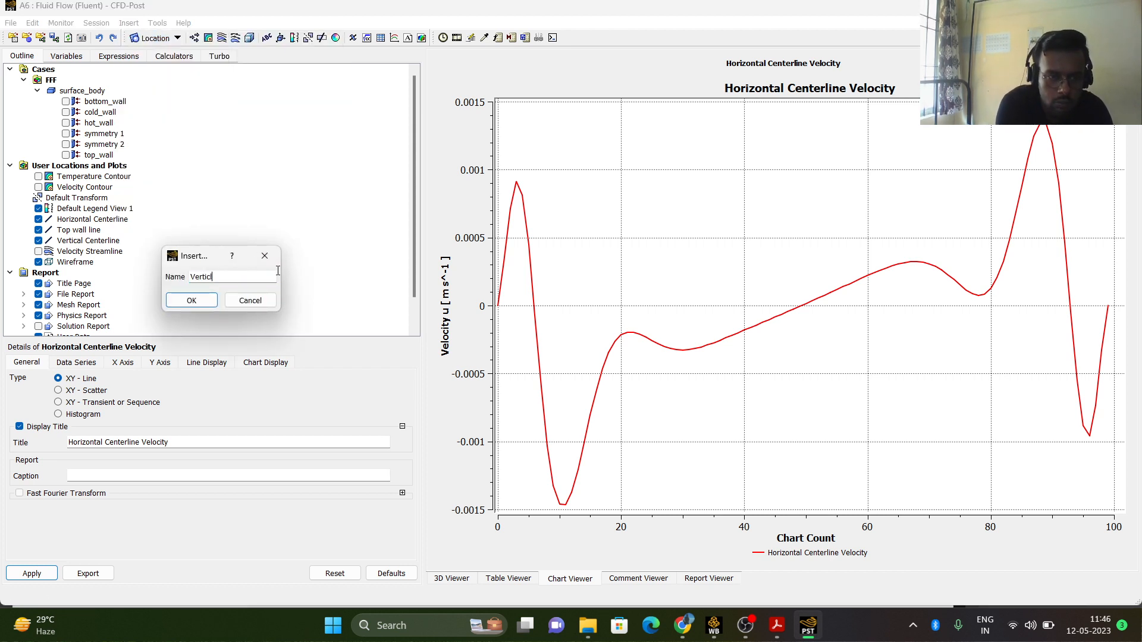
{"action": "key", "text": "BackSpace"}
{"action": "type", "text": "al "}
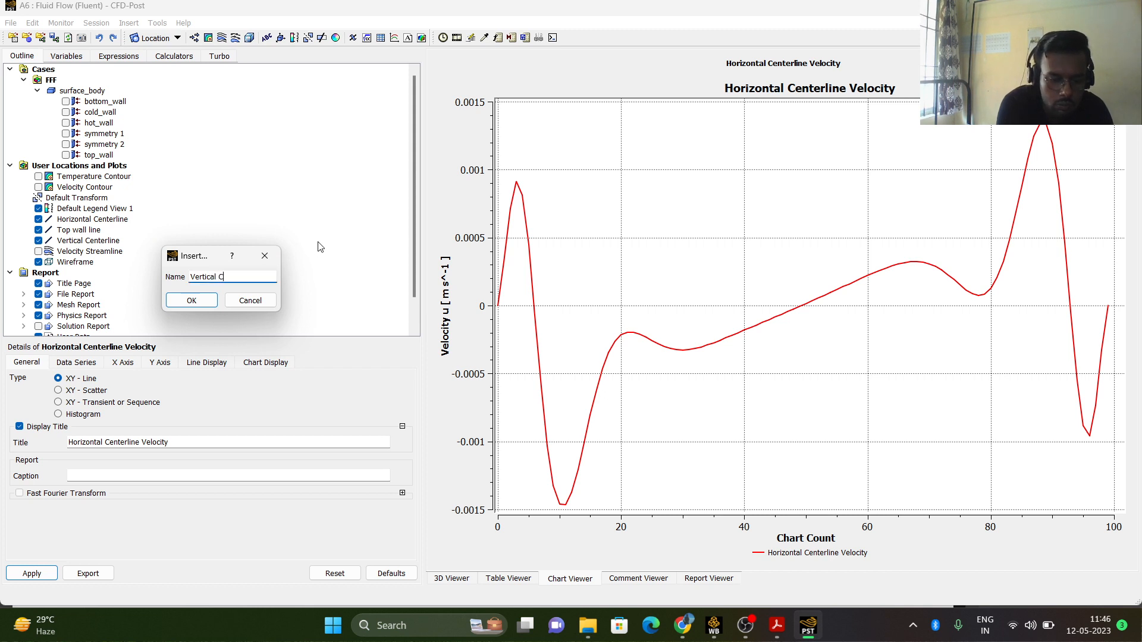
{"action": "type", "text": "Centerline V"}
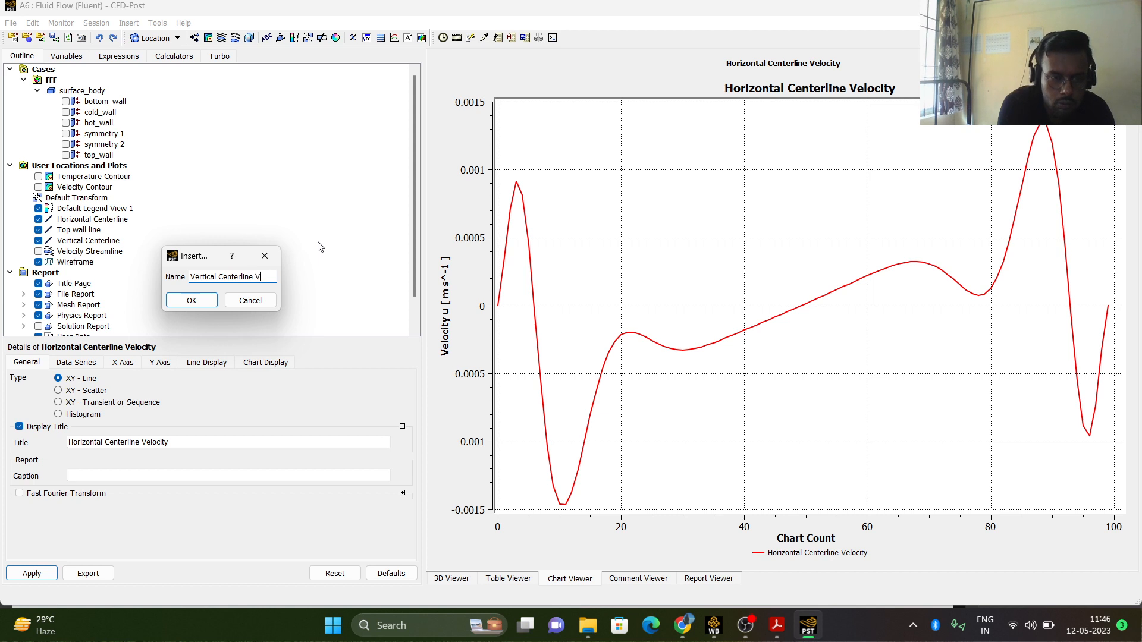
{"action": "type", "text": "elocity"}
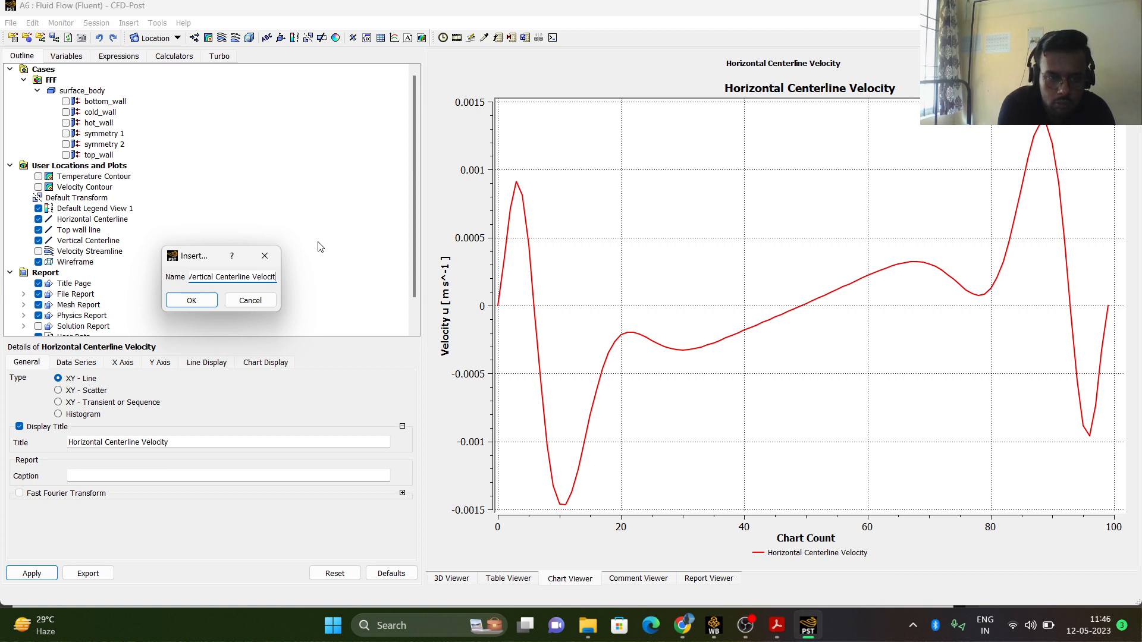
{"action": "left_click", "coordinate": [192, 301]}
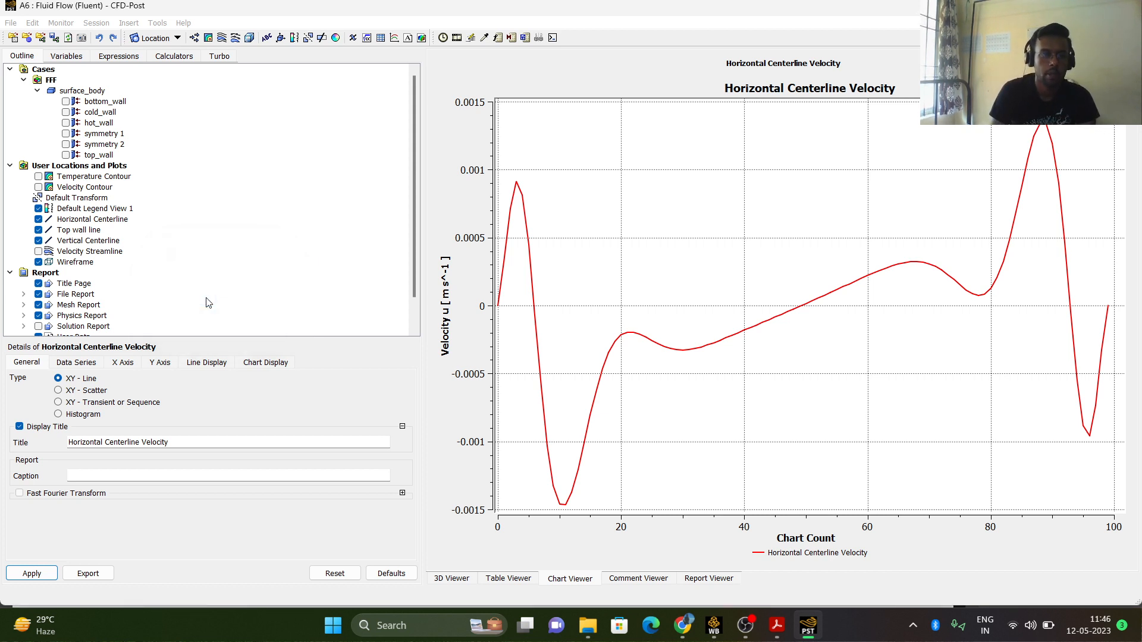
Rename the new chart's data series to Vertical Centerline Velocity.
{"action": "left_click", "coordinate": [76, 363]}
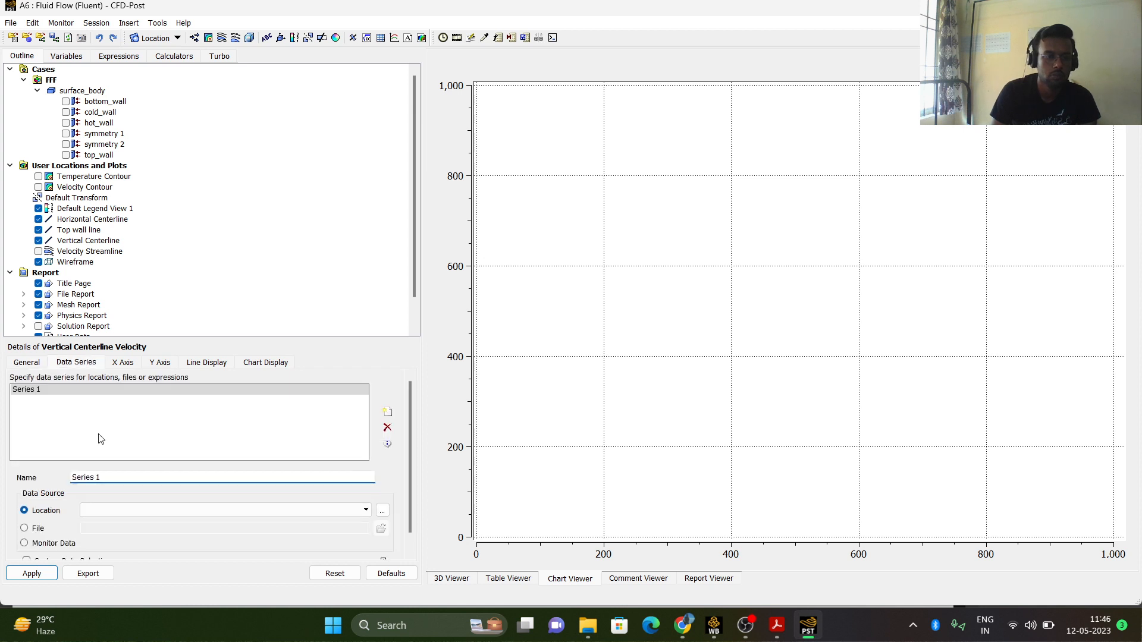
{"action": "type", "text": "V"}
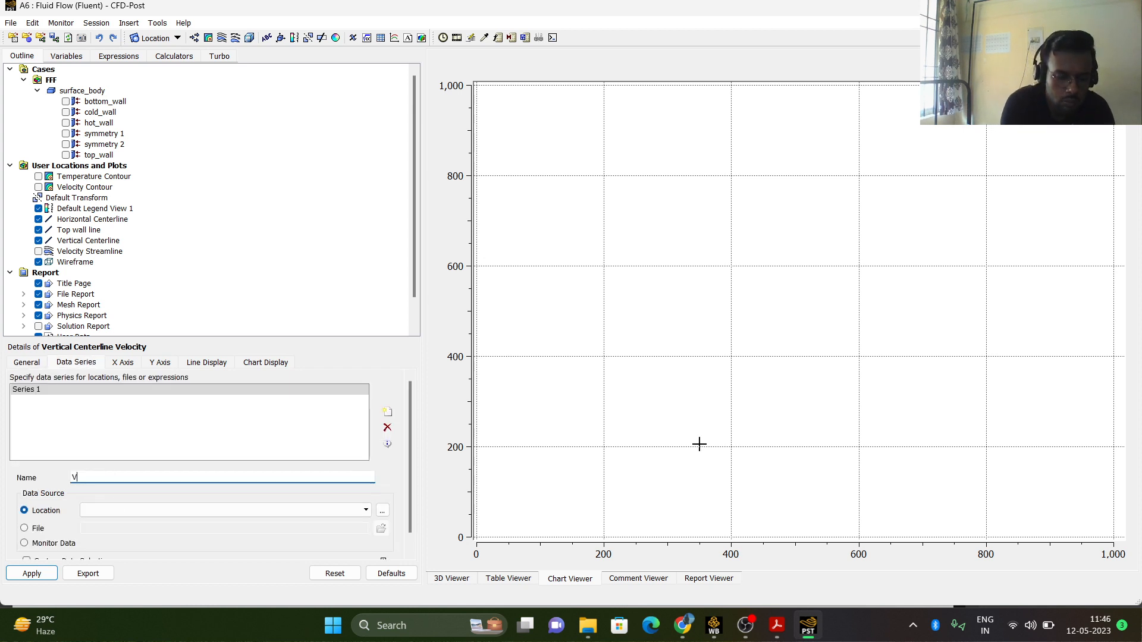
{"action": "type", "text": "ertical"}
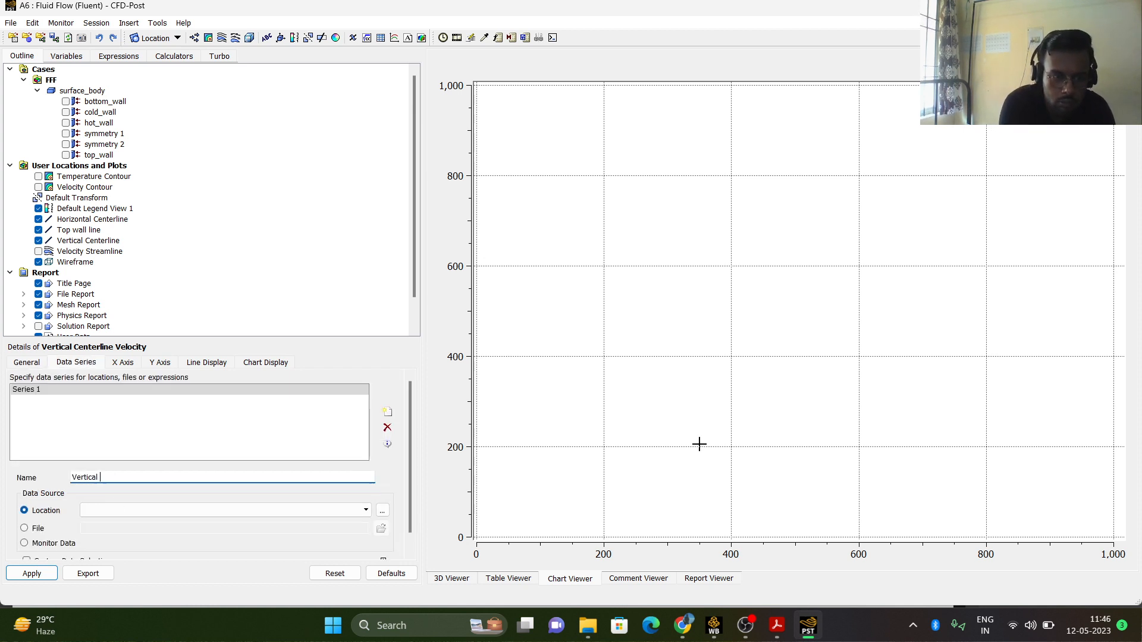
{"action": "type", "text": " Cente"}
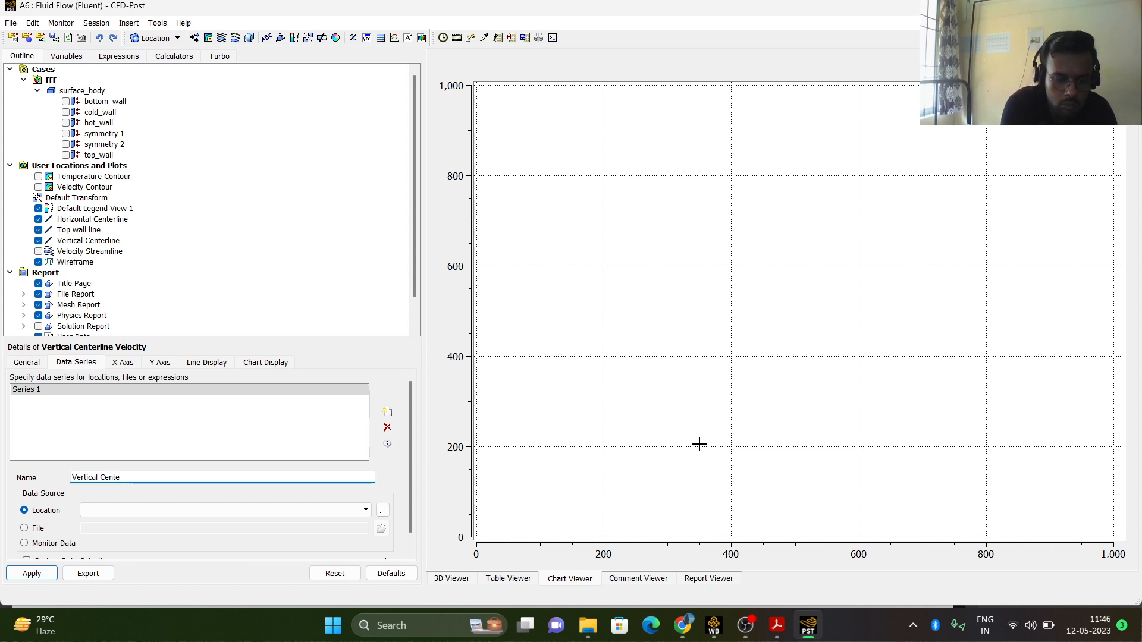
{"action": "type", "text": "rline Velocity"}
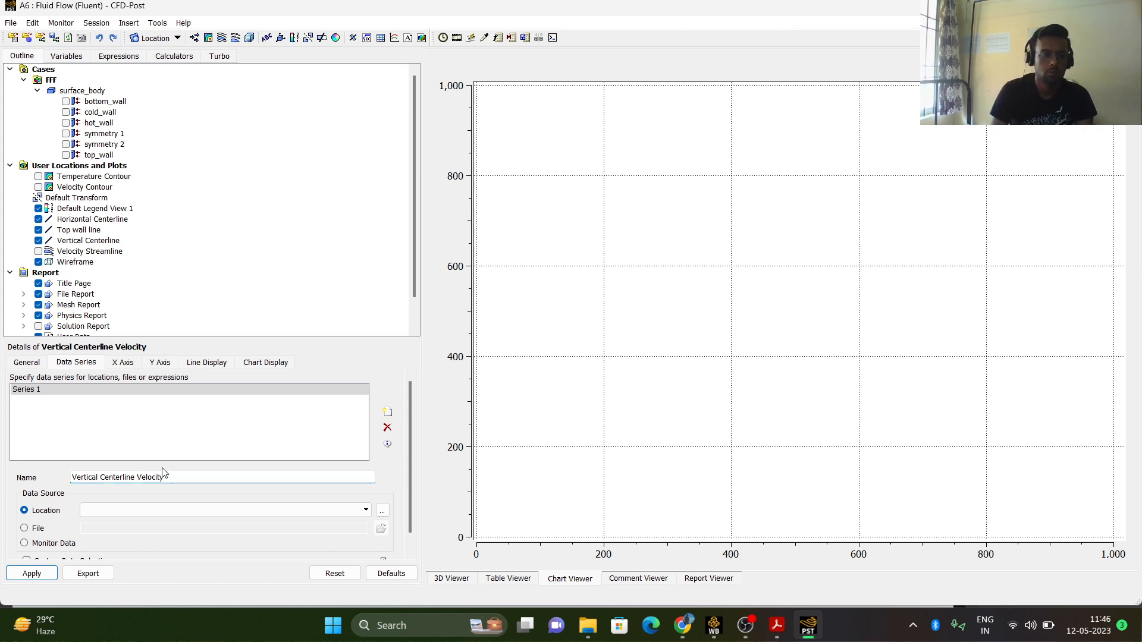
Try to copy the data series name and replace the chart's default title with it.
{"action": "left_click_drag", "start_coordinate": [169, 475], "coordinate": [82, 478]}
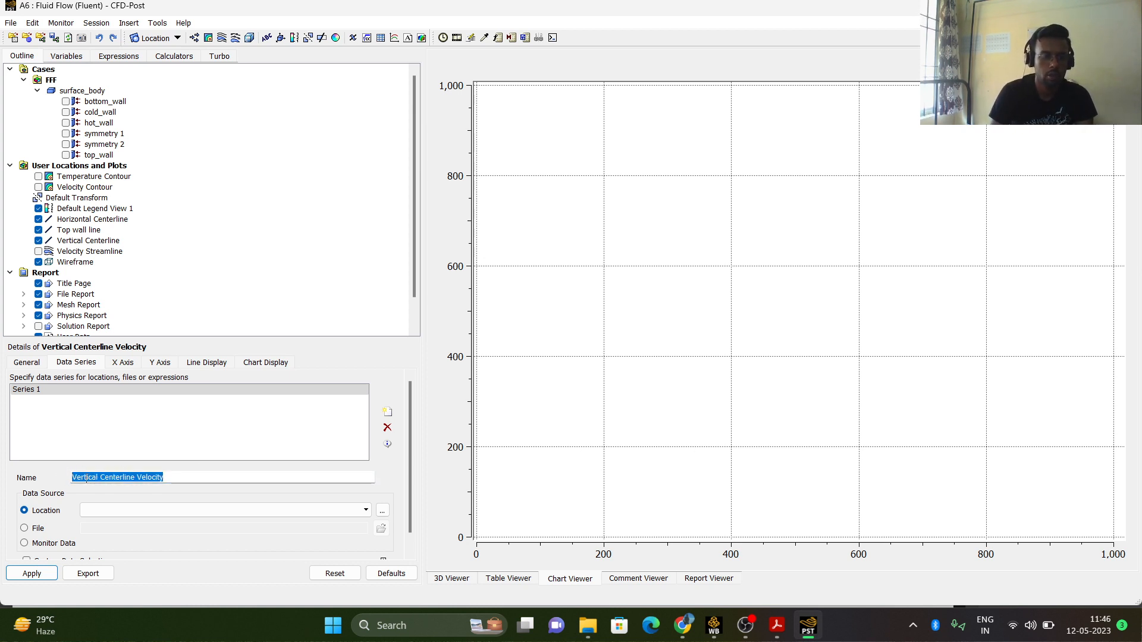
{"action": "right_click", "coordinate": [89, 477]}
{"action": "left_click", "coordinate": [119, 530]}
{"action": "left_click", "coordinate": [26, 363]}
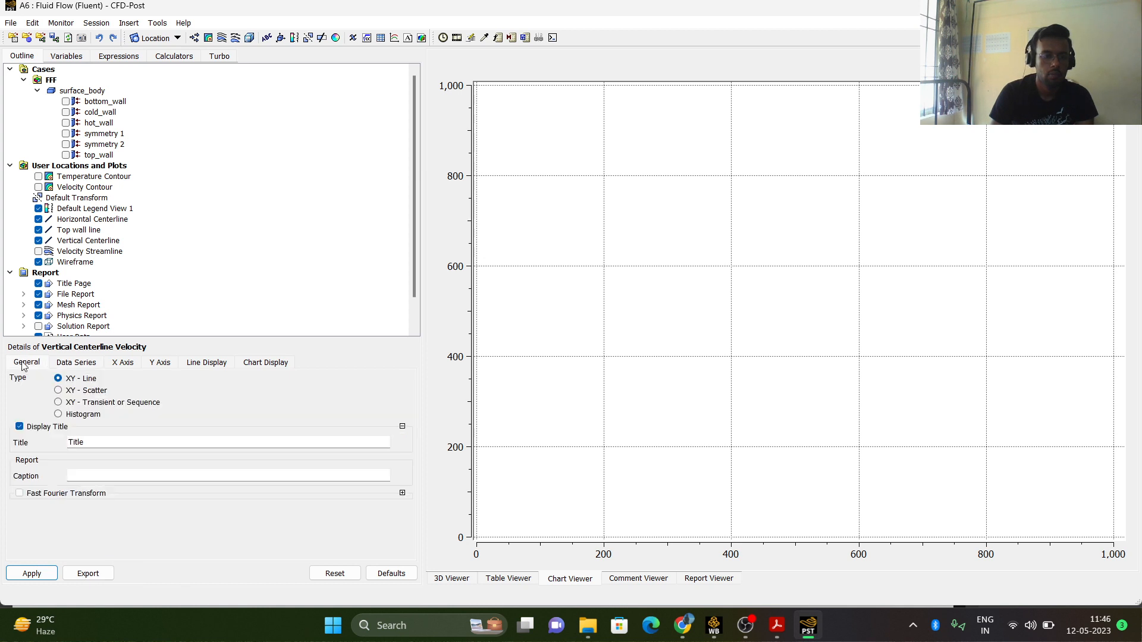
{"action": "left_click_drag", "start_coordinate": [94, 443], "coordinate": [40, 442]}
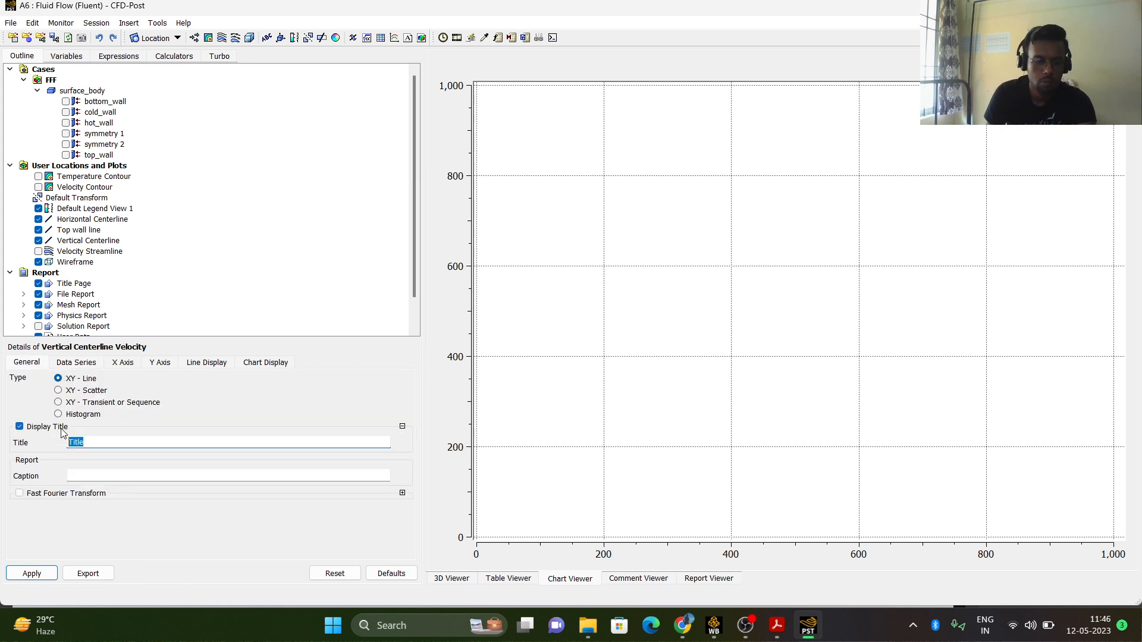
{"action": "key", "text": "ctrl+v"}
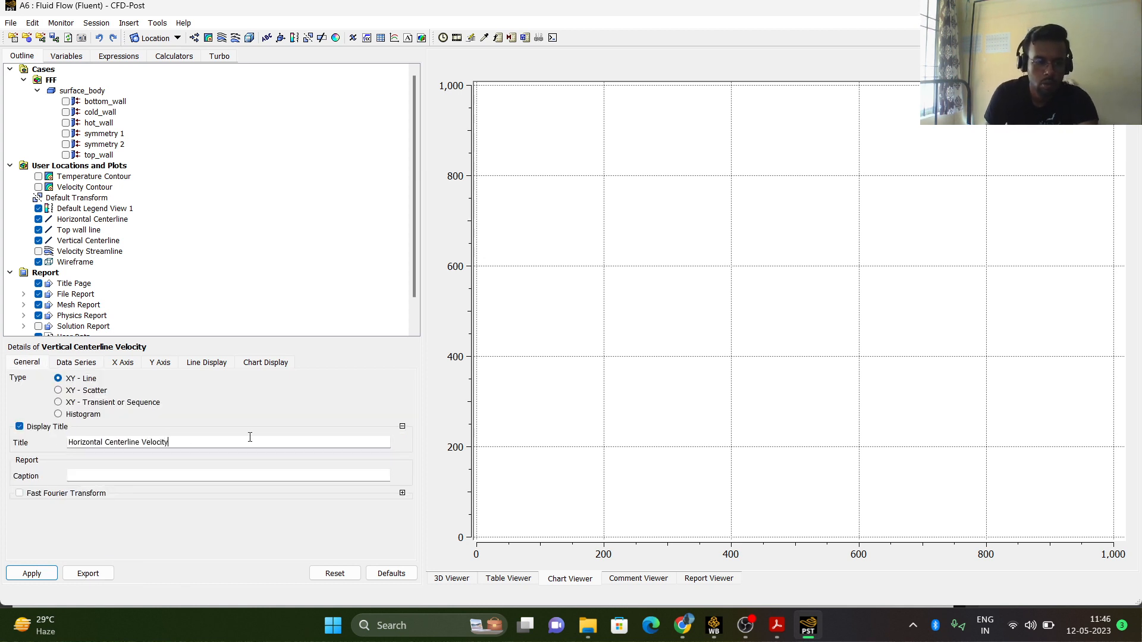
Set the data series location to Vertical Centerline.
{"action": "left_click", "coordinate": [71, 364]}
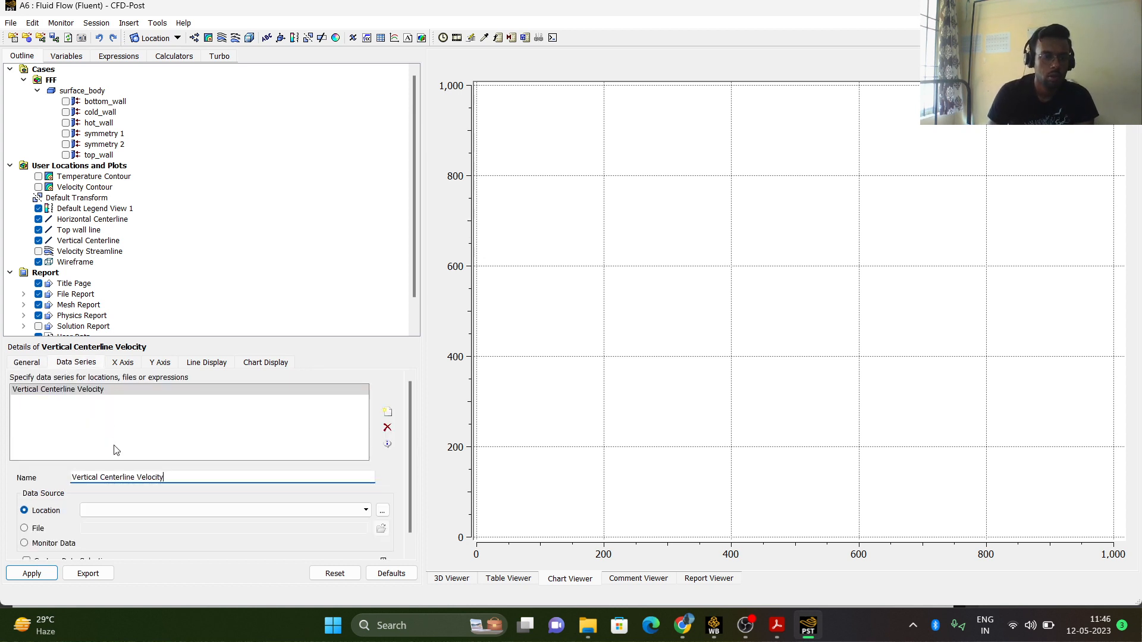
{"action": "left_click", "coordinate": [119, 510]}
{"action": "left_click", "coordinate": [123, 545]}
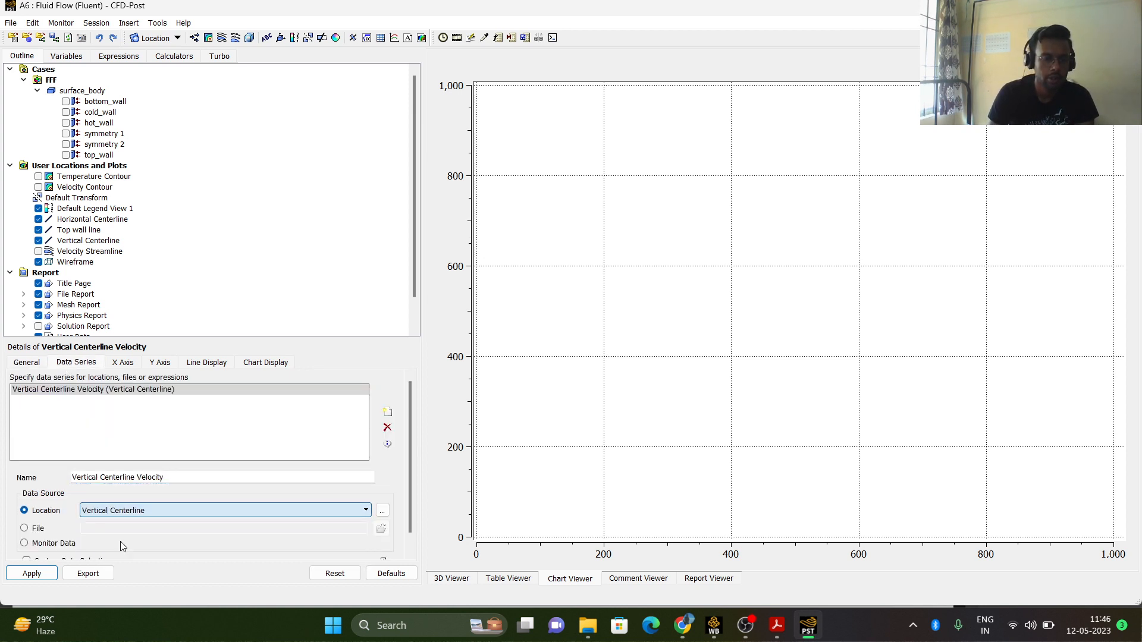
Set the chart's Y axis variable to Velocity v and apply it to plot the vertical centerline profile.
{"action": "left_click", "coordinate": [122, 363]}
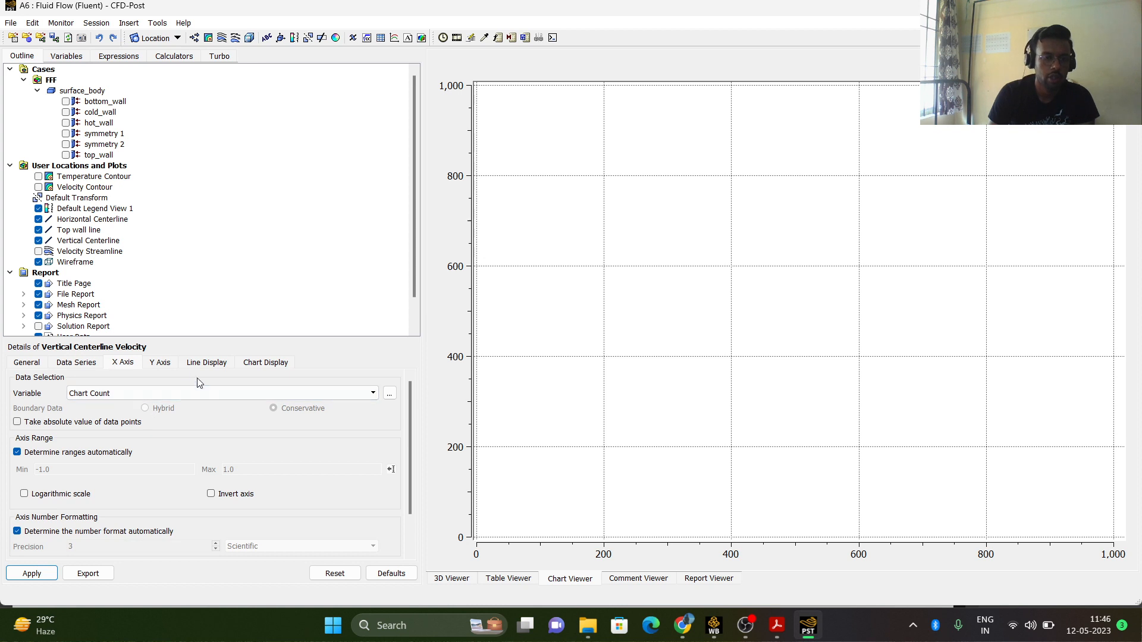
{"action": "left_click", "coordinate": [171, 364]}
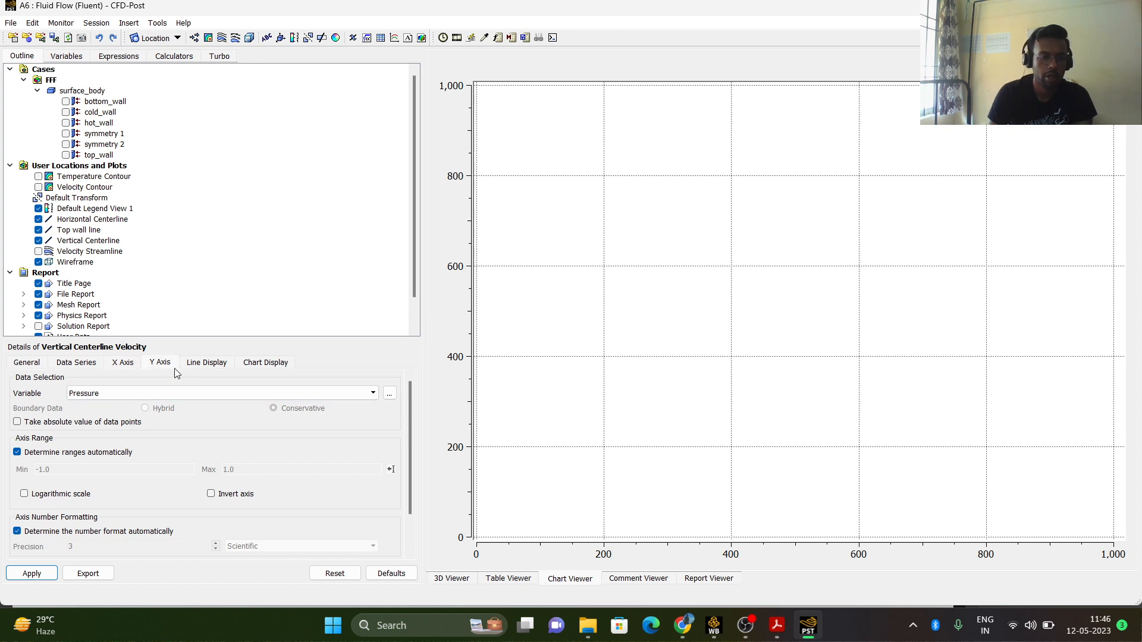
{"action": "left_click", "coordinate": [188, 397]}
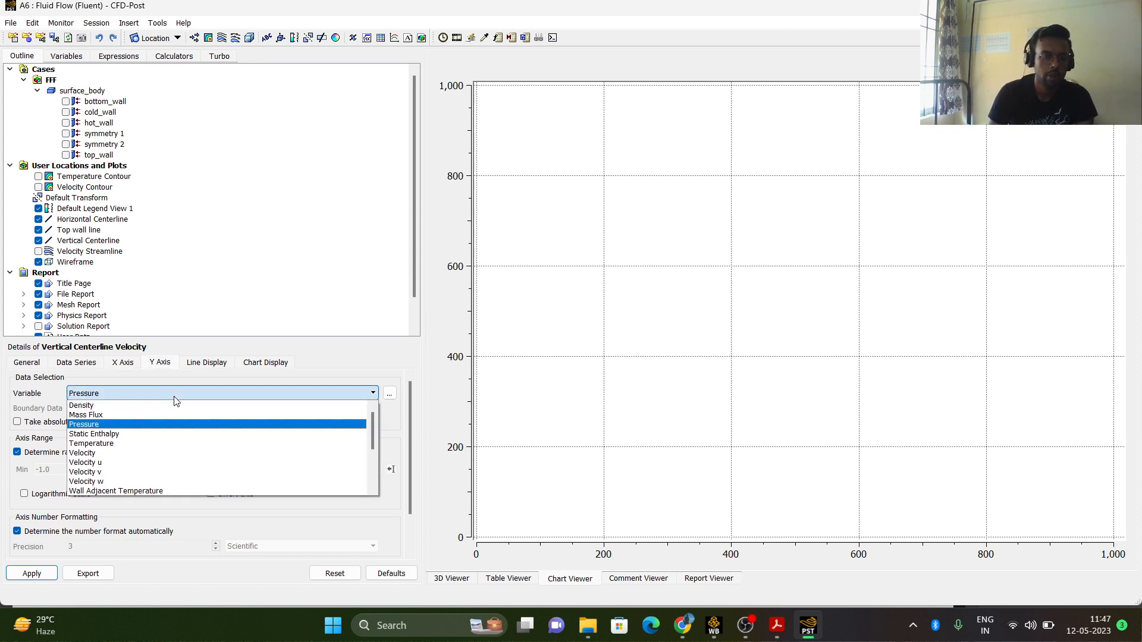
{"action": "left_click", "coordinate": [113, 471]}
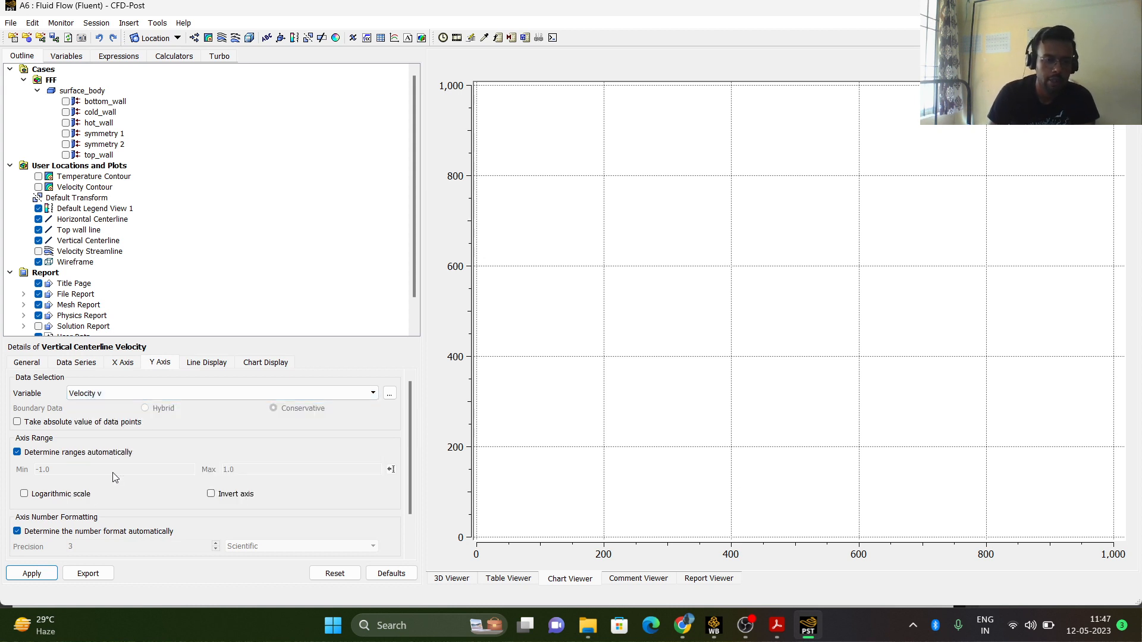
{"action": "left_click", "coordinate": [22, 573]}
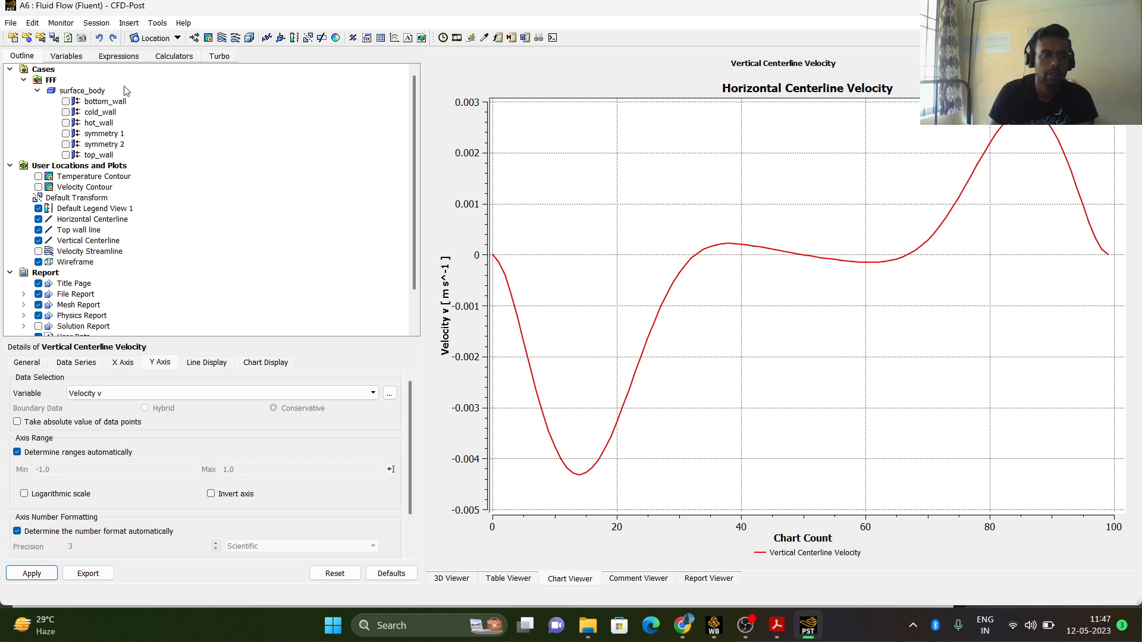
Insert another chart named Temperature variation at the top wall.
{"action": "left_click", "coordinate": [129, 22]}
{"action": "mouse_move", "coordinate": [170, 38]}
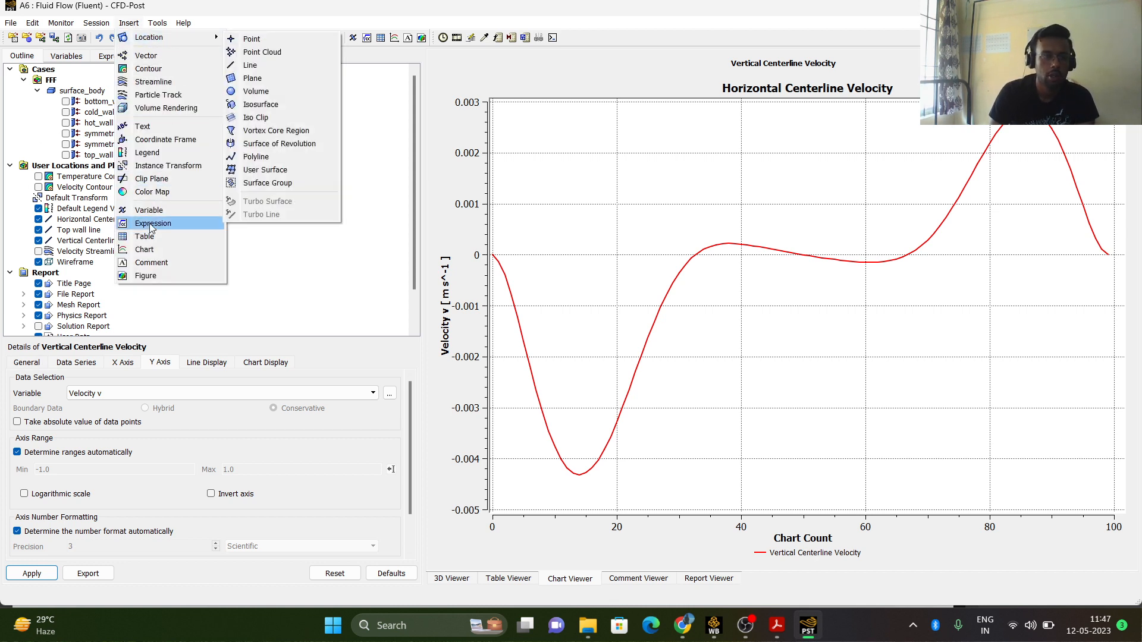
{"action": "left_click", "coordinate": [158, 249]}
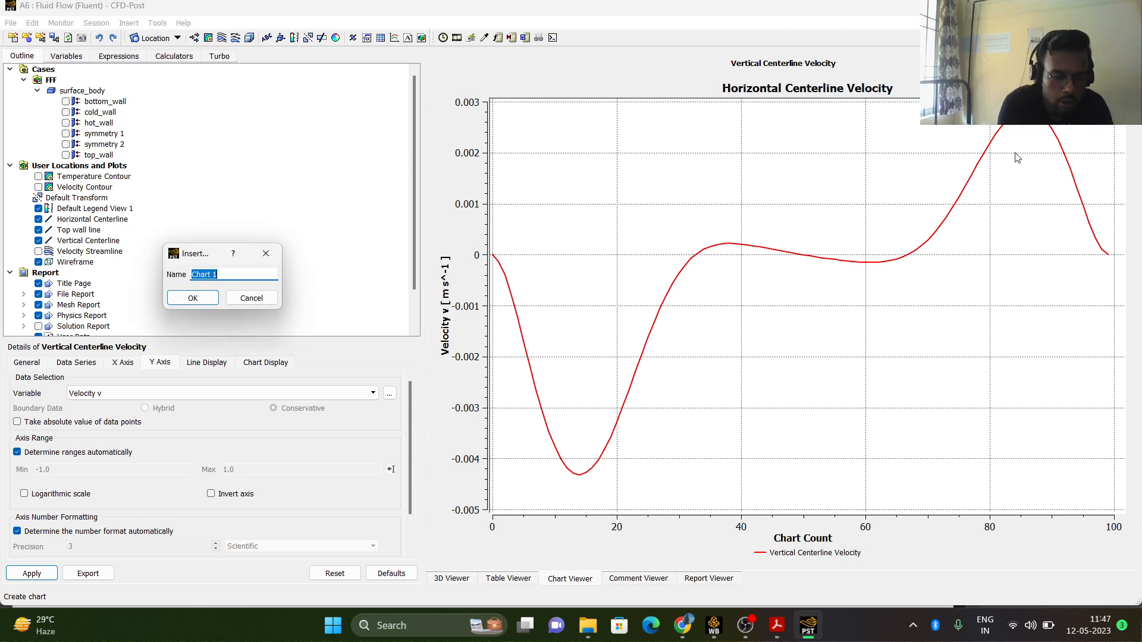
{"action": "key", "text": "BackSpace"}
{"action": "type", "text": "Te"}
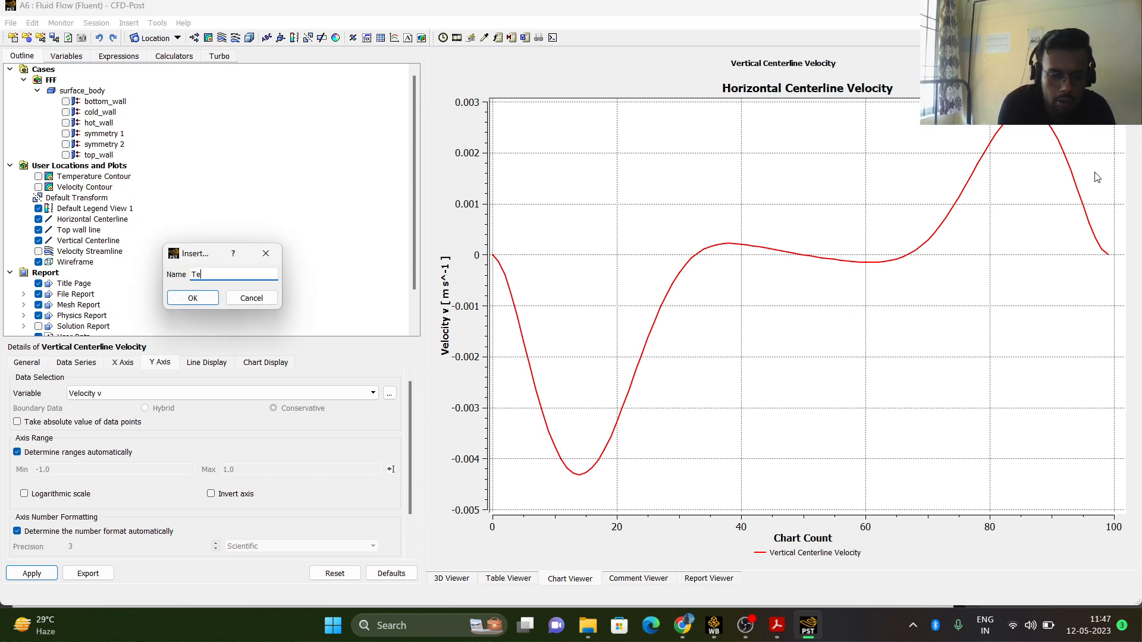
{"action": "type", "text": "mperatur"}
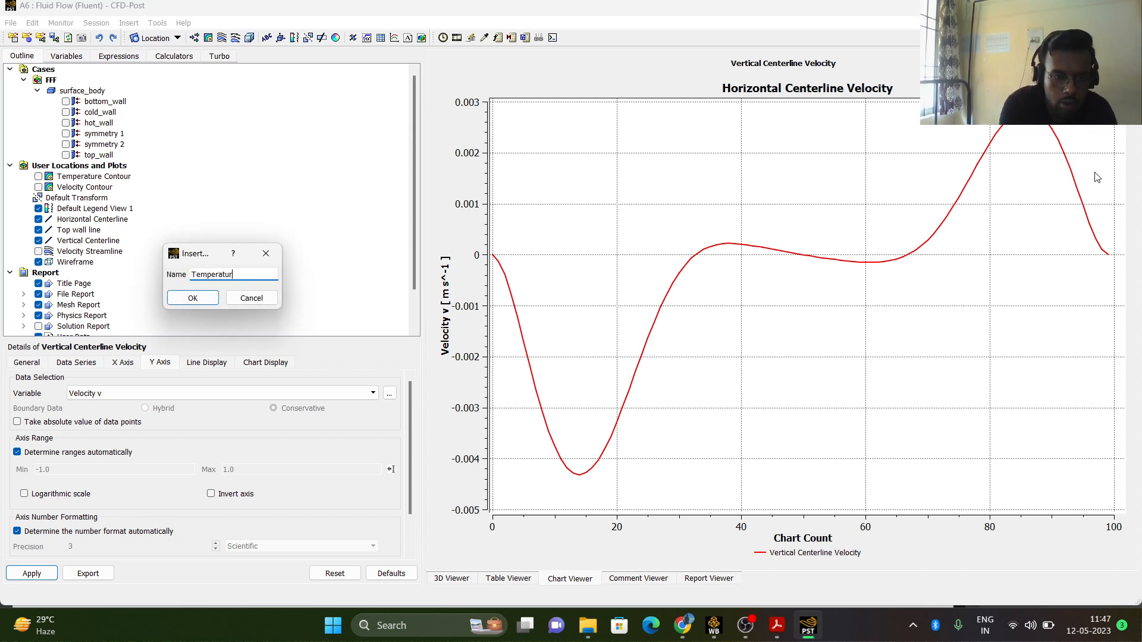
{"action": "type", "text": "e variation at"}
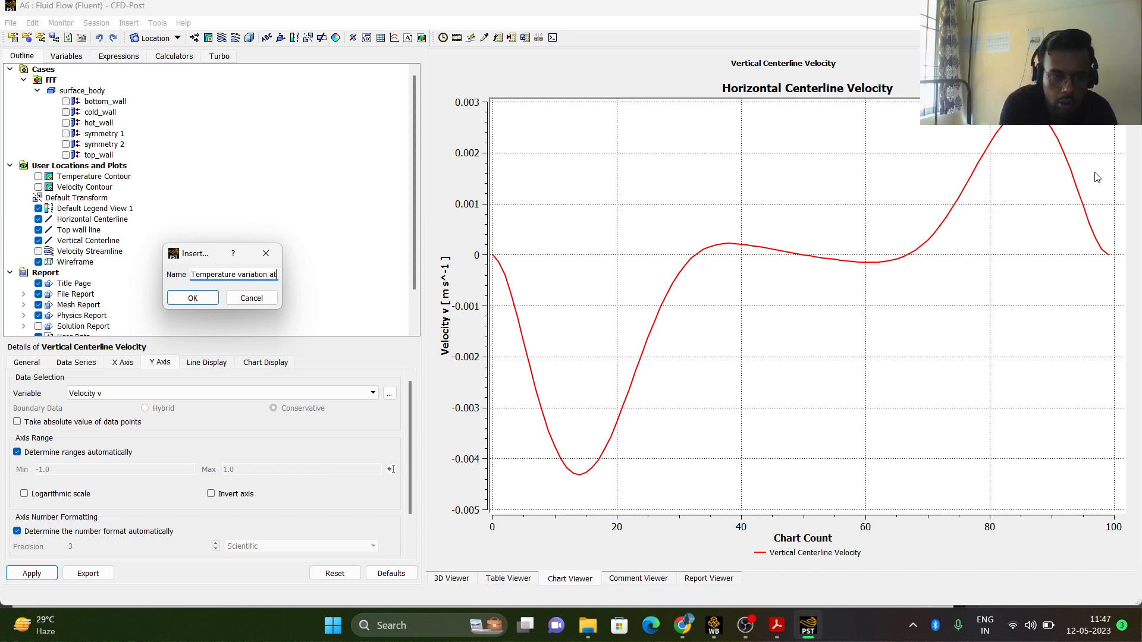
{"action": "type", "text": " the t"}
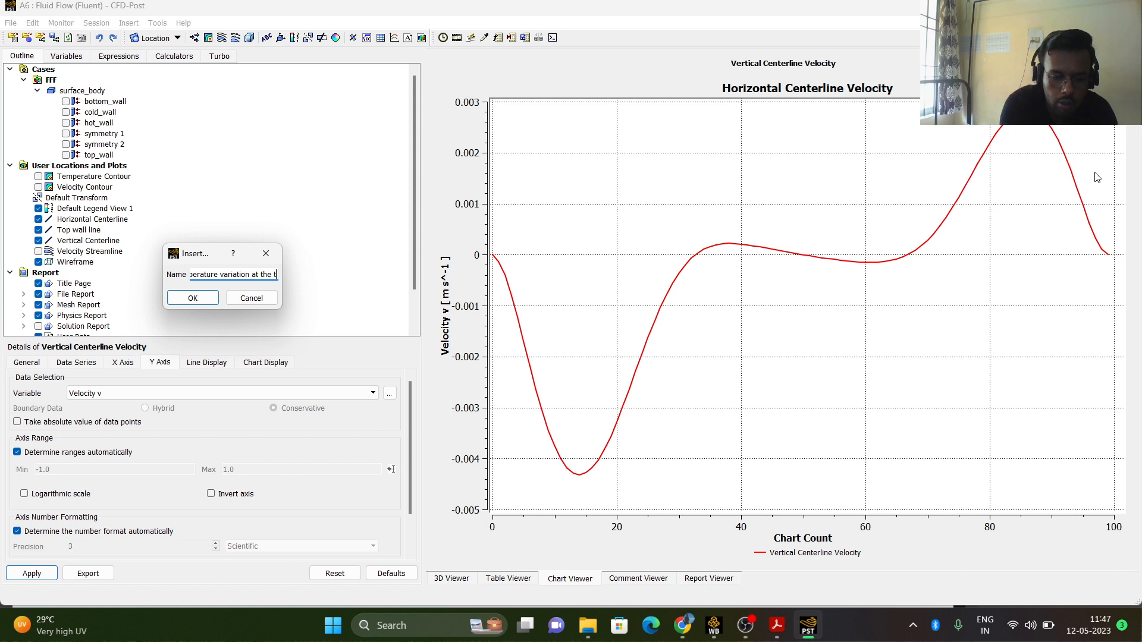
{"action": "type", "text": "op wall"}
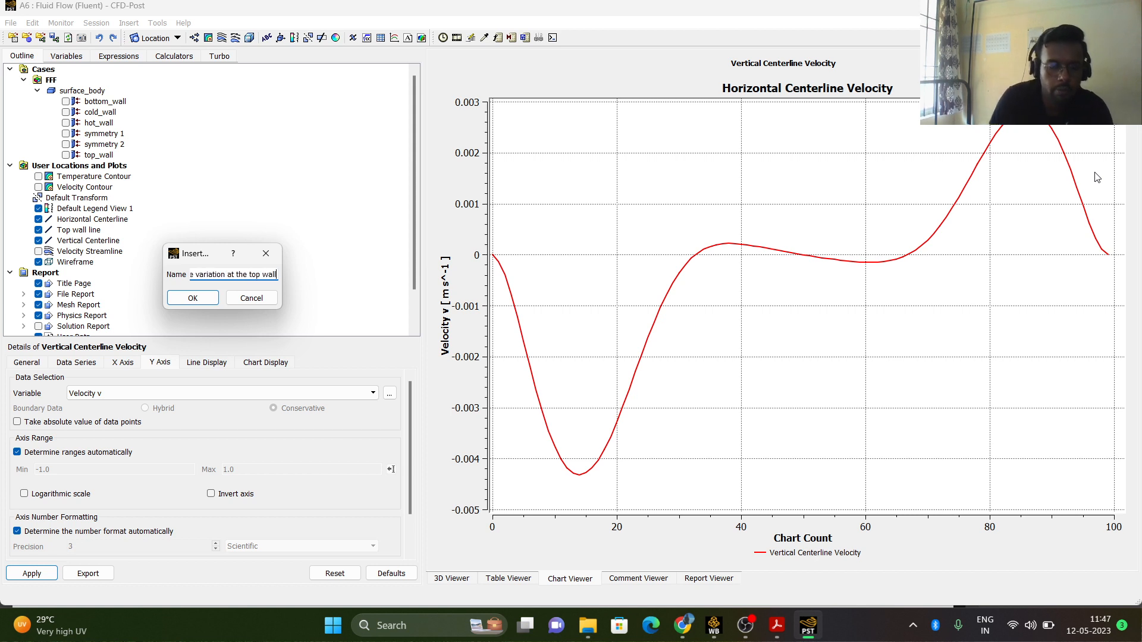
{"action": "left_click", "coordinate": [189, 298]}
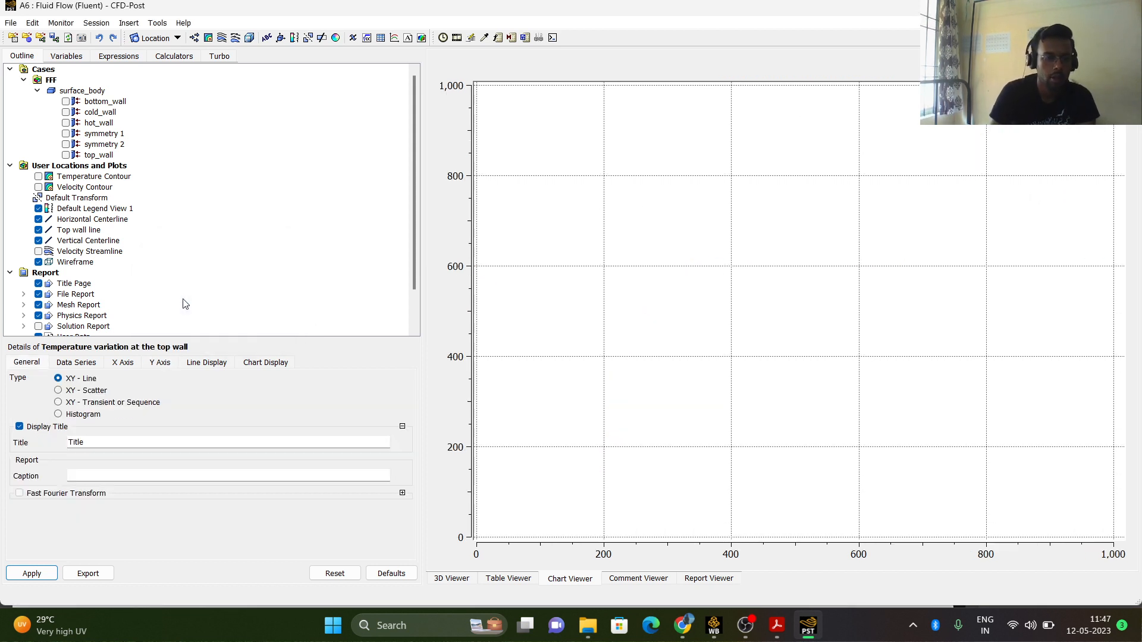
Rename the temperature chart's data series to Temperature variation at top wall.
{"action": "left_click", "coordinate": [73, 362]}
{"action": "left_click_drag", "start_coordinate": [99, 477], "coordinate": [67, 477]}
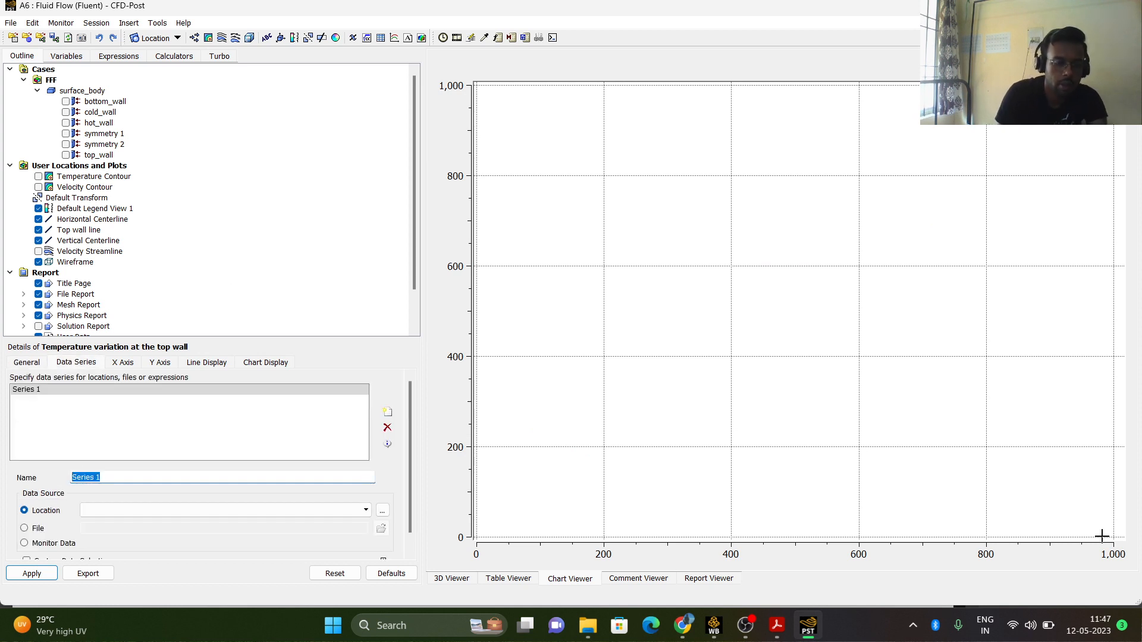
{"action": "type", "text": "Tem"}
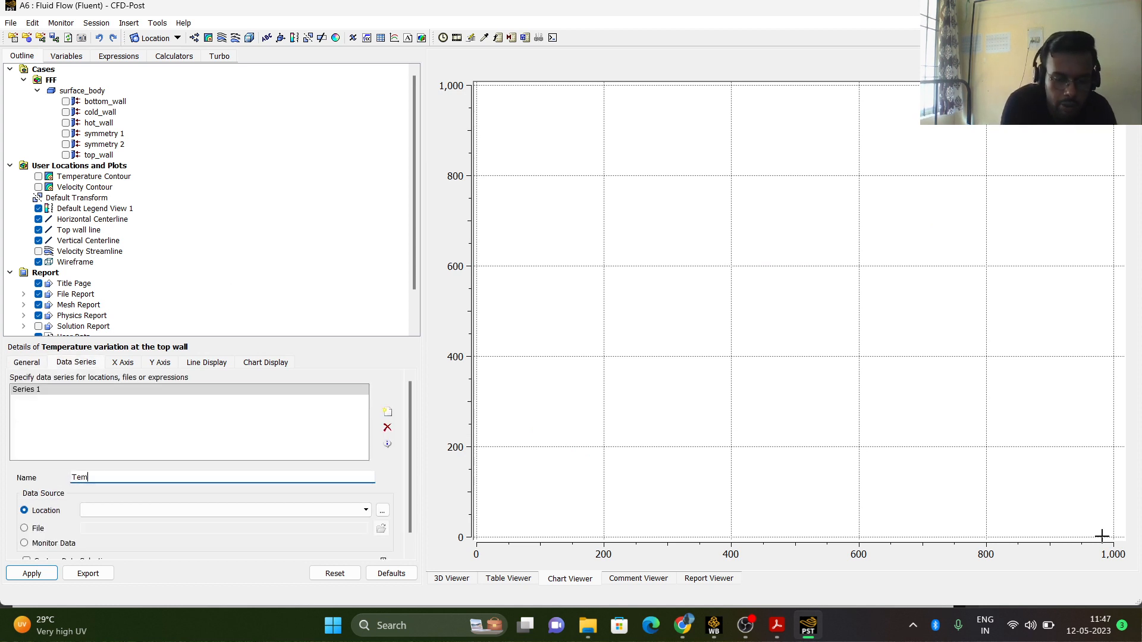
{"action": "type", "text": "pera"}
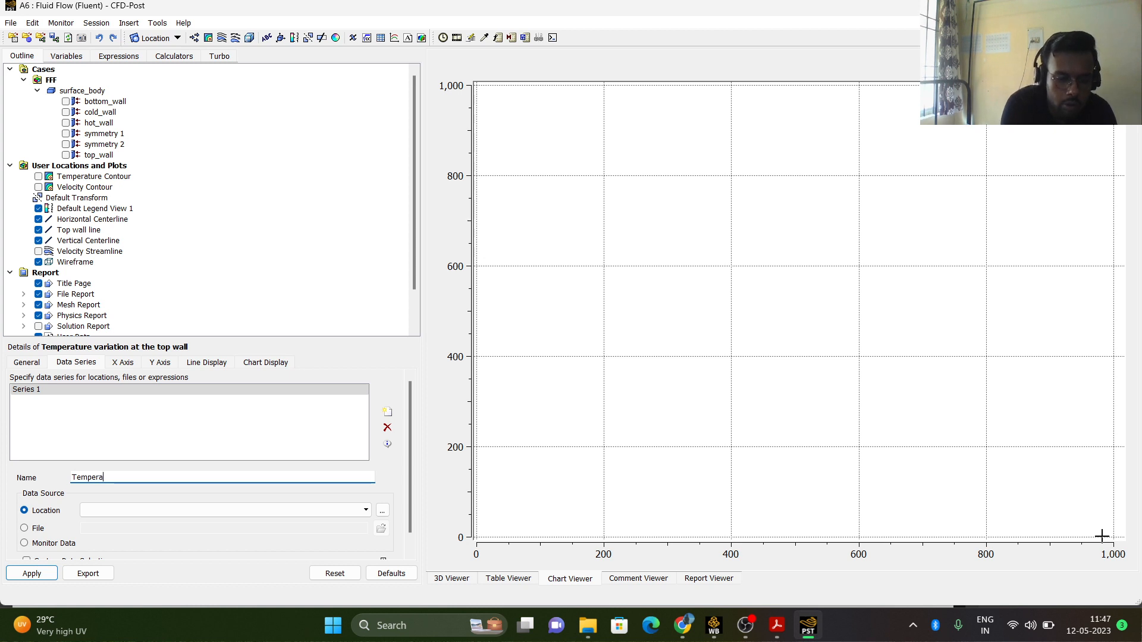
{"action": "type", "text": "ture va"}
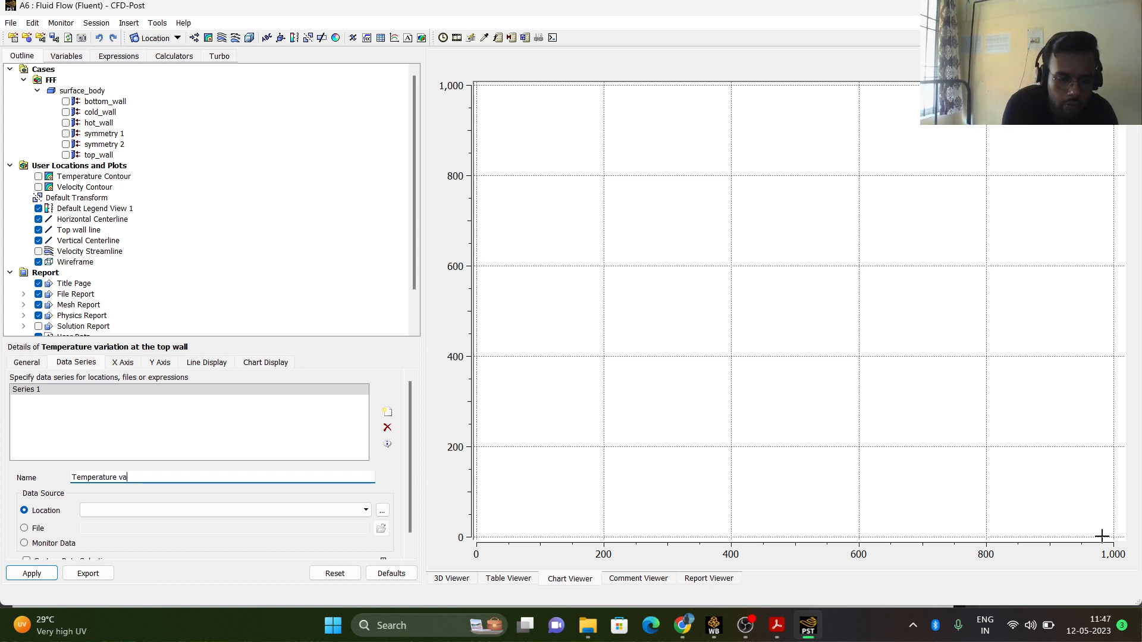
{"action": "type", "text": "riation a"}
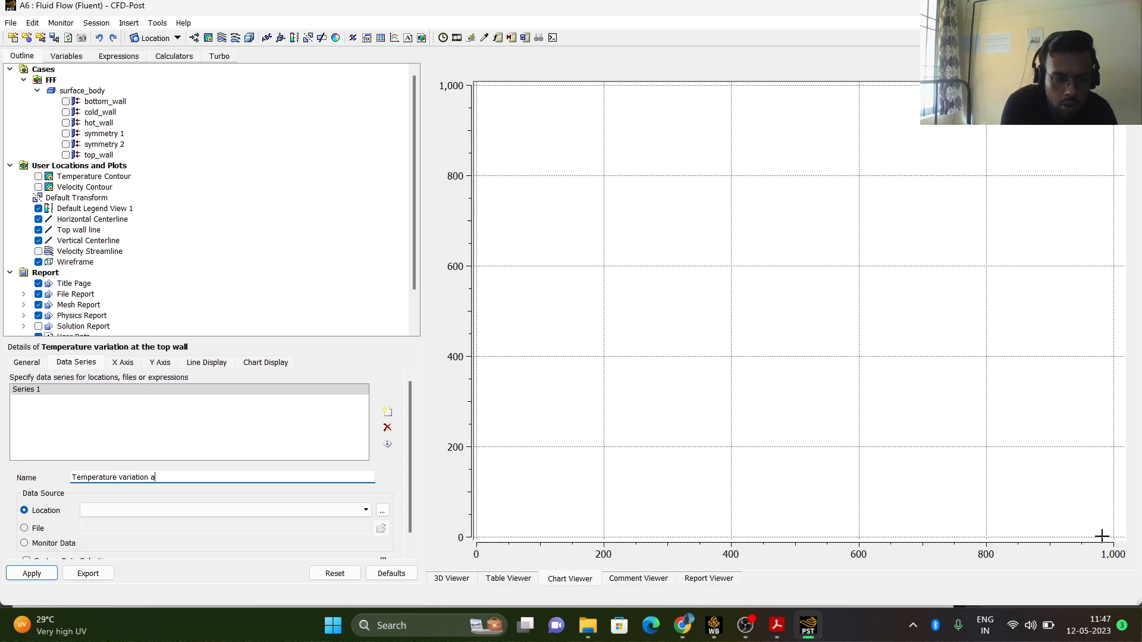
{"action": "type", "text": "t top"}
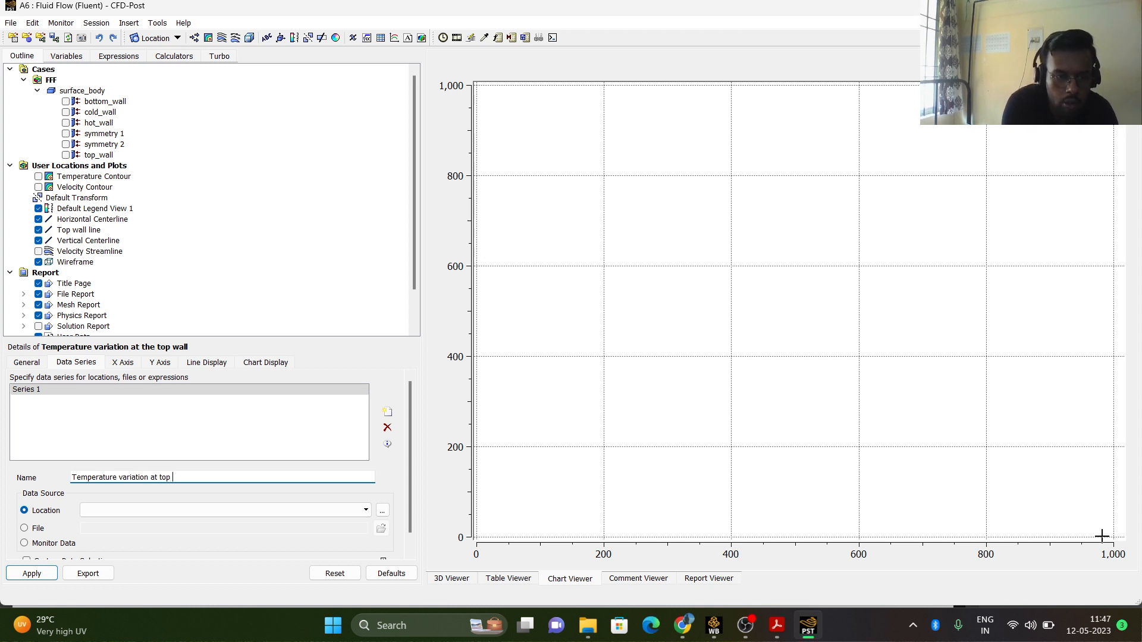
{"action": "type", "text": " wall"}
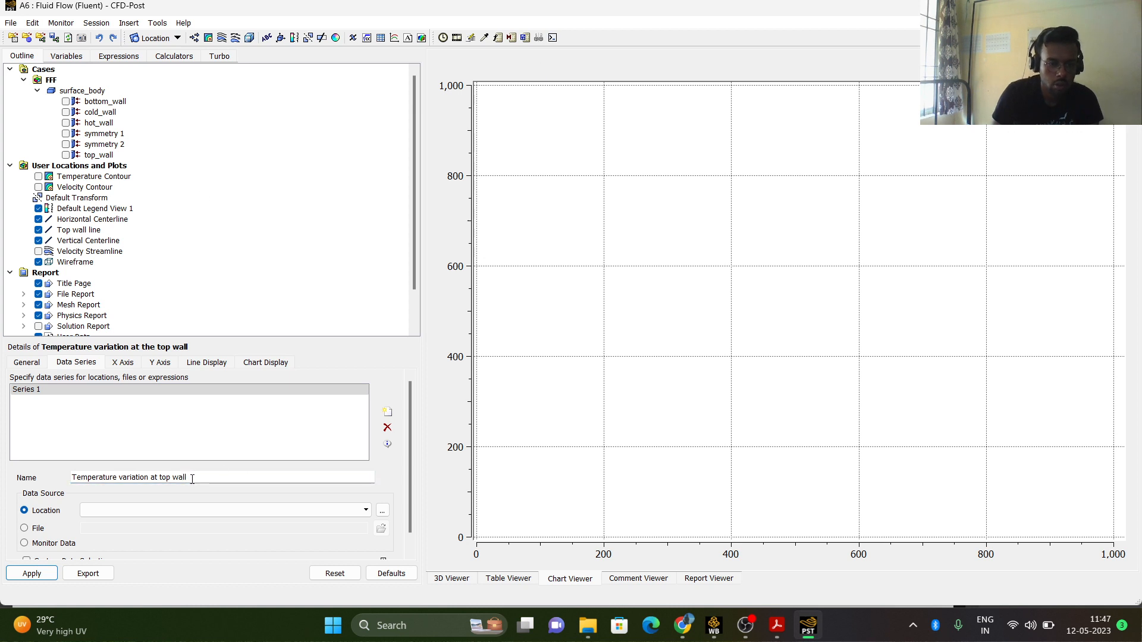
{"action": "left_click_drag", "start_coordinate": [189, 477], "coordinate": [22, 494]}
{"action": "right_click", "coordinate": [106, 475]}
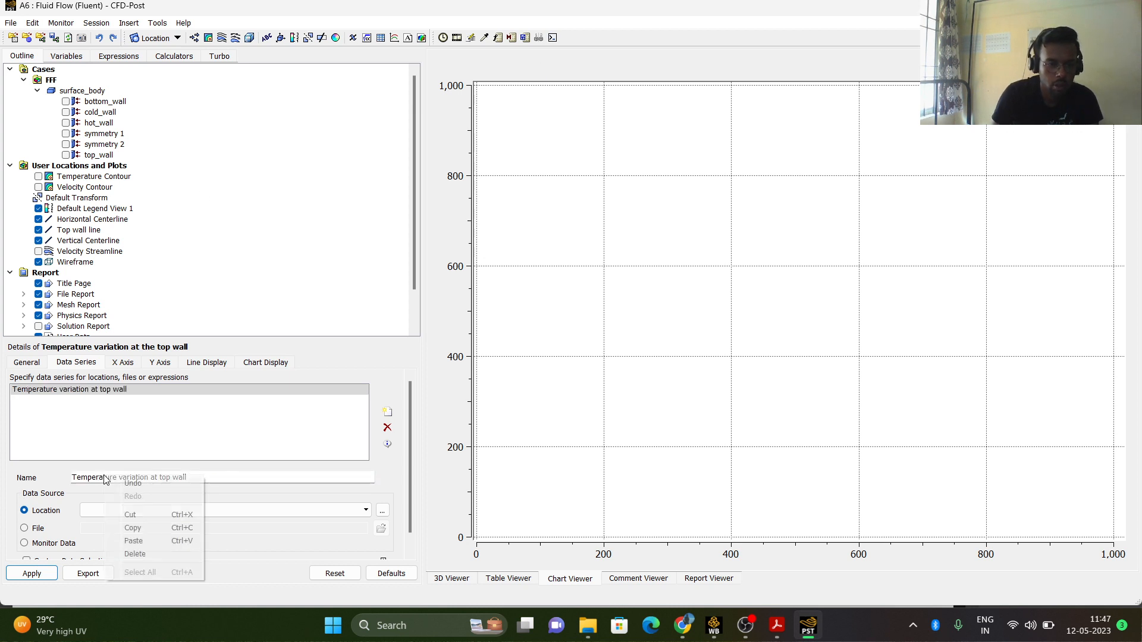
{"action": "left_click", "coordinate": [137, 529]}
{"action": "left_click", "coordinate": [27, 363]}
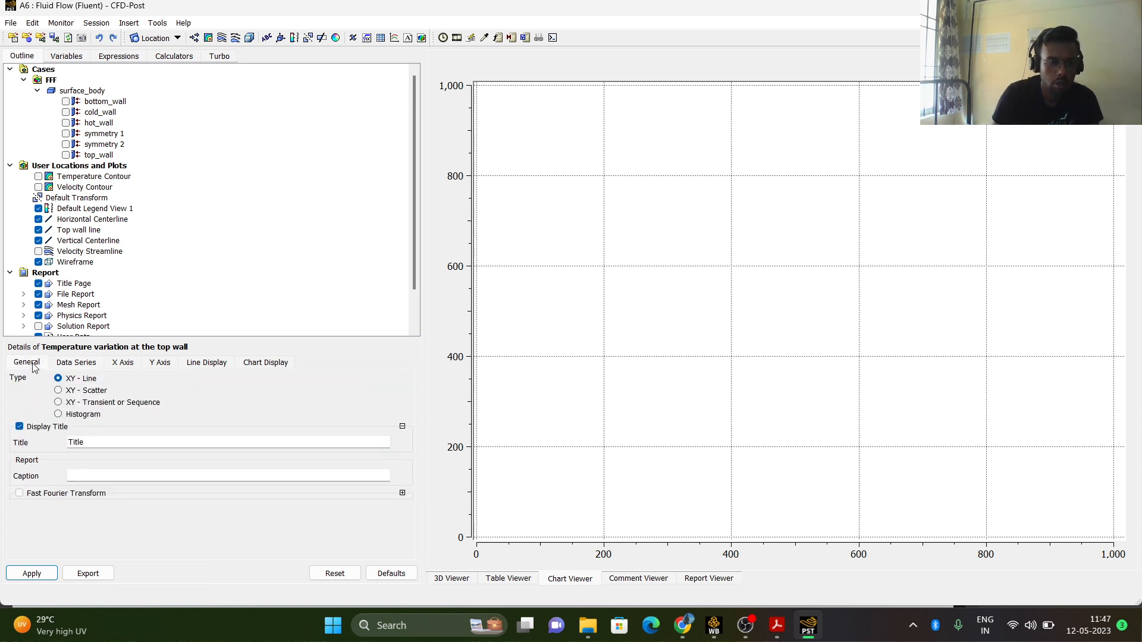
{"action": "double_click", "coordinate": [84, 444]}
{"action": "type", "text": "Horizontal Centerline Velocit"}
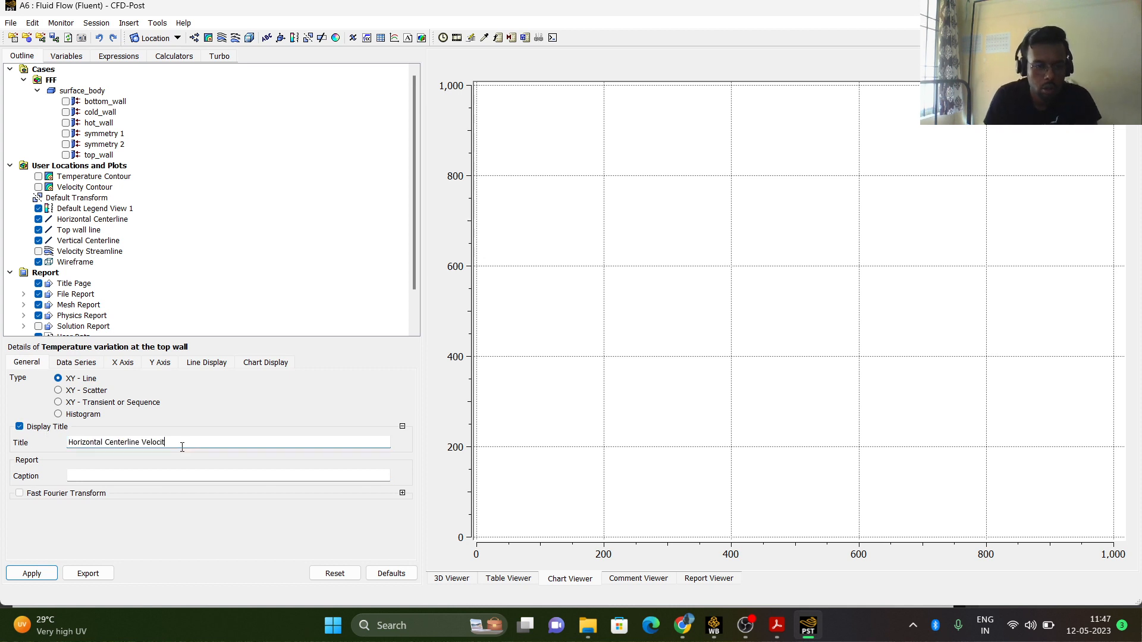
Copy the data series name and use it as the chart title, Temperature variation at top wall.
{"action": "left_click", "coordinate": [76, 362]}
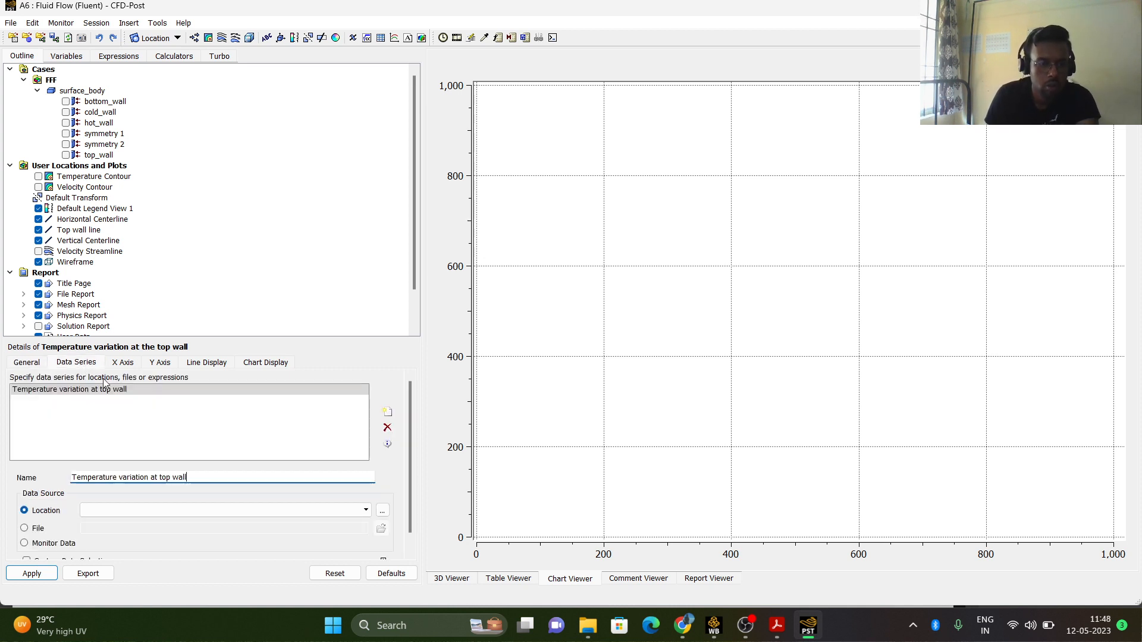
{"action": "left_click_drag", "start_coordinate": [187, 478], "coordinate": [105, 489]}
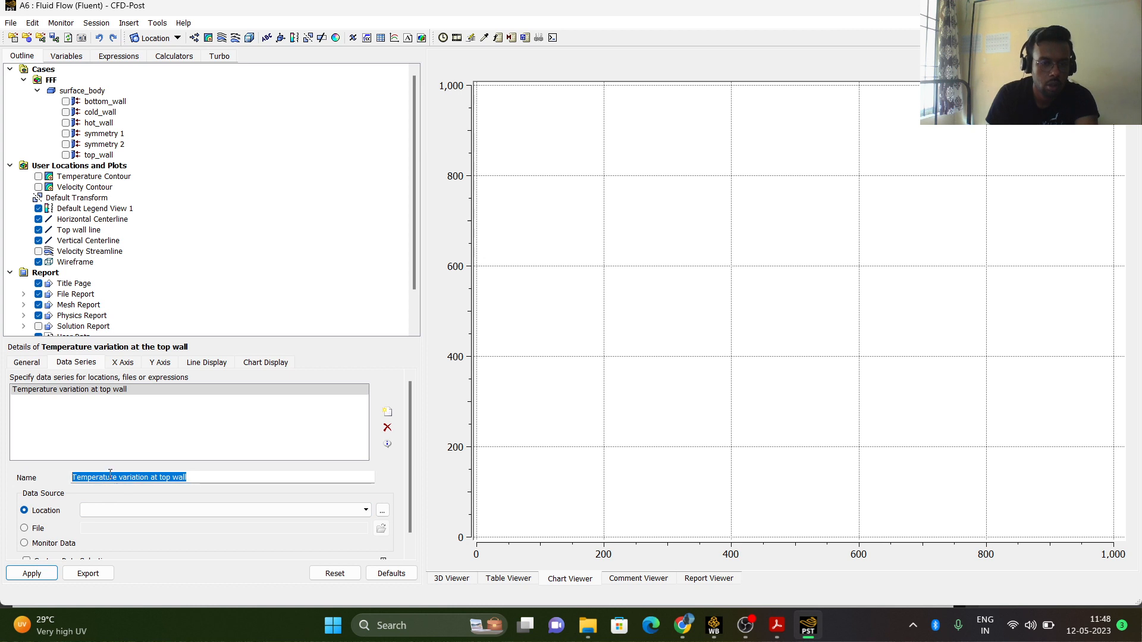
{"action": "right_click", "coordinate": [110, 474]}
{"action": "left_click", "coordinate": [145, 525]}
{"action": "left_click", "coordinate": [42, 364]}
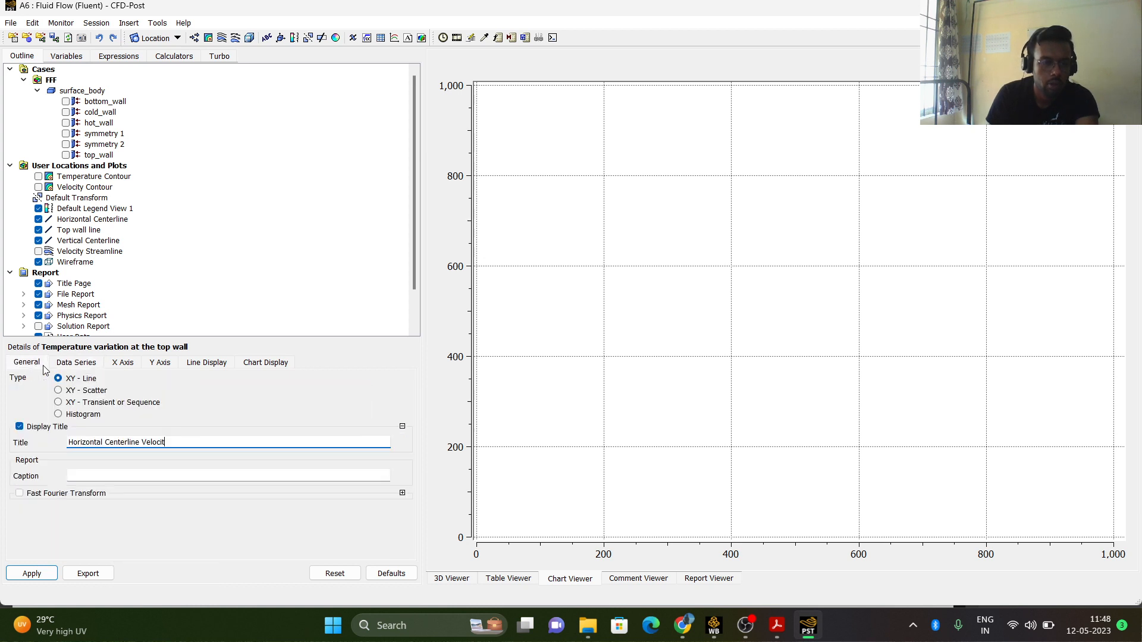
{"action": "left_click_drag", "start_coordinate": [168, 444], "coordinate": [55, 448]}
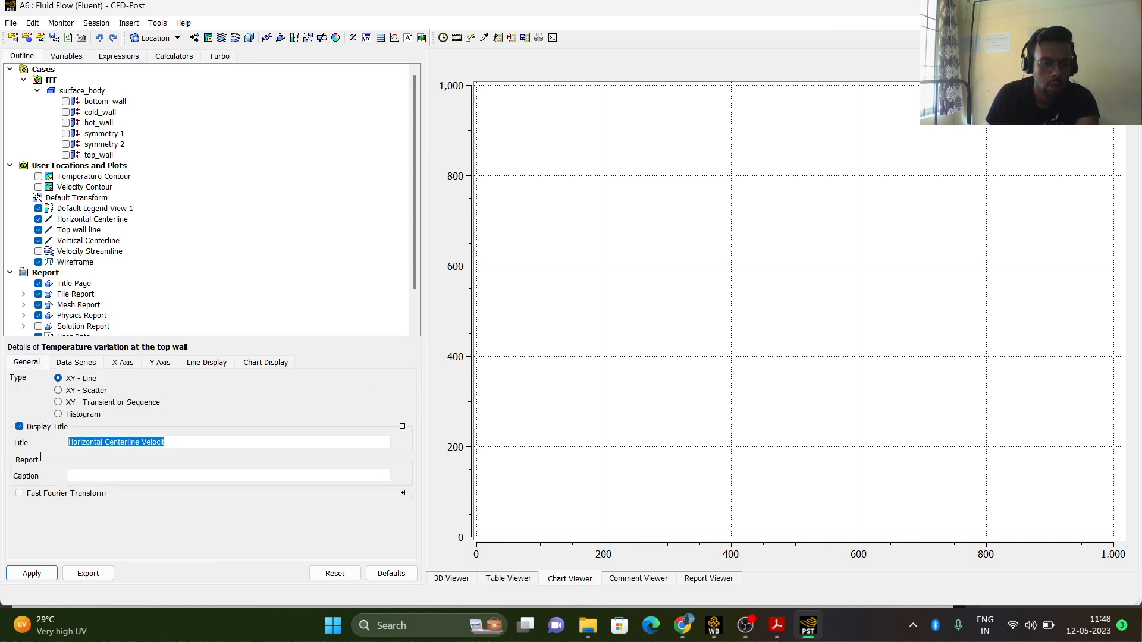
{"action": "key", "text": "ctrl+v"}
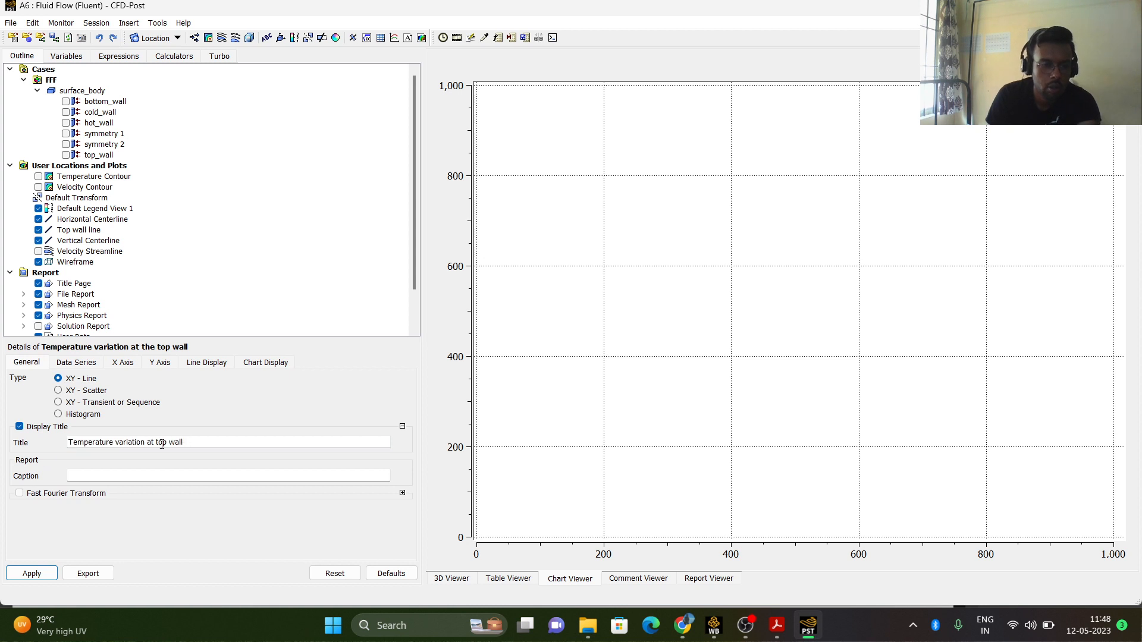
Set the location of the temperature chart's data series to Top wall line.
{"action": "left_click", "coordinate": [76, 362]}
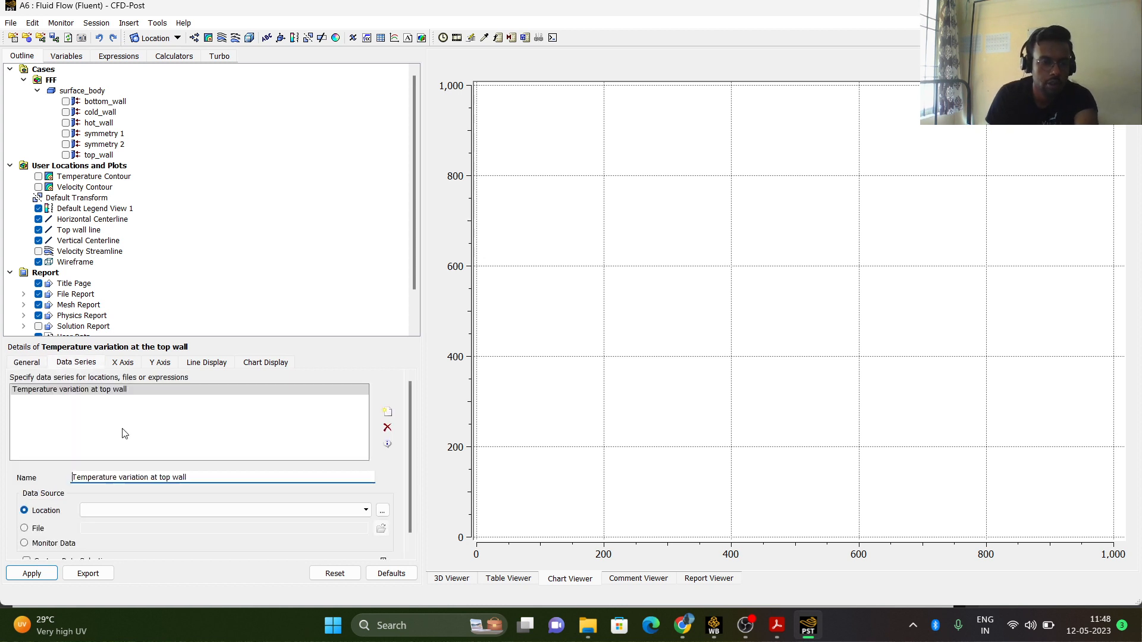
{"action": "left_click", "coordinate": [123, 506]}
{"action": "left_click", "coordinate": [106, 532]}
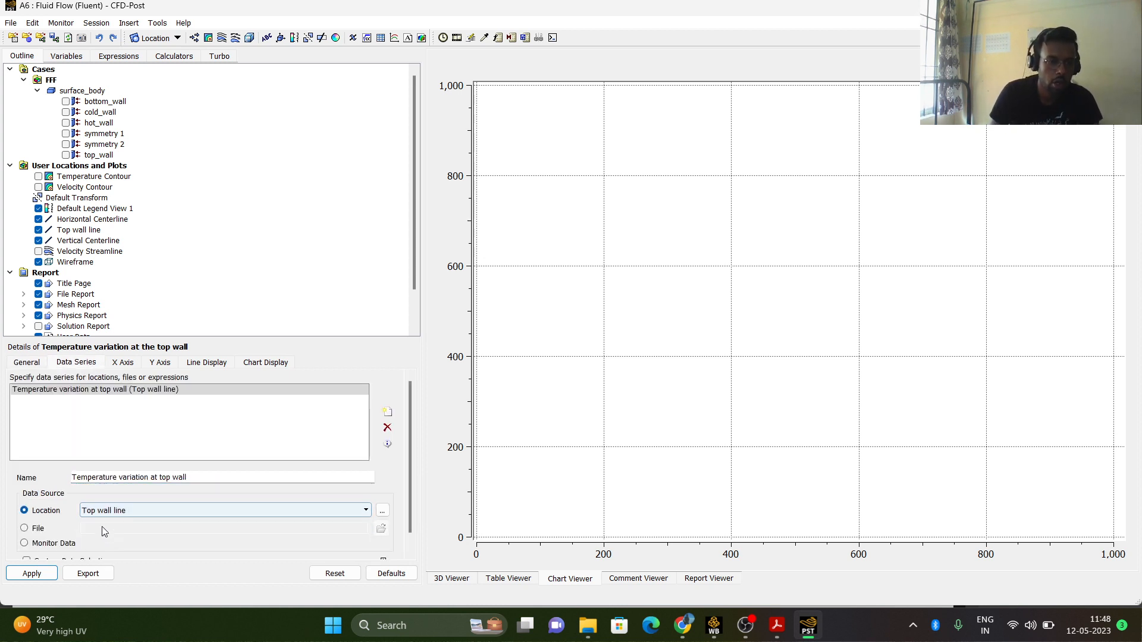
Set the chart's Y axis variable to Temperature and apply it to plot the top wall temperature profile.
{"action": "left_click", "coordinate": [123, 364]}
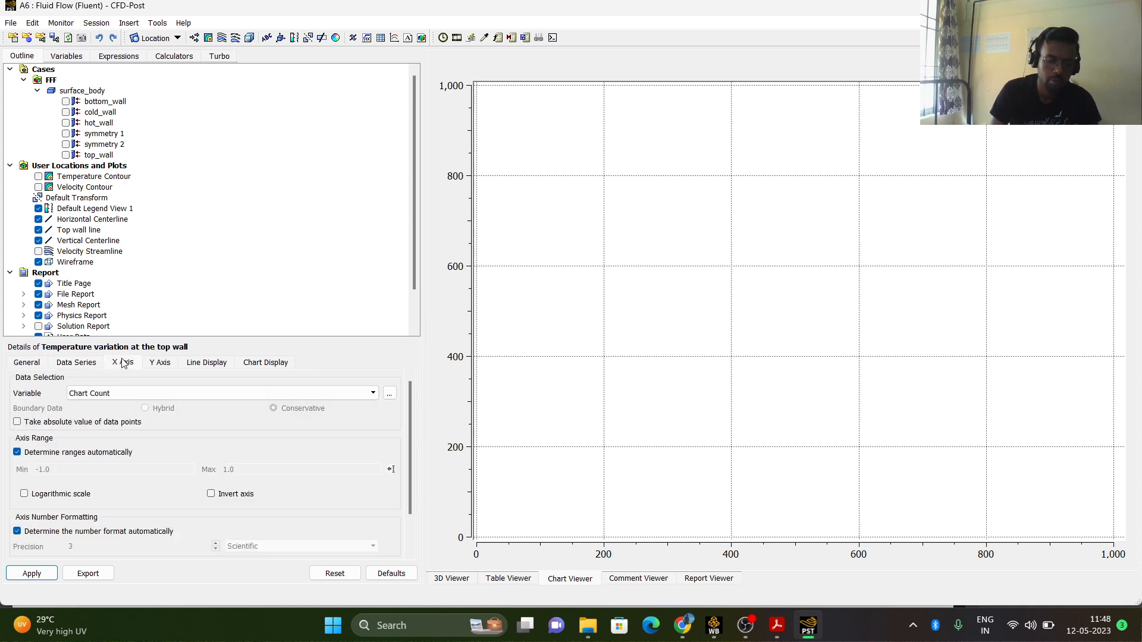
{"action": "left_click", "coordinate": [167, 365]}
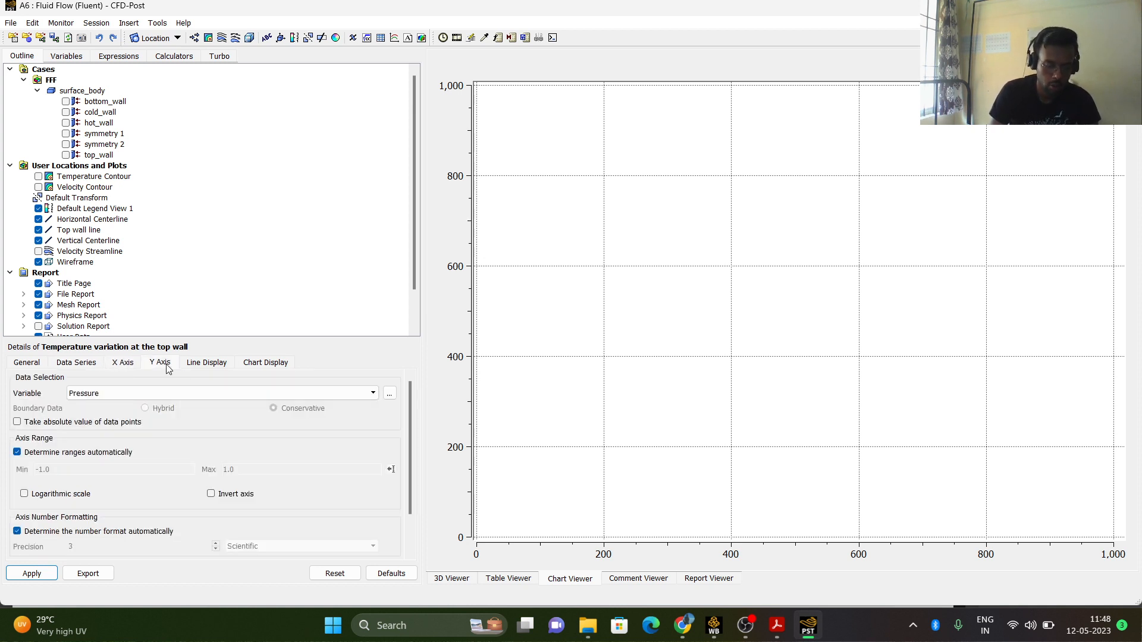
{"action": "left_click", "coordinate": [119, 393]}
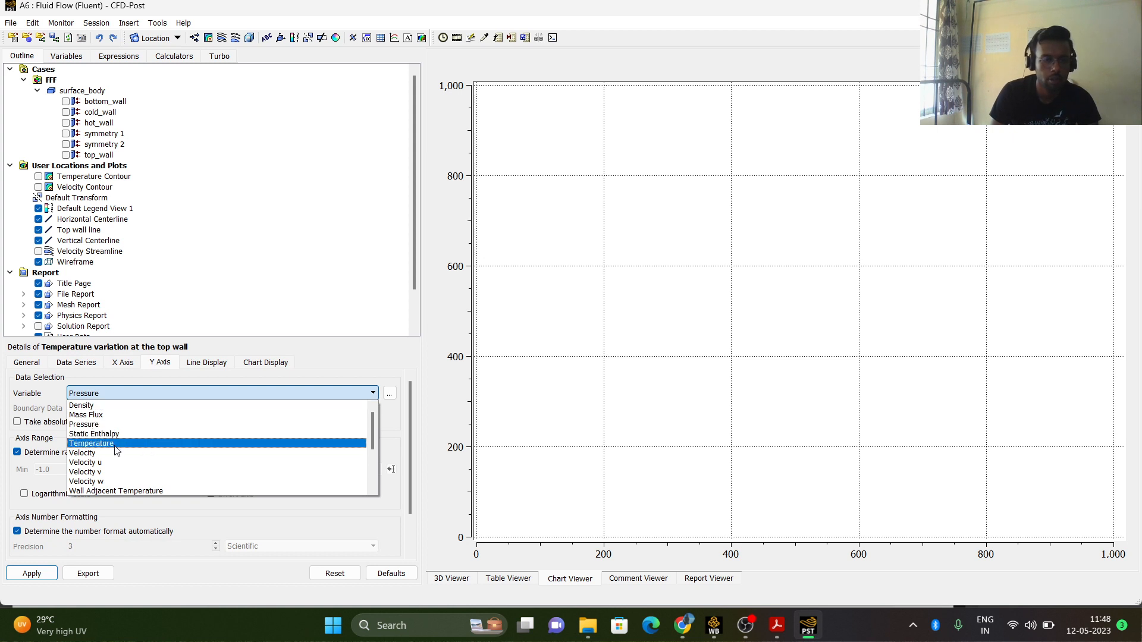
{"action": "left_click", "coordinate": [114, 449]}
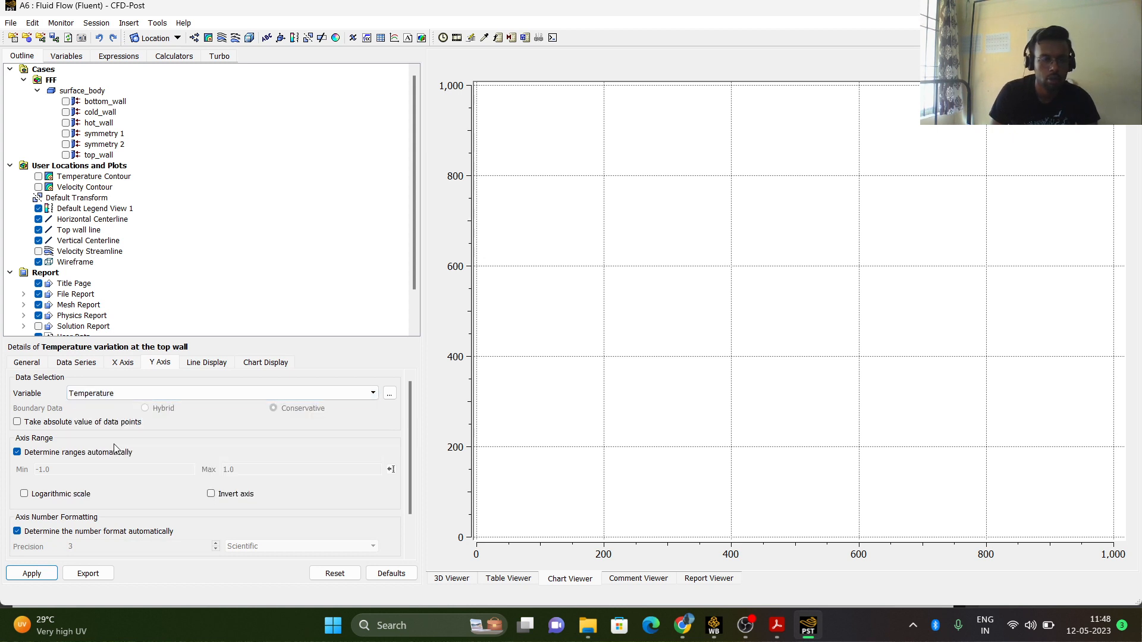
{"action": "left_click", "coordinate": [52, 576]}
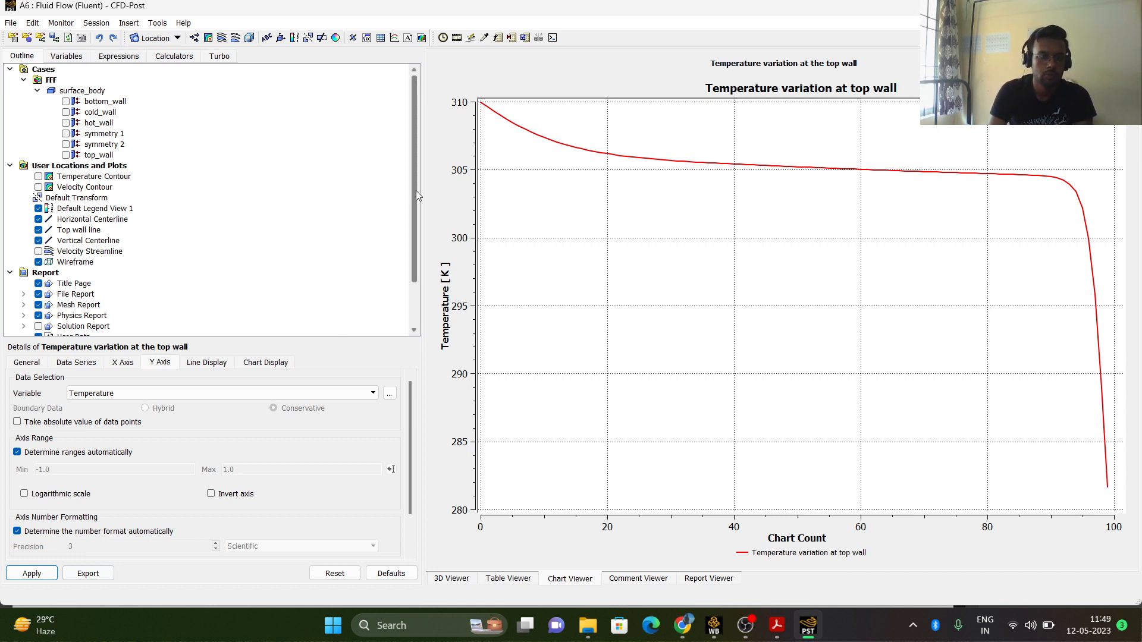
Check the assignment's task list in Acrobat Reader and review the vertical and horizontal centerline velocity charts in CFD-Post.
{"action": "left_click", "coordinate": [774, 622]}
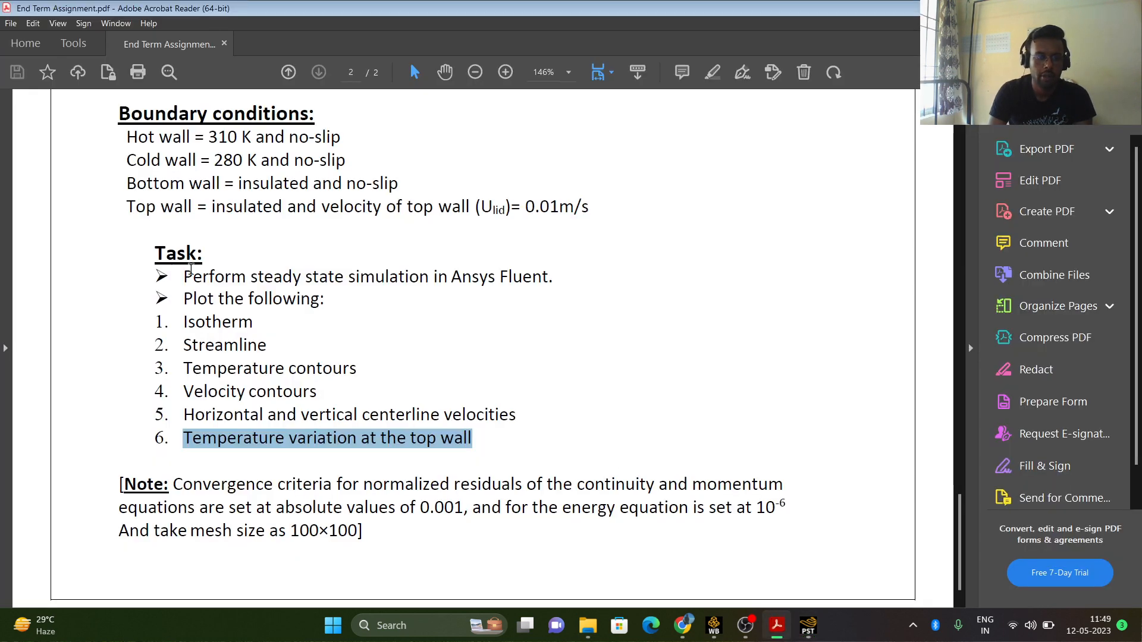
{"action": "left_click", "coordinate": [774, 634]}
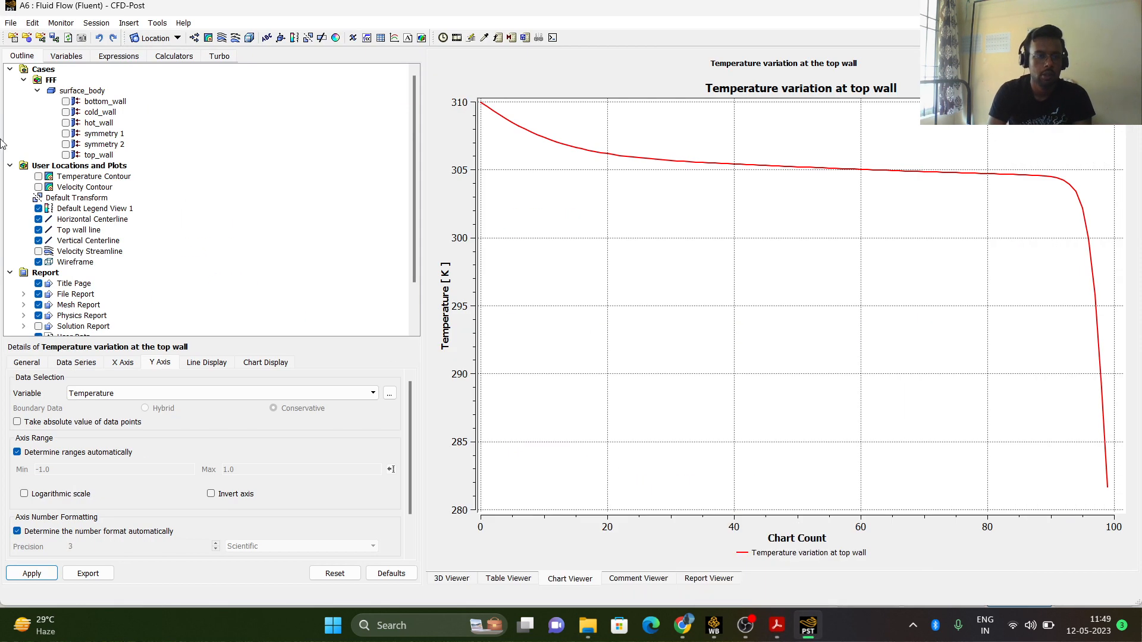
{"action": "scroll", "coordinate": [92, 296], "scroll_direction": "down", "scroll_amount": 2}
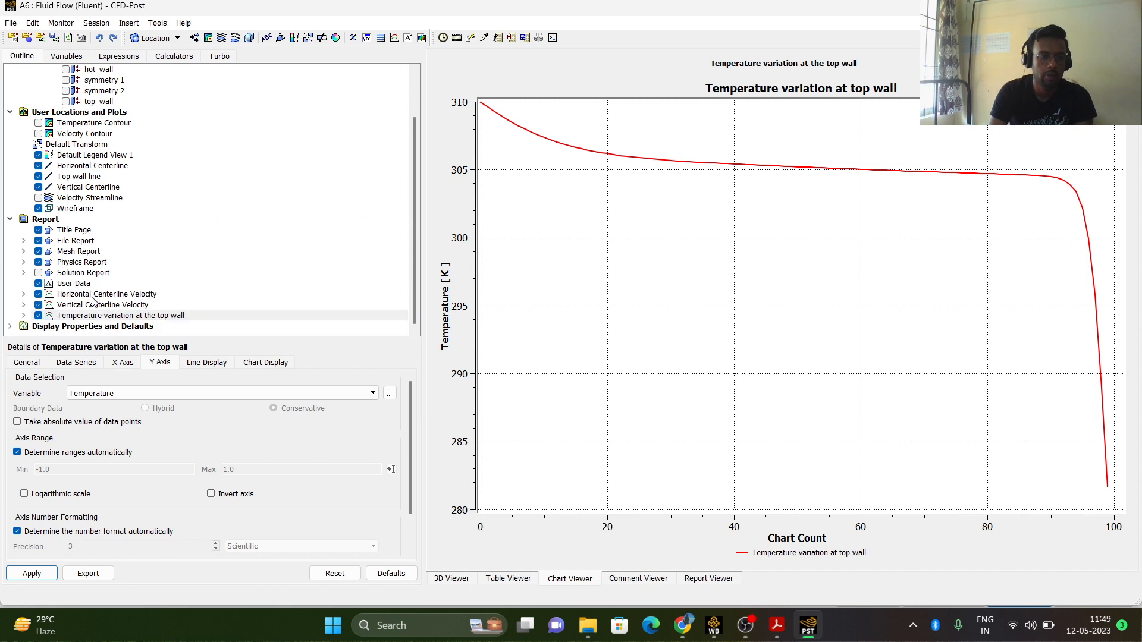
{"action": "left_click", "coordinate": [123, 306]}
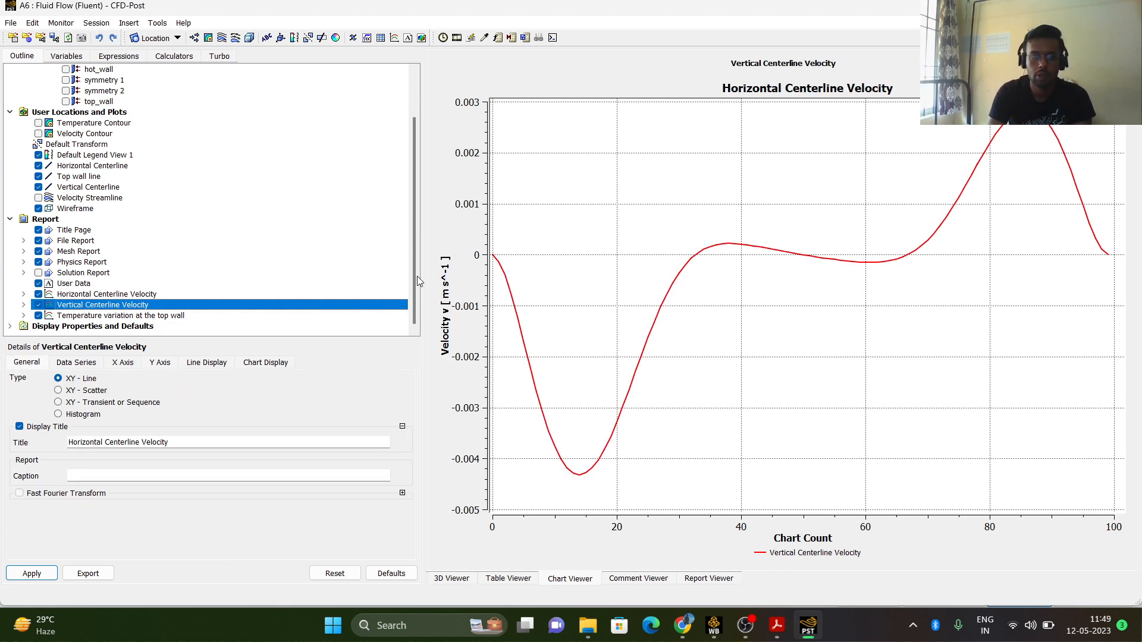
{"action": "left_click", "coordinate": [126, 295]}
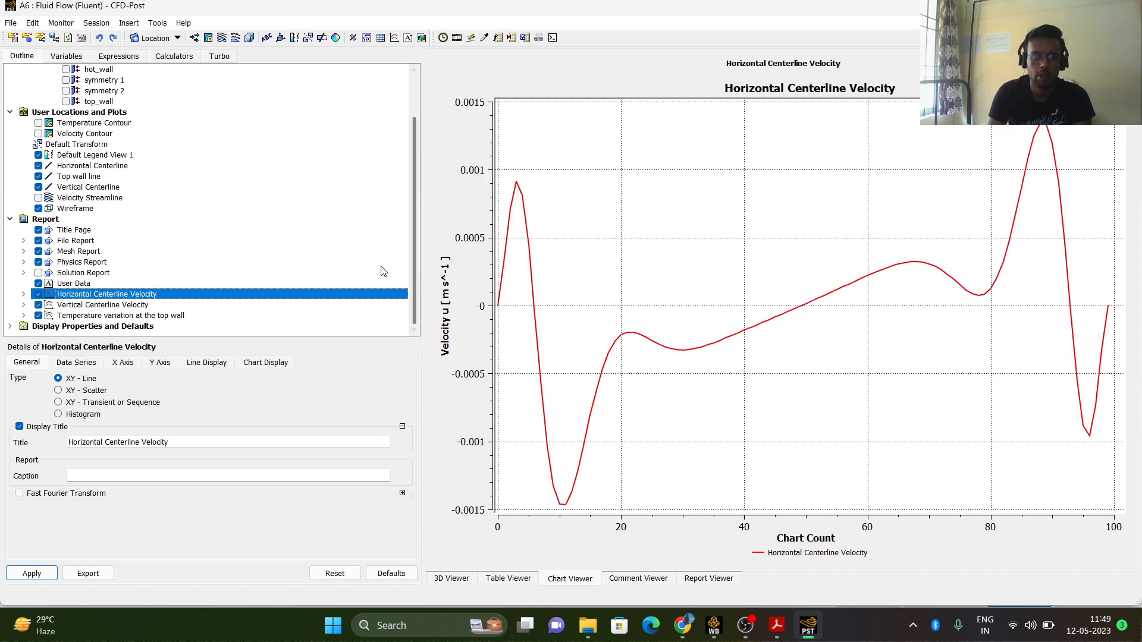
Review the temperature contour, velocity contour and velocity streamline in the 3D view one at a time, hiding each again.
{"action": "left_click", "coordinate": [462, 579]}
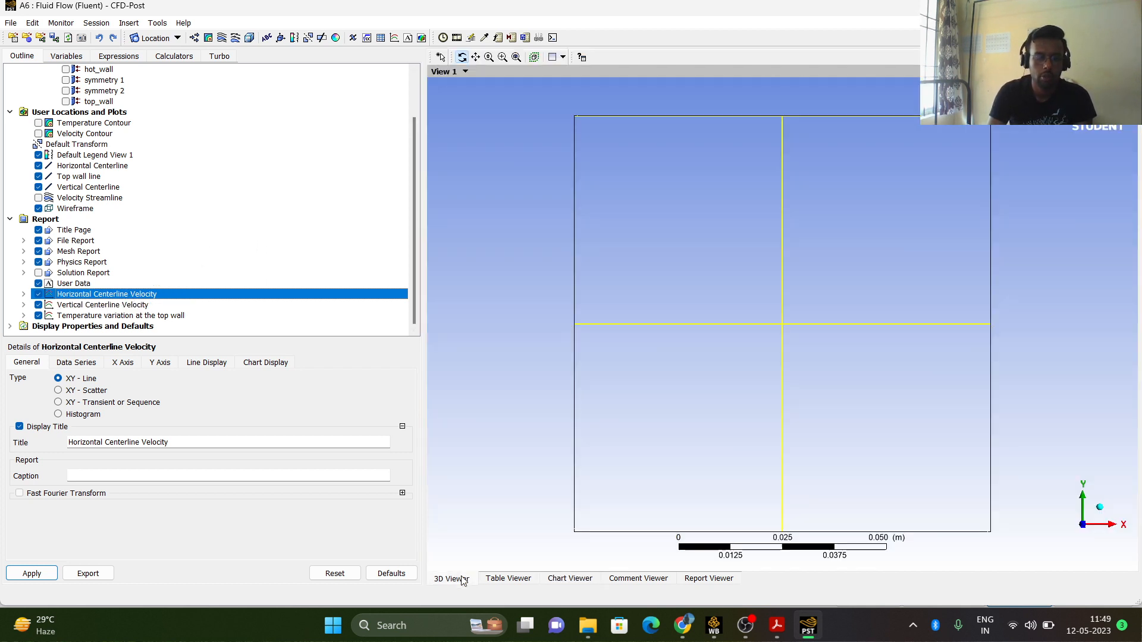
{"action": "left_click", "coordinate": [39, 123]}
{"action": "left_click", "coordinate": [39, 123]}
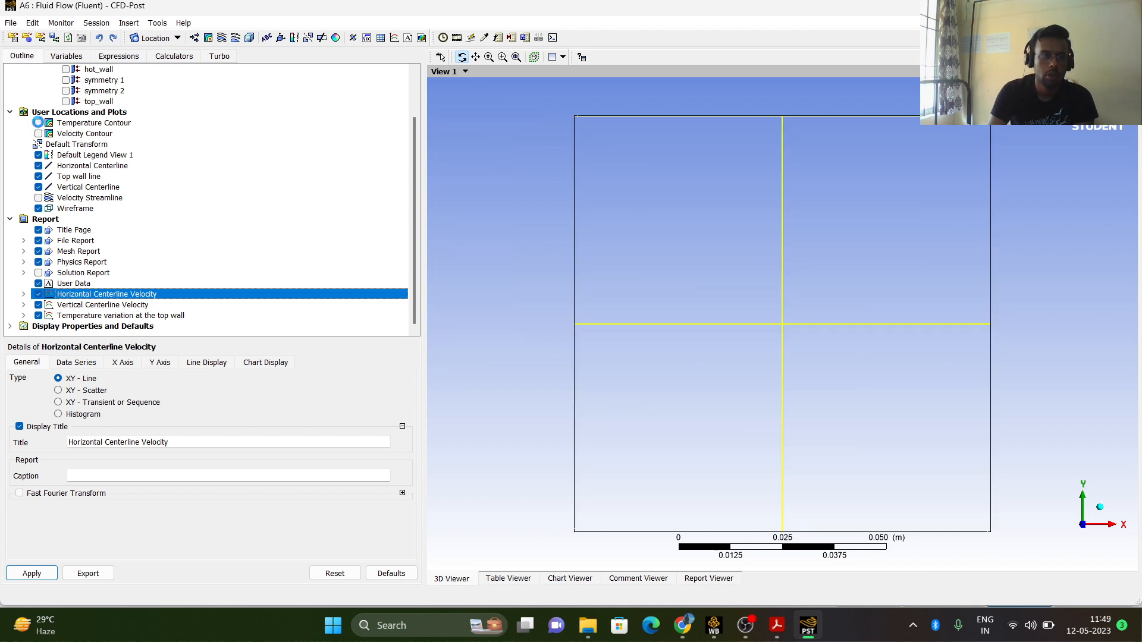
{"action": "left_click", "coordinate": [39, 134]}
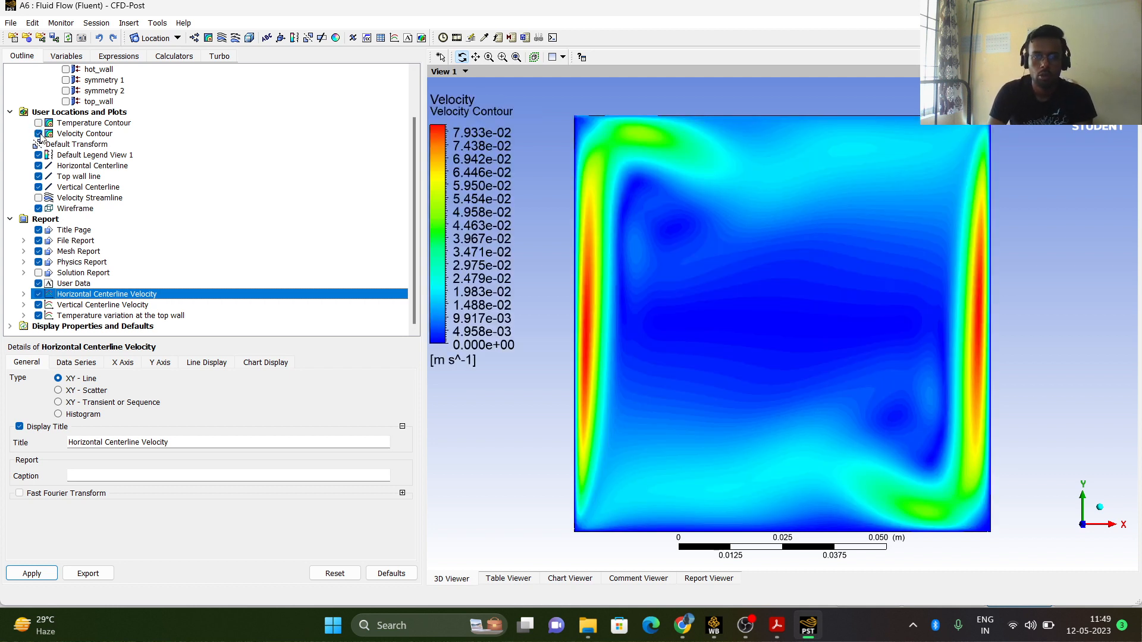
{"action": "left_click", "coordinate": [38, 133]}
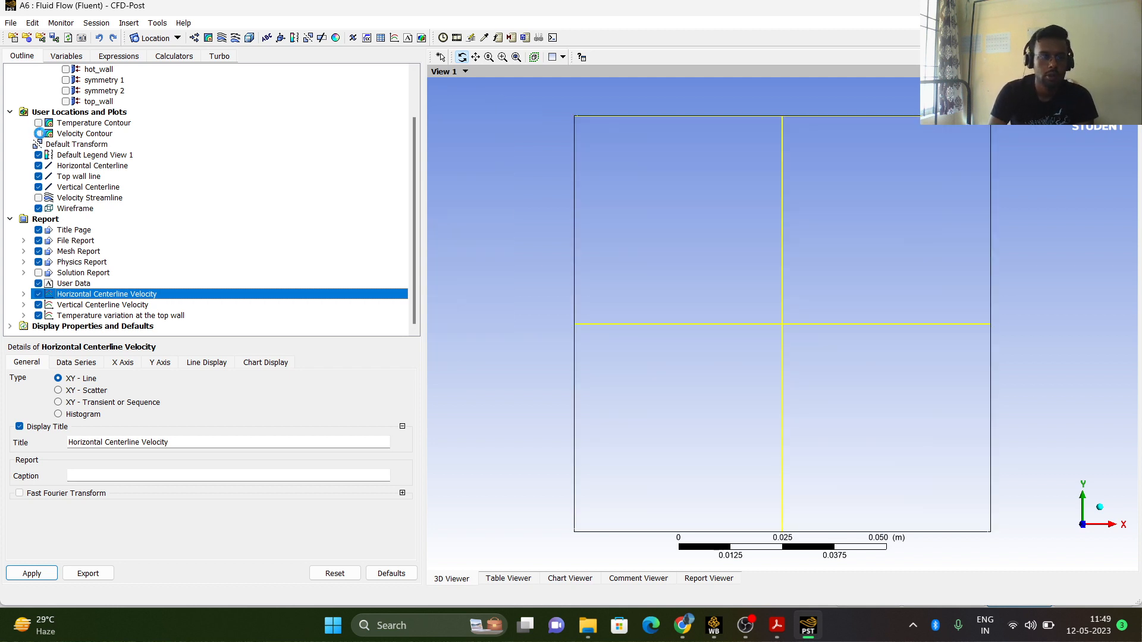
{"action": "left_click", "coordinate": [39, 197]}
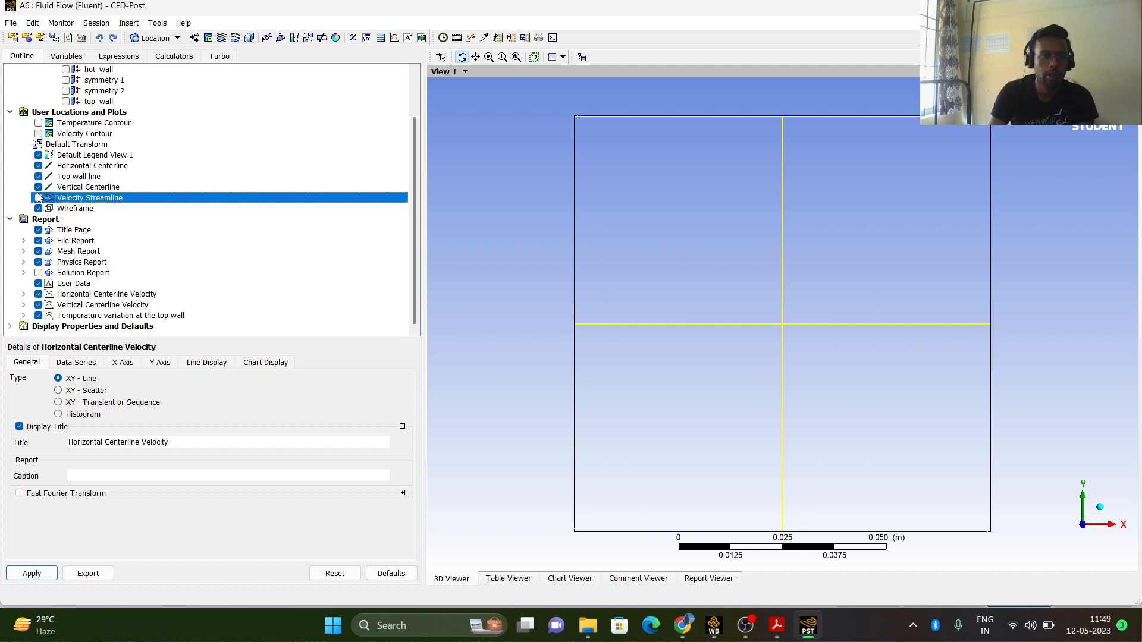
{"action": "left_click", "coordinate": [38, 197]}
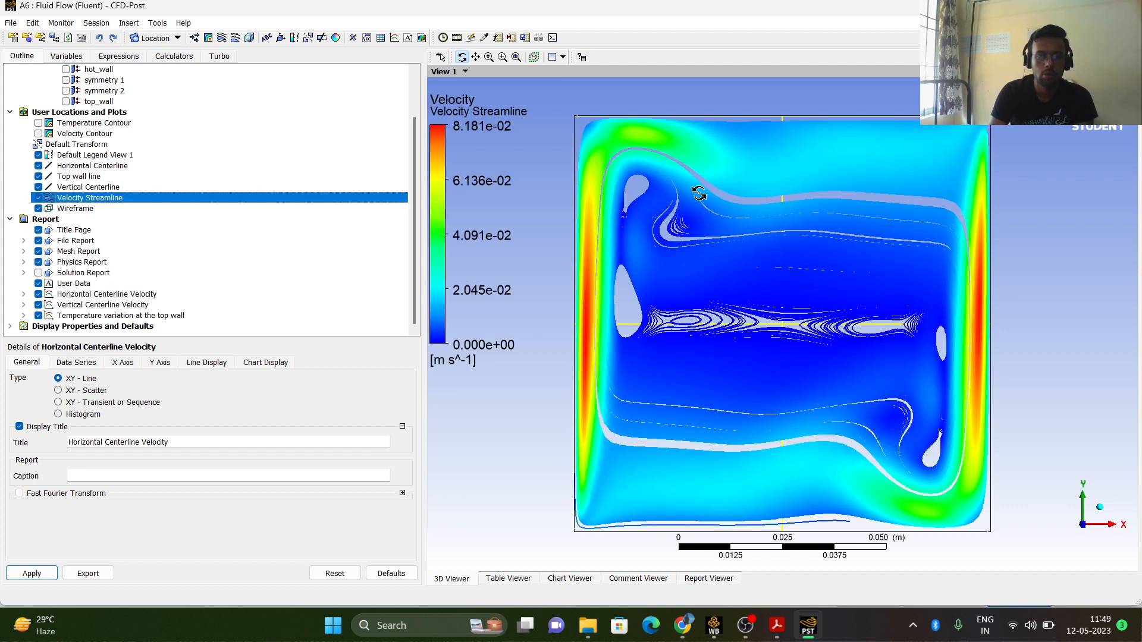
{"action": "left_click", "coordinate": [38, 198]}
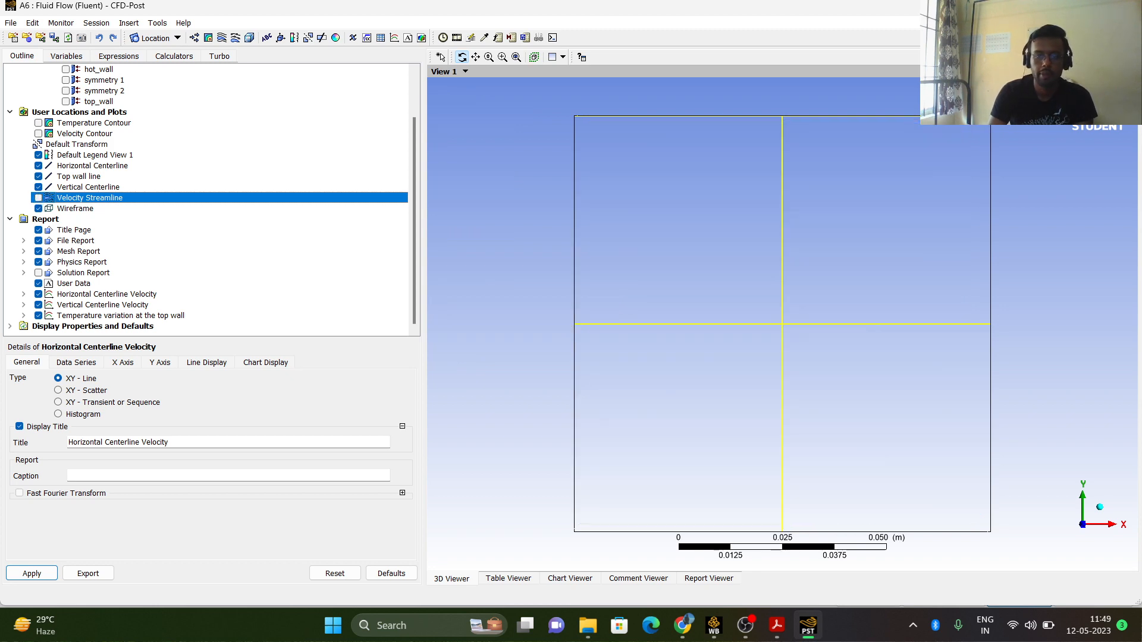
Switch to Workbench, update the Results cell of the Fluid Flow (Fluent) system and save the project.
{"action": "left_click", "coordinate": [1056, 6]}
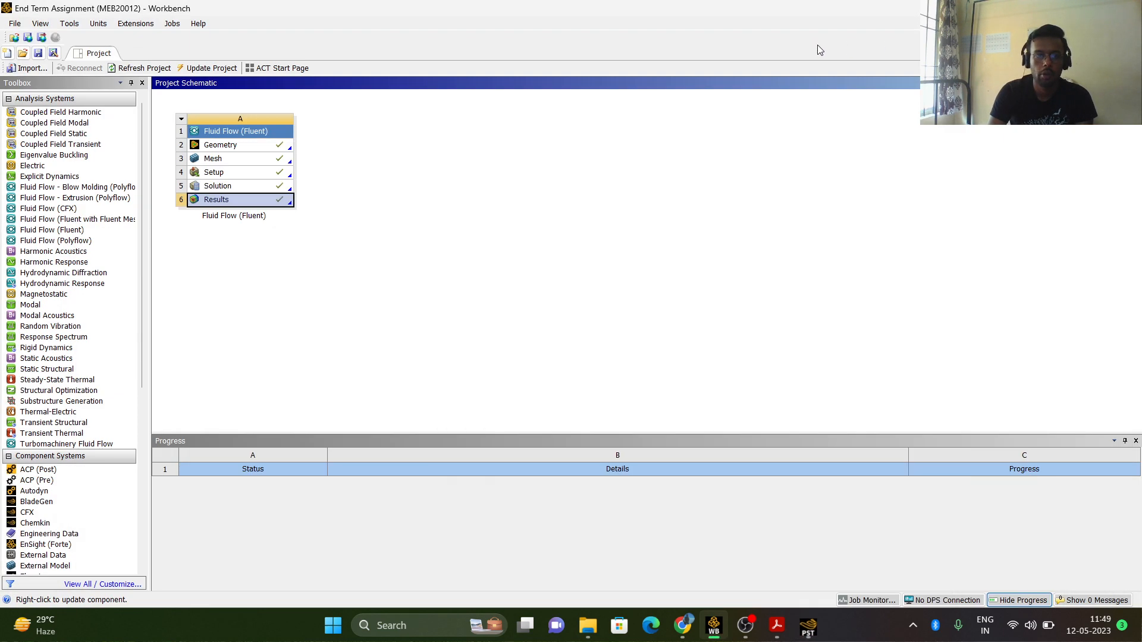
{"action": "right_click", "coordinate": [281, 202]}
{"action": "left_click", "coordinate": [321, 267]}
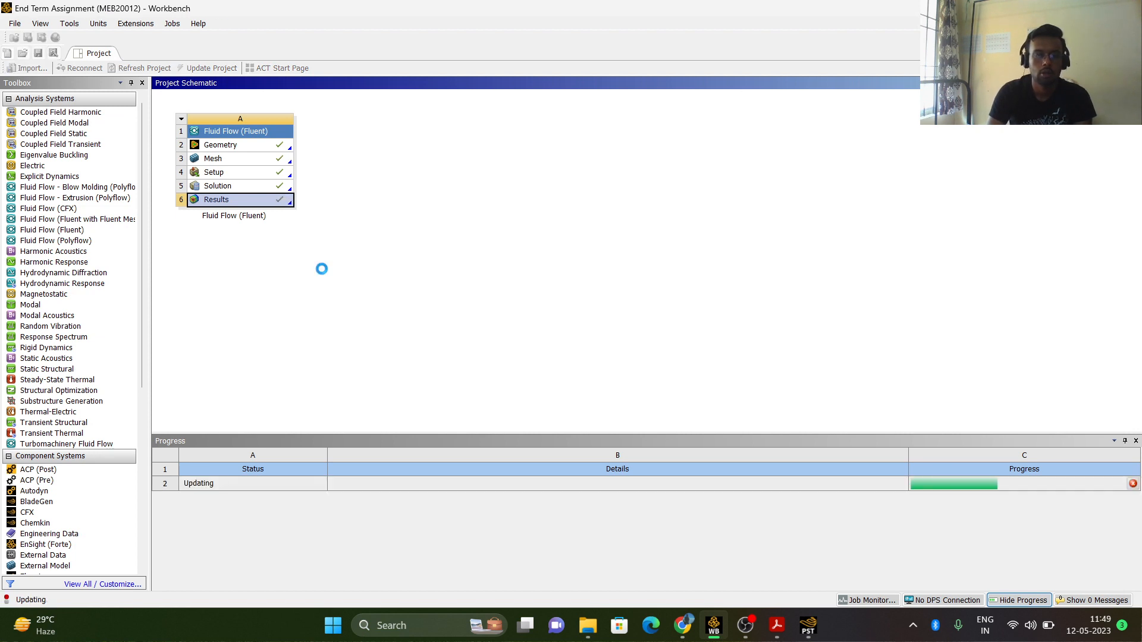
{"action": "left_click", "coordinate": [9, 24]}
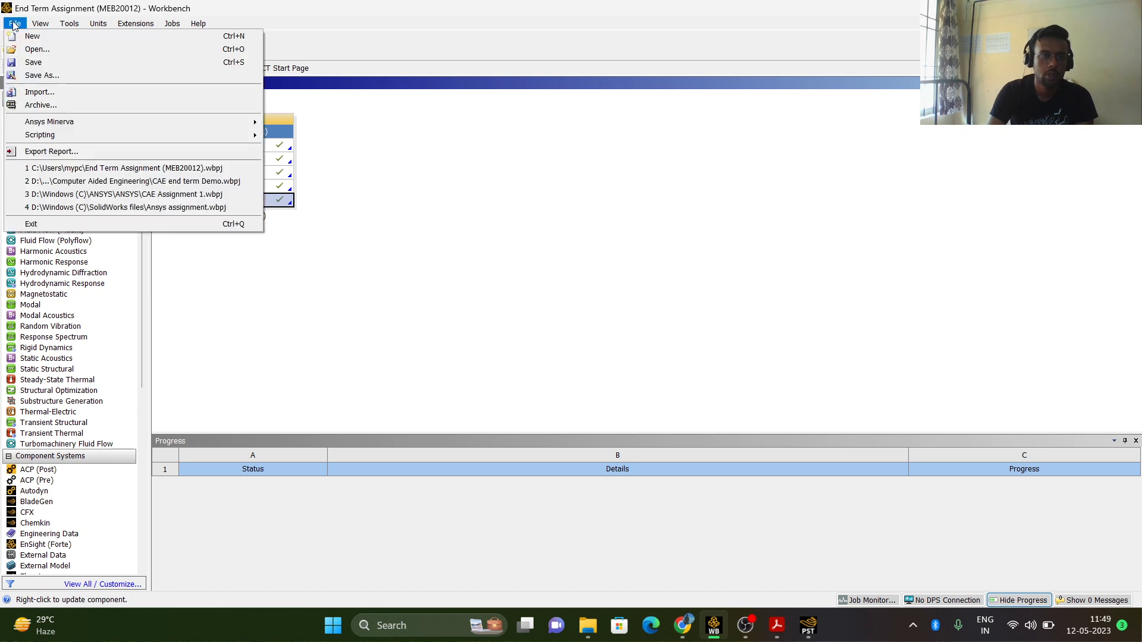
{"action": "left_click", "coordinate": [46, 65]}
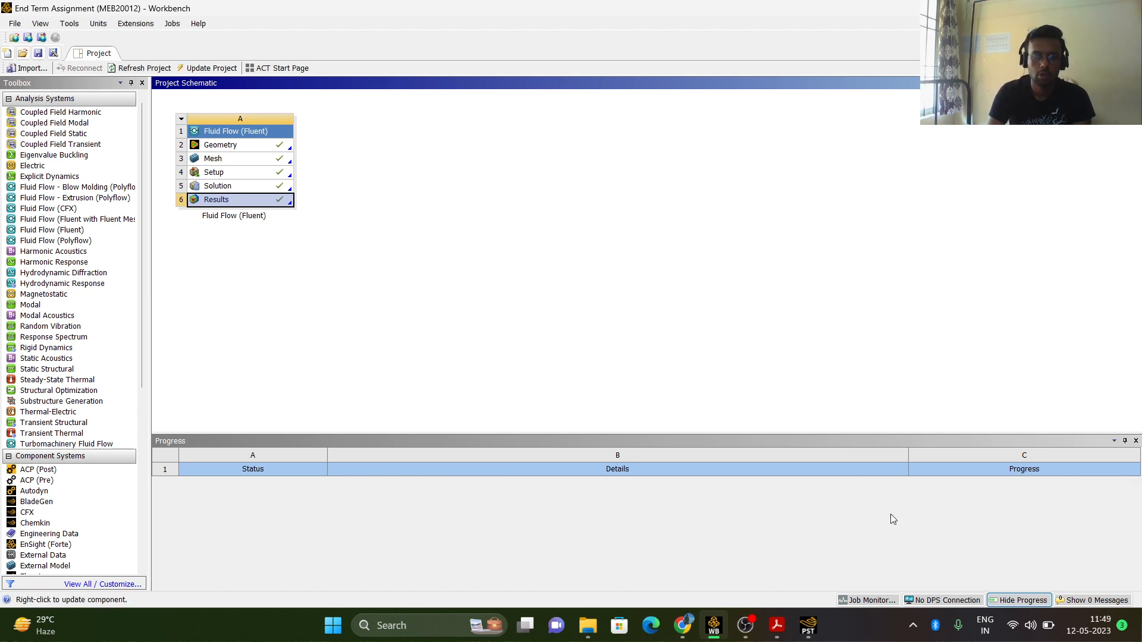
Recheck the assignment's plotting task list in Acrobat Reader and switch to OBS.
{"action": "left_click", "coordinate": [778, 624]}
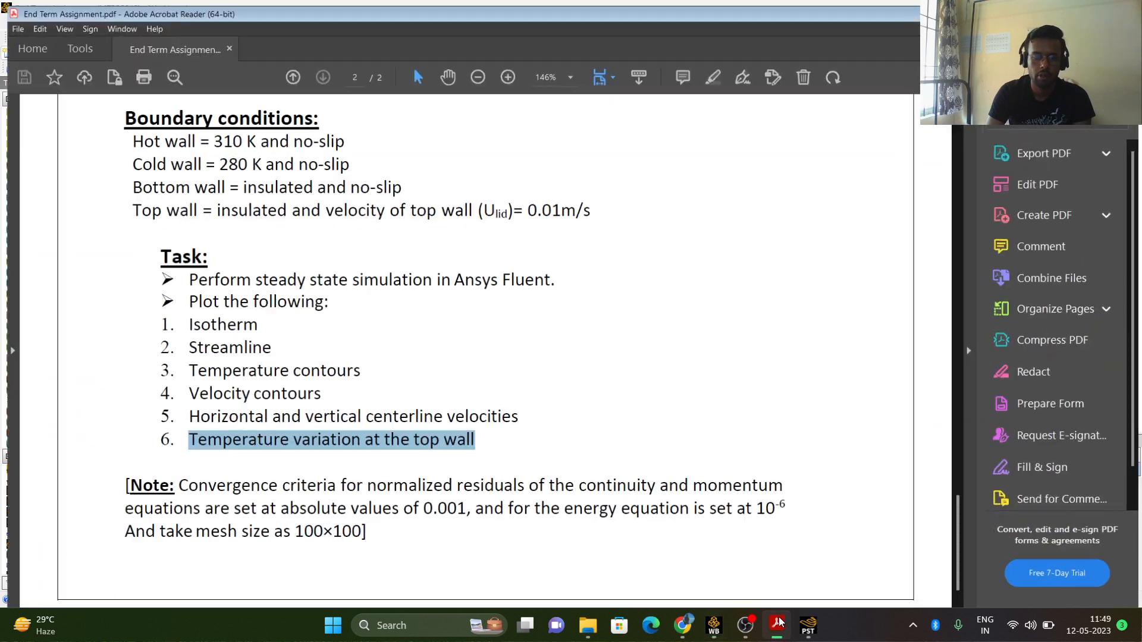
{"action": "left_click", "coordinate": [778, 624]}
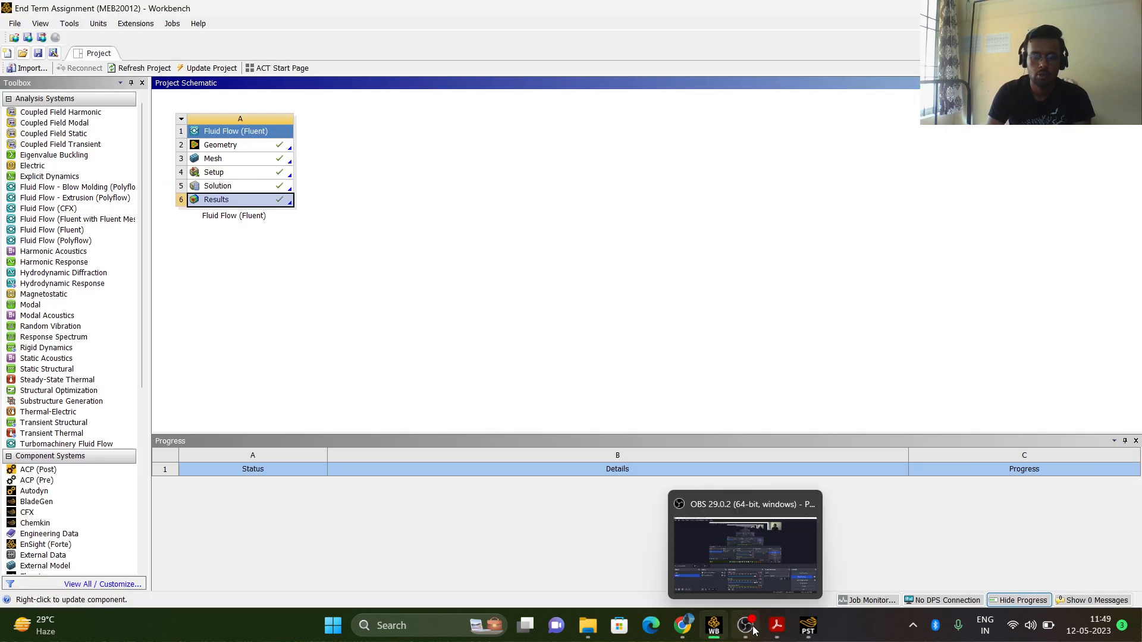
{"action": "left_click", "coordinate": [759, 628]}
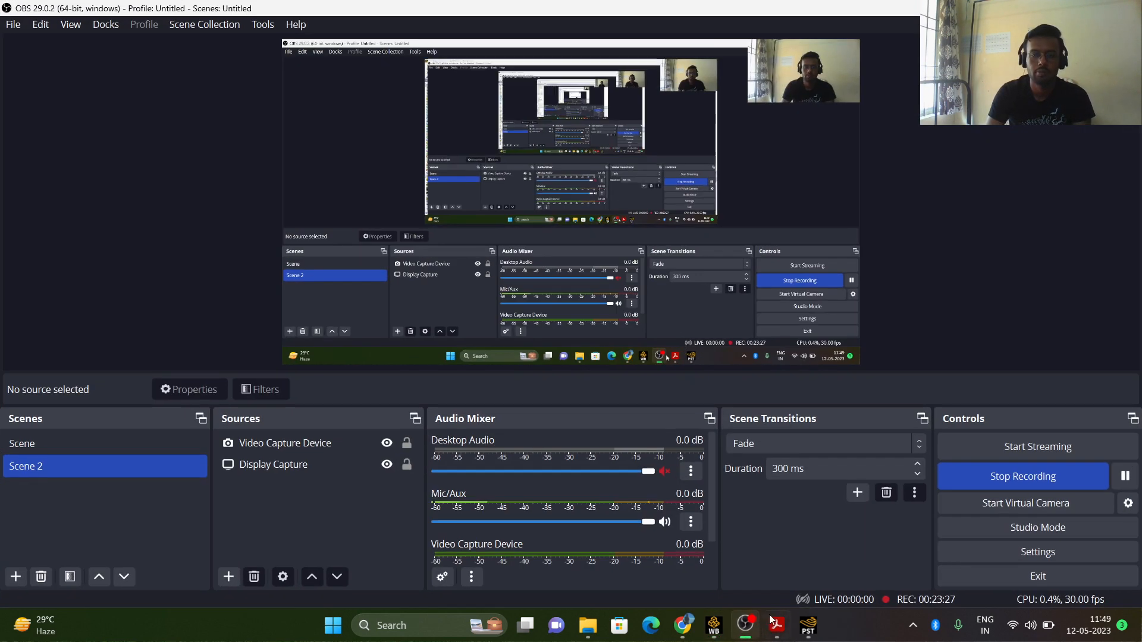